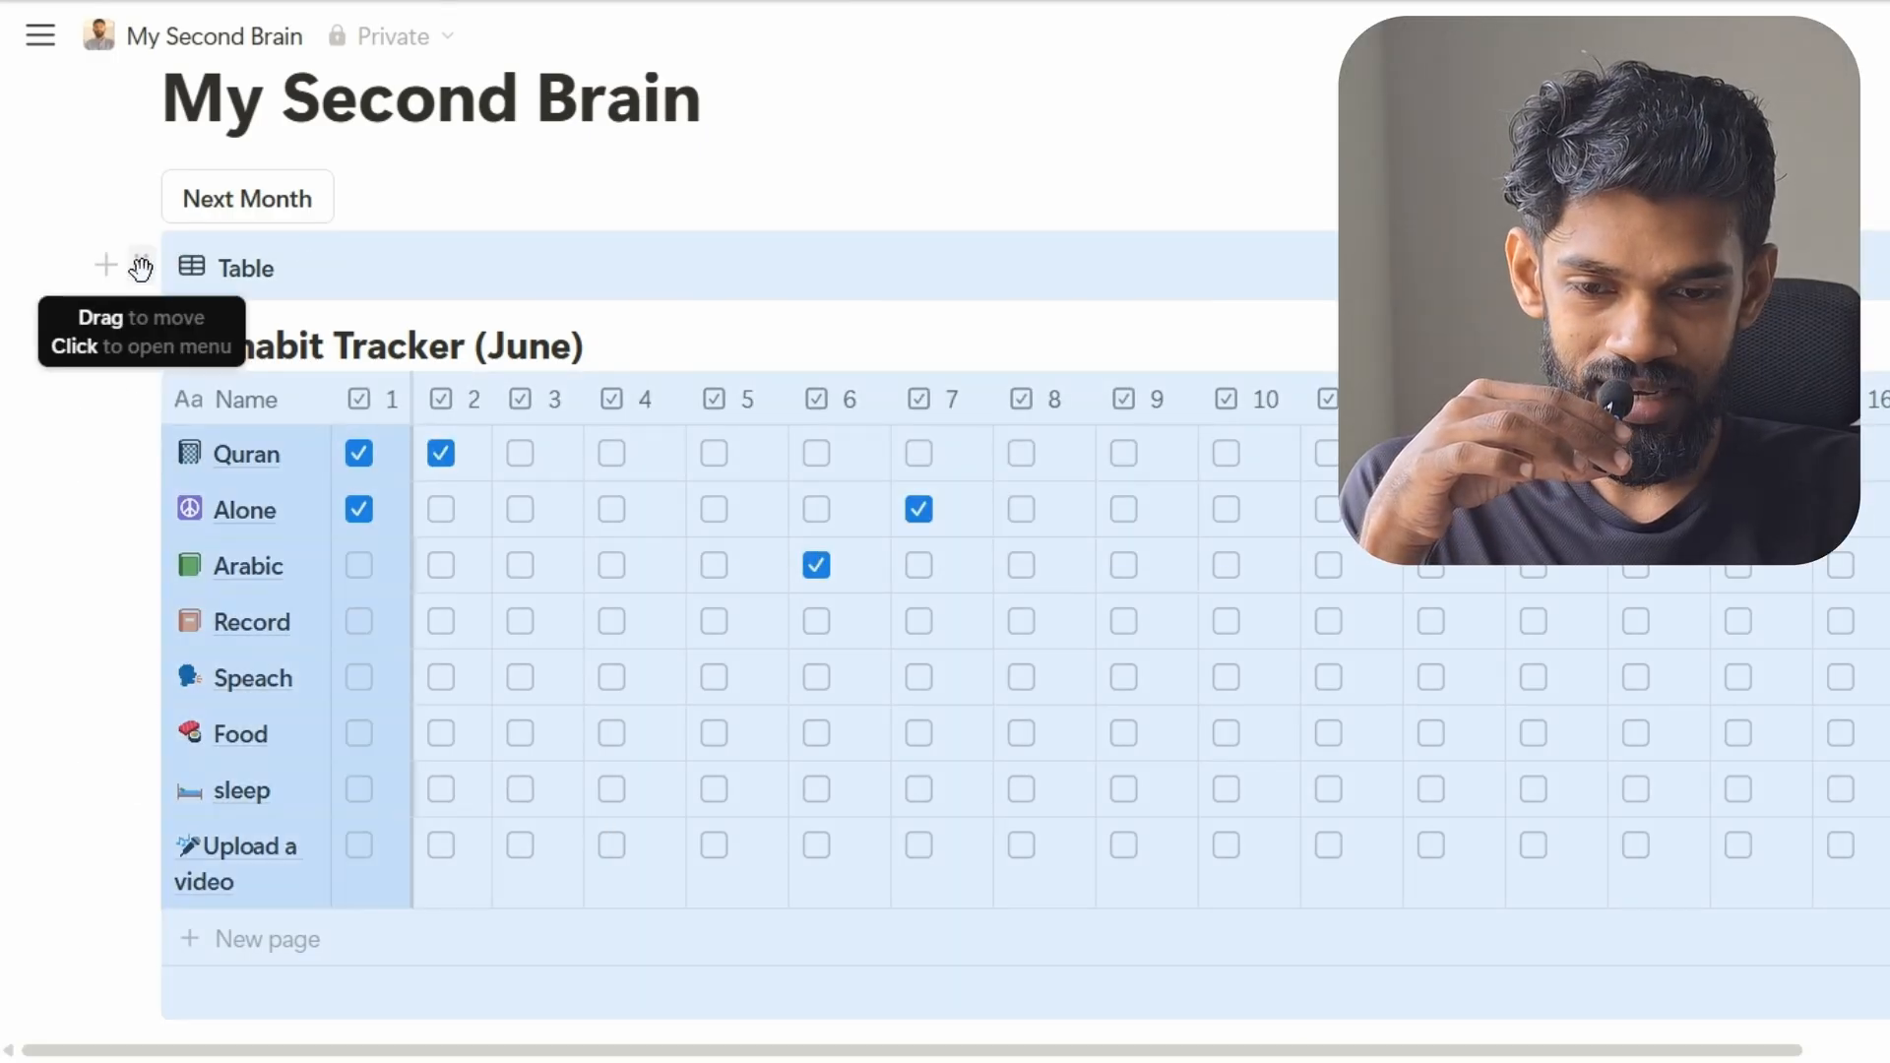
# Uncheck day 6 for Arabic and day 7 for Alone in the June habit tracker
pyautogui.scroll(-3, 245, 793)
pyautogui.moveTo(463, 874)
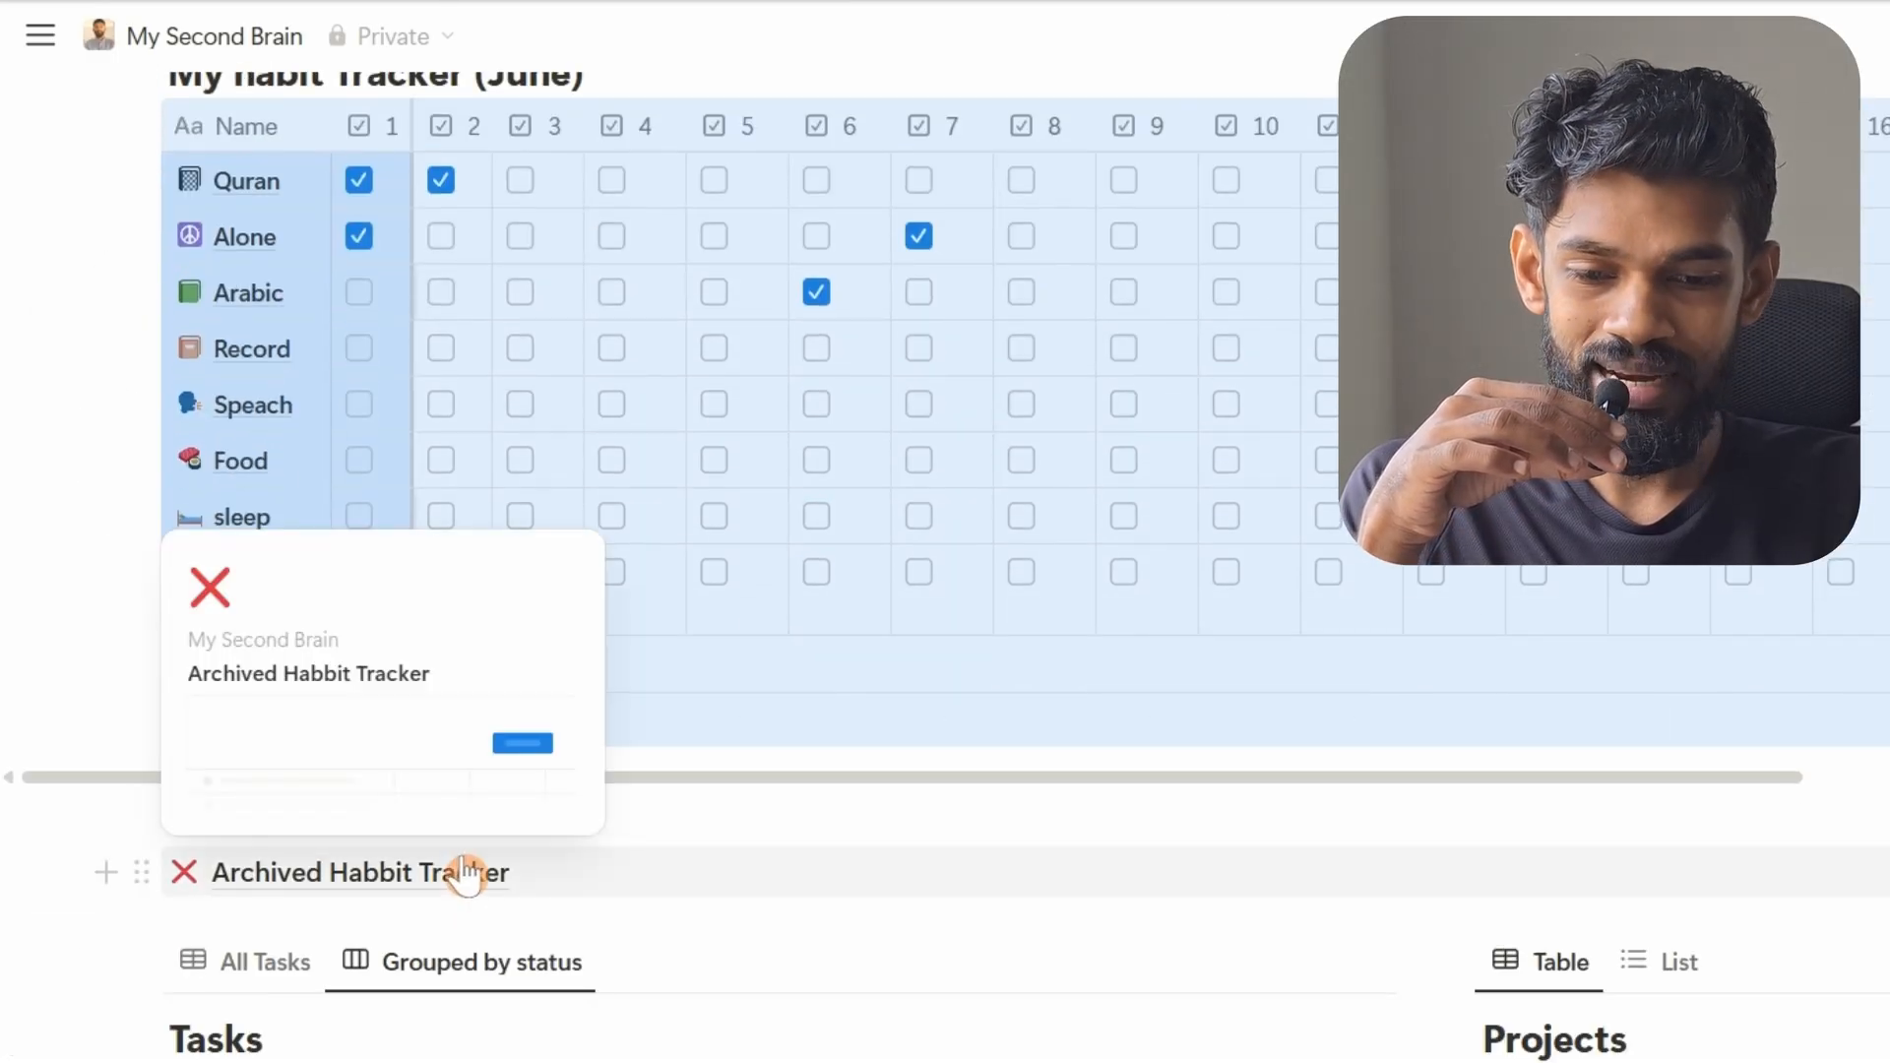
pyautogui.scroll(2, 507, 222)
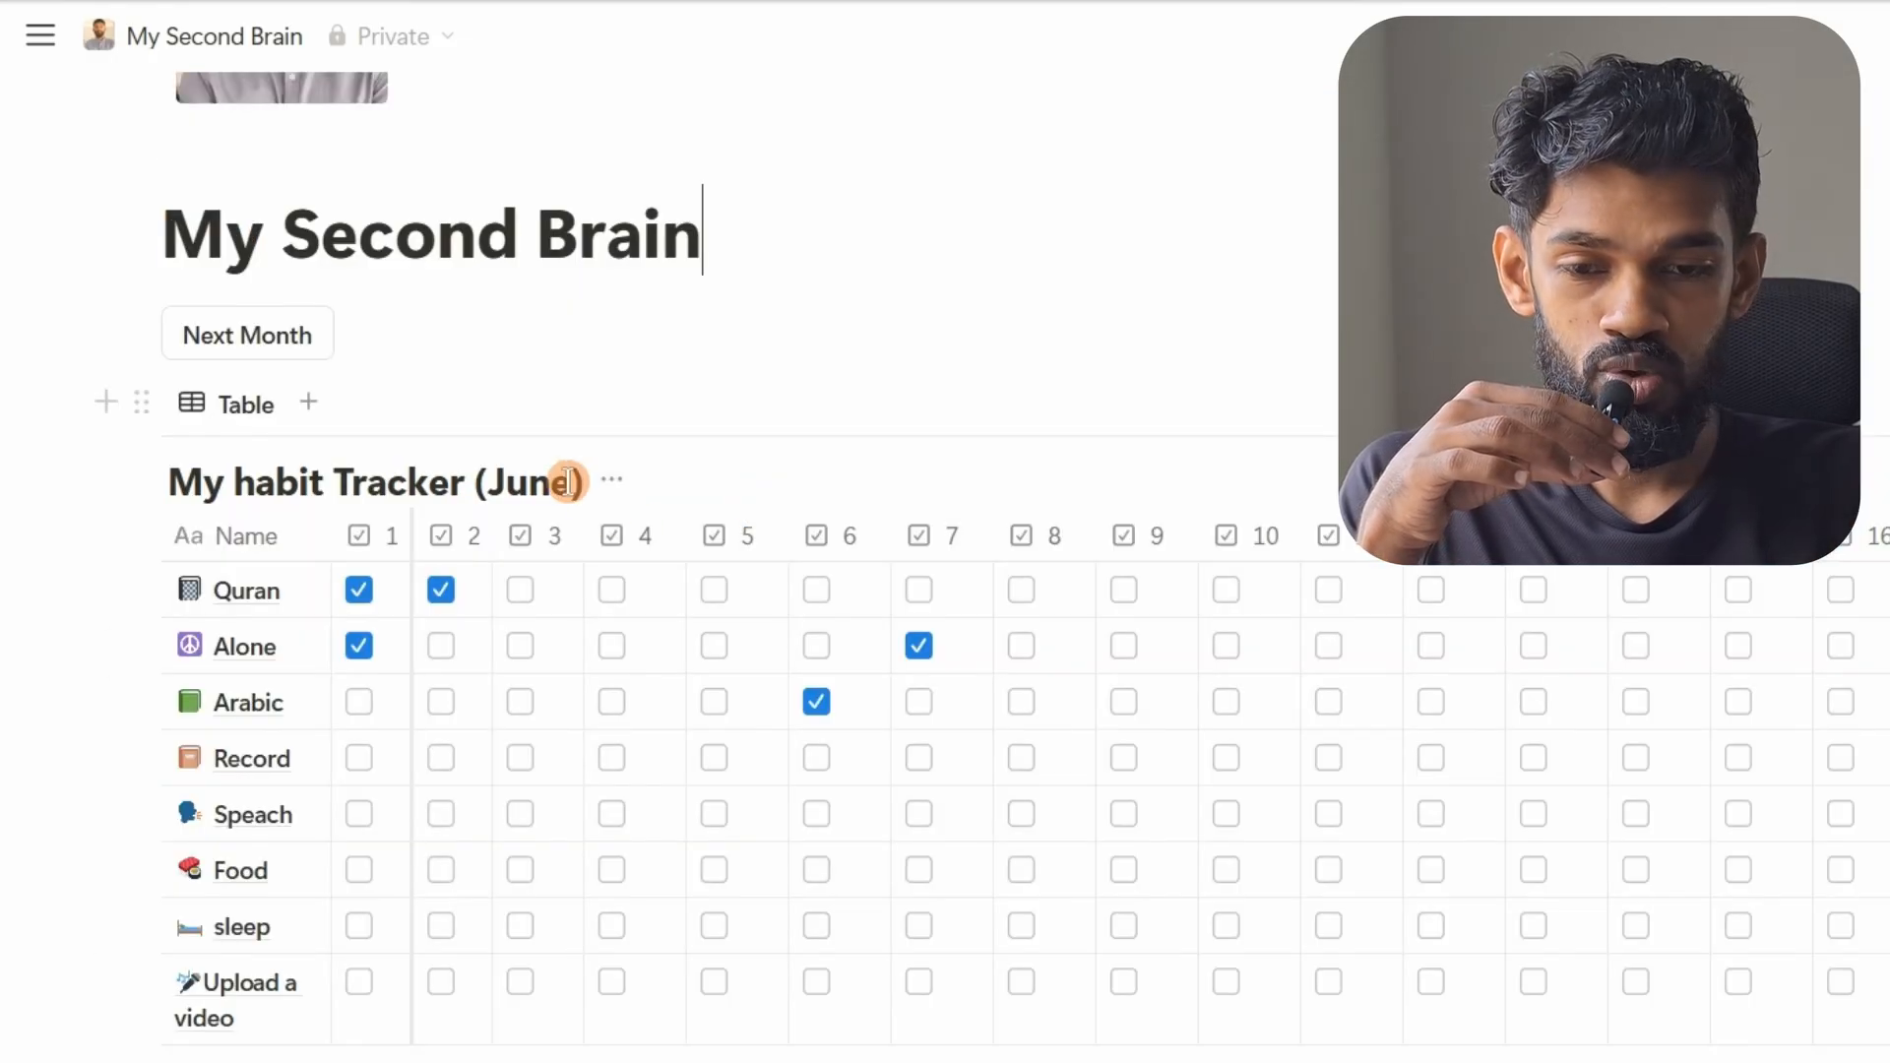
pyautogui.scroll(2, 568, 480)
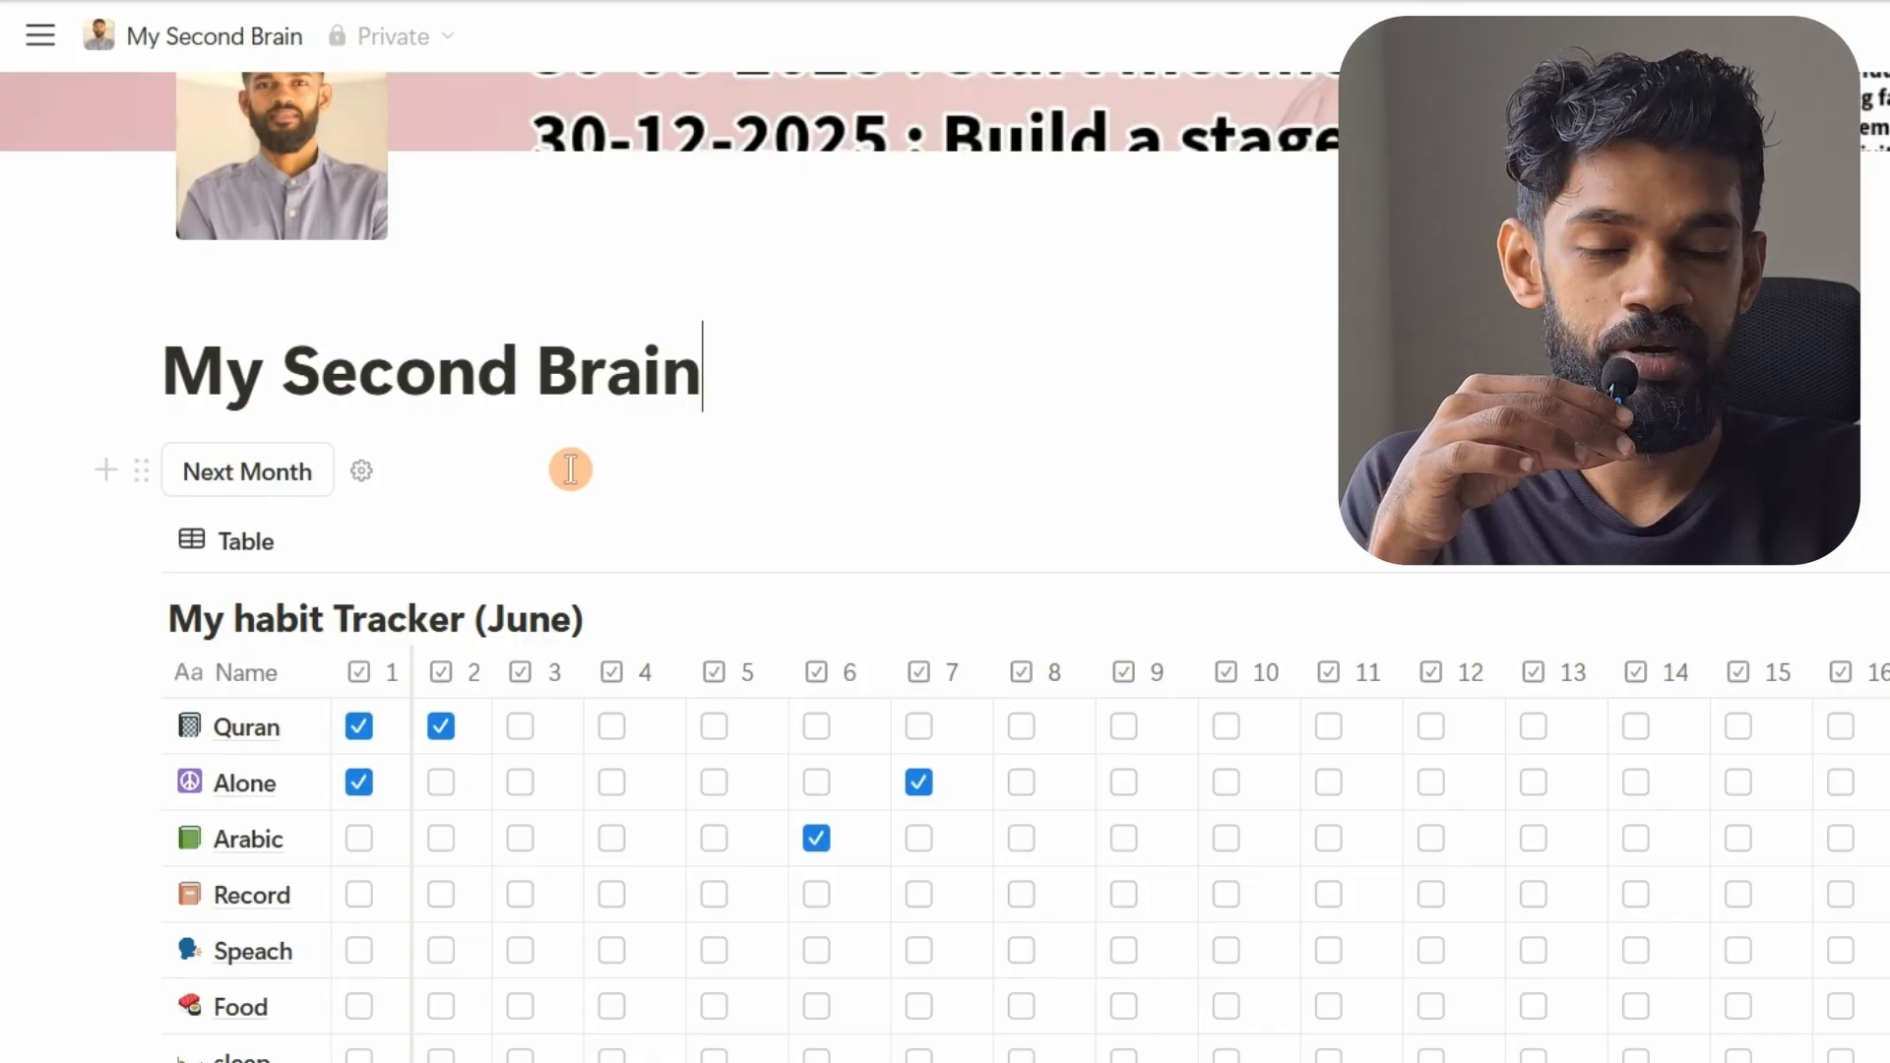
pyautogui.scroll(-2, 571, 469)
pyautogui.click(819, 702)
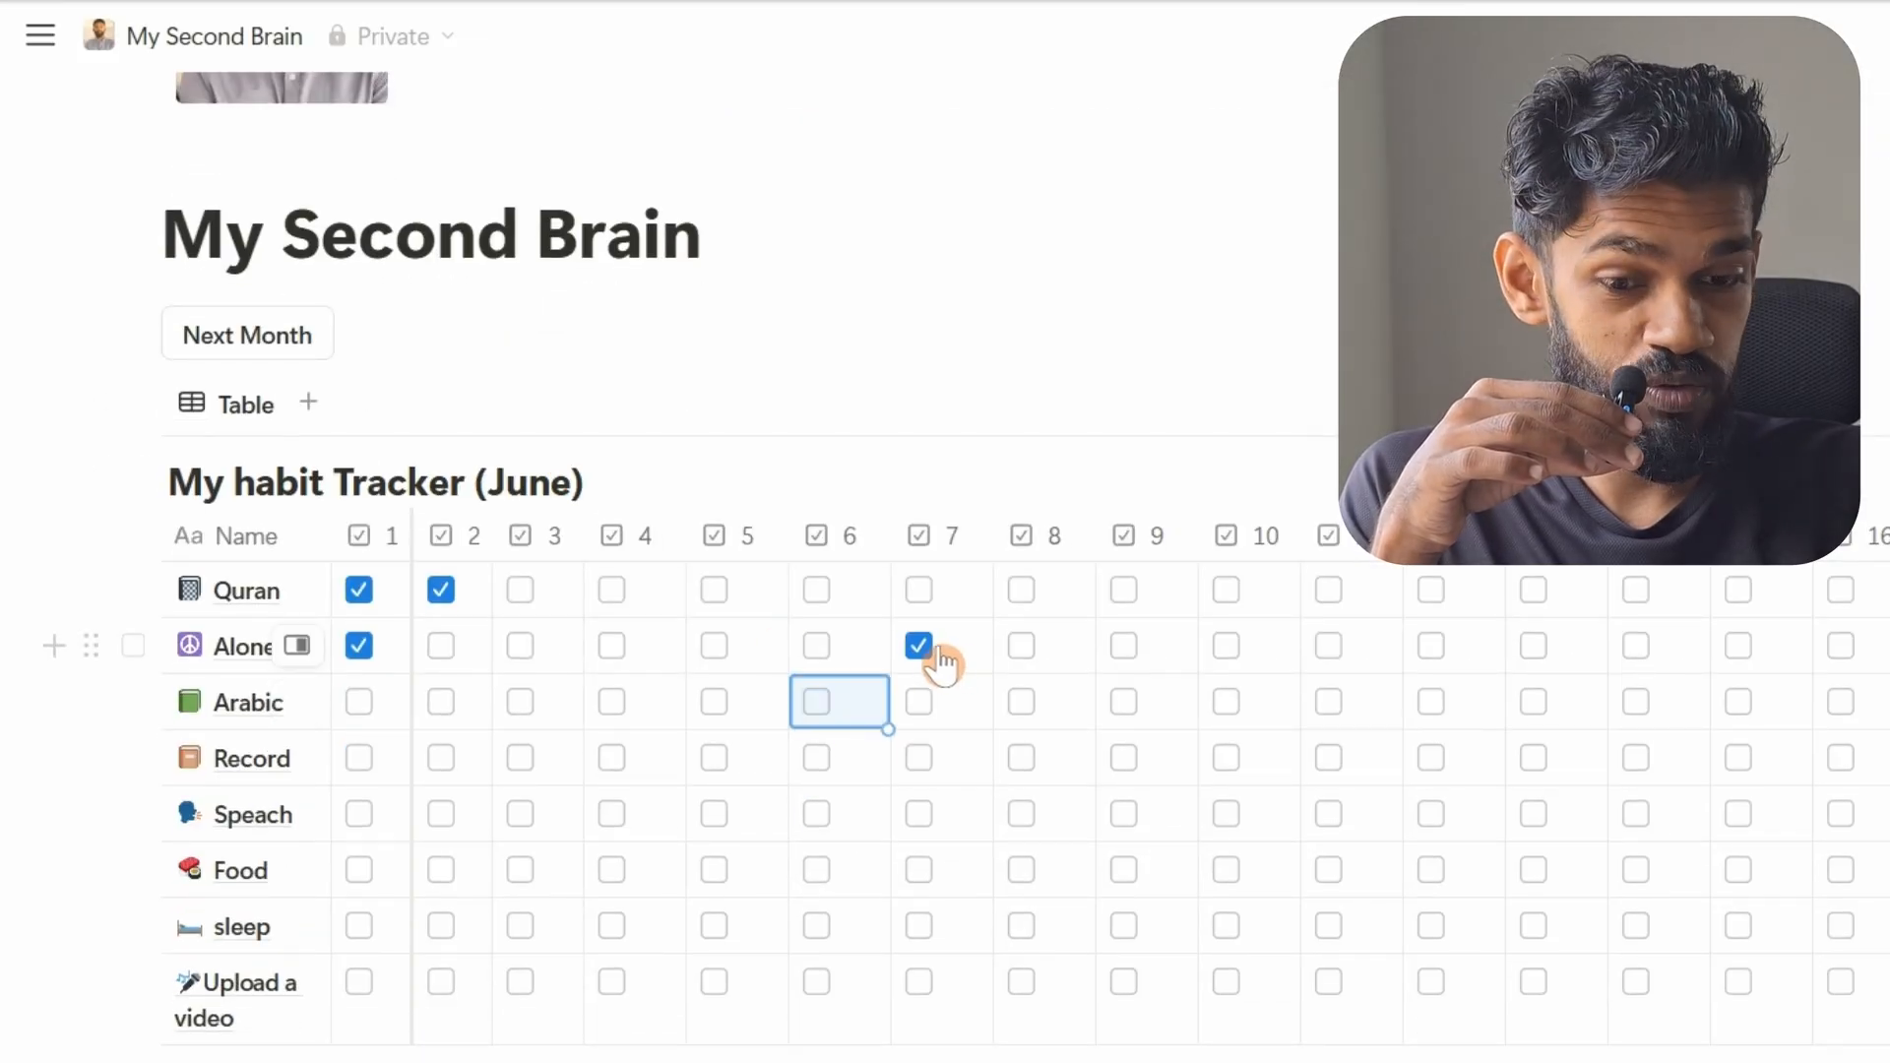
pyautogui.click(933, 650)
# Generate a fresh monthly habit tracker with the page's Next Month action and look over its habit rows
pyautogui.scroll(2, 456, 670)
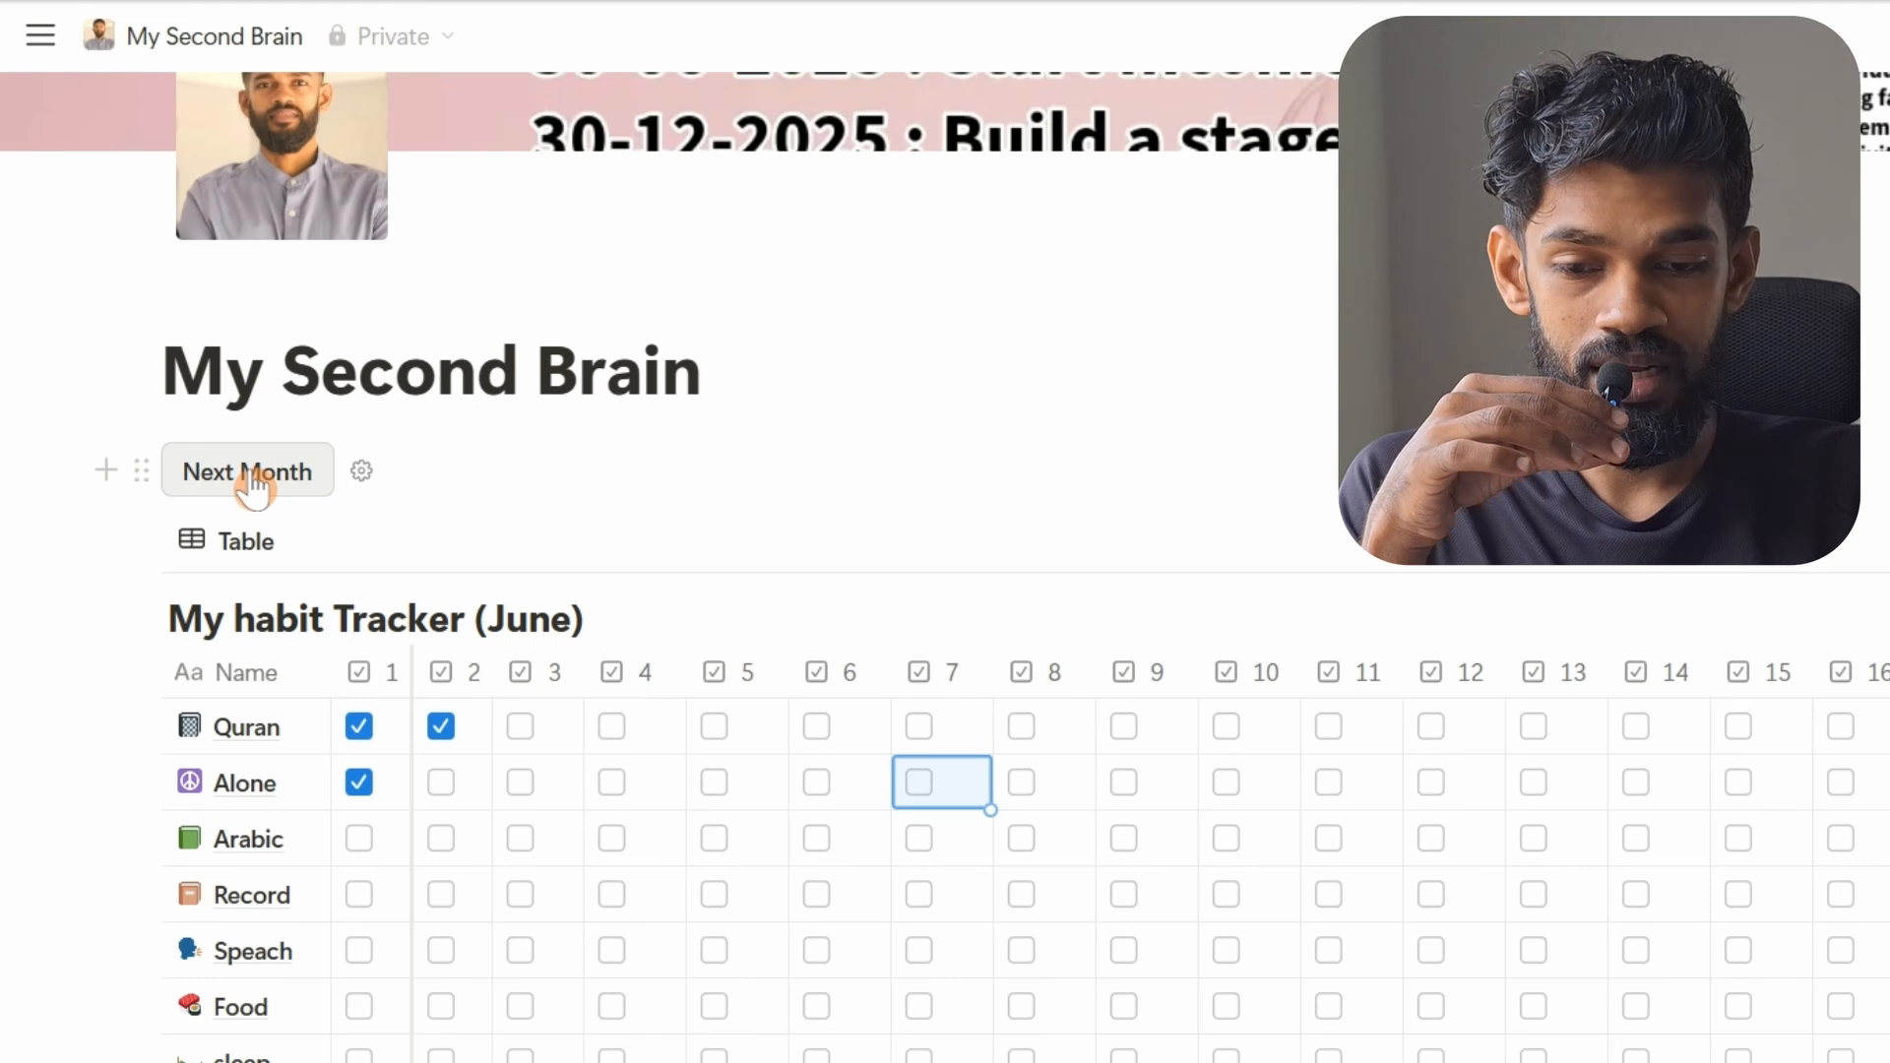
pyautogui.click(253, 481)
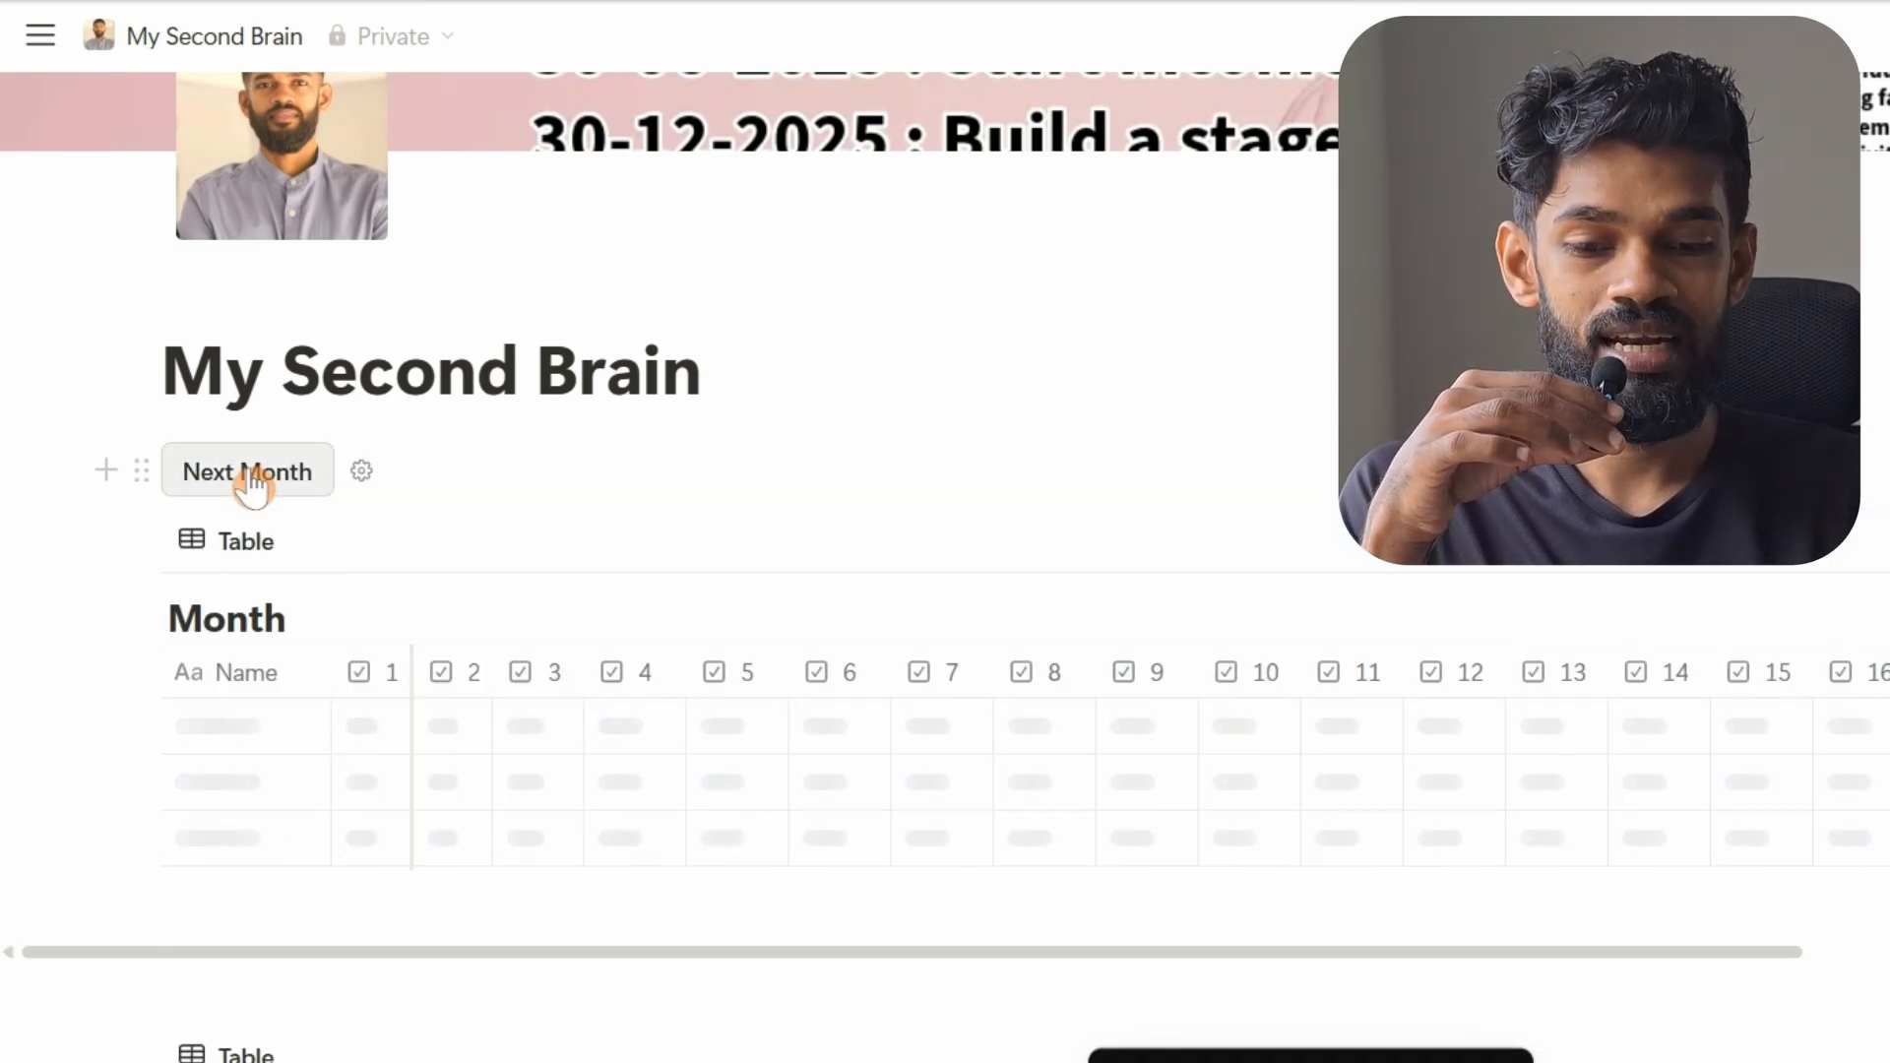
pyautogui.scroll(-2, 604, 527)
pyautogui.scroll(-1, 616, 535)
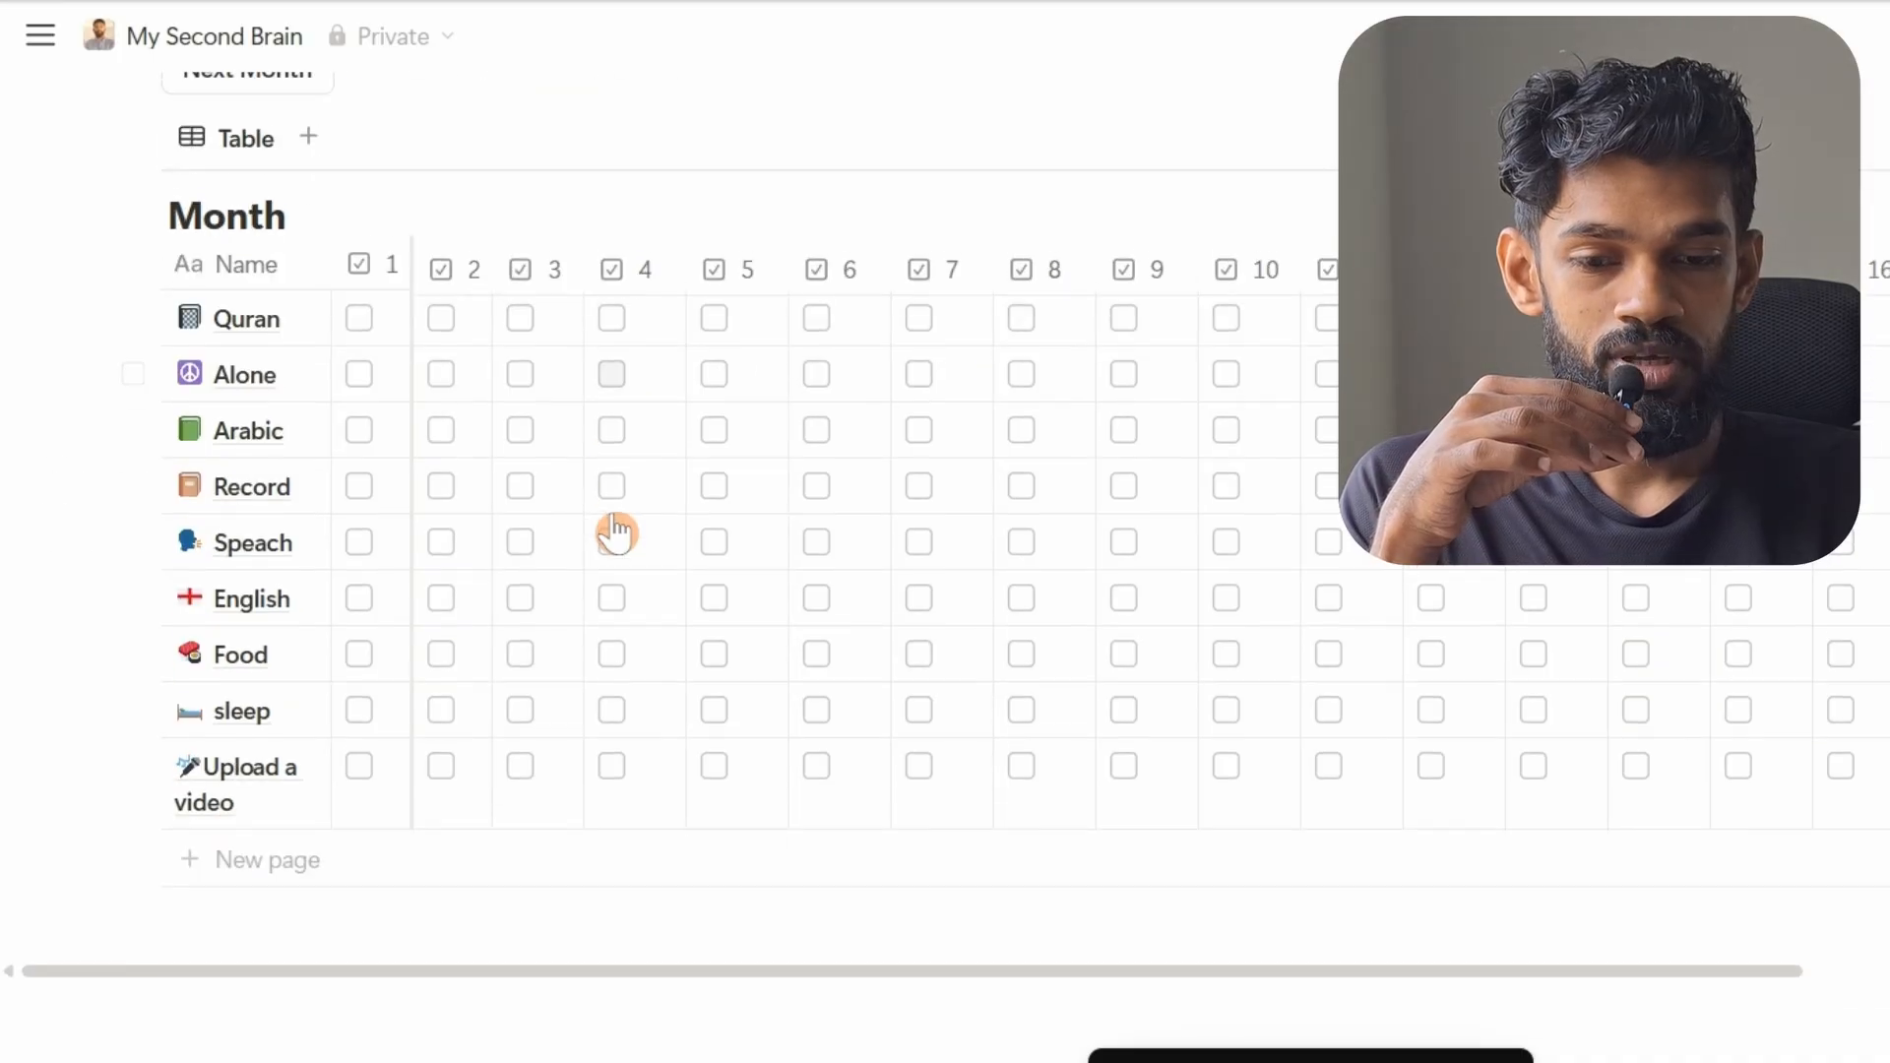
pyautogui.scroll(1, 616, 532)
pyautogui.scroll(1, 616, 532)
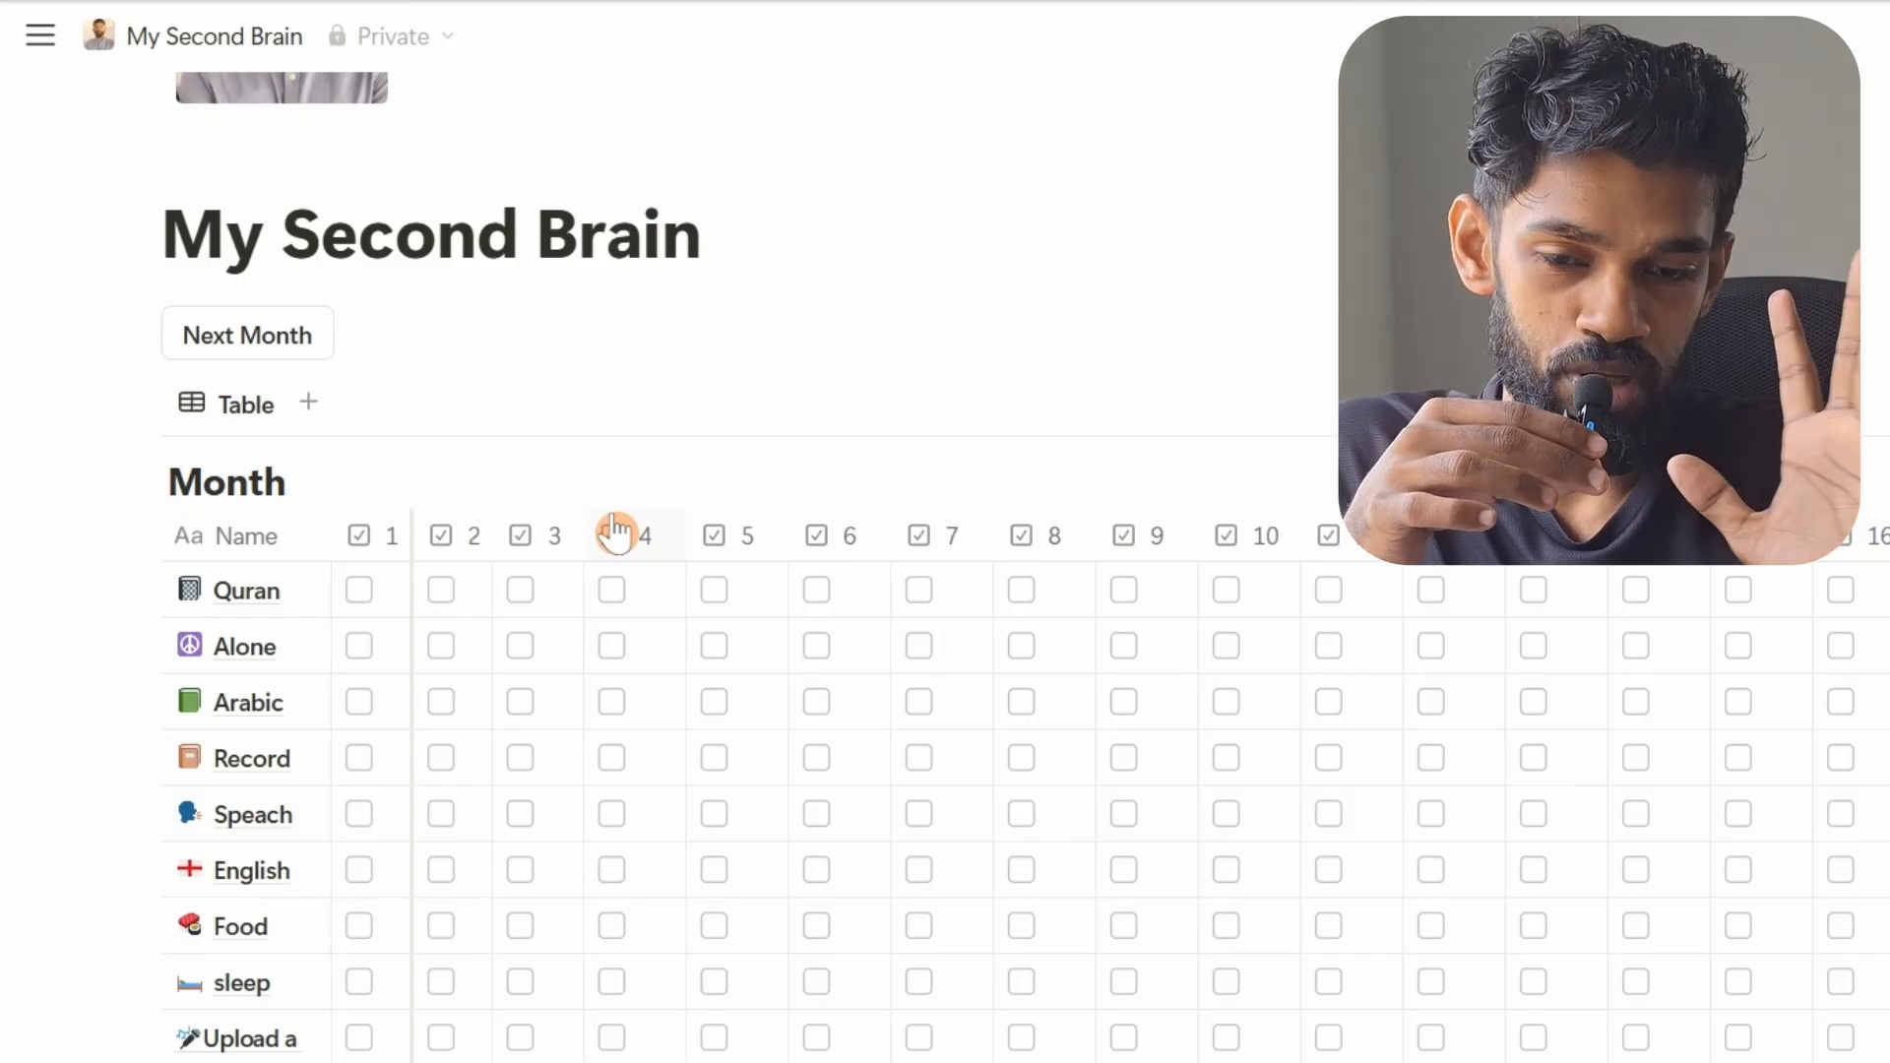
# Create a new page in the Private section and title it "My second brain"
pyautogui.hotkey('ctrl', '\\')
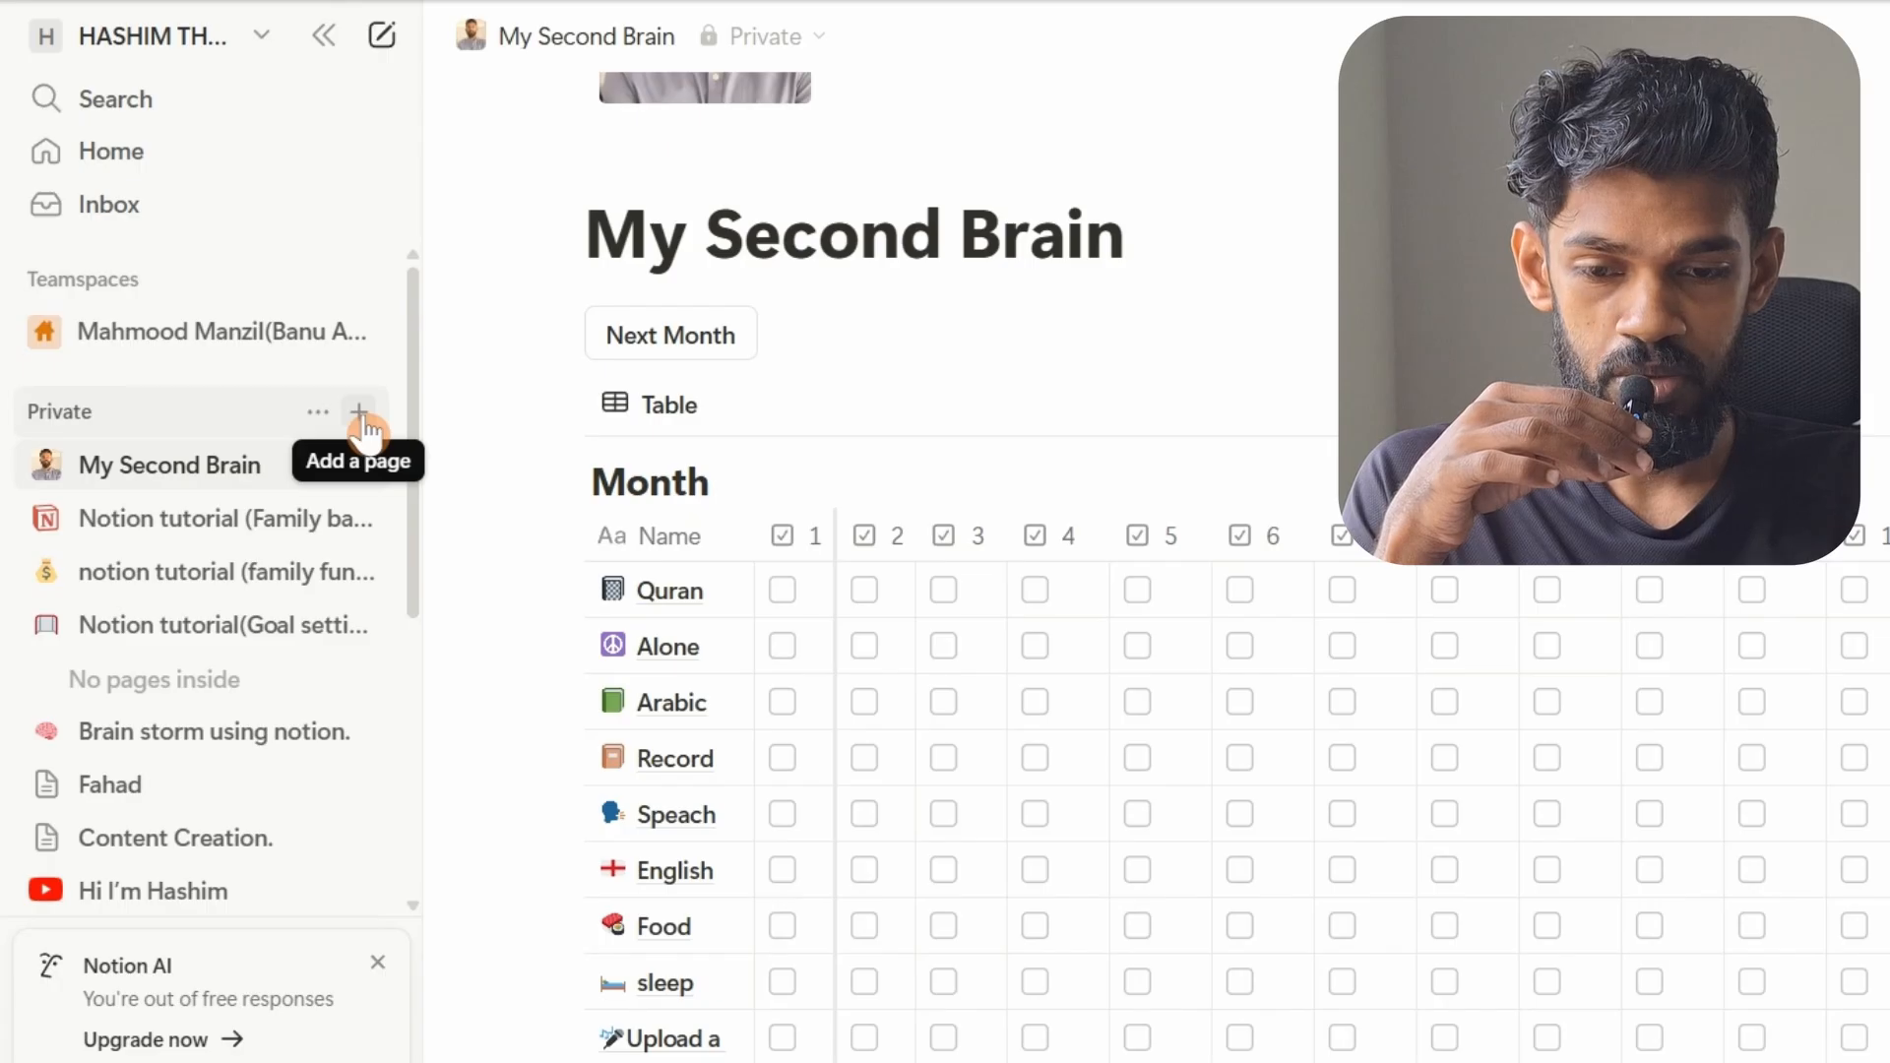
pyautogui.click(360, 416)
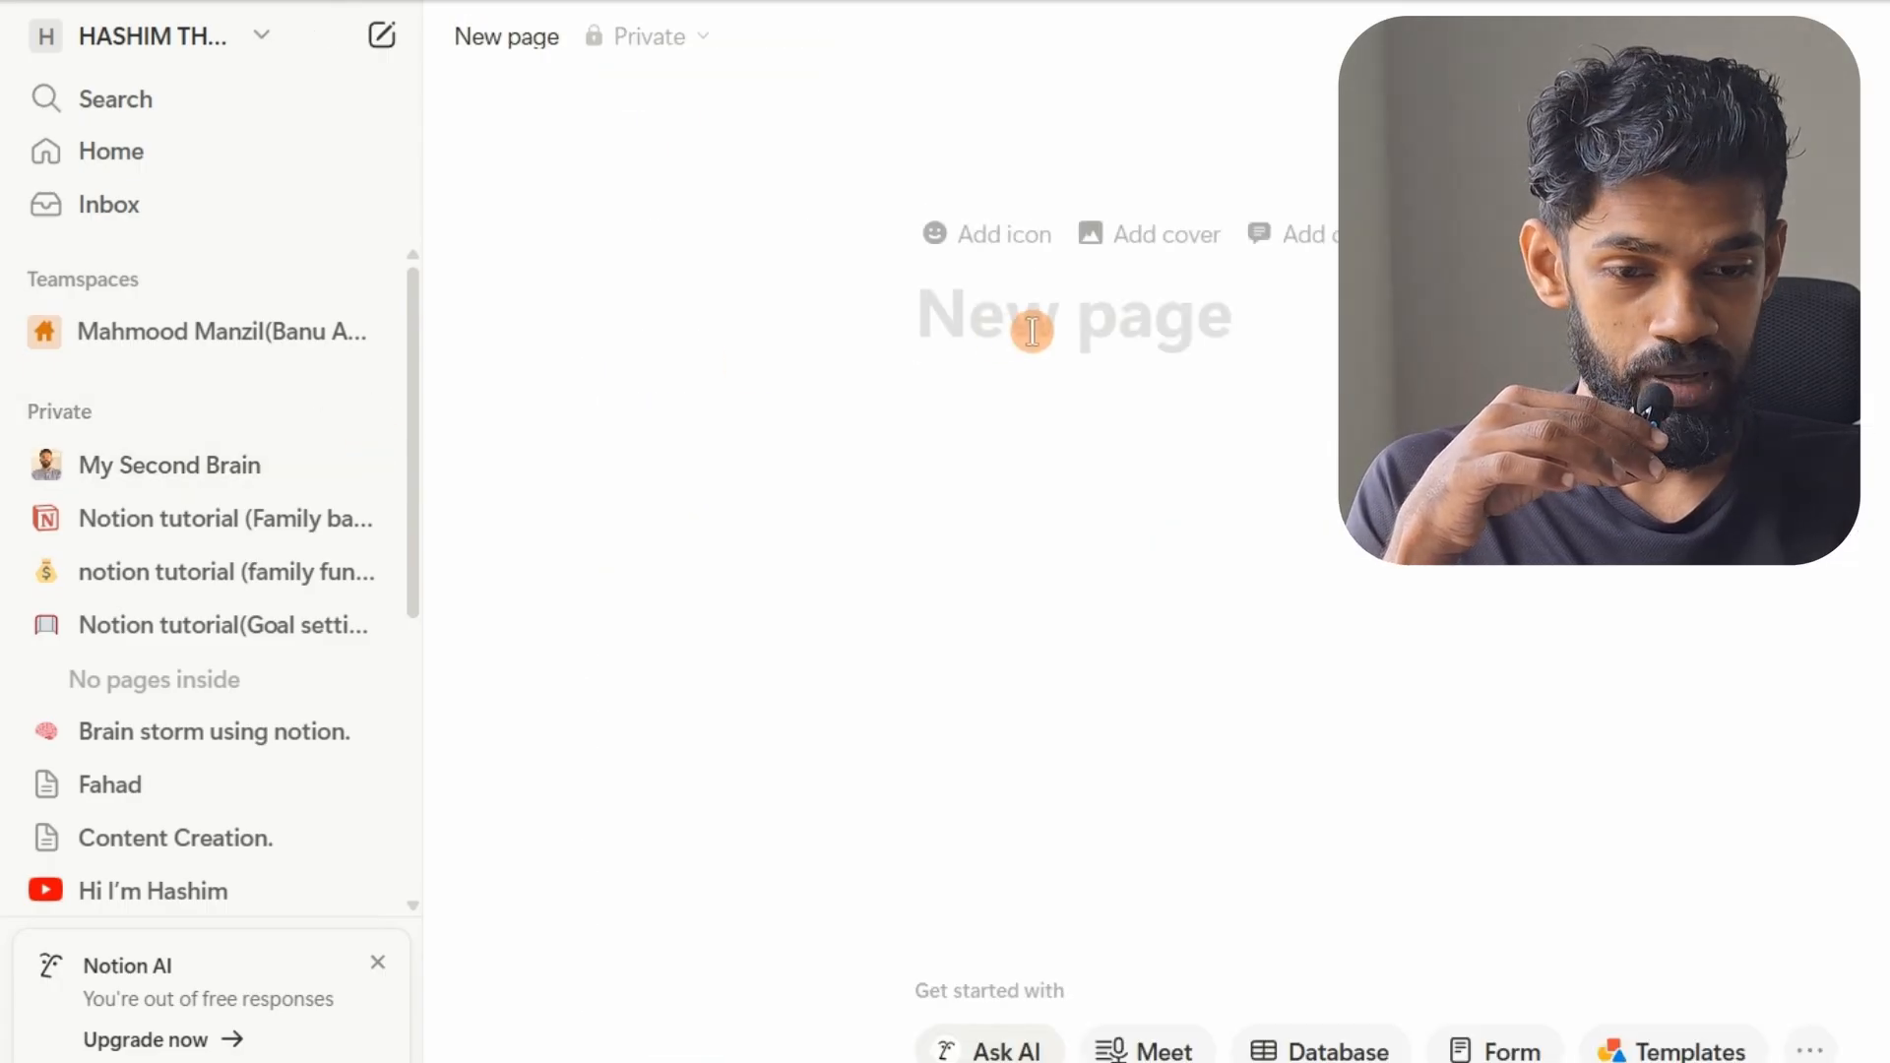
pyautogui.write('My sec')
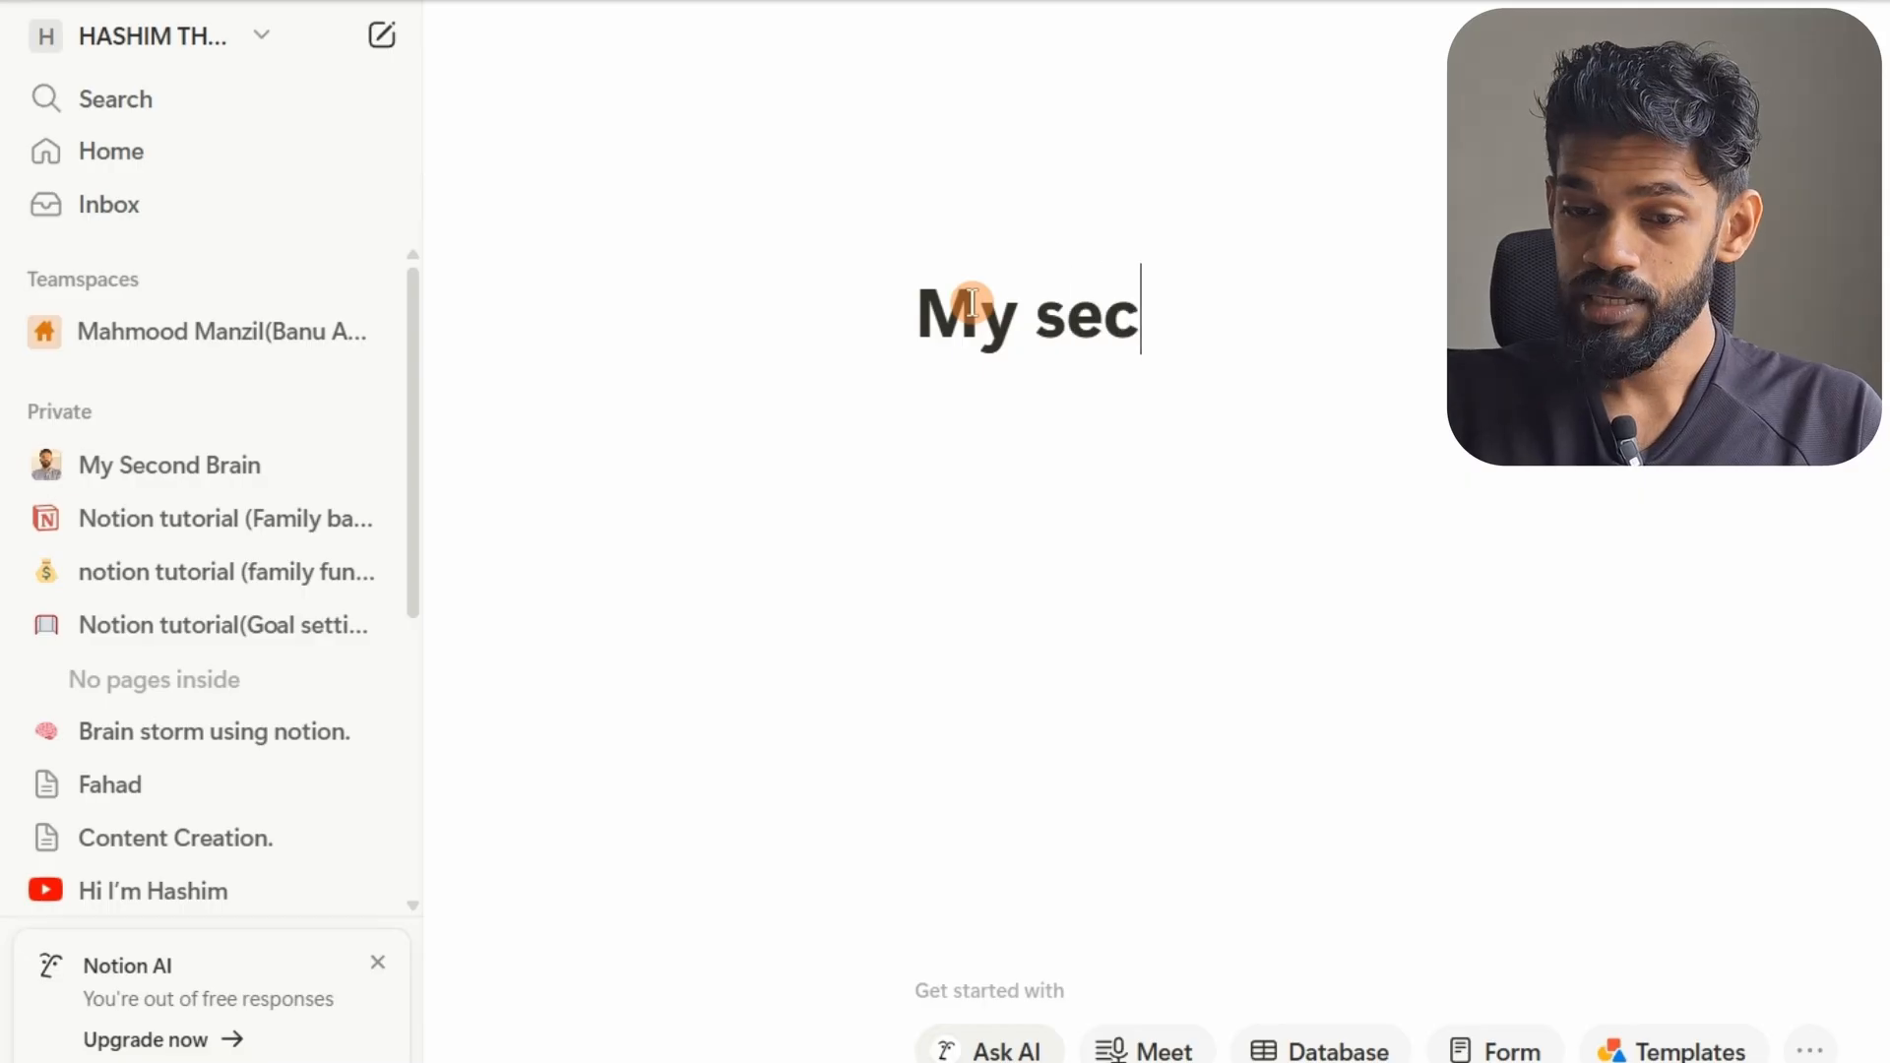
pyautogui.write('ond brain')
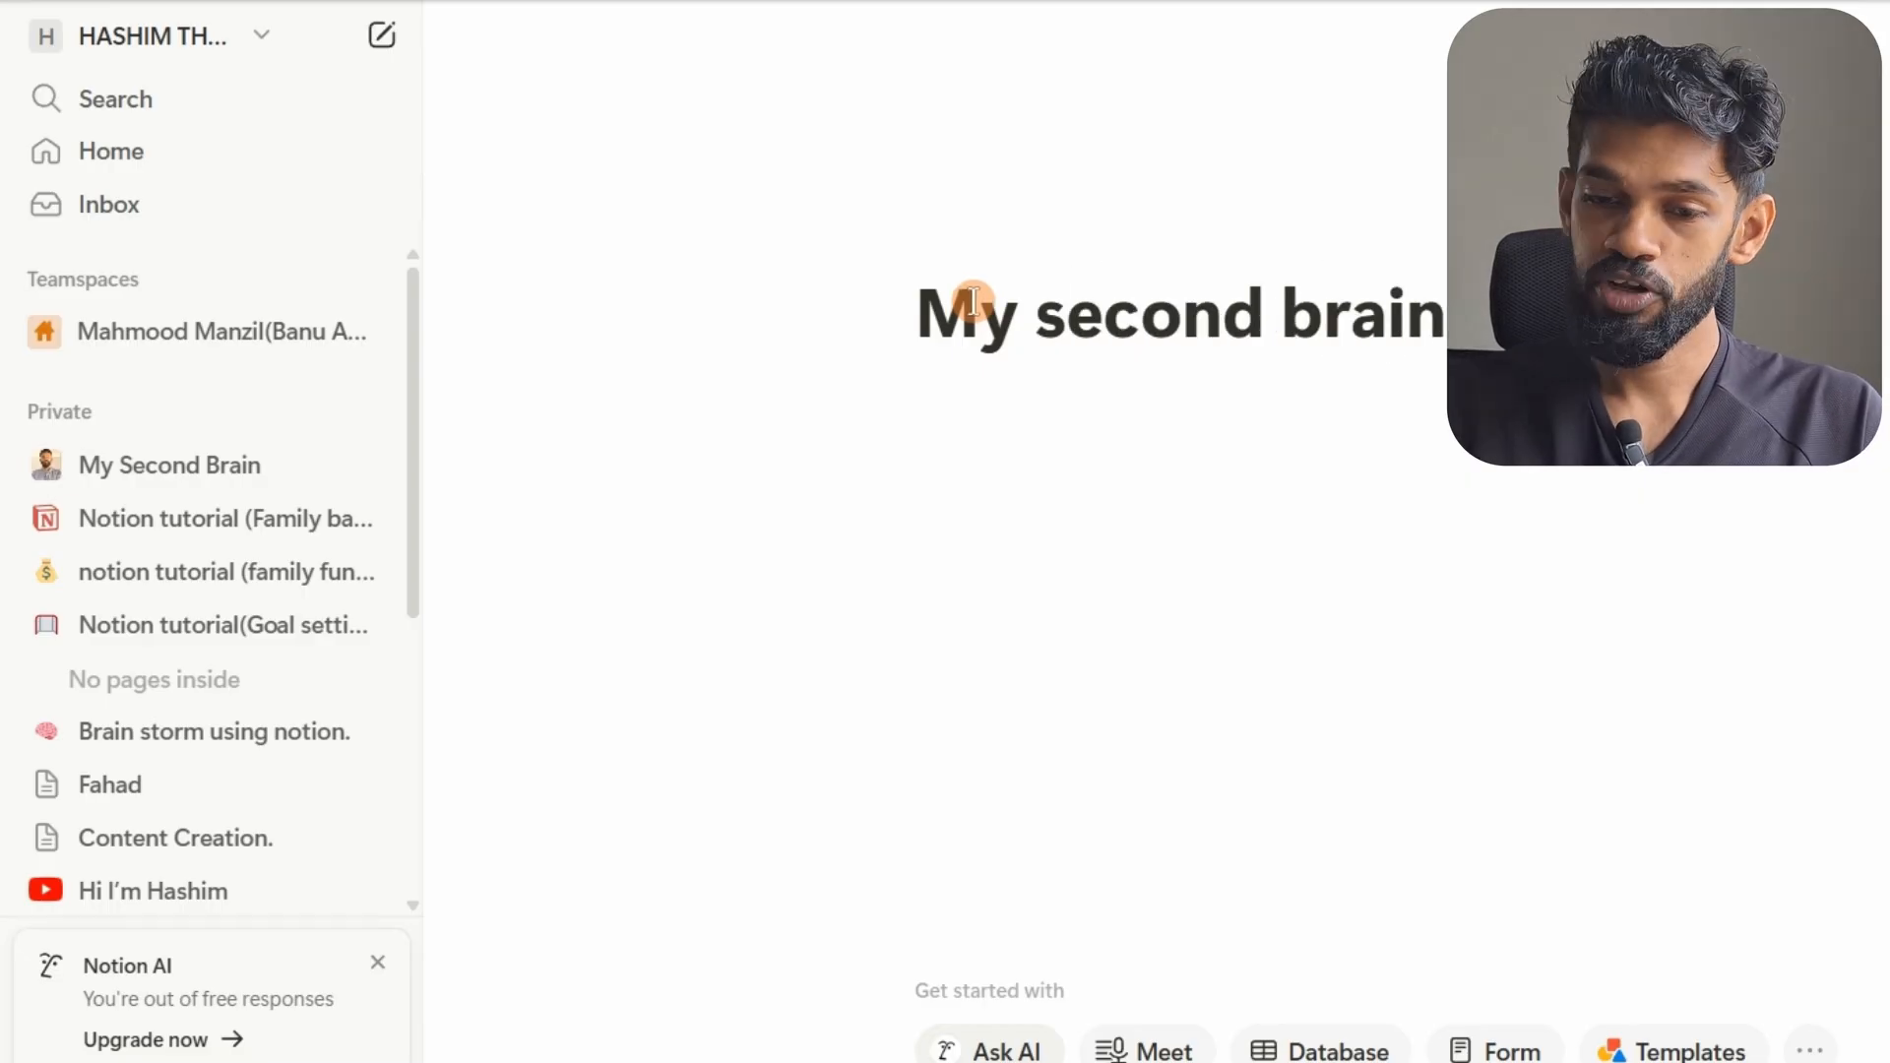
pyautogui.click(974, 245)
pyautogui.click(975, 324)
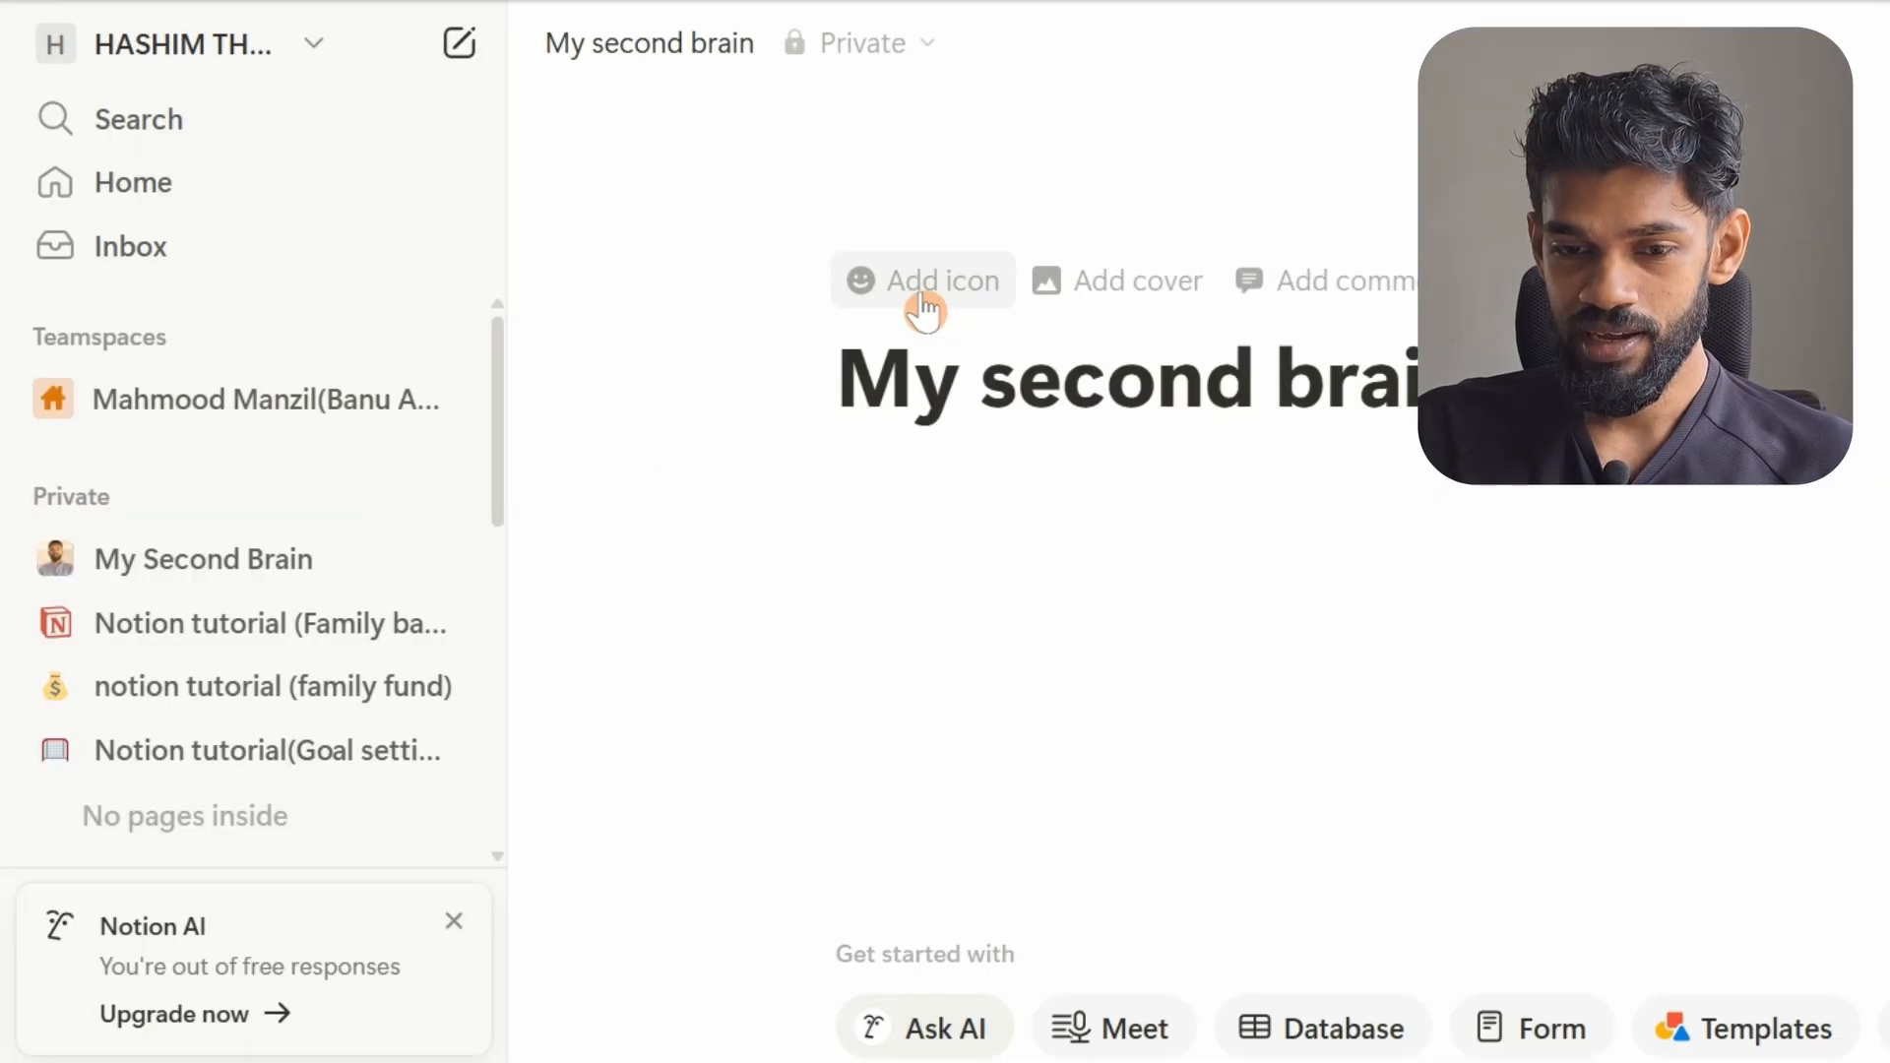
# Give the page a brain emoji icon and add a cover image
pyautogui.click(923, 308)
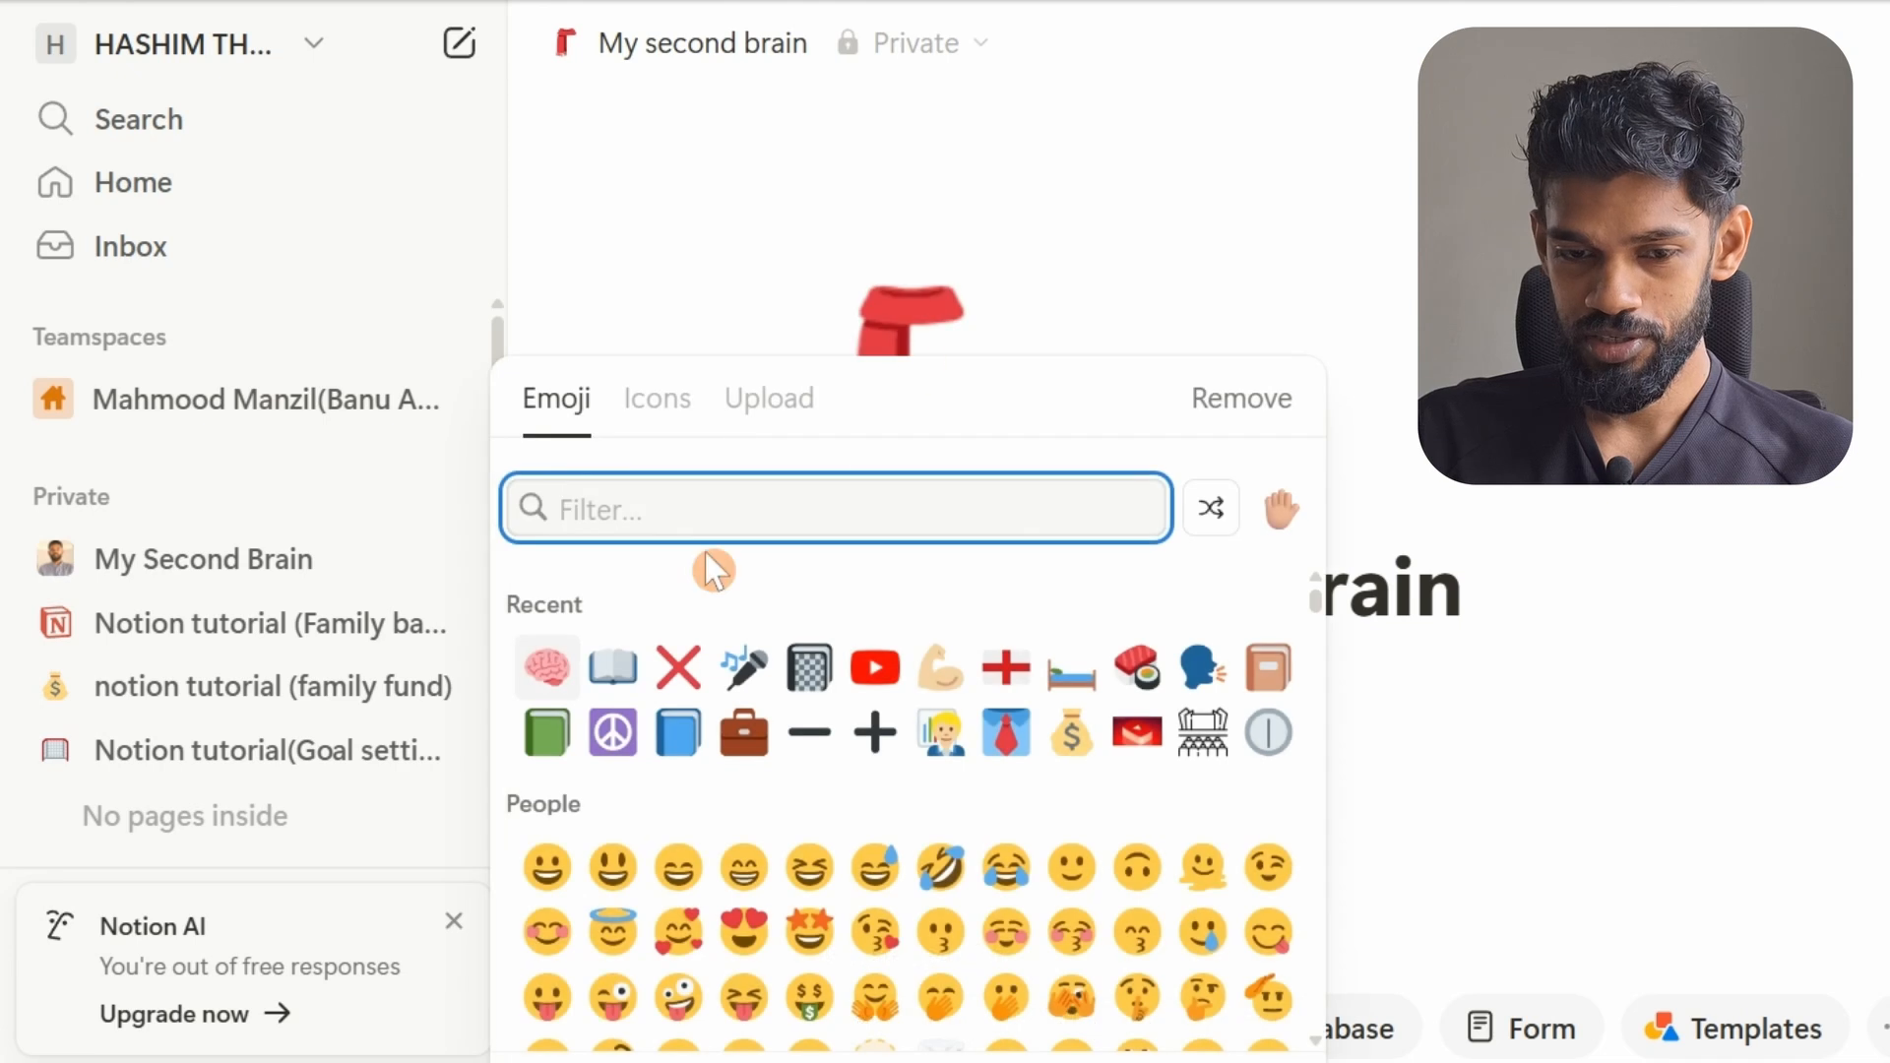
pyautogui.write('brain')
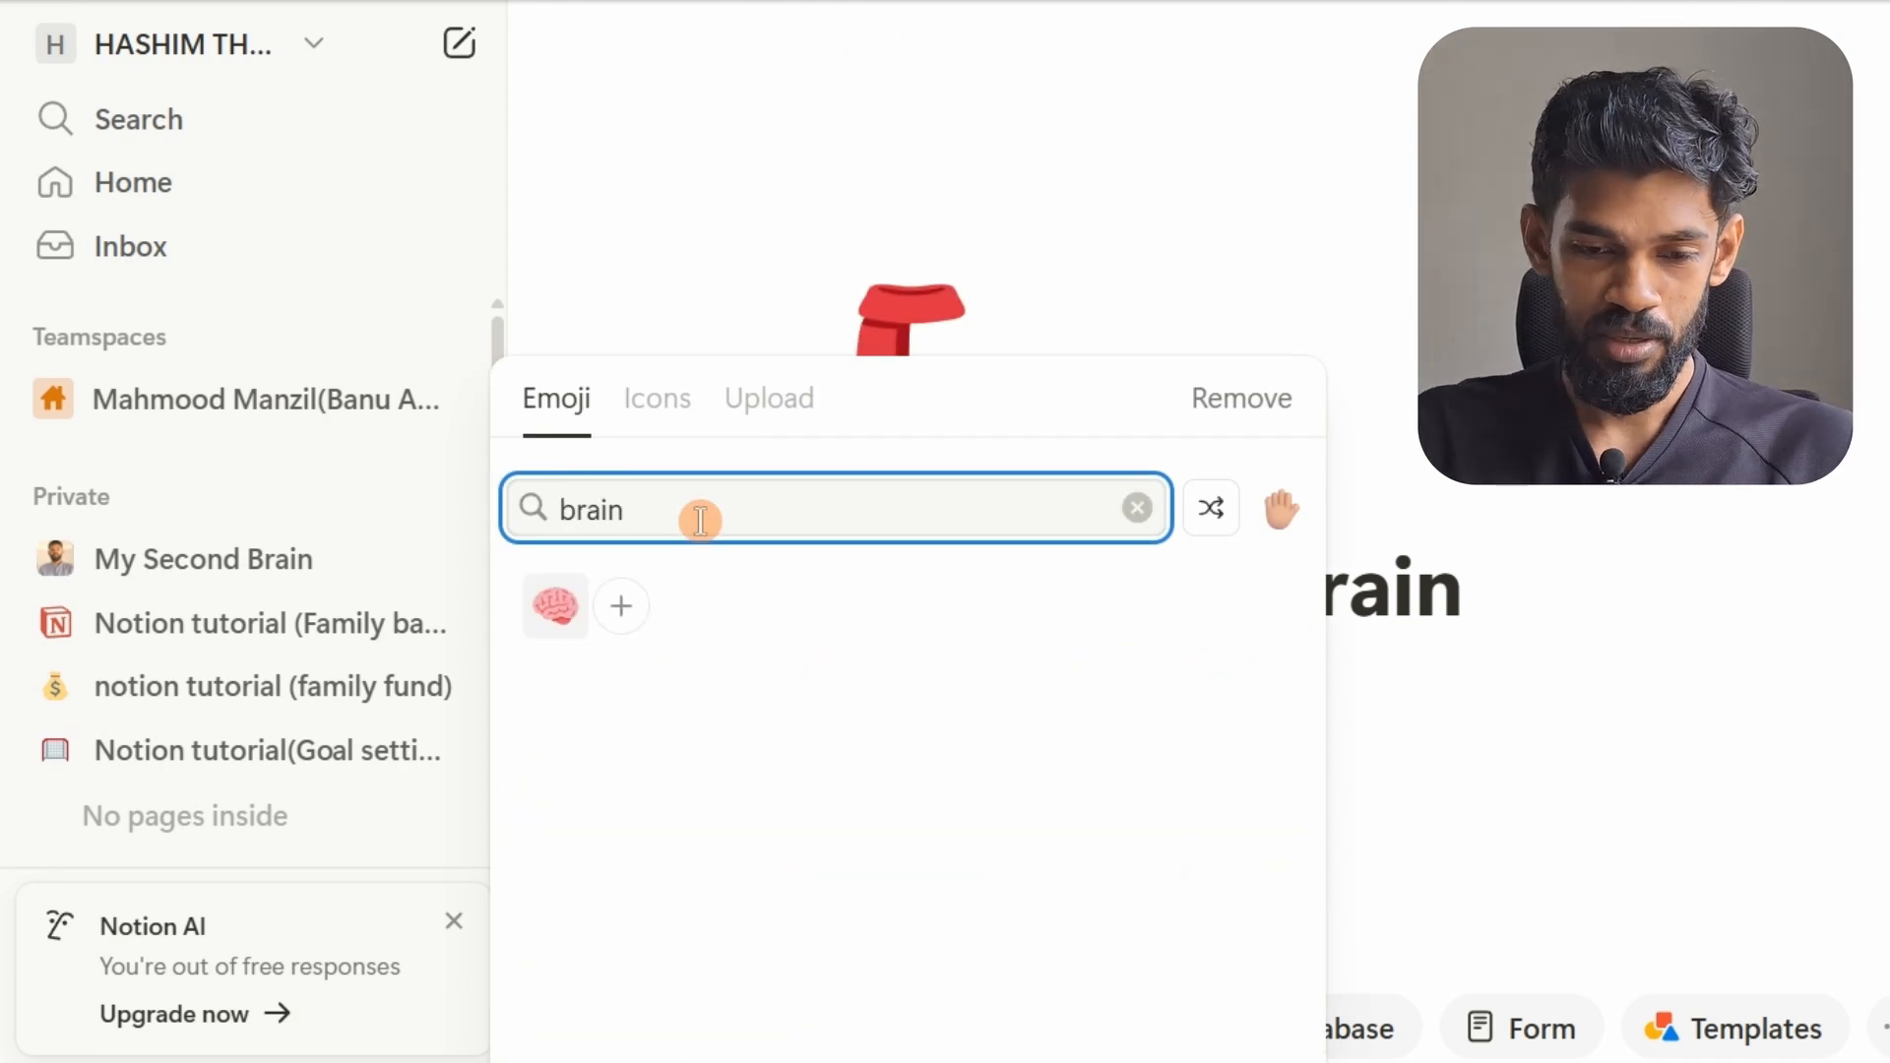
pyautogui.click(547, 618)
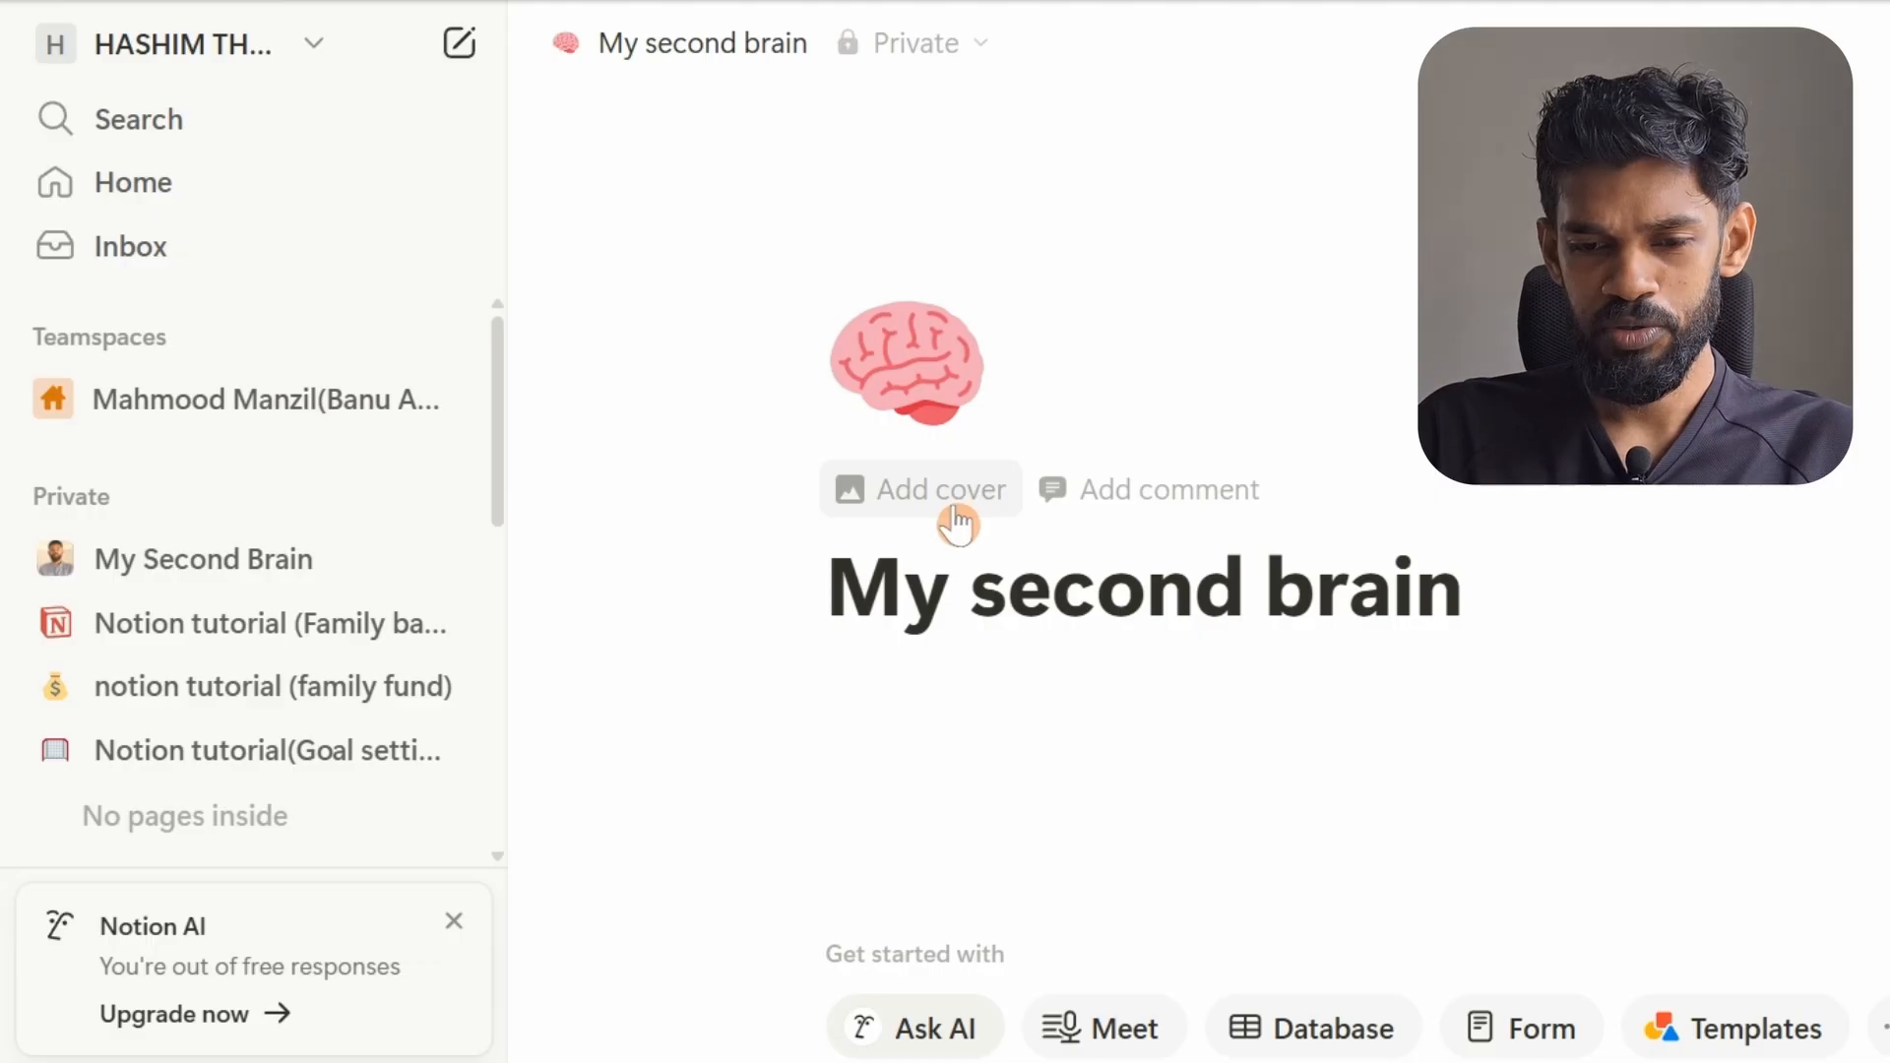
pyautogui.click(951, 507)
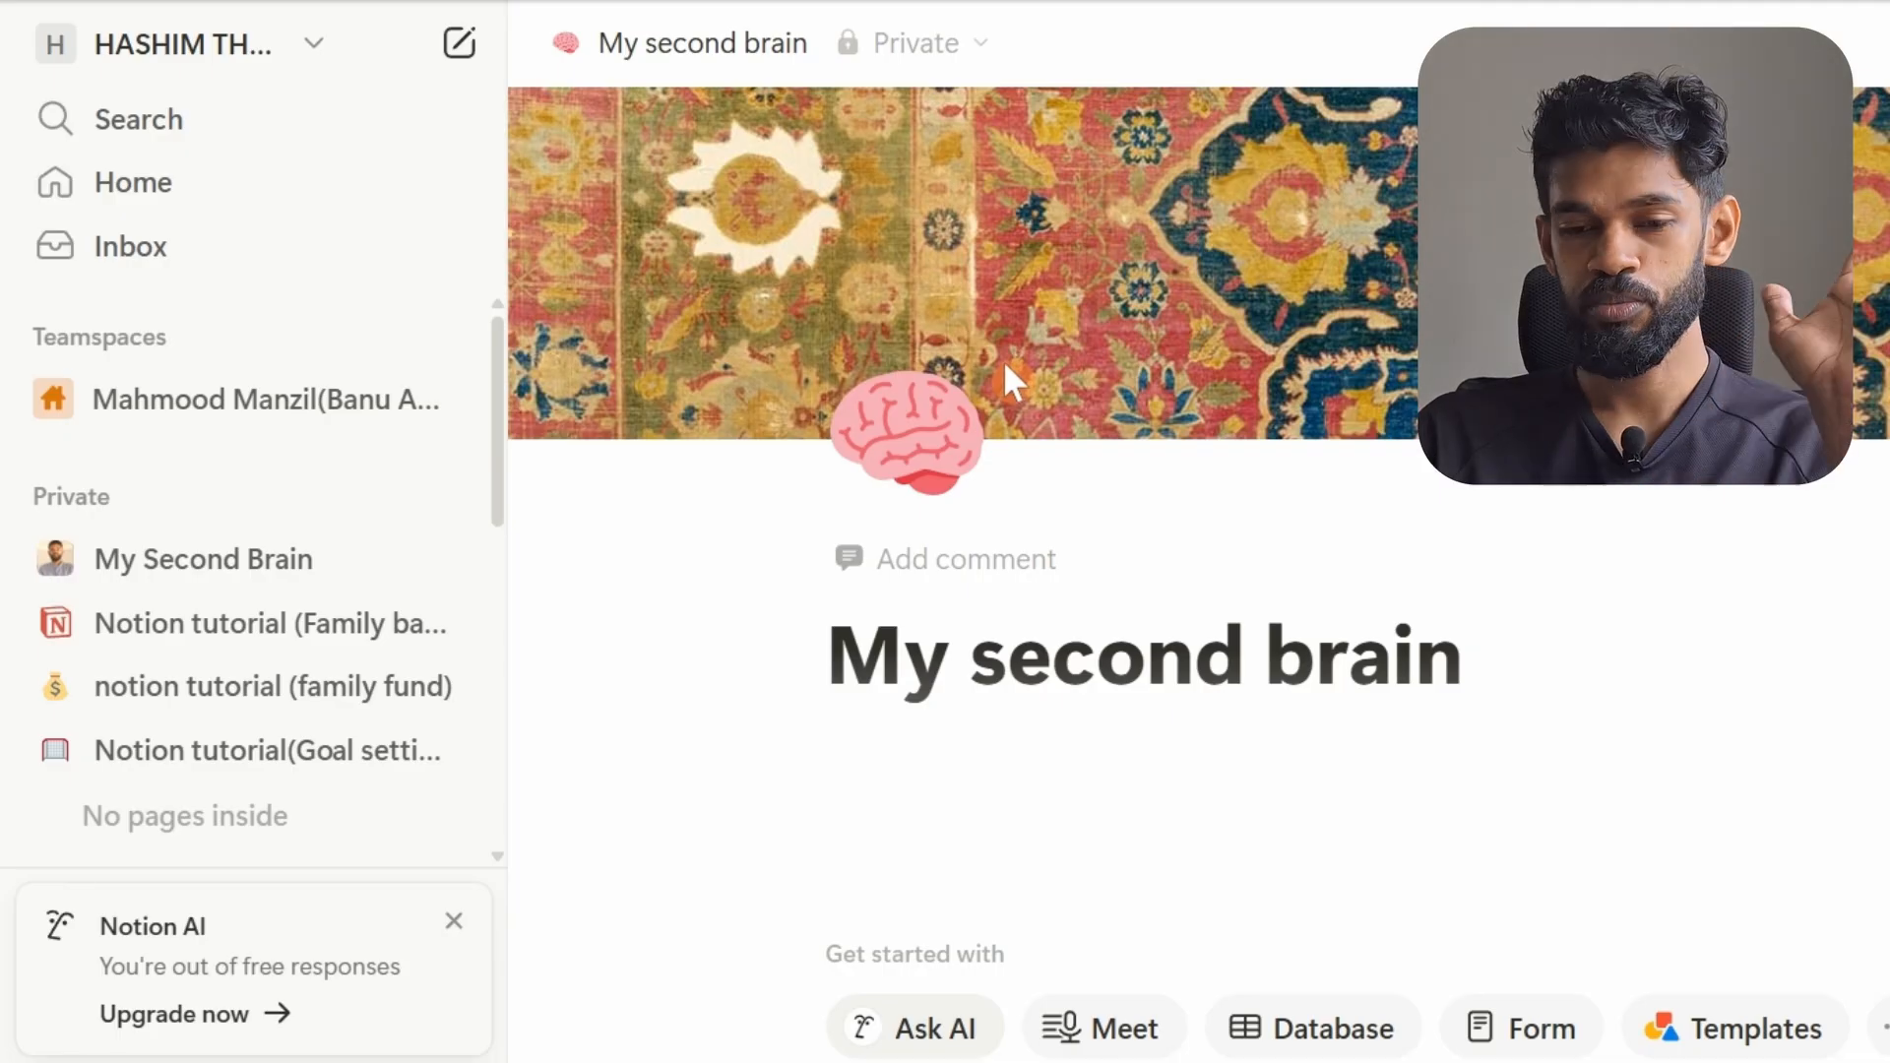
# Add the line "My habbit tracker" under the page title and insert a to-do list beneath it
pyautogui.scroll(-1, 1002, 361)
pyautogui.click(1067, 683)
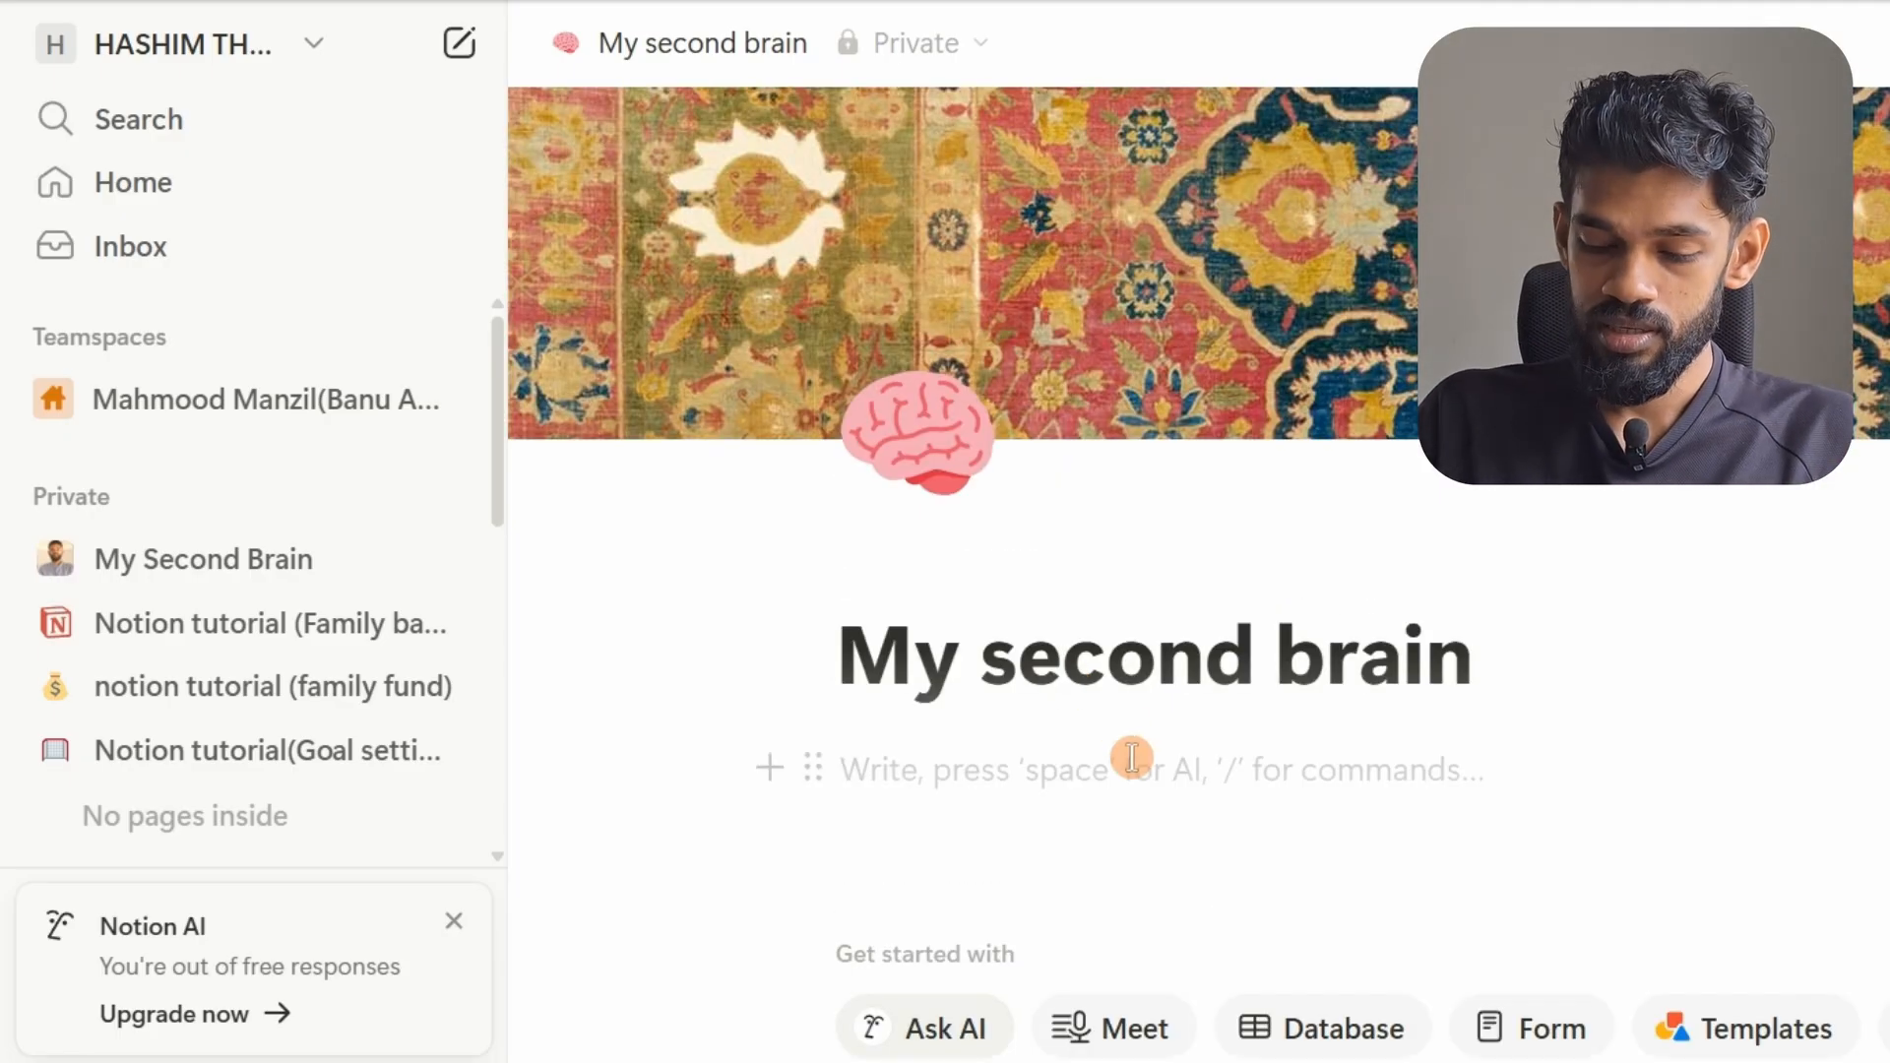
pyautogui.write('My habbit tracker')
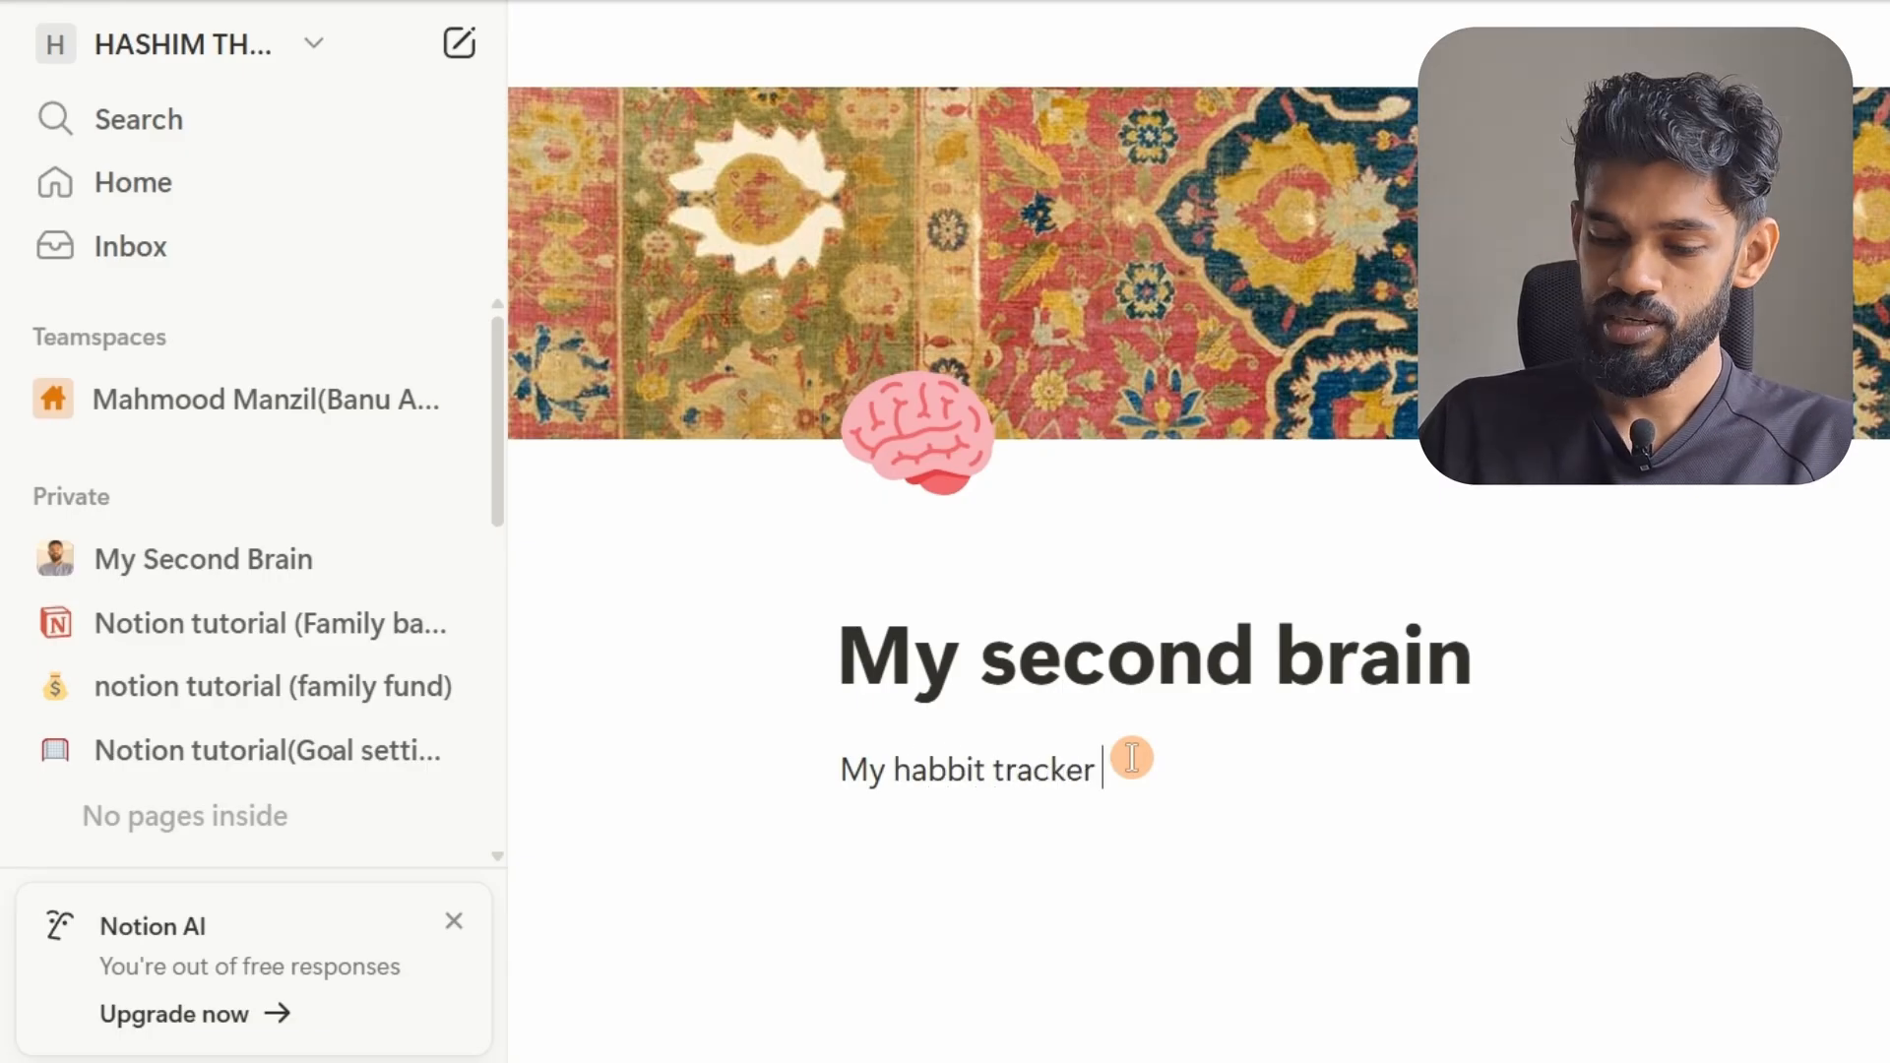
pyautogui.press('Return')
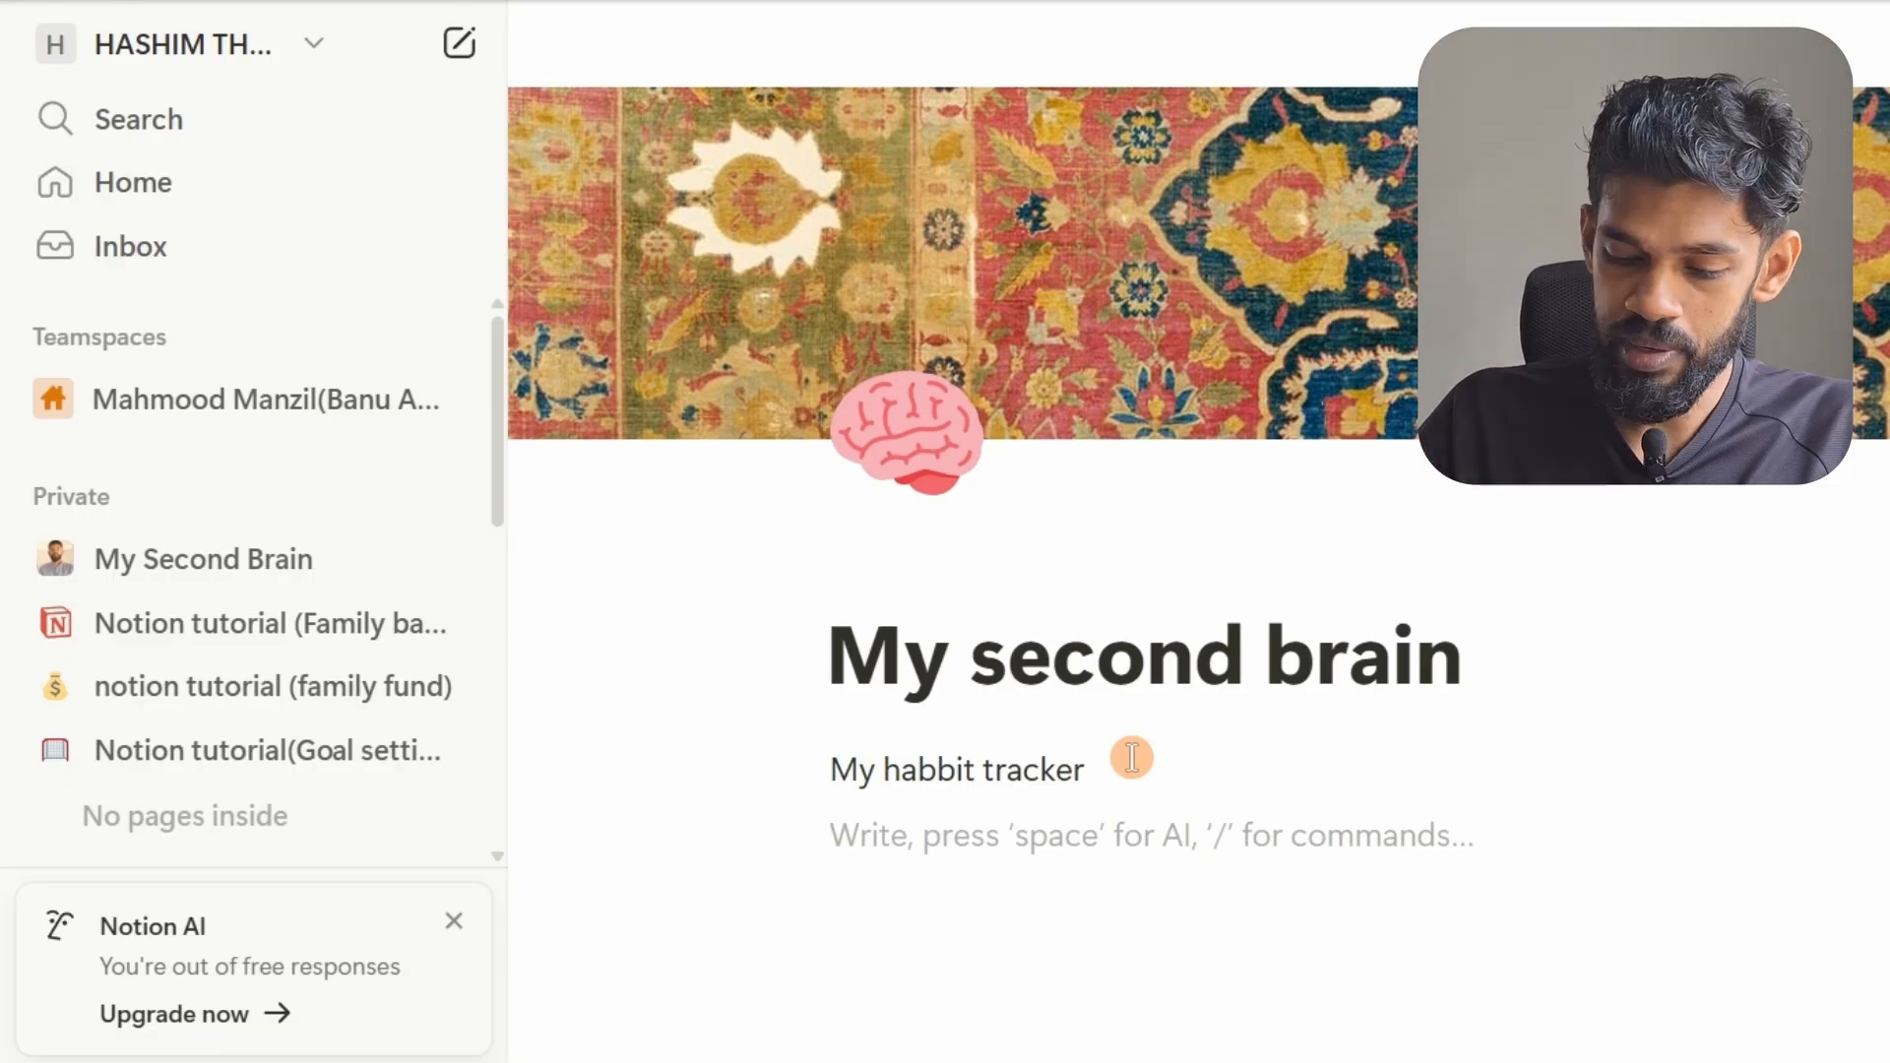
pyautogui.write('/todo')
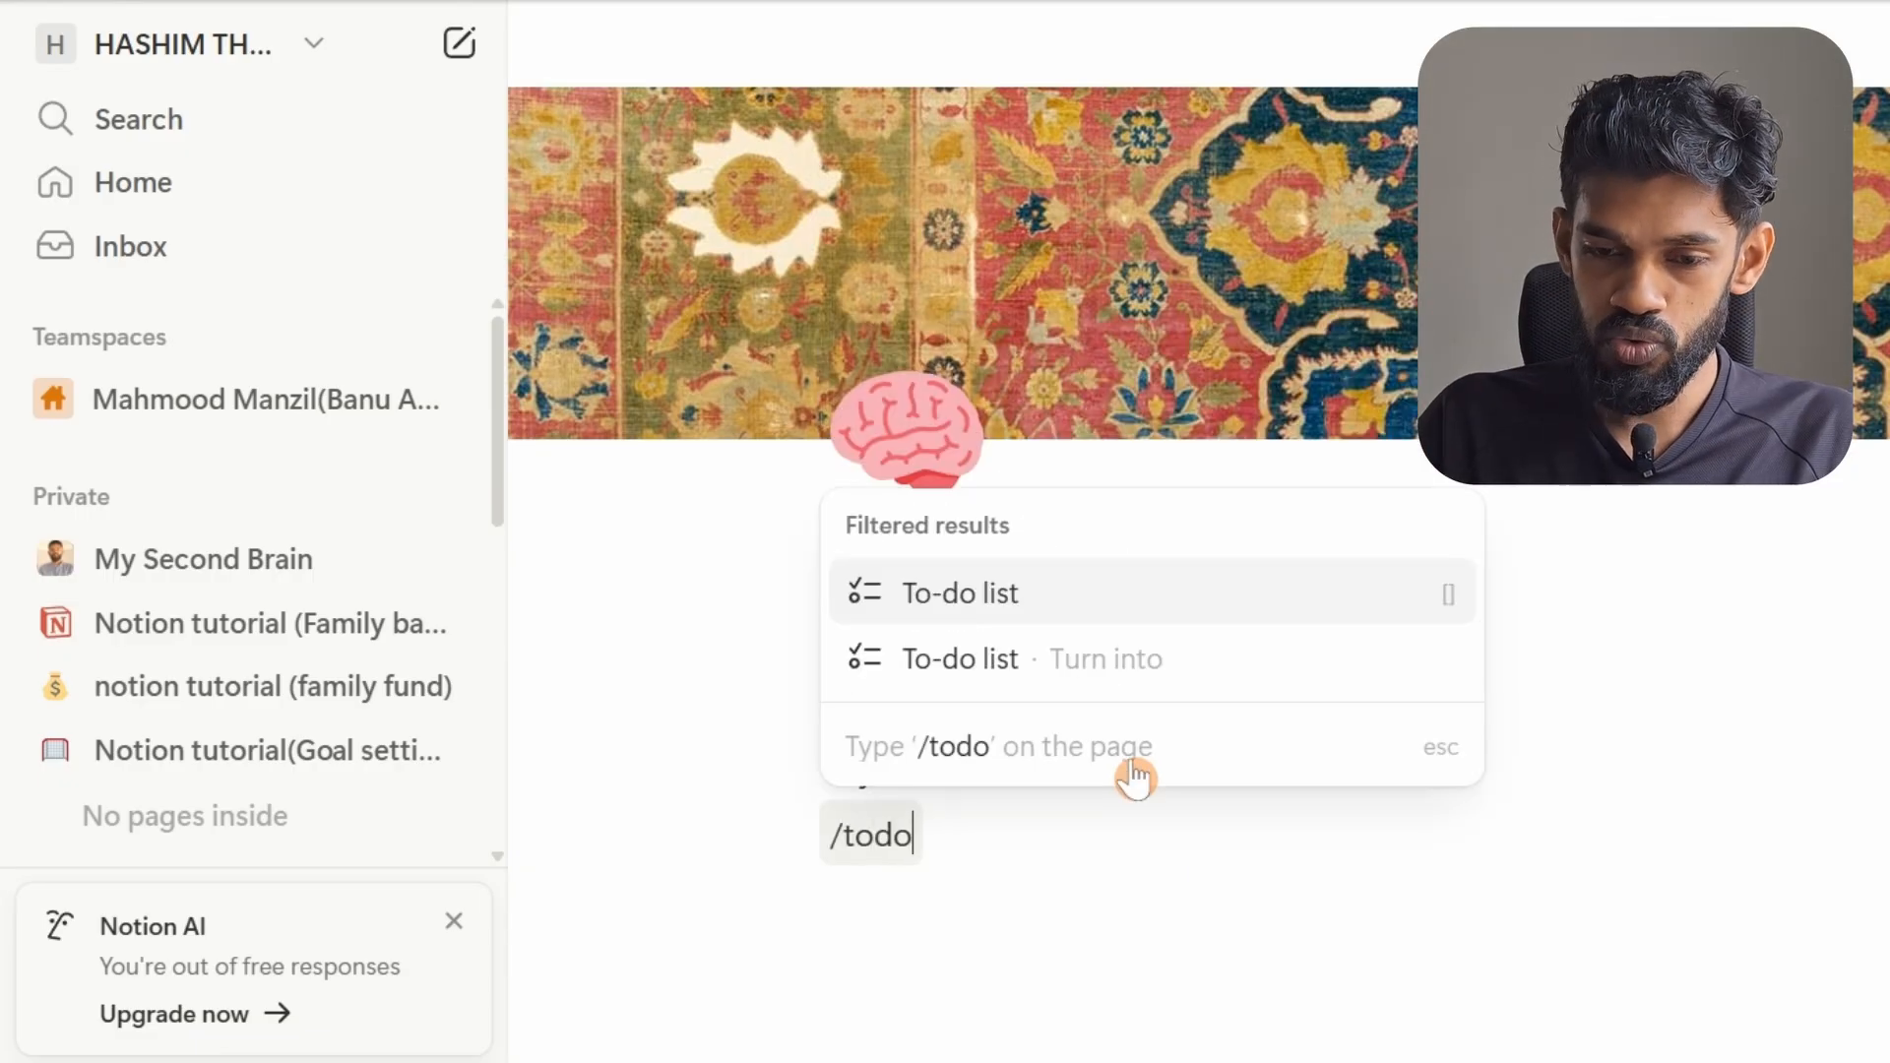
pyautogui.press('Return')
pyautogui.scroll(-1, 1132, 757)
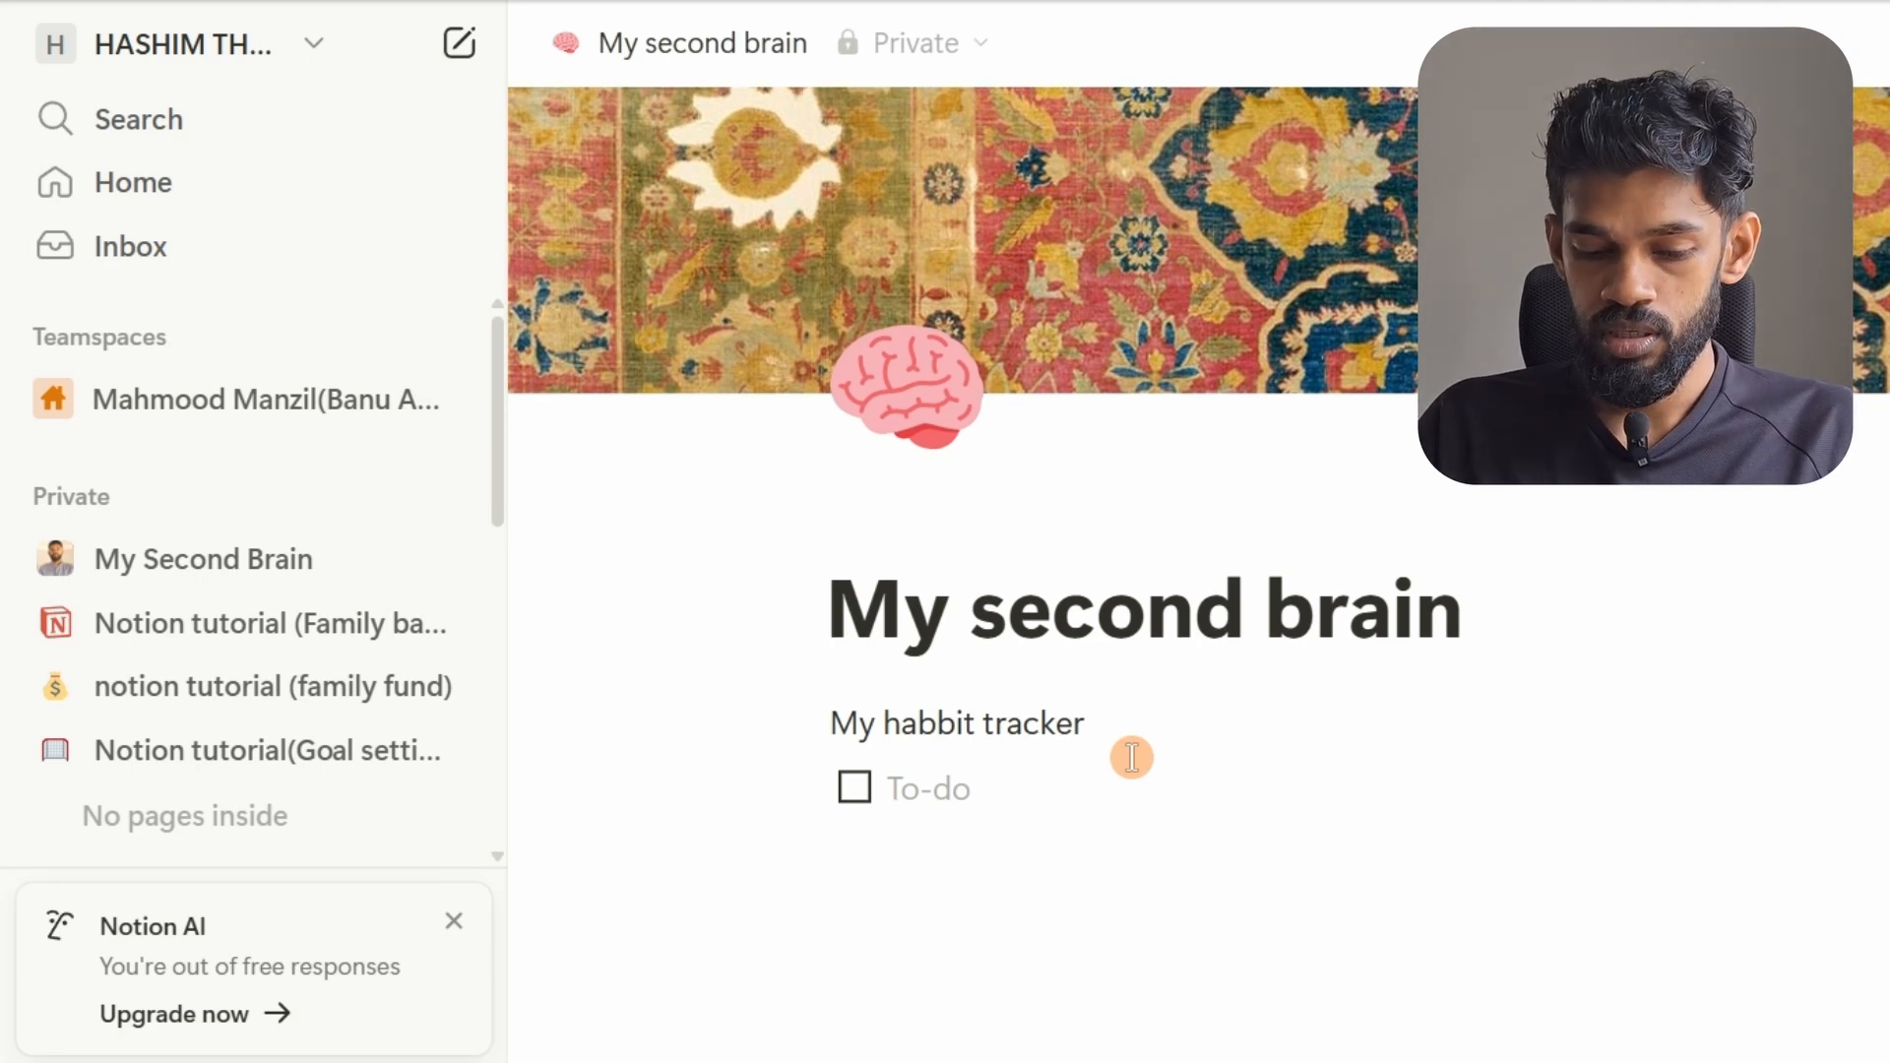
# Fill the to-do list with "Typing practice", "Reading book", "excercise" and "Speach practice"
pyautogui.write('Typing practice')
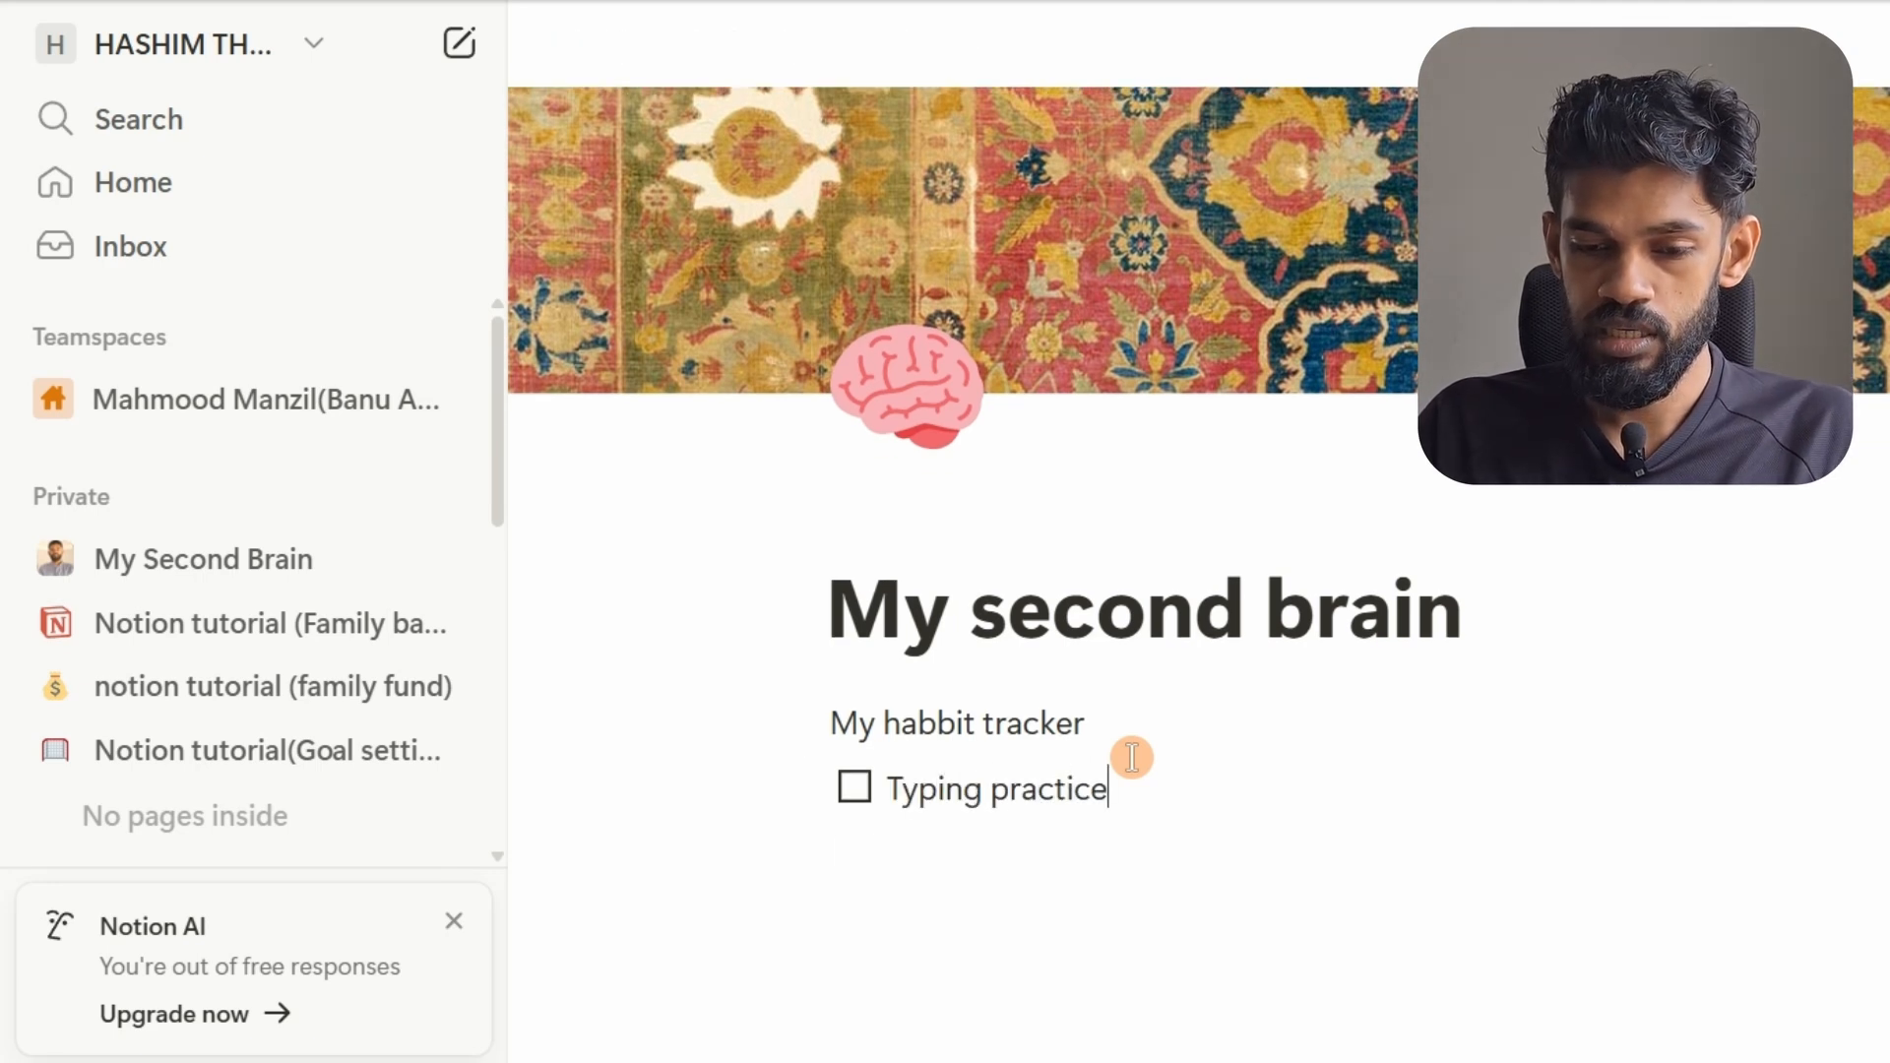
pyautogui.press('Return')
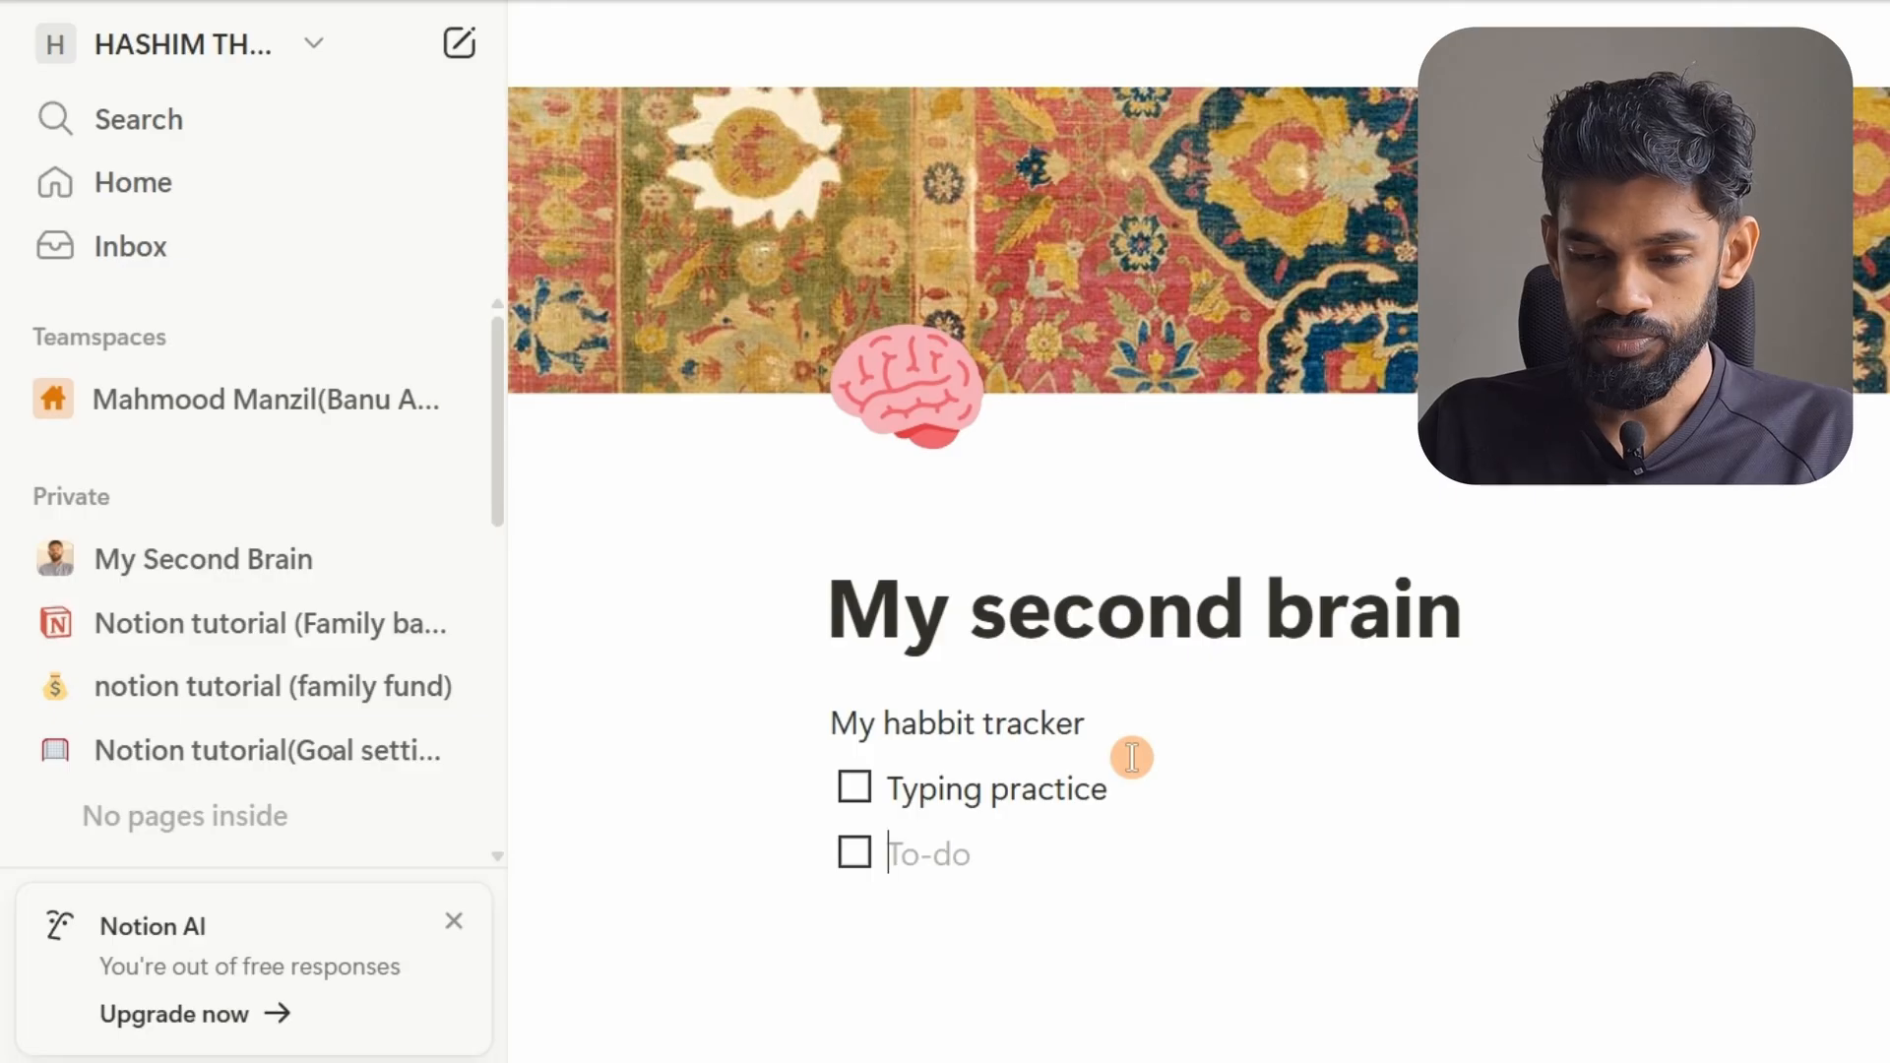
pyautogui.write('Reading boo')
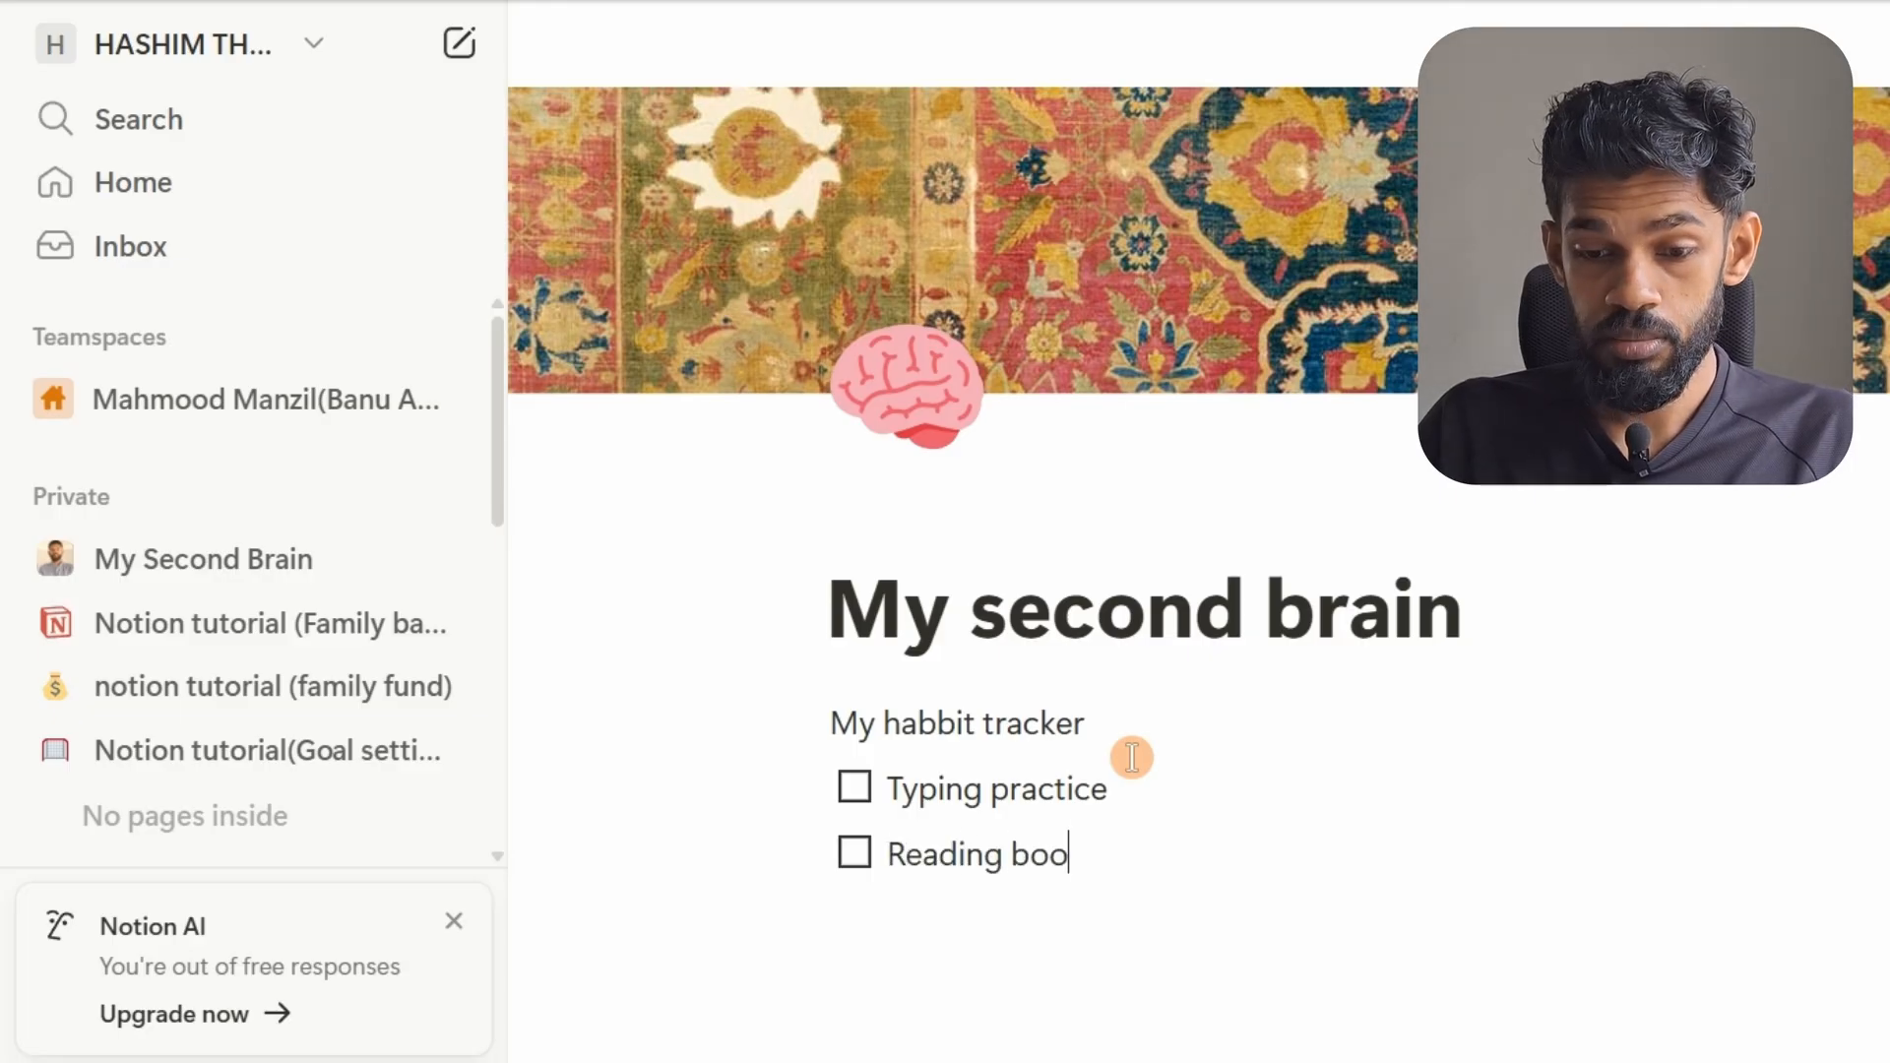
pyautogui.write('k')
pyautogui.press('Return')
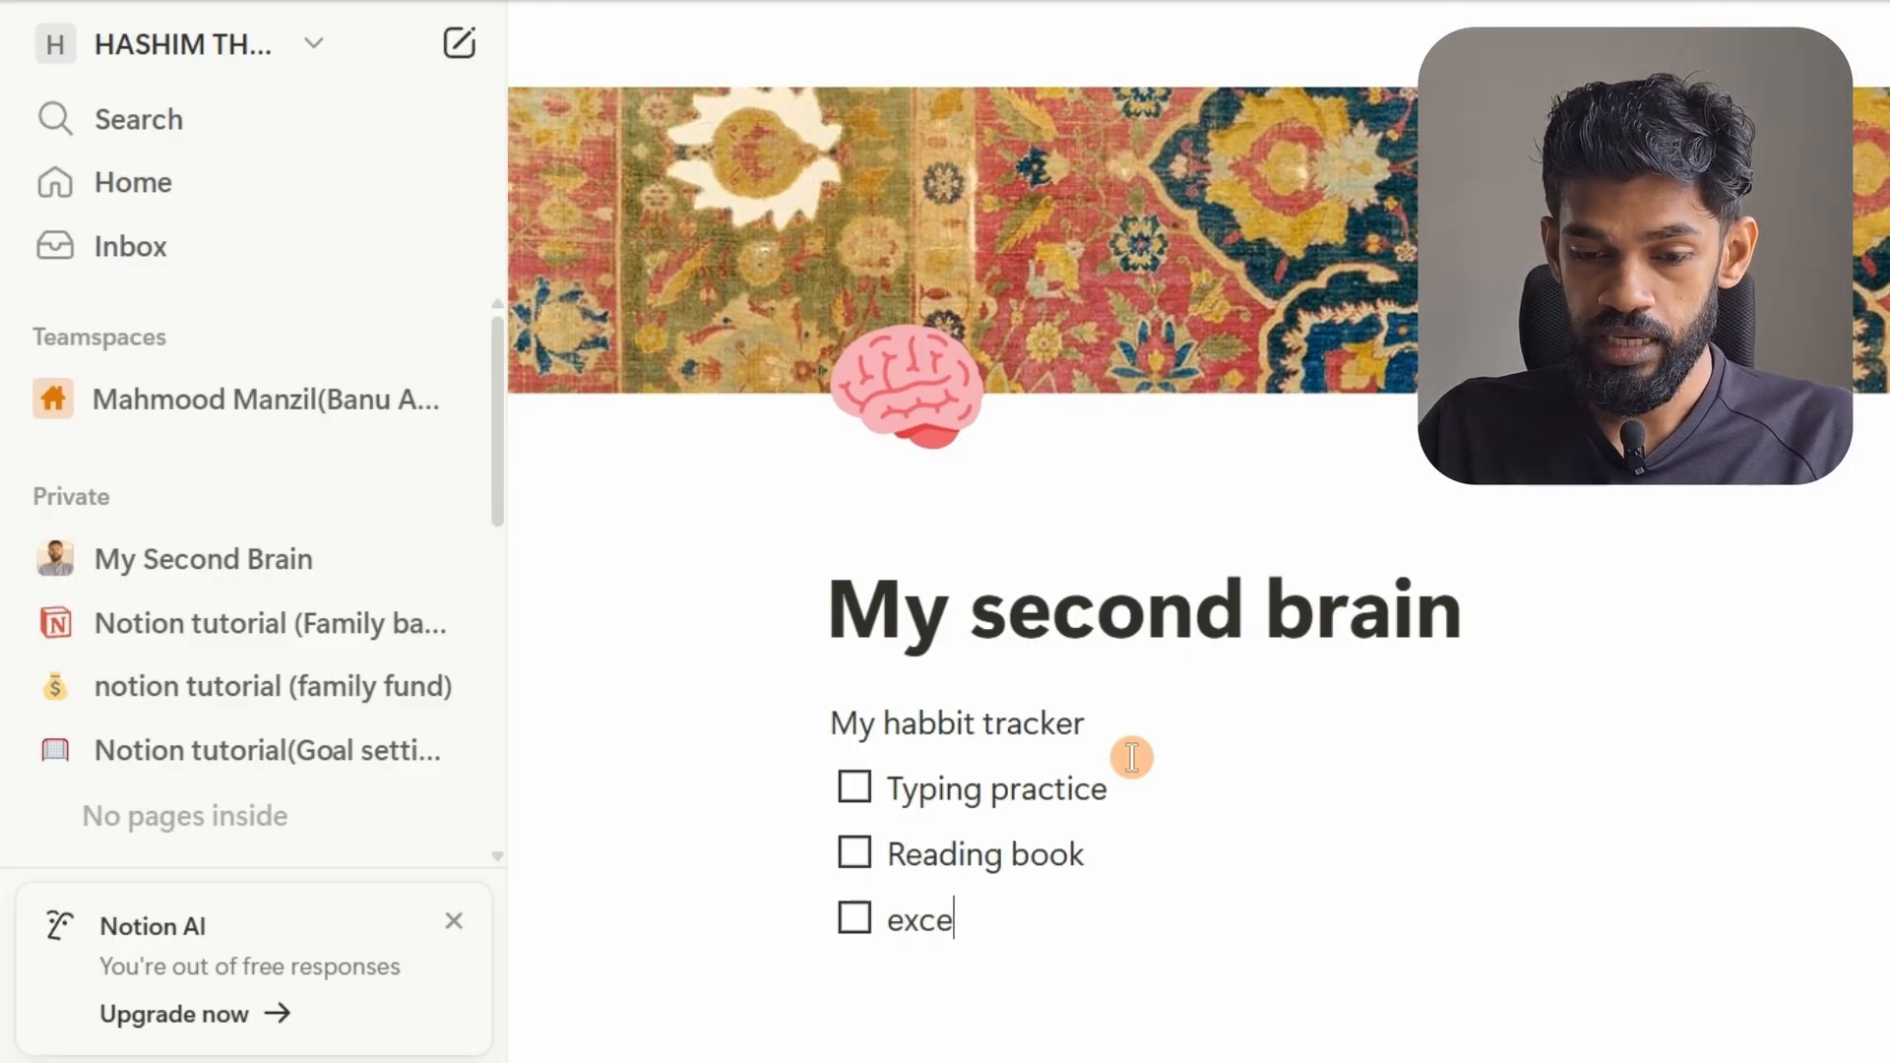
pyautogui.write('excercise')
pyautogui.press('Return')
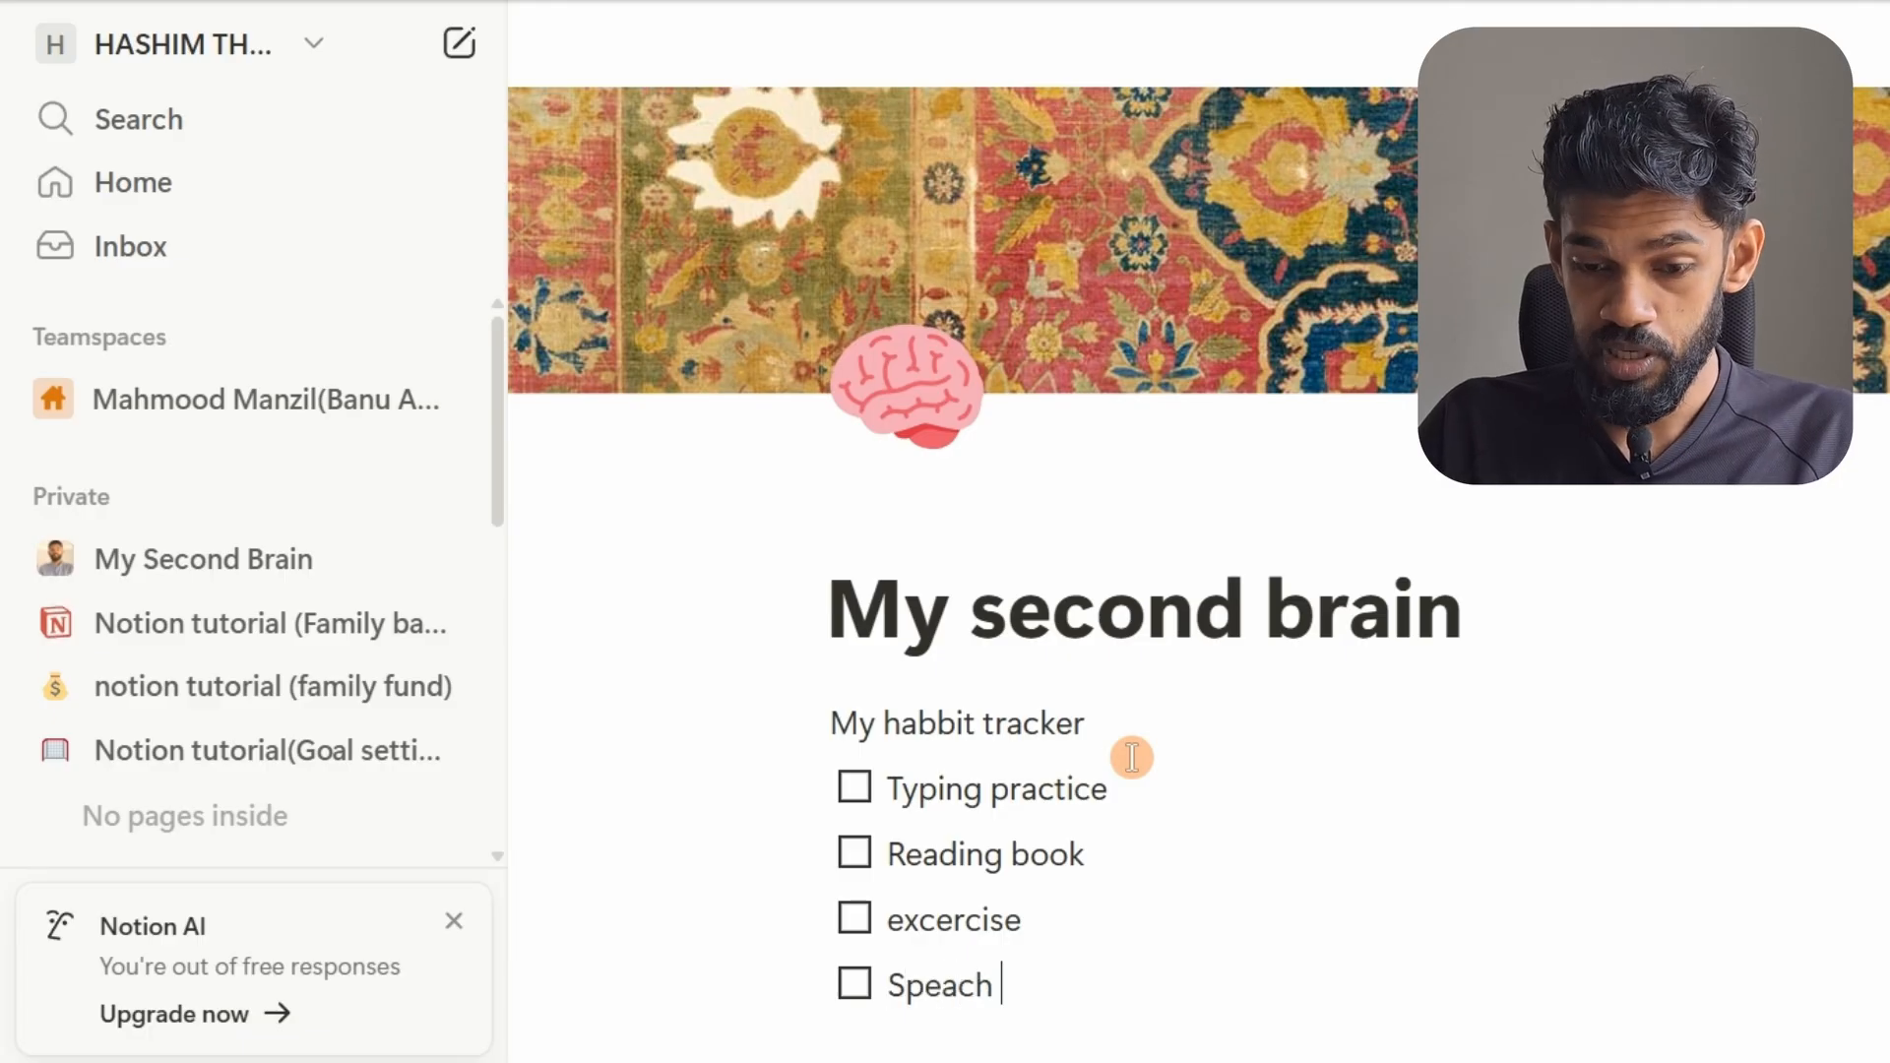
pyautogui.write('Speach practice')
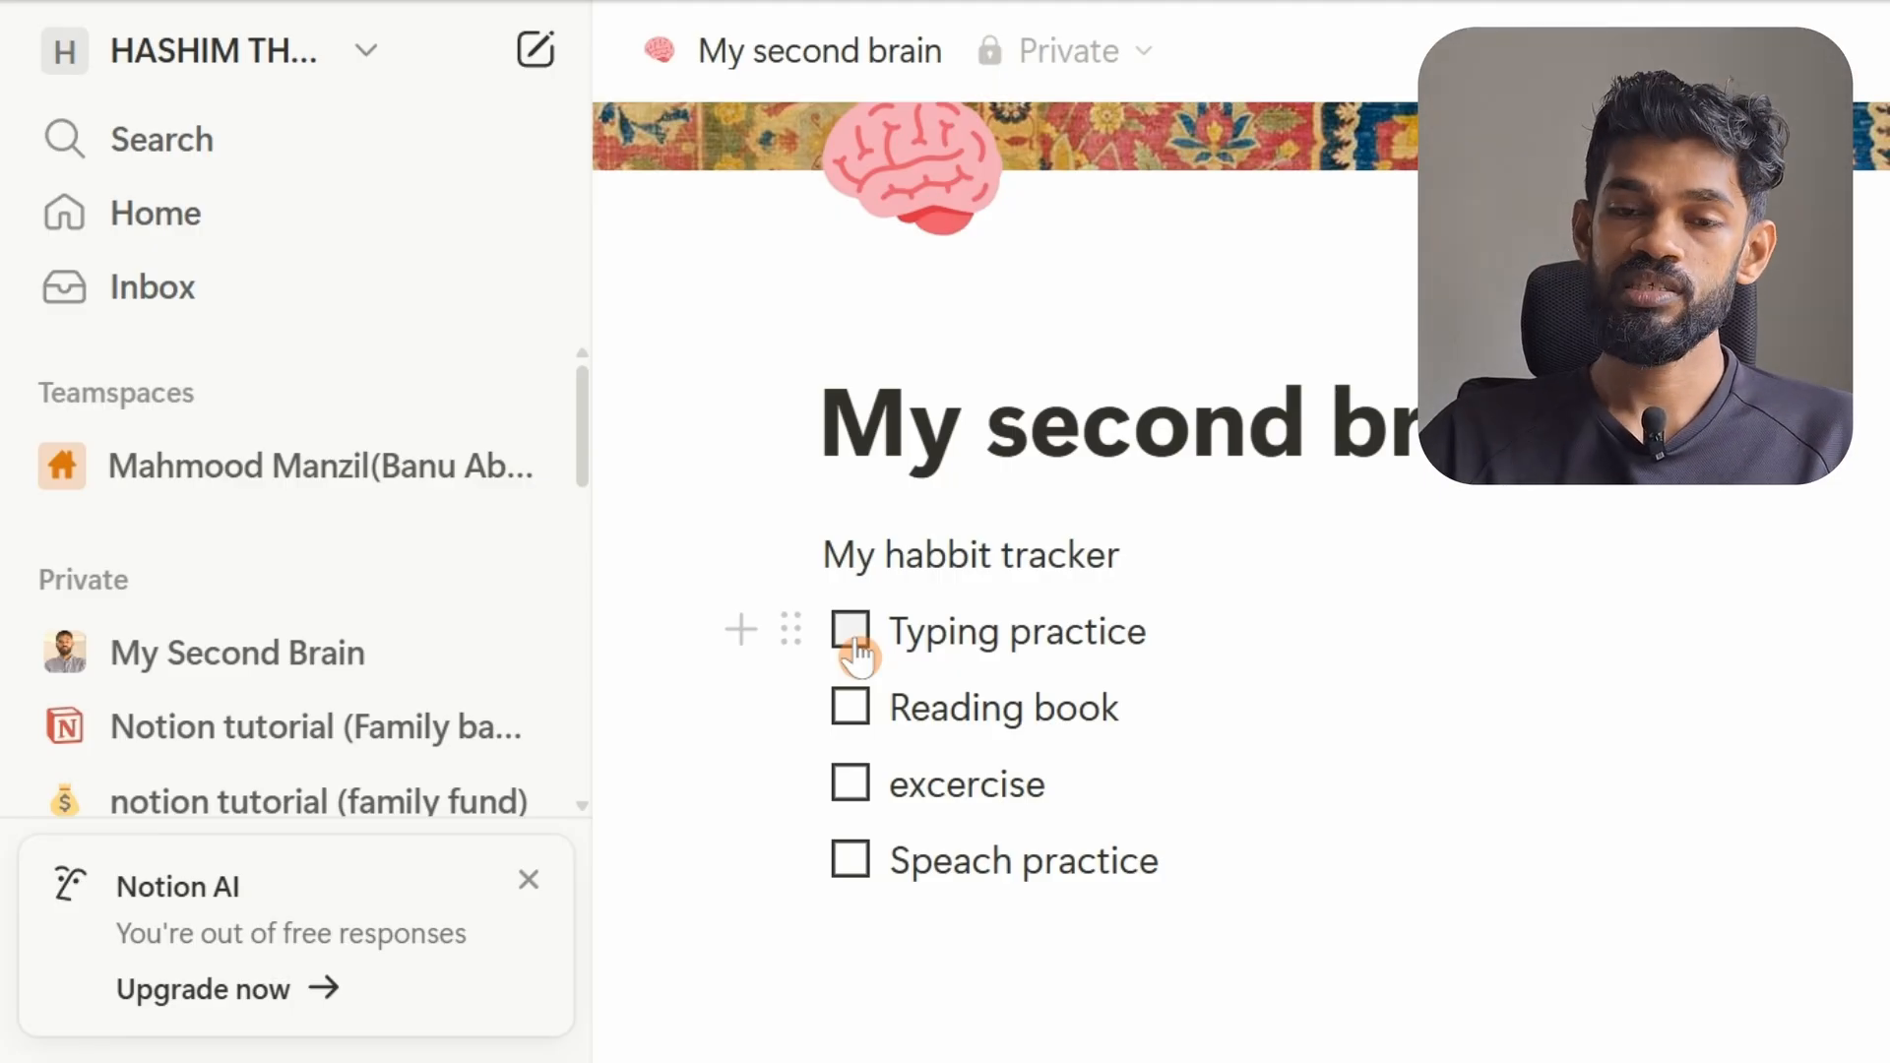
# Mark all four habits in the to-do list as done
pyautogui.click(852, 635)
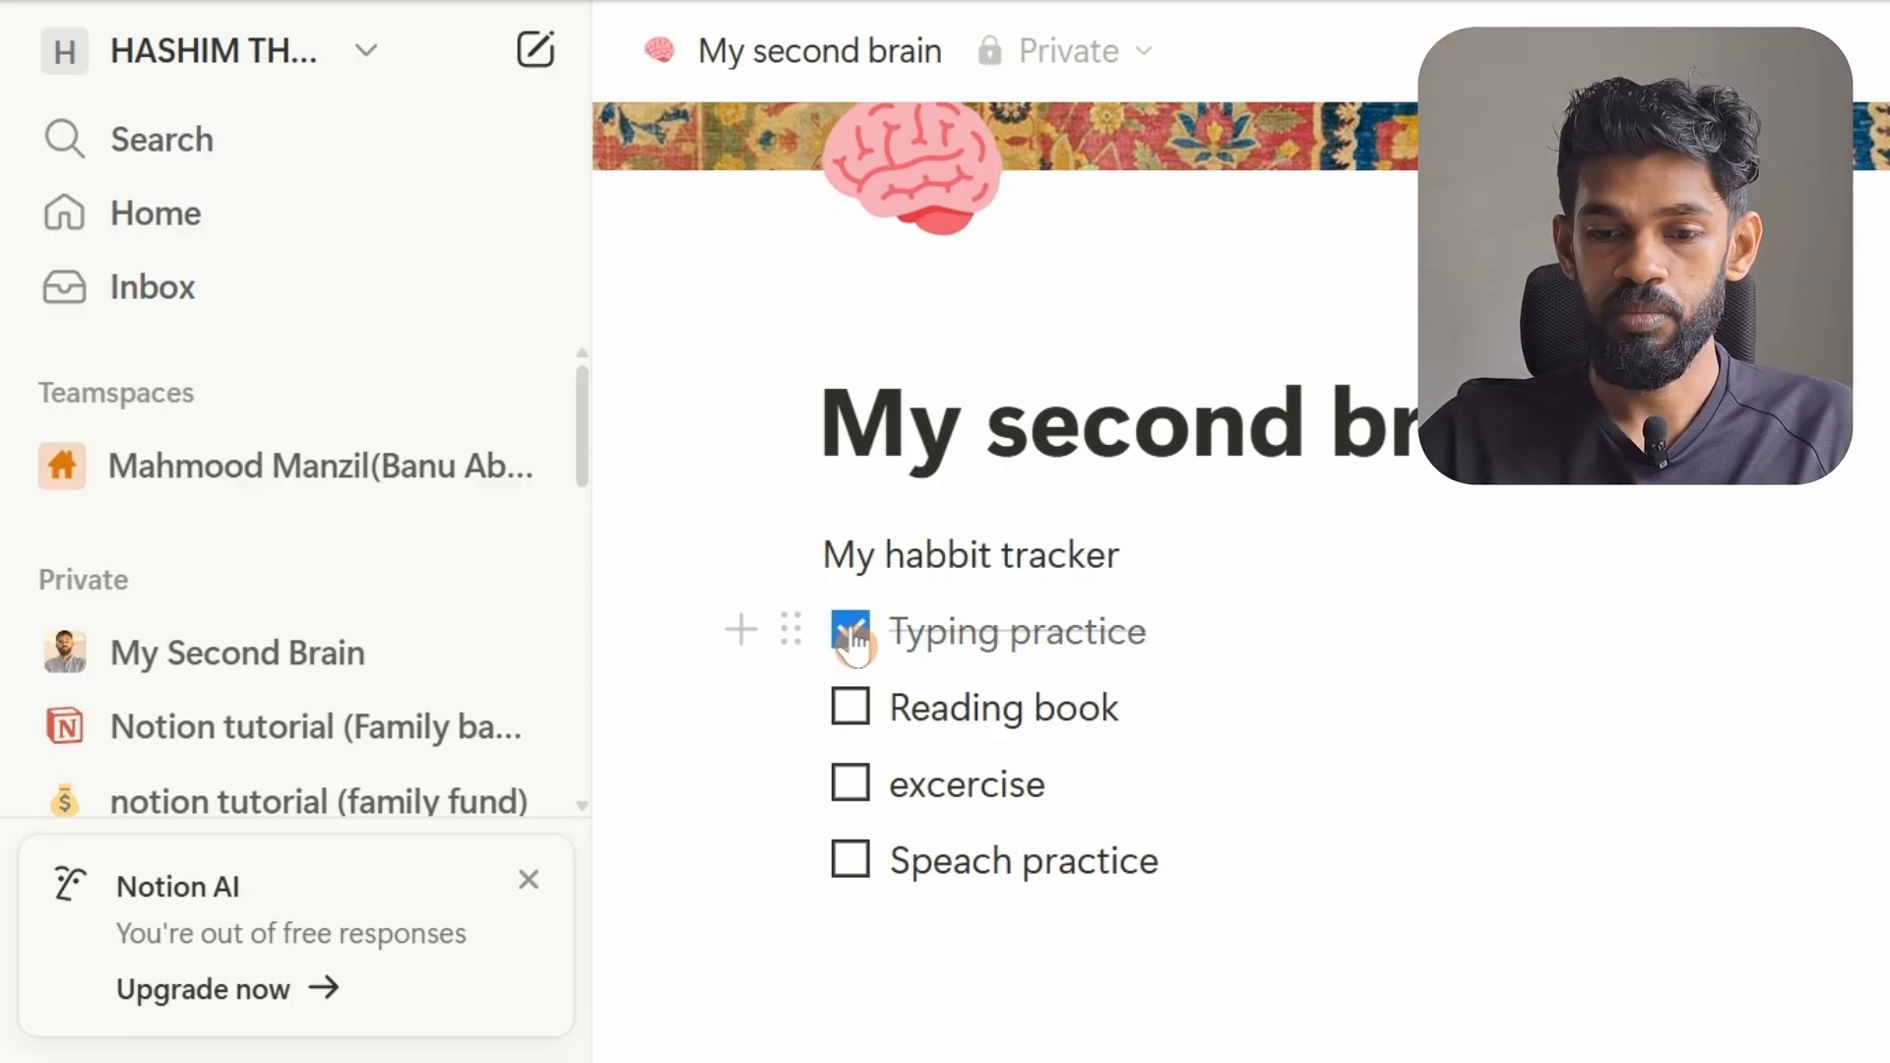
pyautogui.click(850, 711)
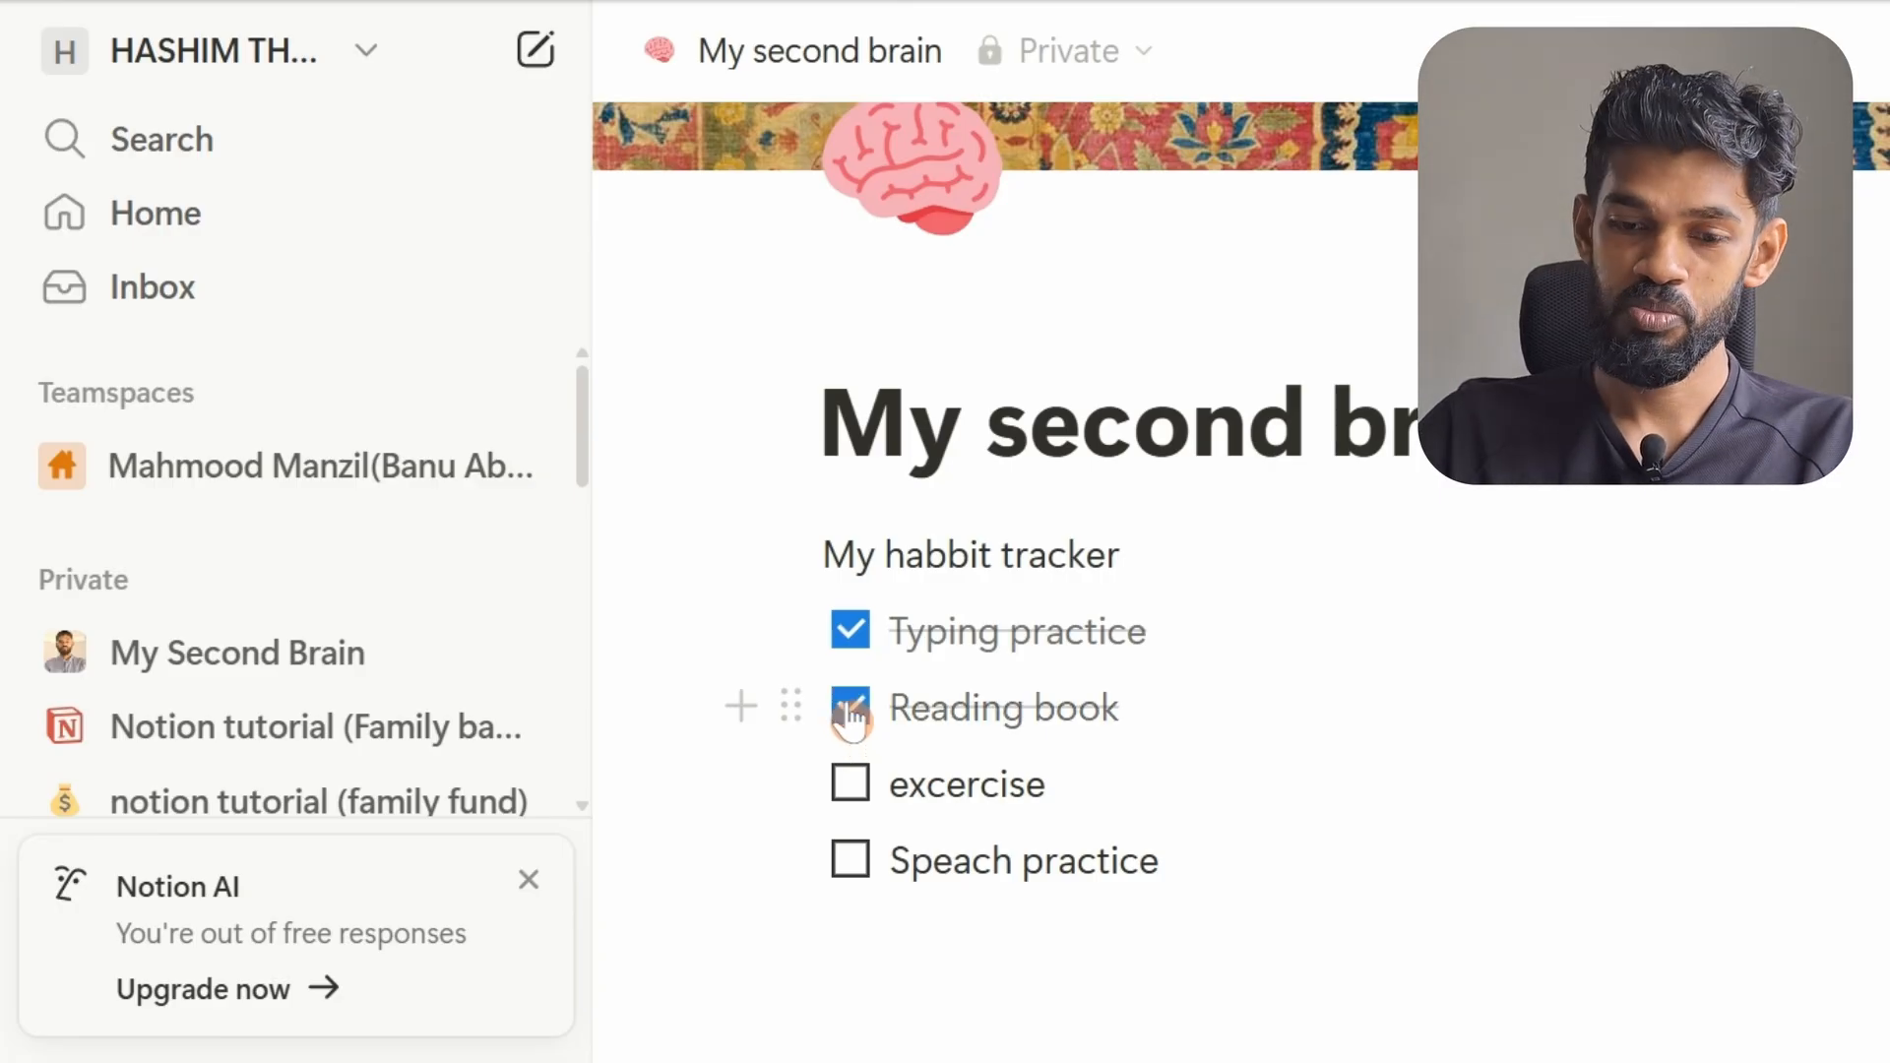
pyautogui.click(850, 784)
pyautogui.click(853, 864)
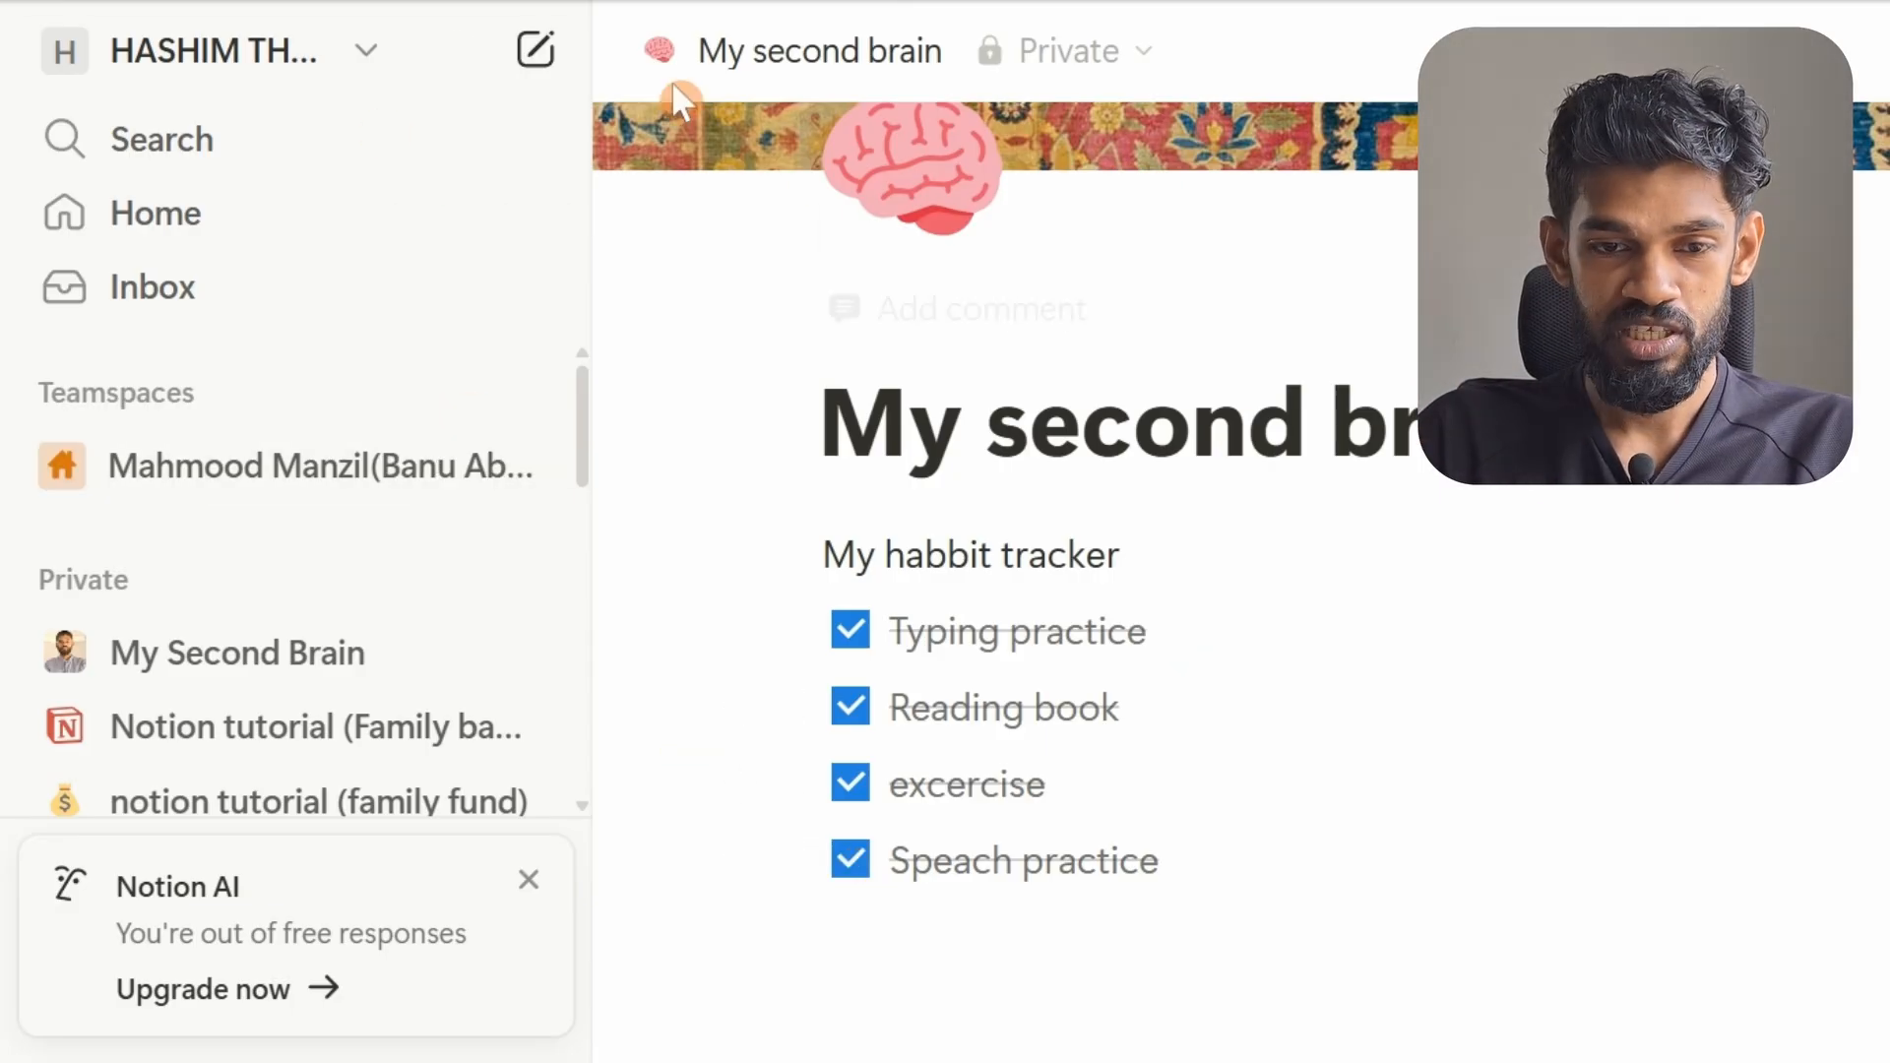
# Hide the sidebar and insert an inline database below the to-do list, leaving an empty line between them
pyautogui.click(448, 65)
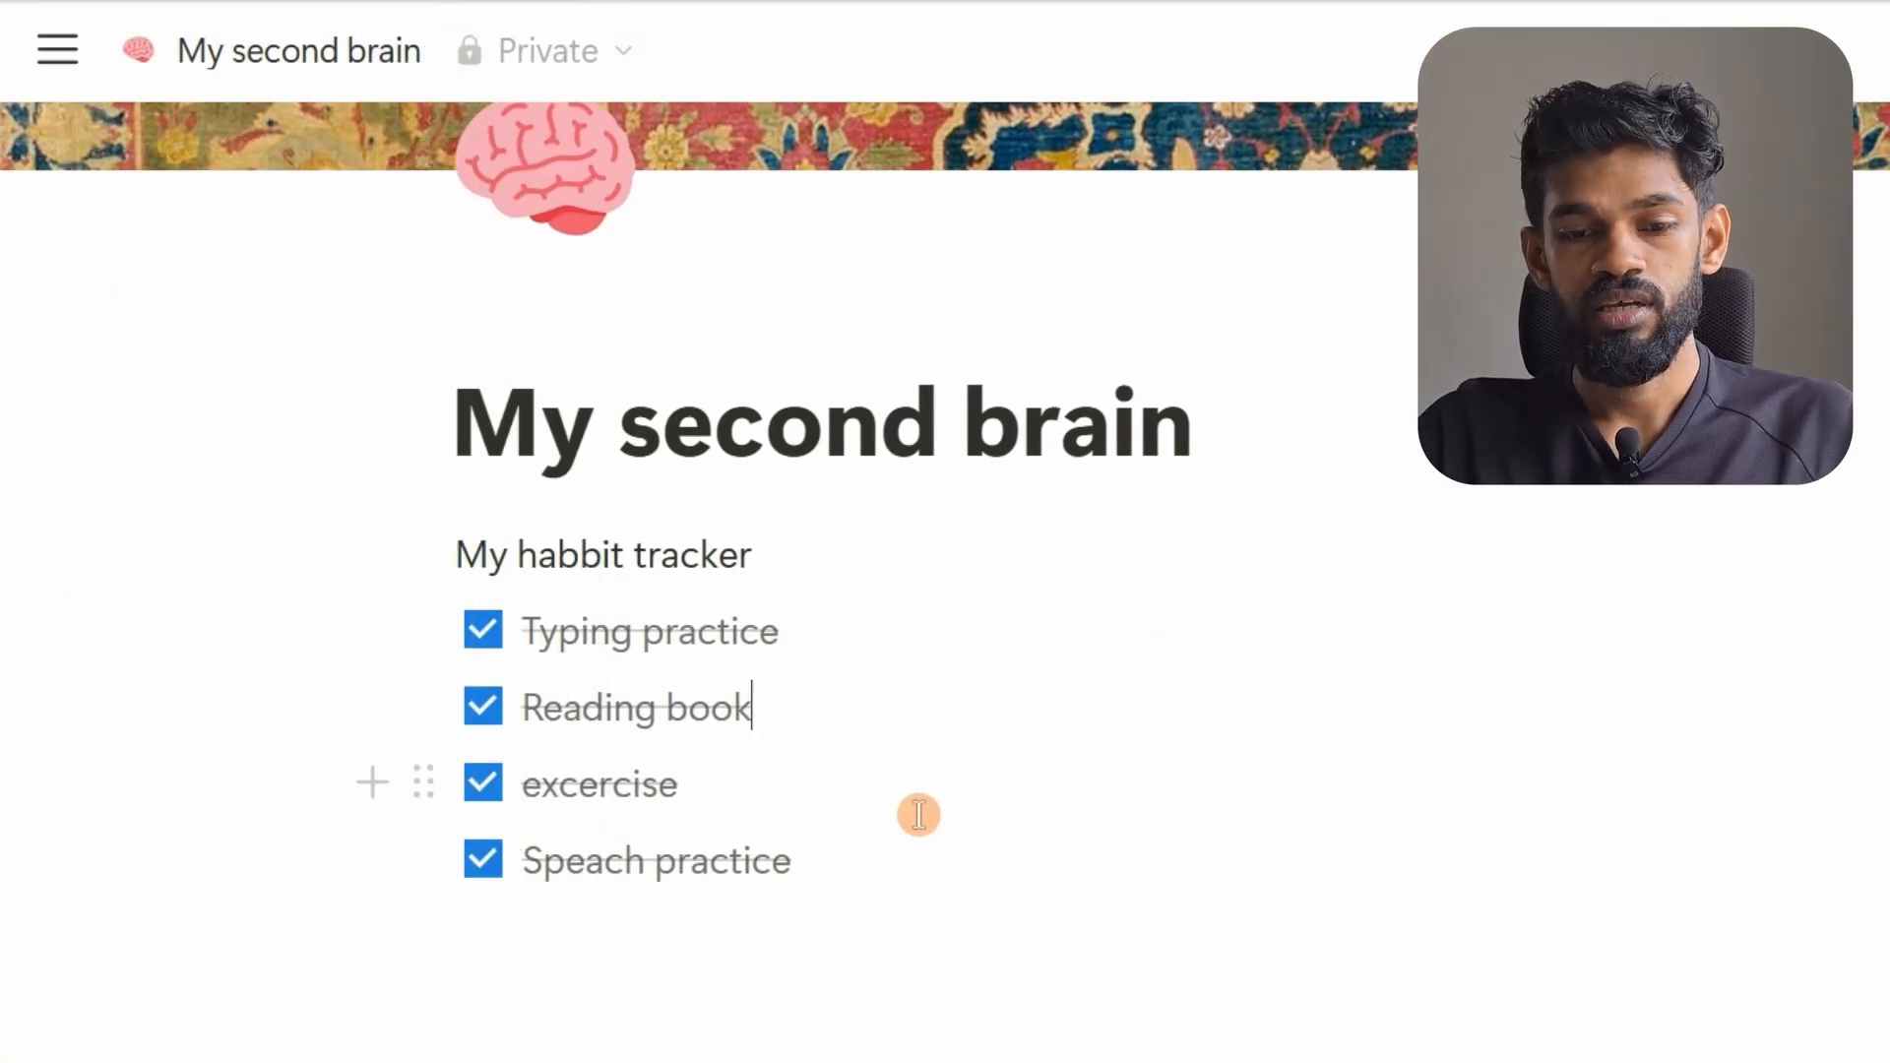
pyautogui.scroll(-1, 919, 810)
pyautogui.click(873, 784)
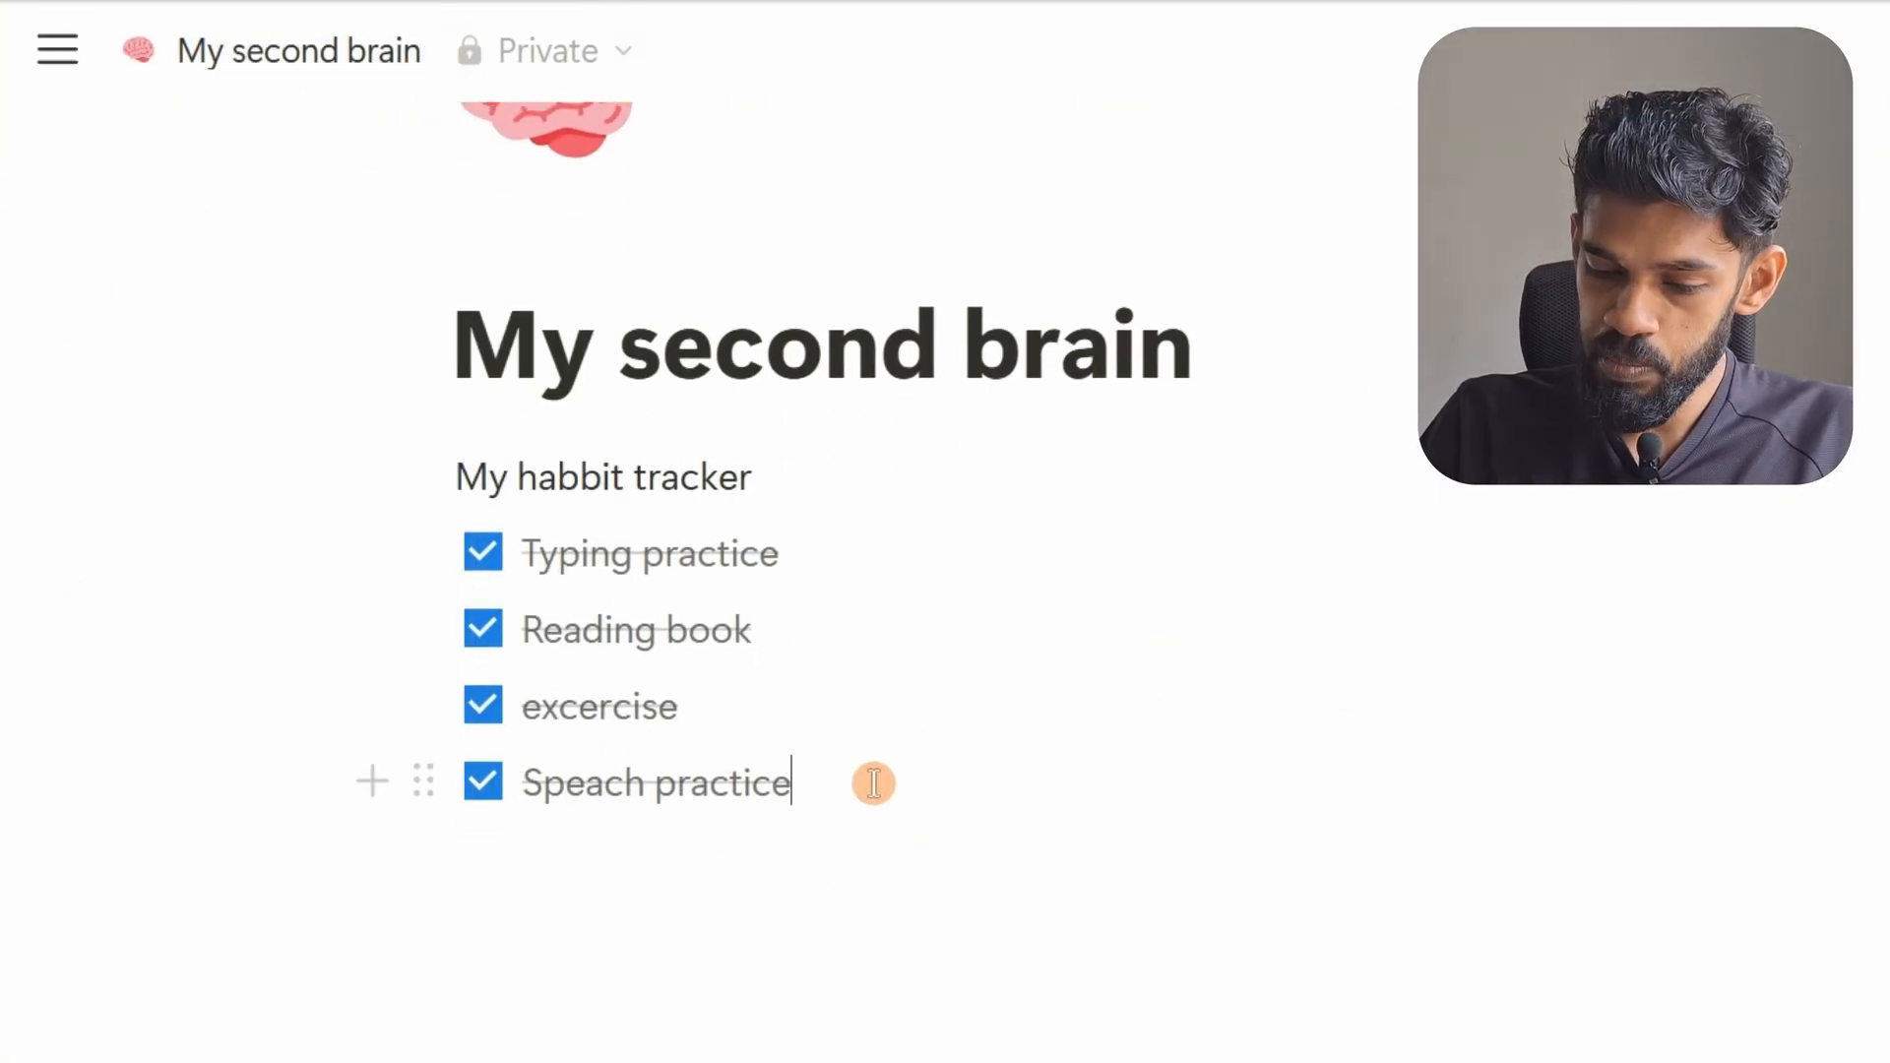
pyautogui.press('Return')
pyautogui.press('Return')
pyautogui.press('Return')
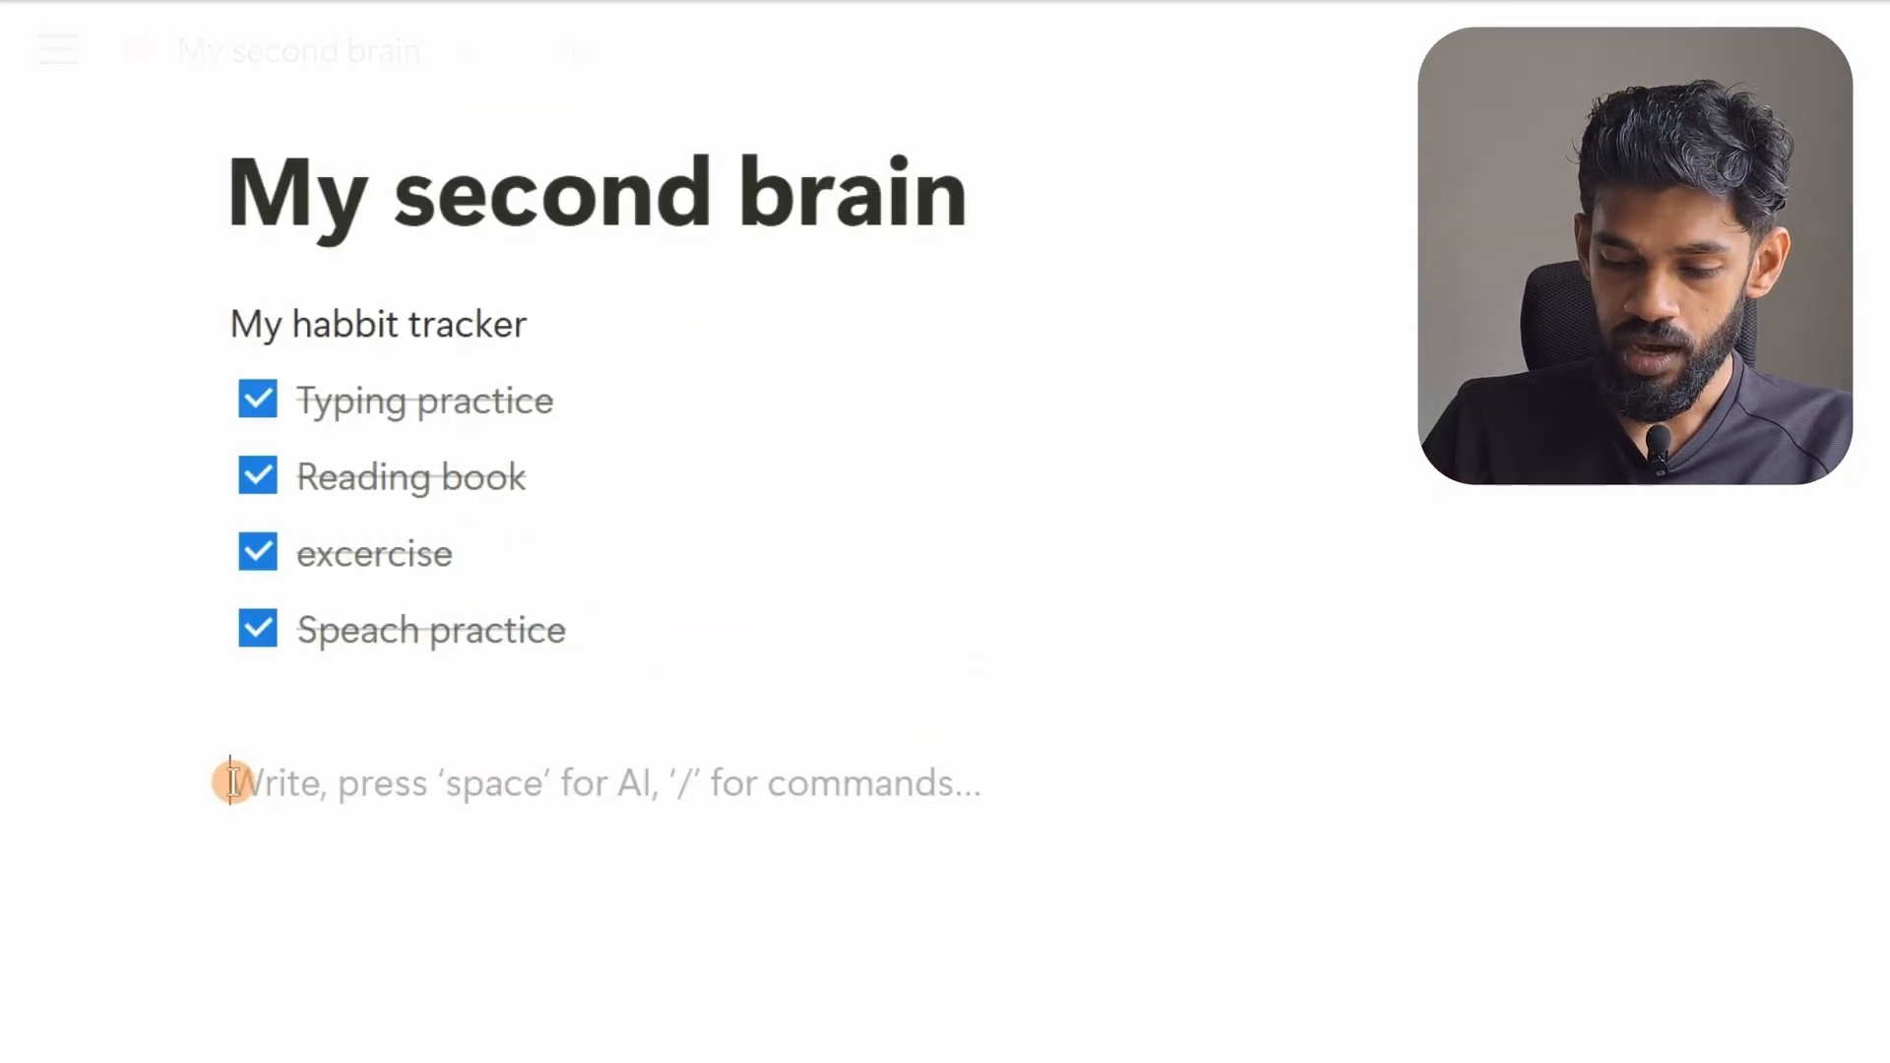
pyautogui.write('/')
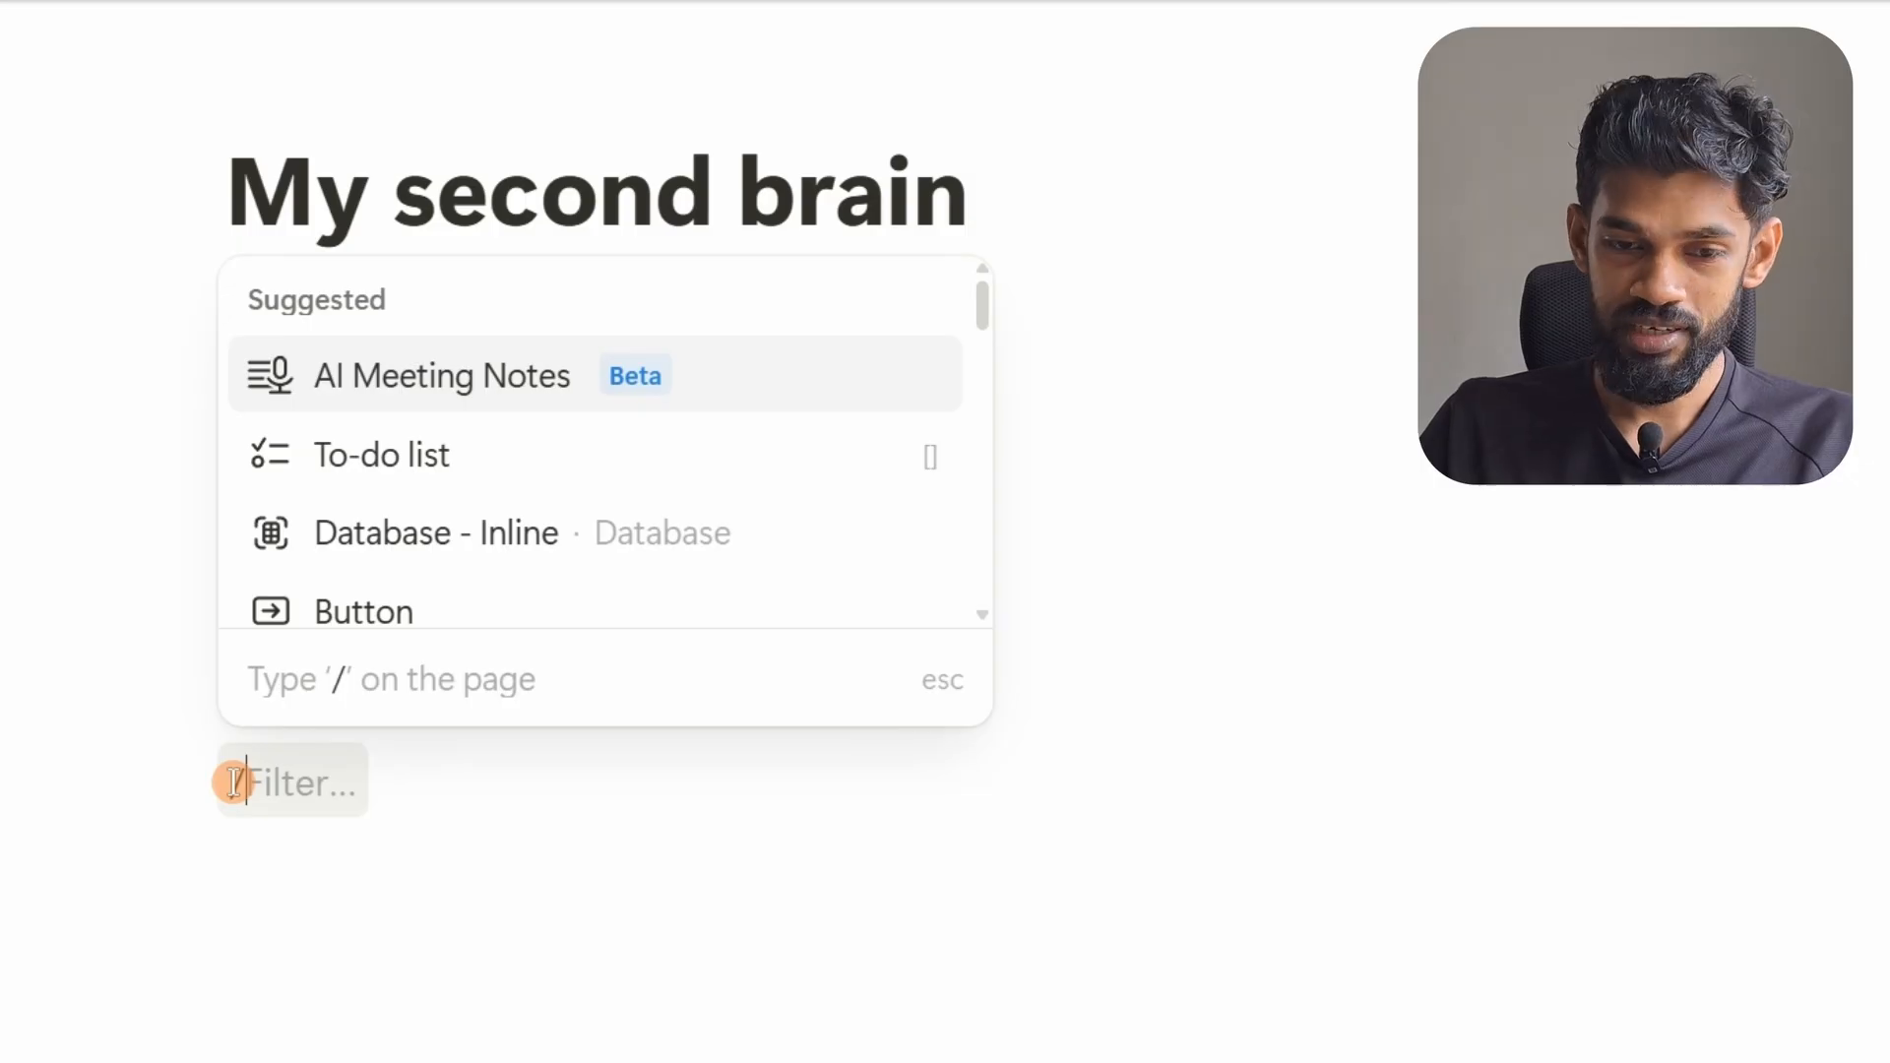
pyautogui.write('inline')
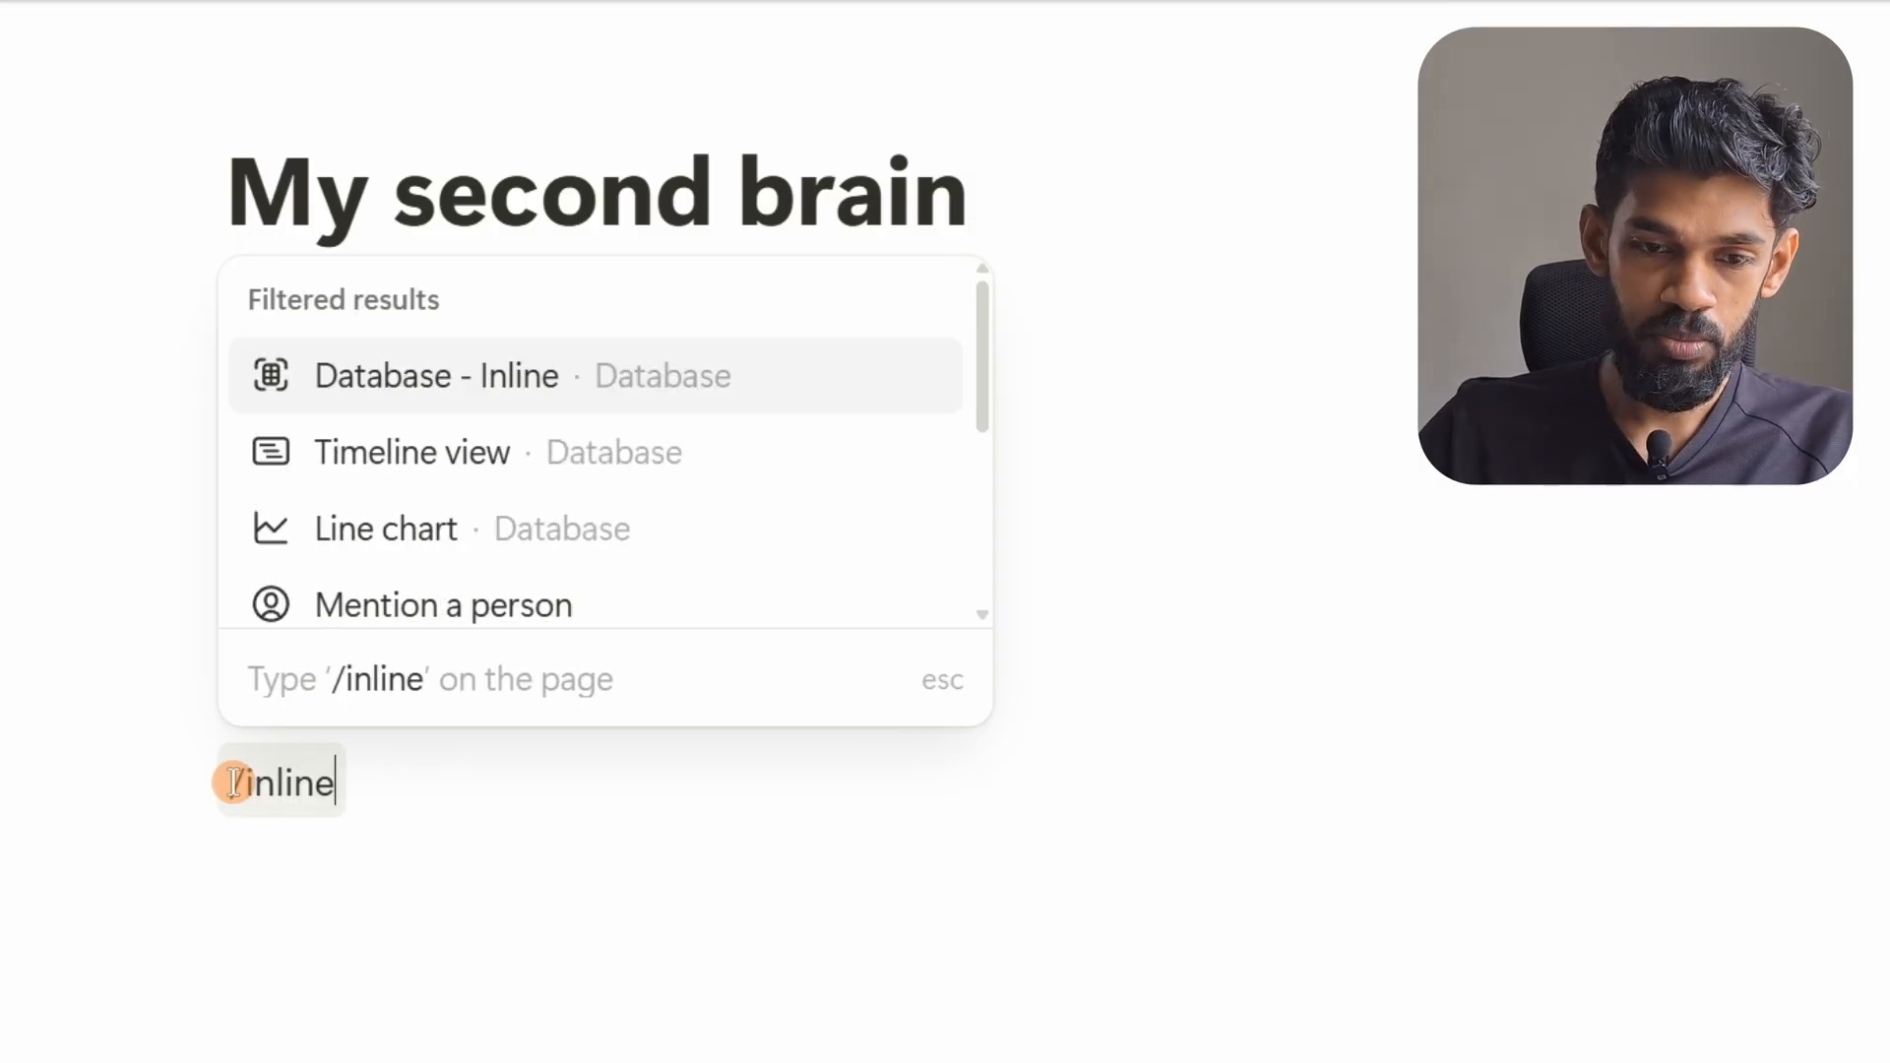
pyautogui.moveTo(393, 413)
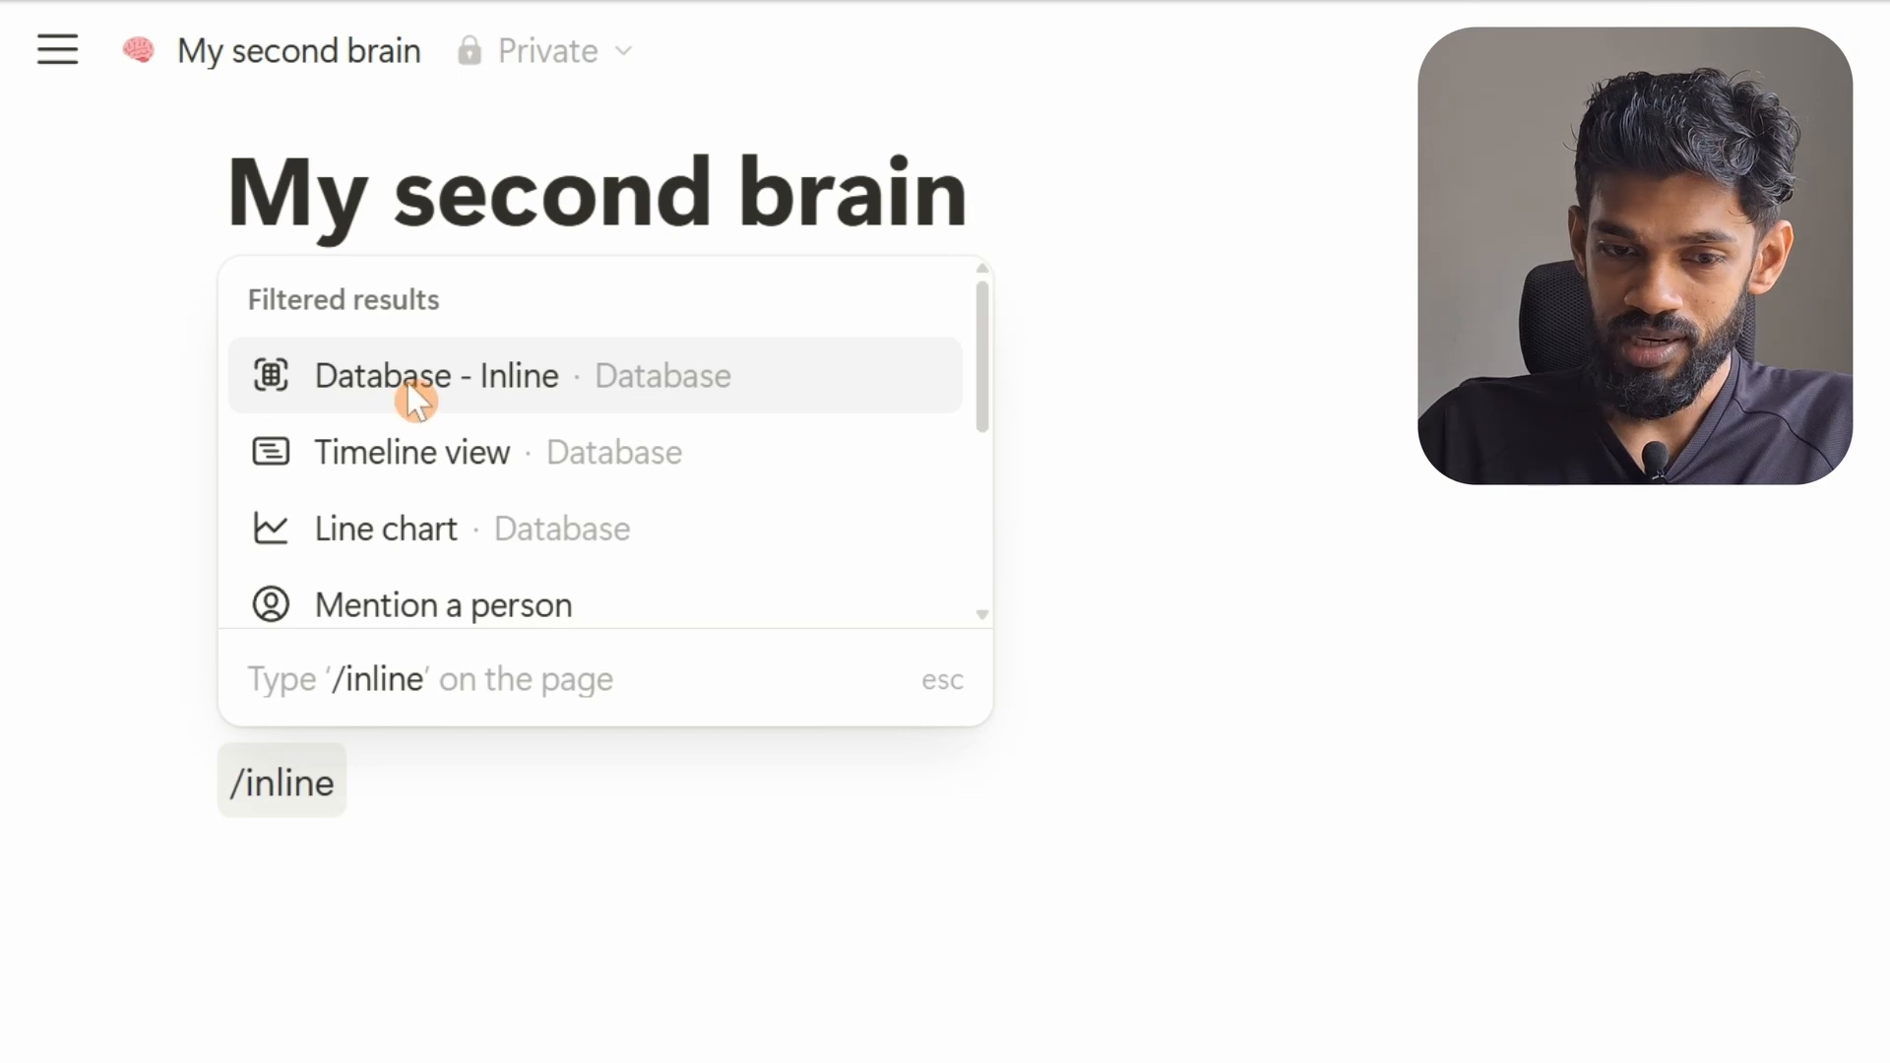
pyautogui.click(409, 398)
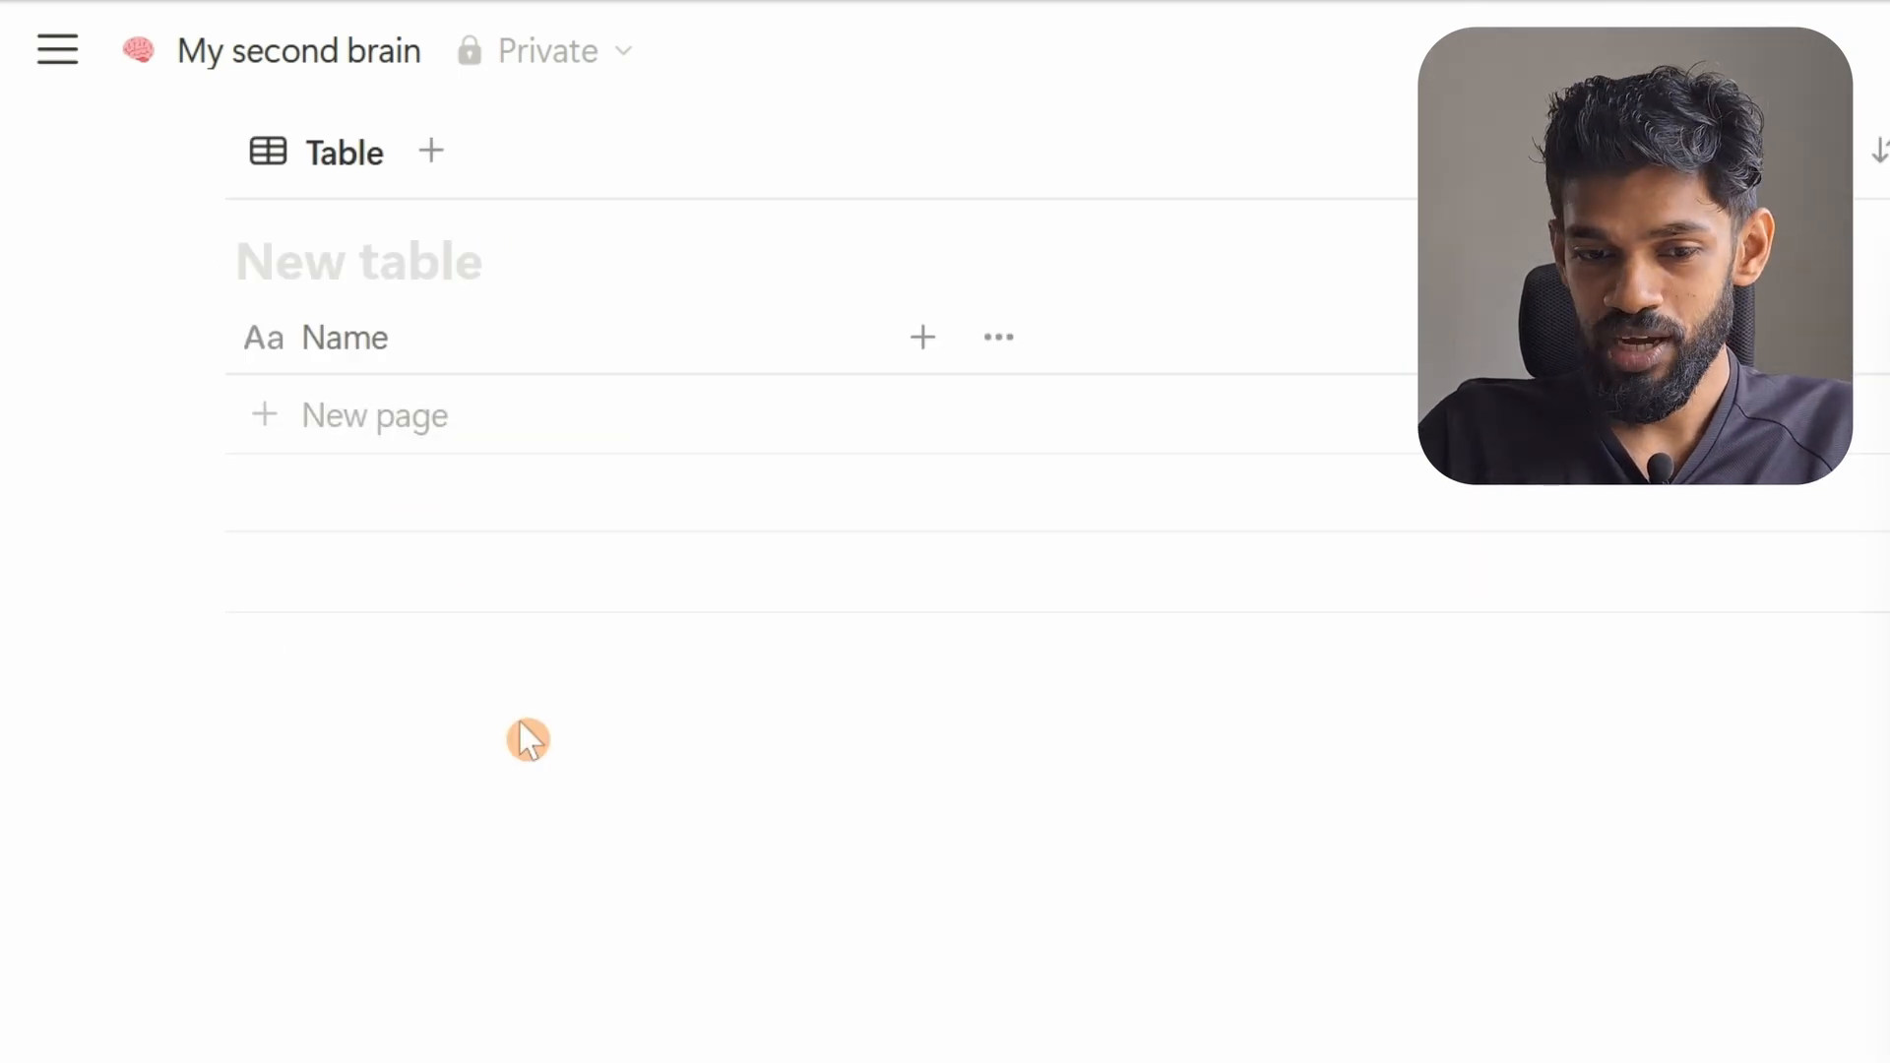
# Title the new table "My habit tracker (June)"
pyautogui.click(352, 266)
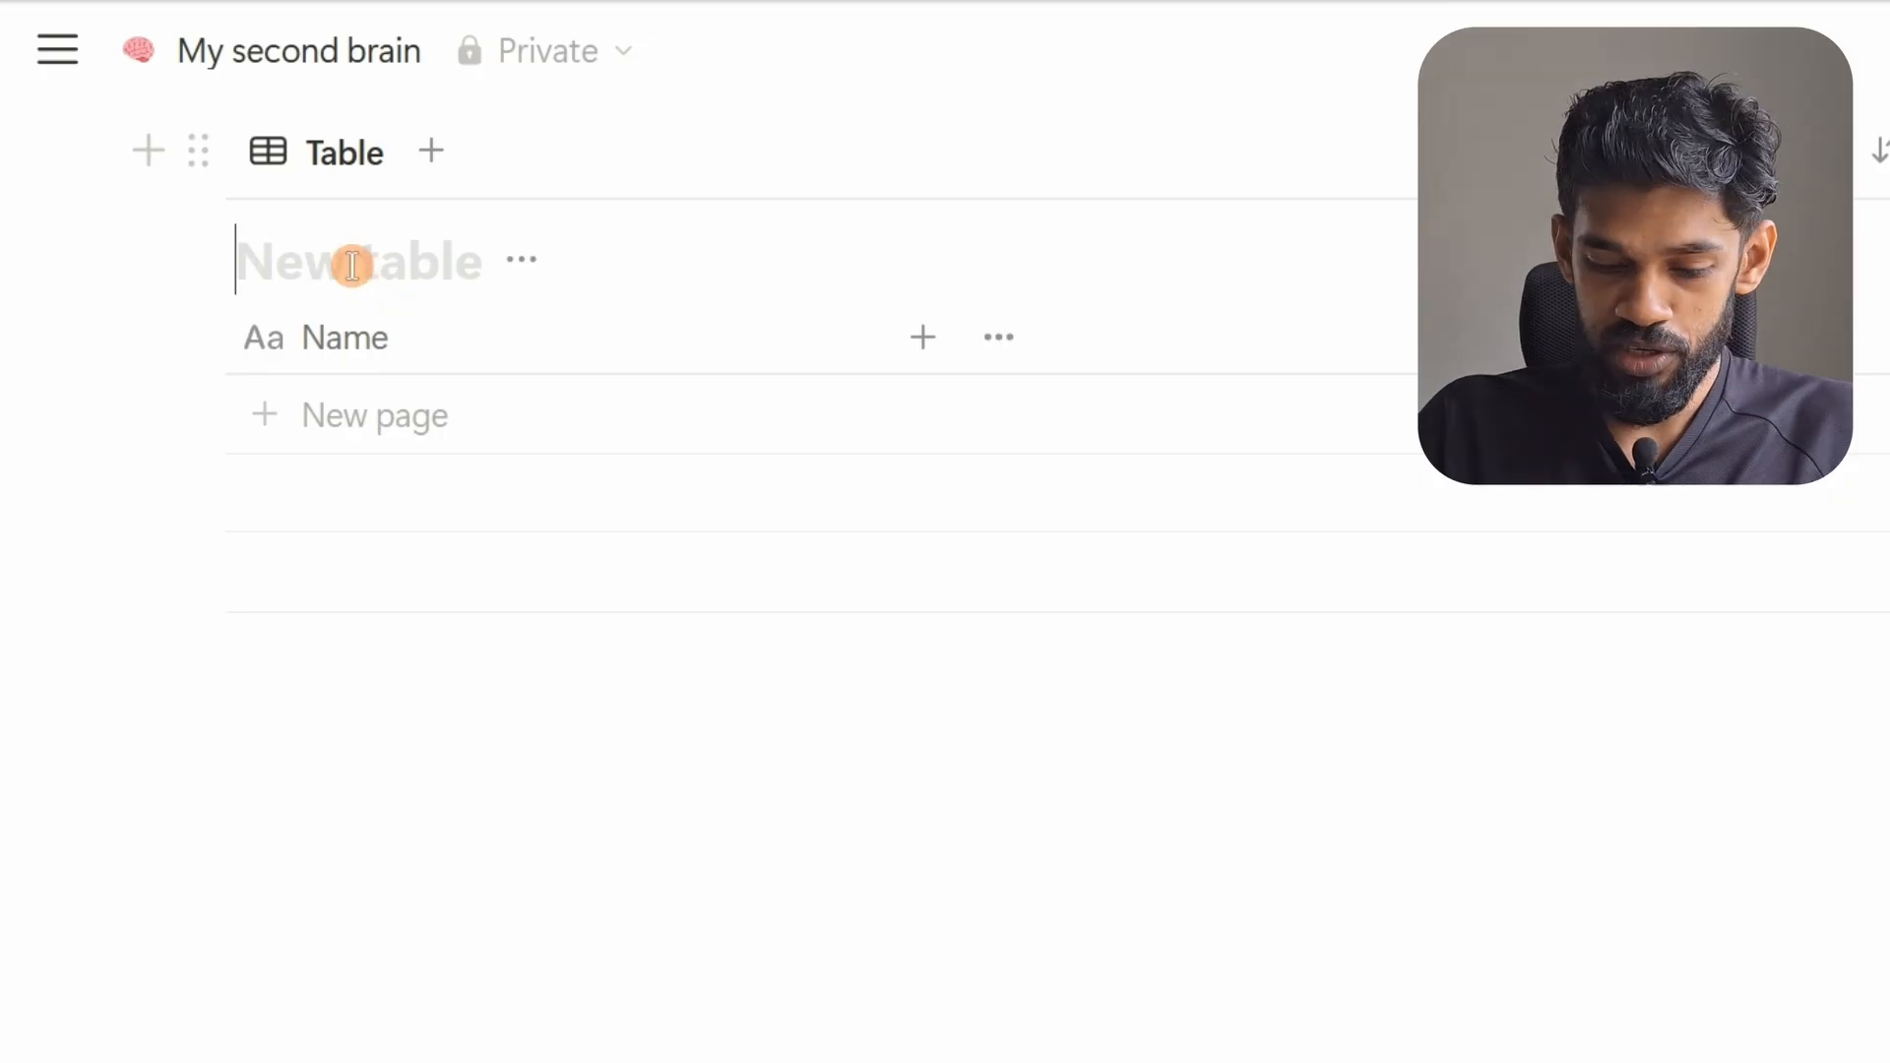
pyautogui.write('My habb')
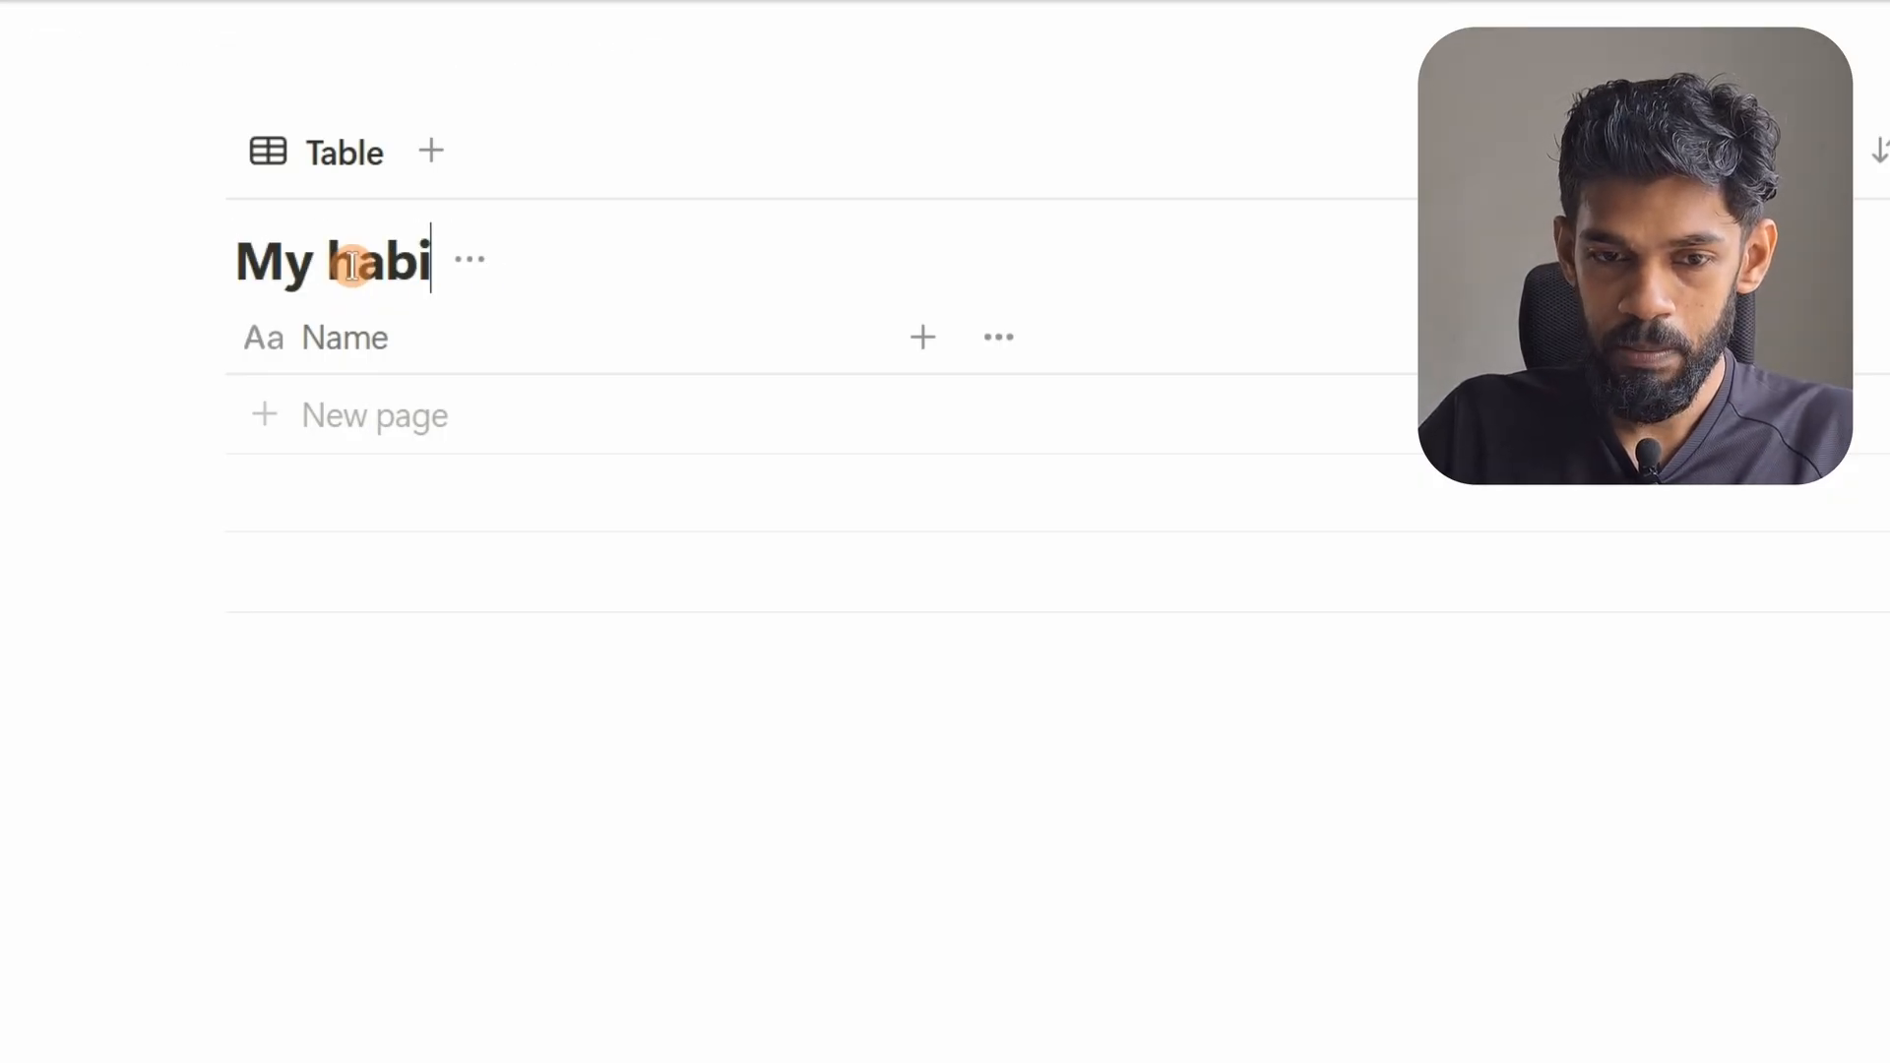
pyautogui.write('t tracker (June)')
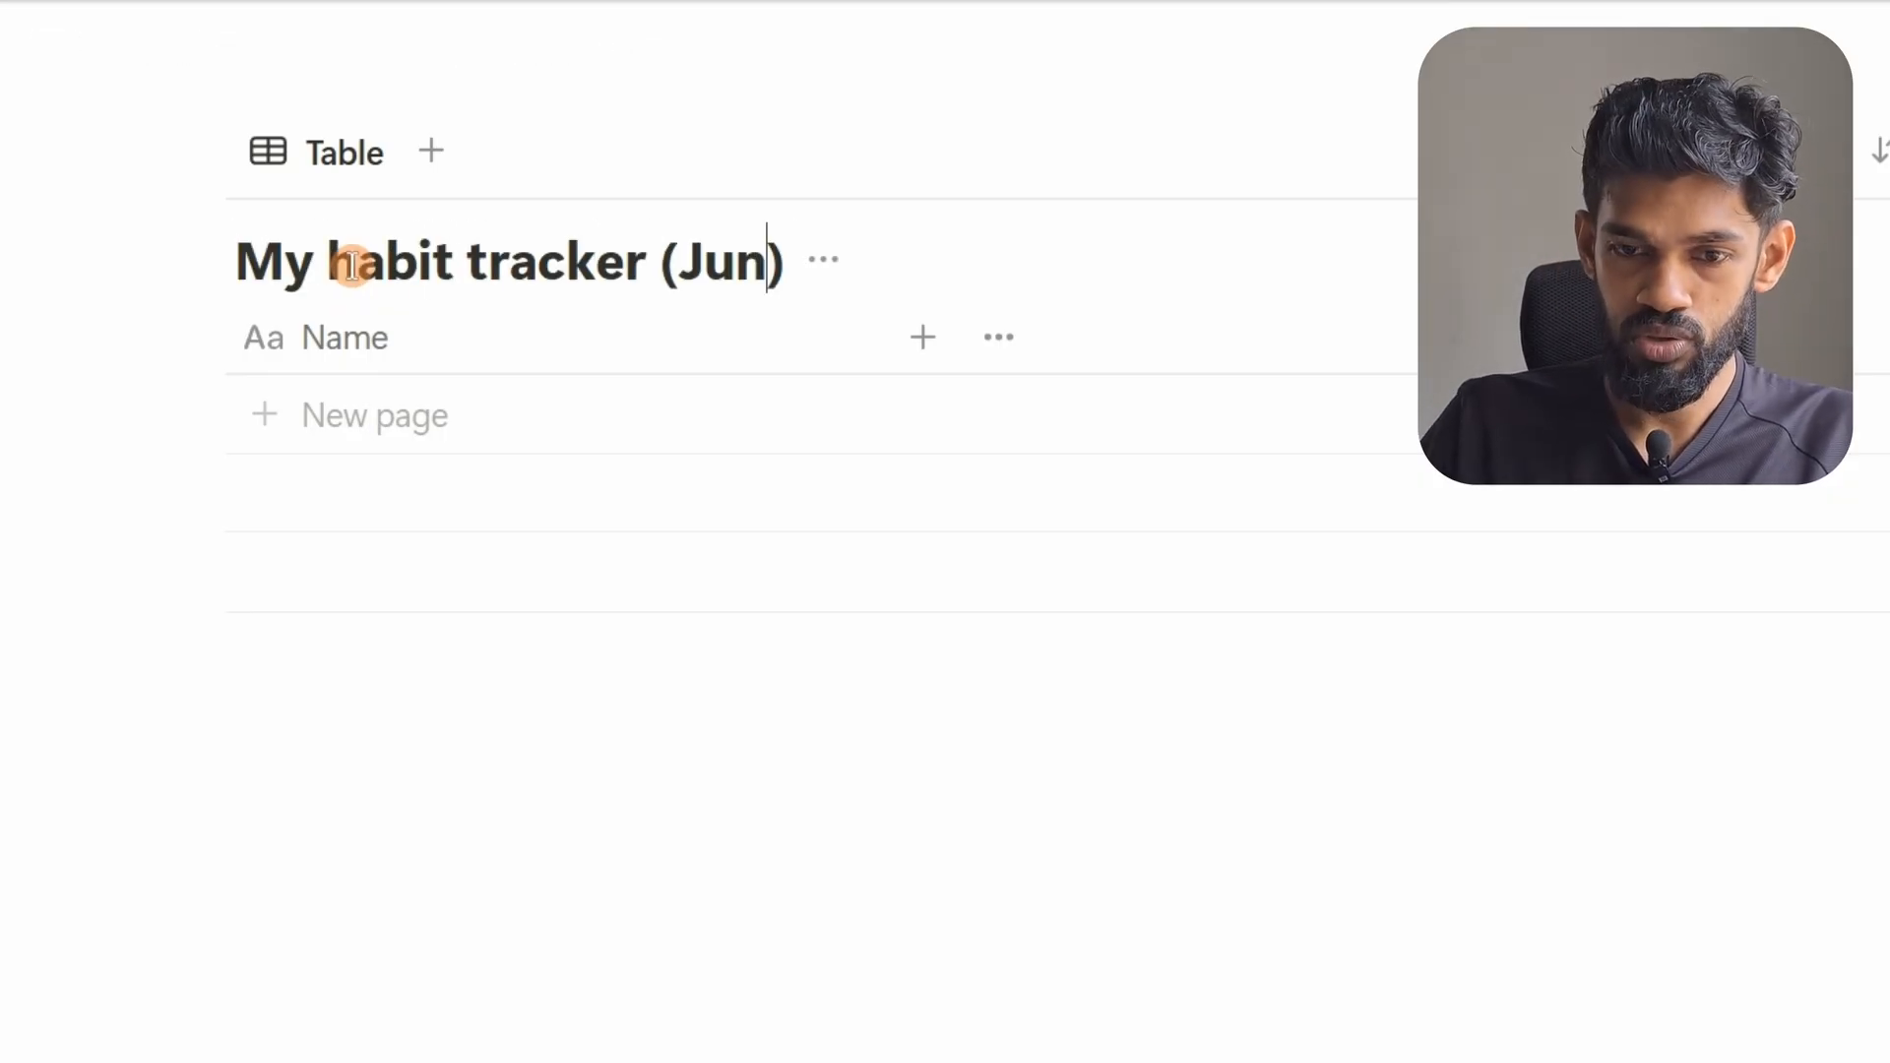
# Rename the table's Name column to "habit"
pyautogui.scroll(3, 424, 861)
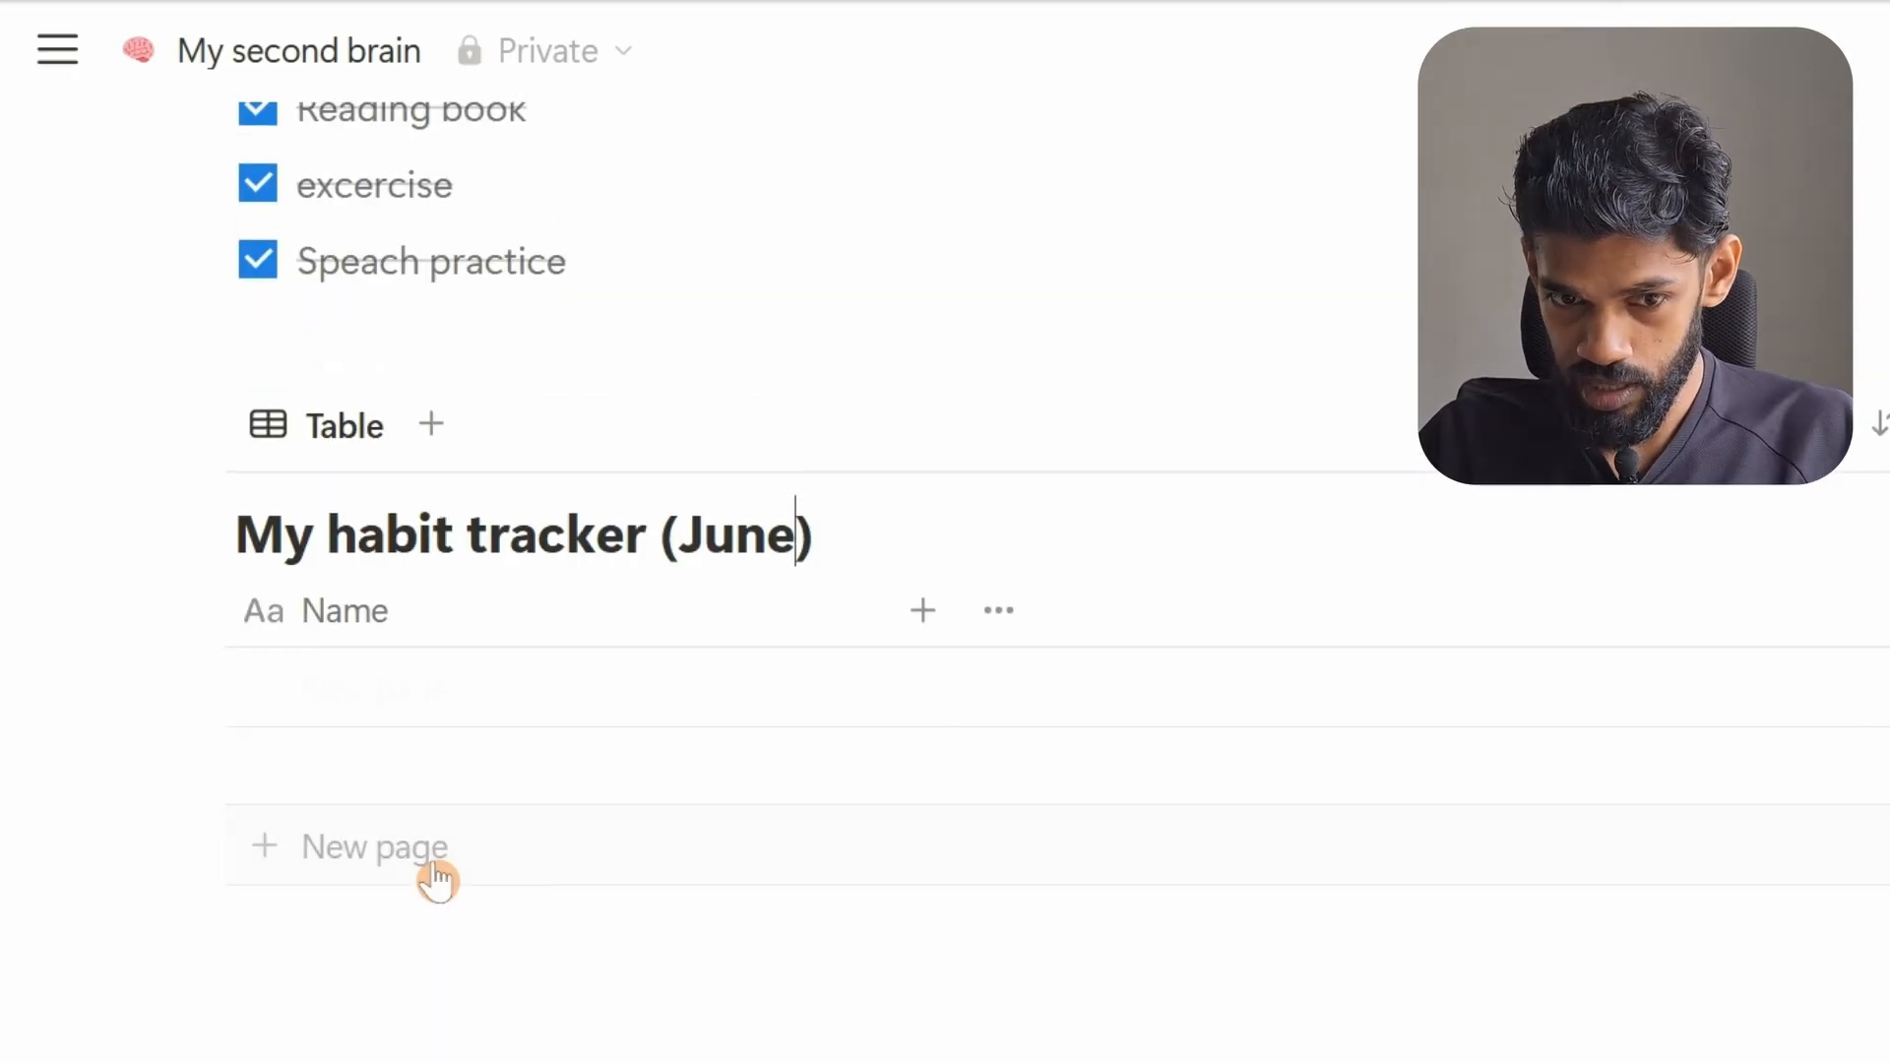
pyautogui.click(369, 615)
pyautogui.moveTo(473, 645); pyautogui.dragTo(335, 652)
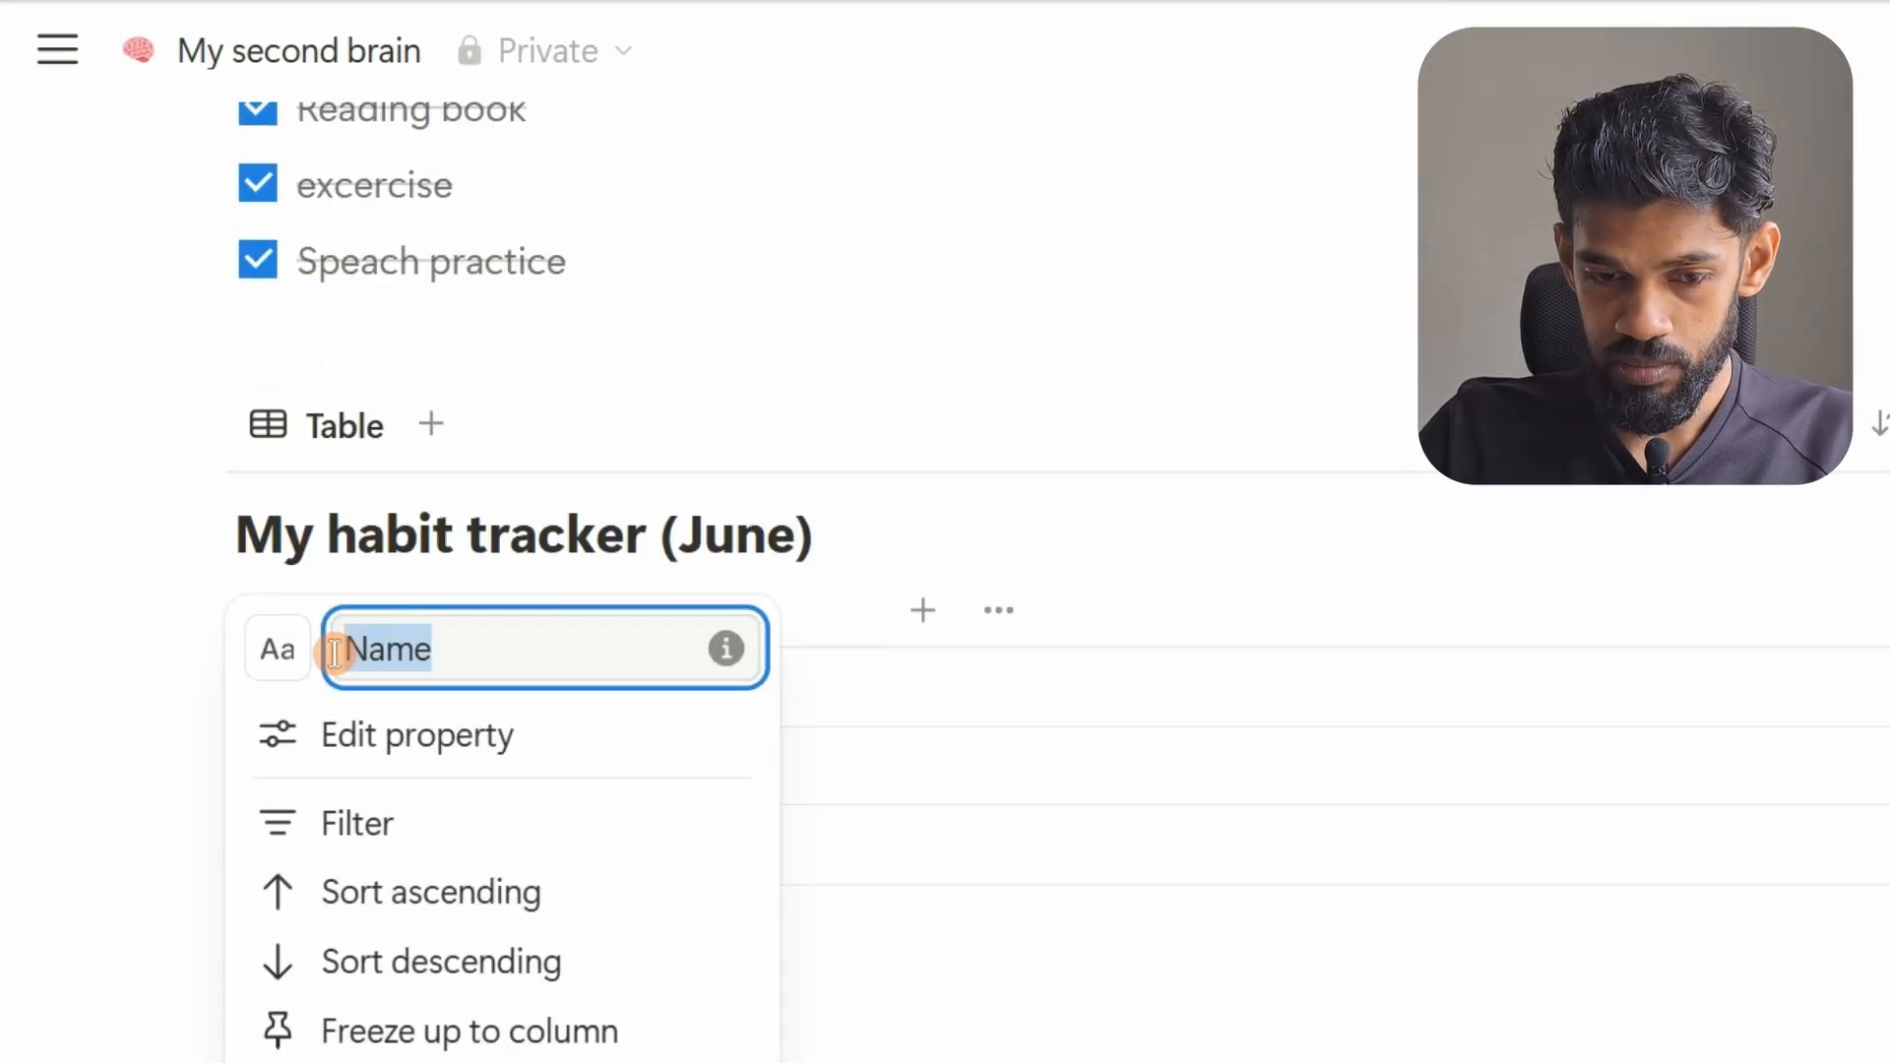
pyautogui.write('habit')
pyautogui.click(1658, 902)
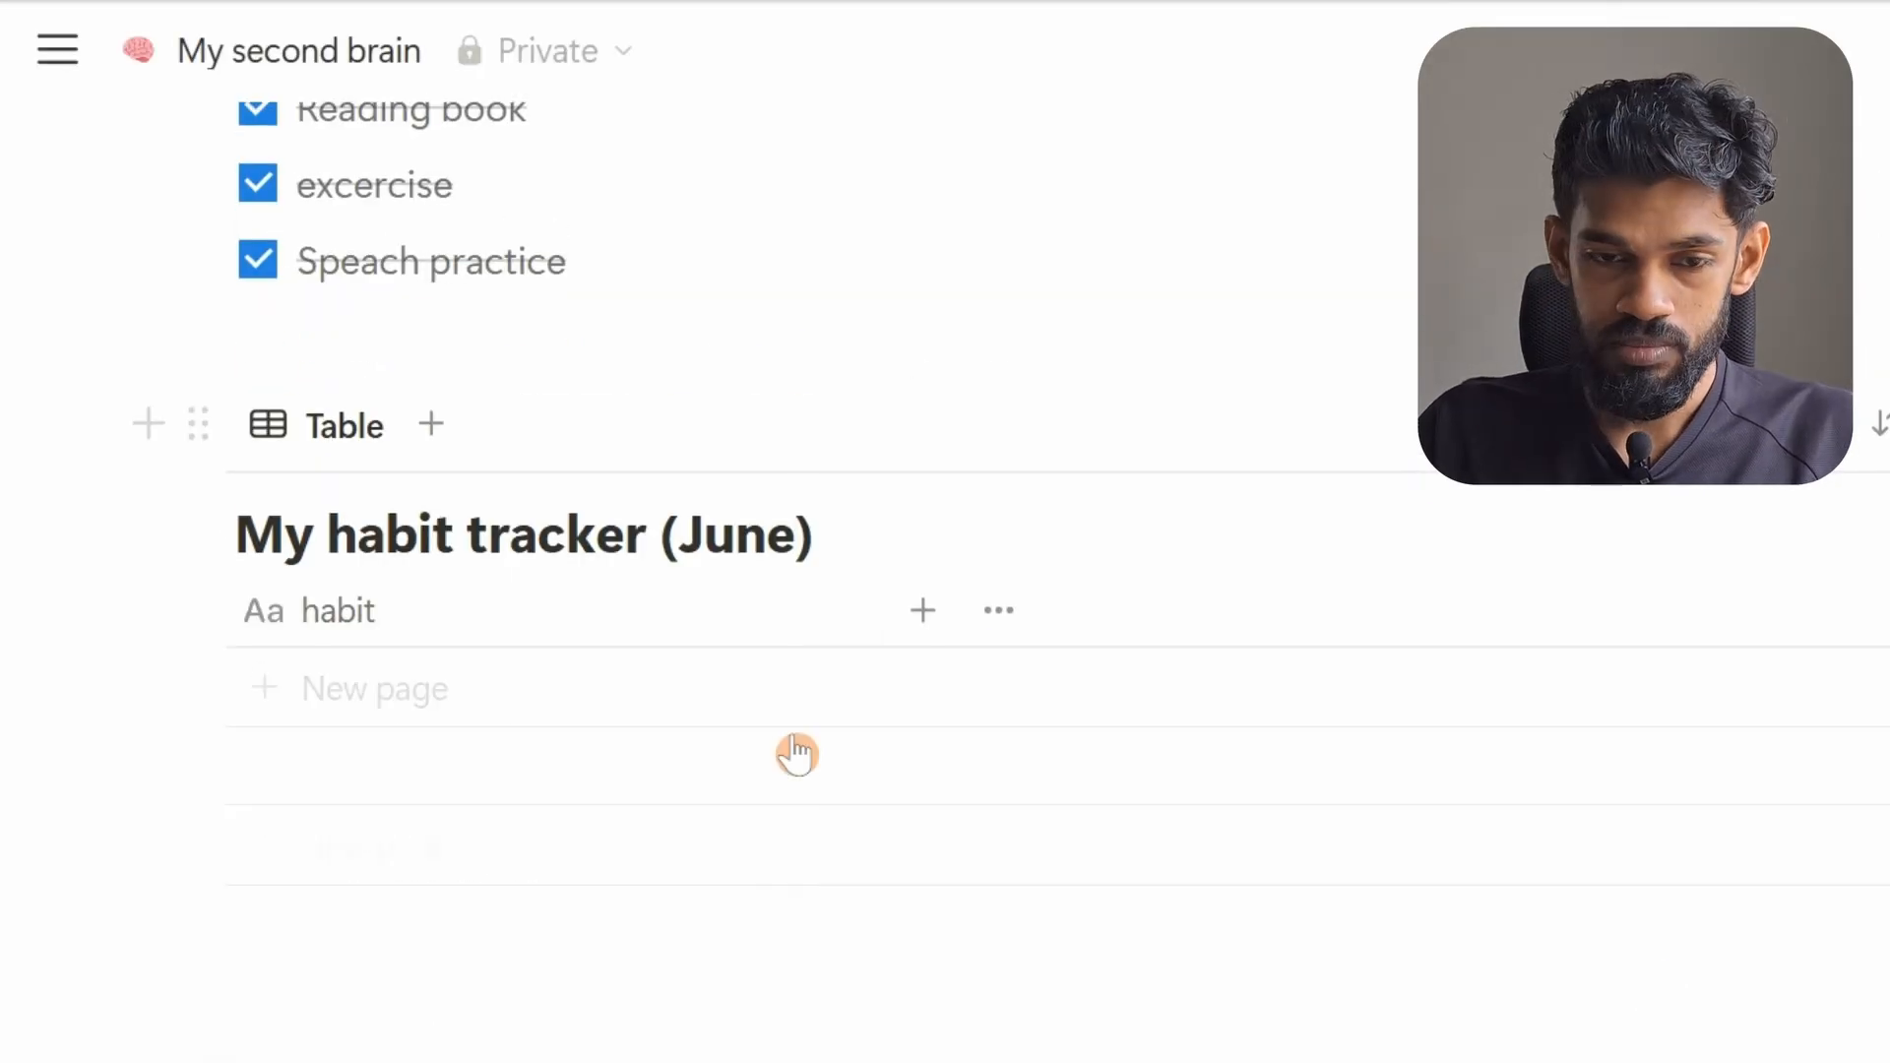
# Add "typing practice" as the first entry in the habit column
pyautogui.scroll(2, 793, 751)
pyautogui.scroll(2, 733, 688)
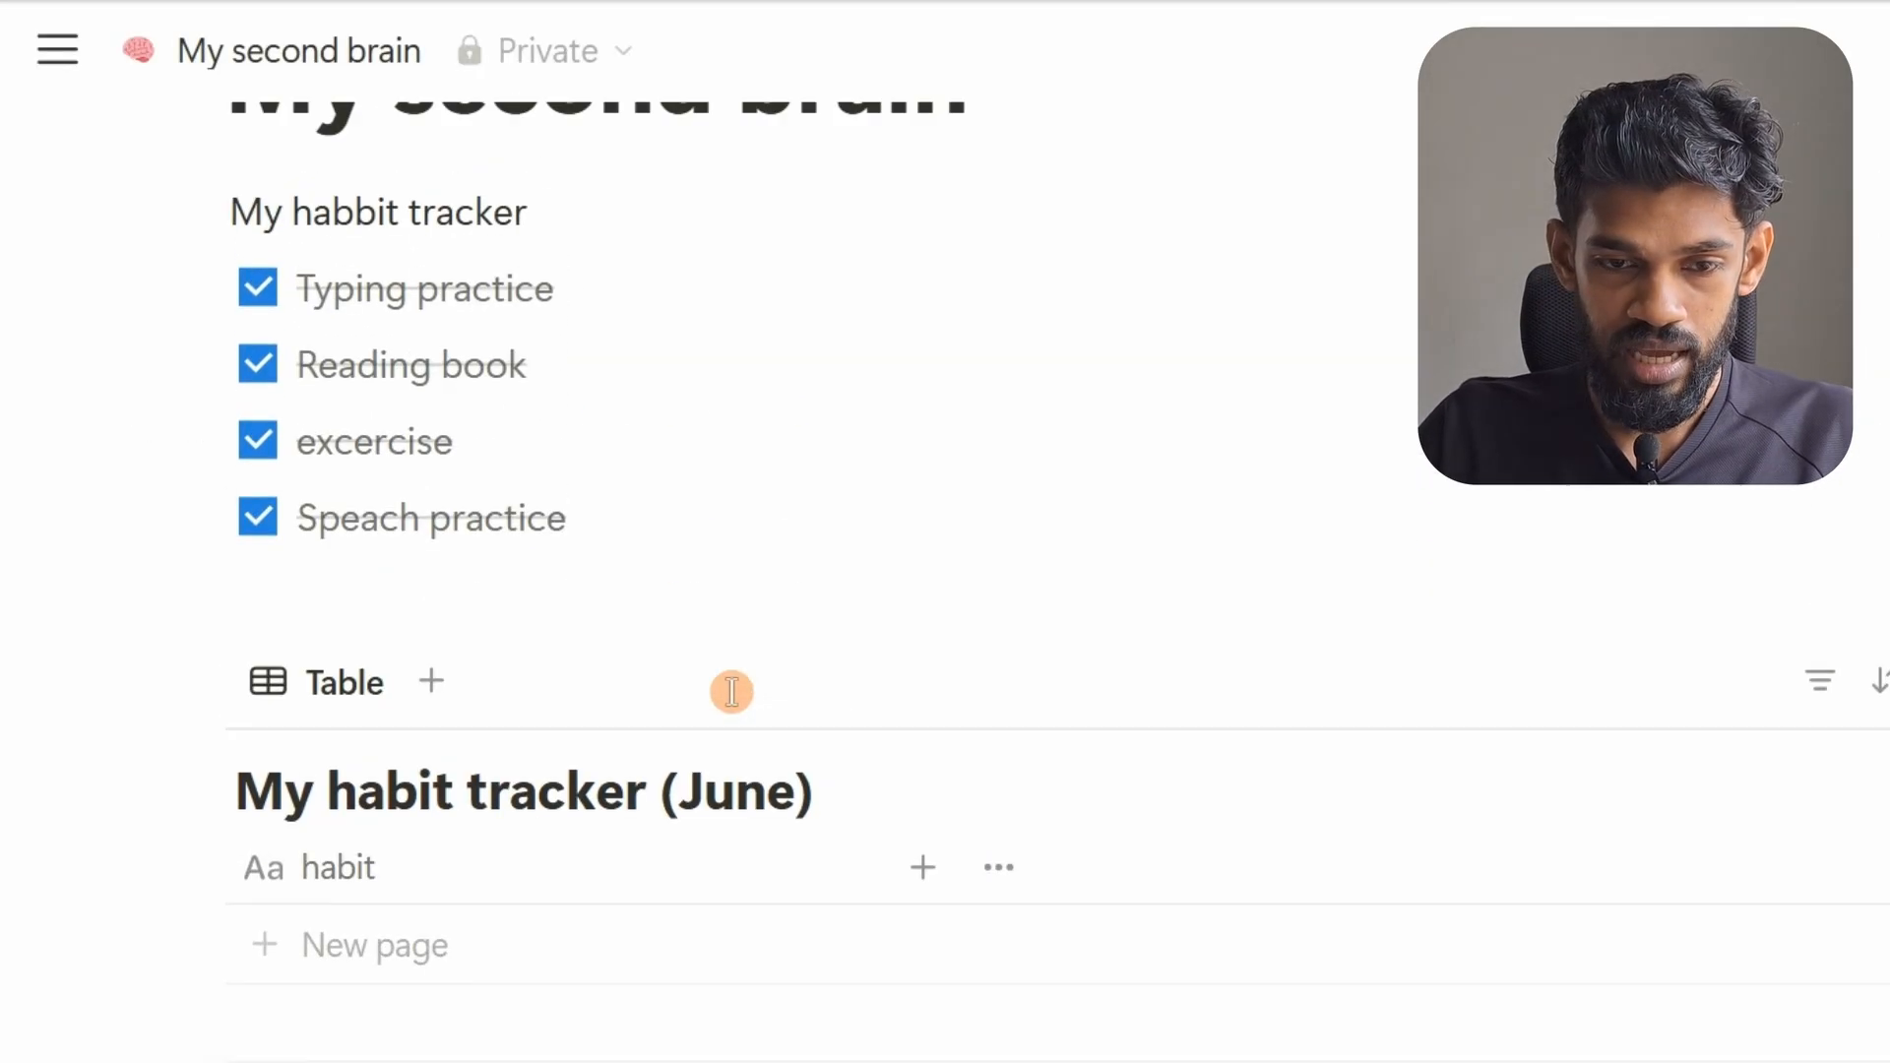
pyautogui.click(344, 962)
pyautogui.write('typing practice')
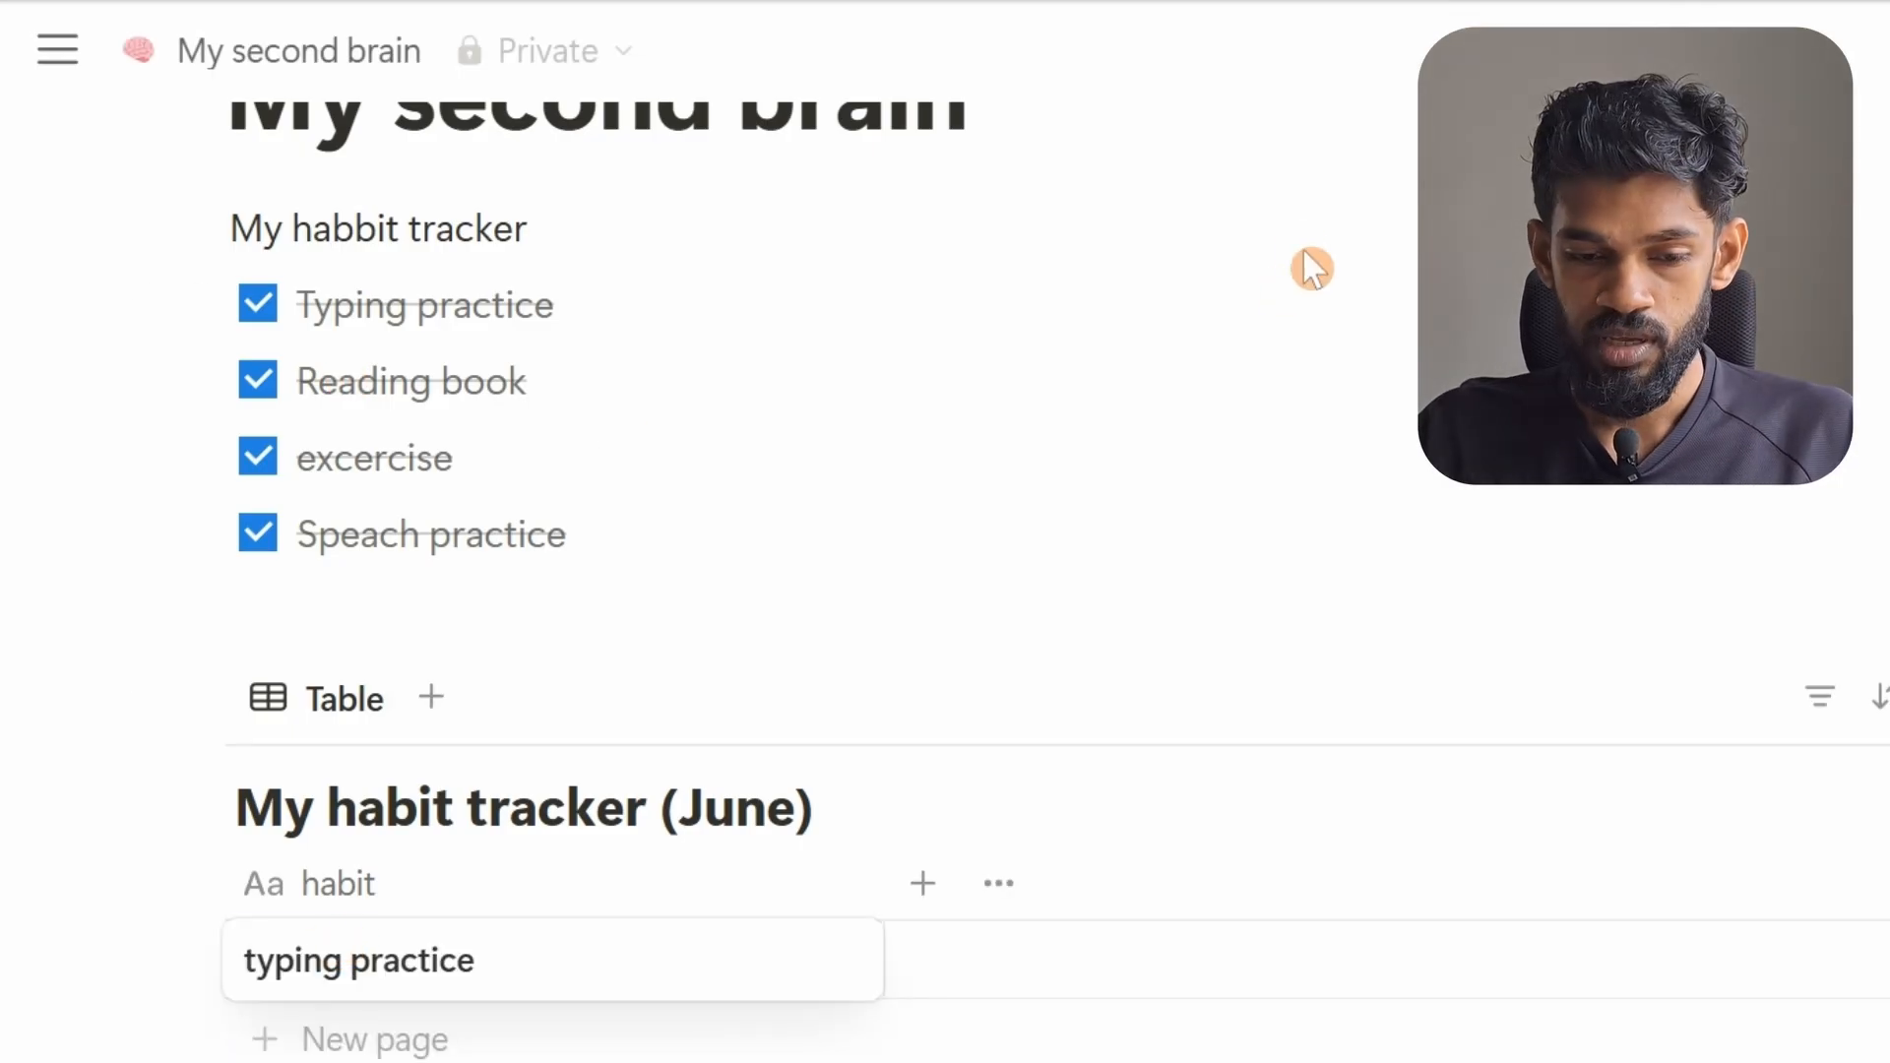
pyautogui.press('Escape')
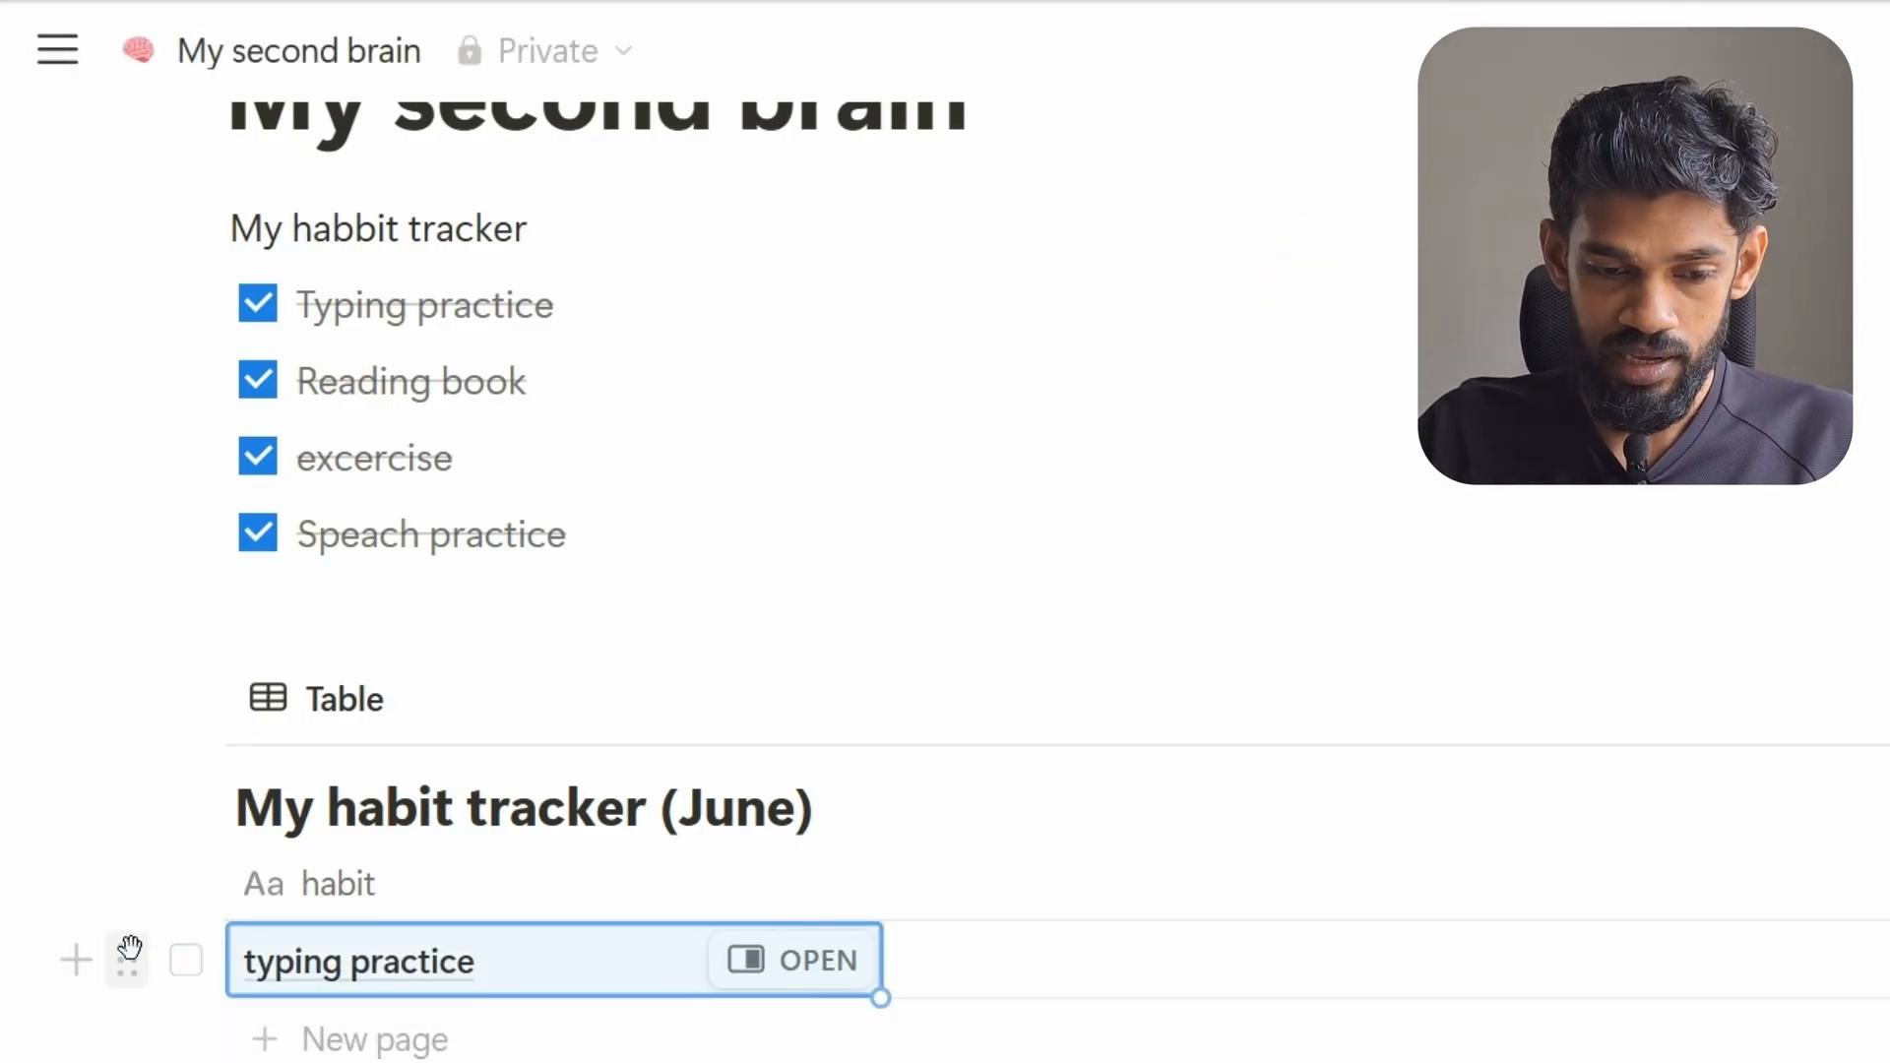
# Give the typing practice entry a keyboard emoji icon, found by filtering for "key", and deselect the row
pyautogui.click(125, 950)
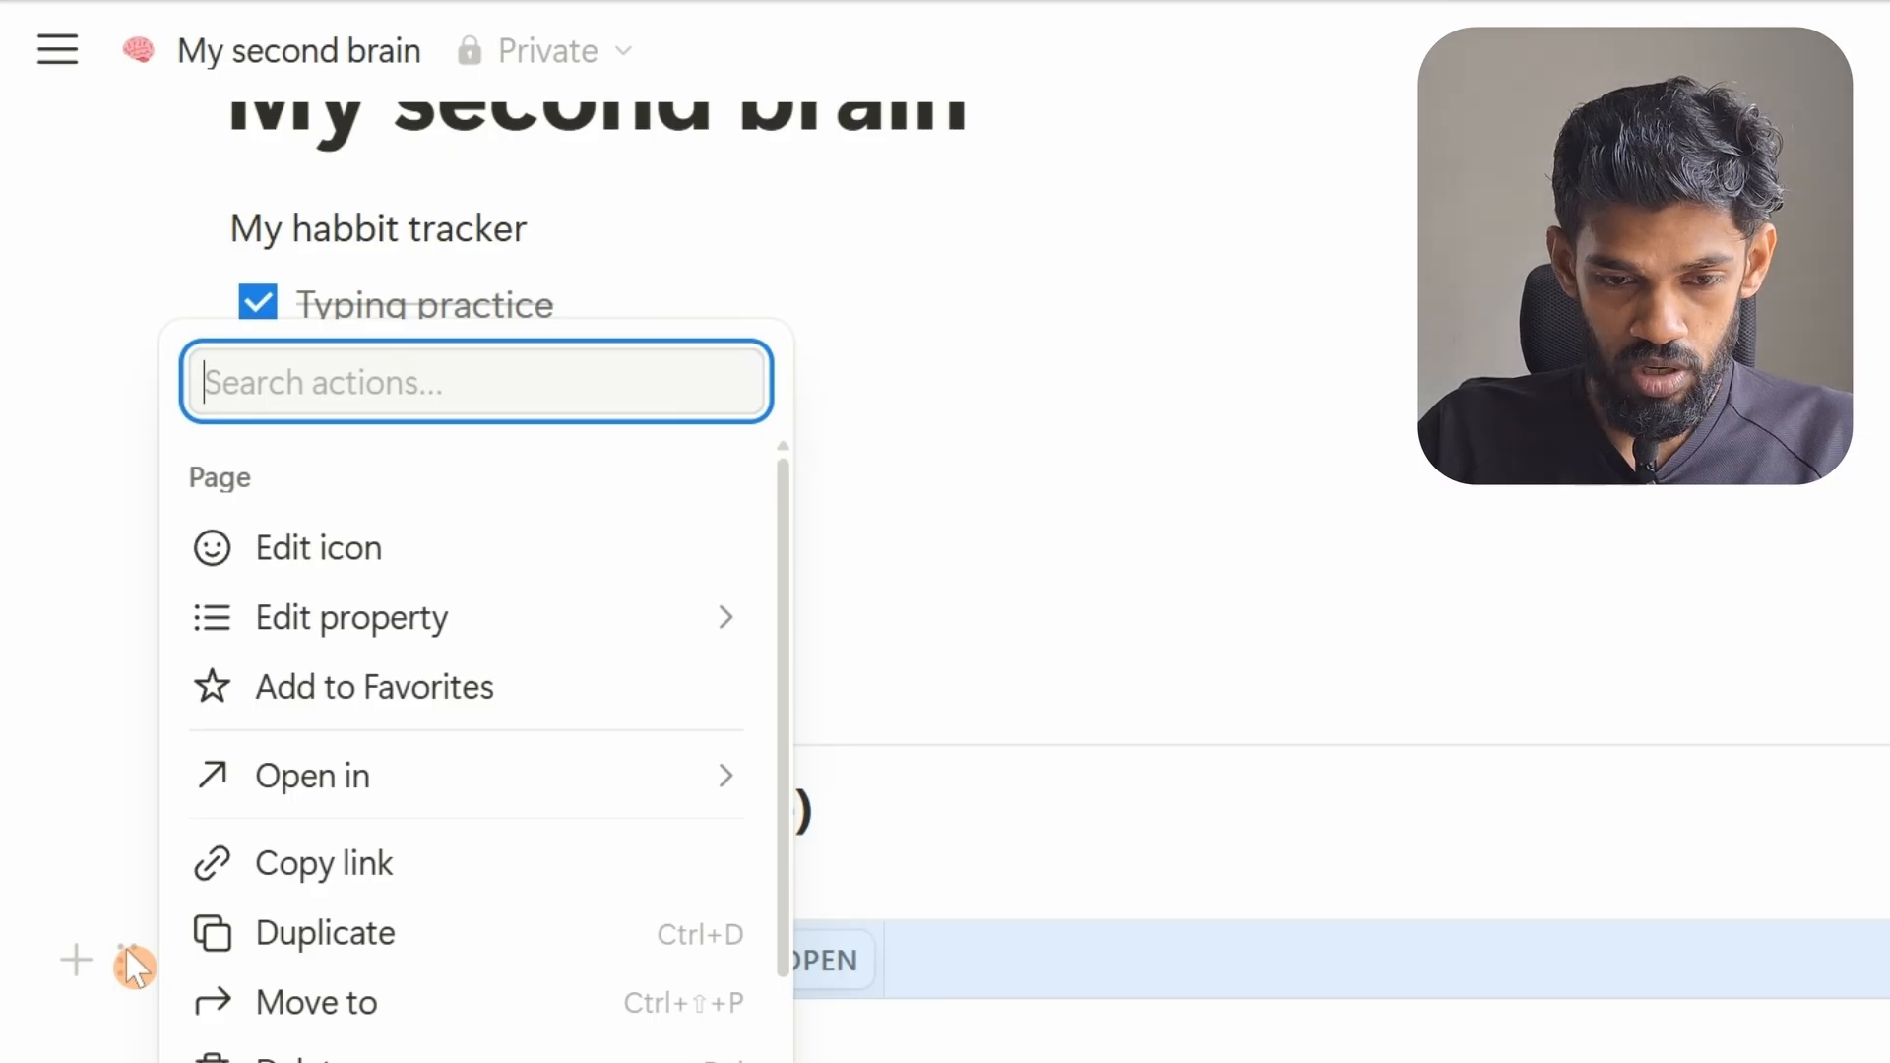
pyautogui.click(325, 546)
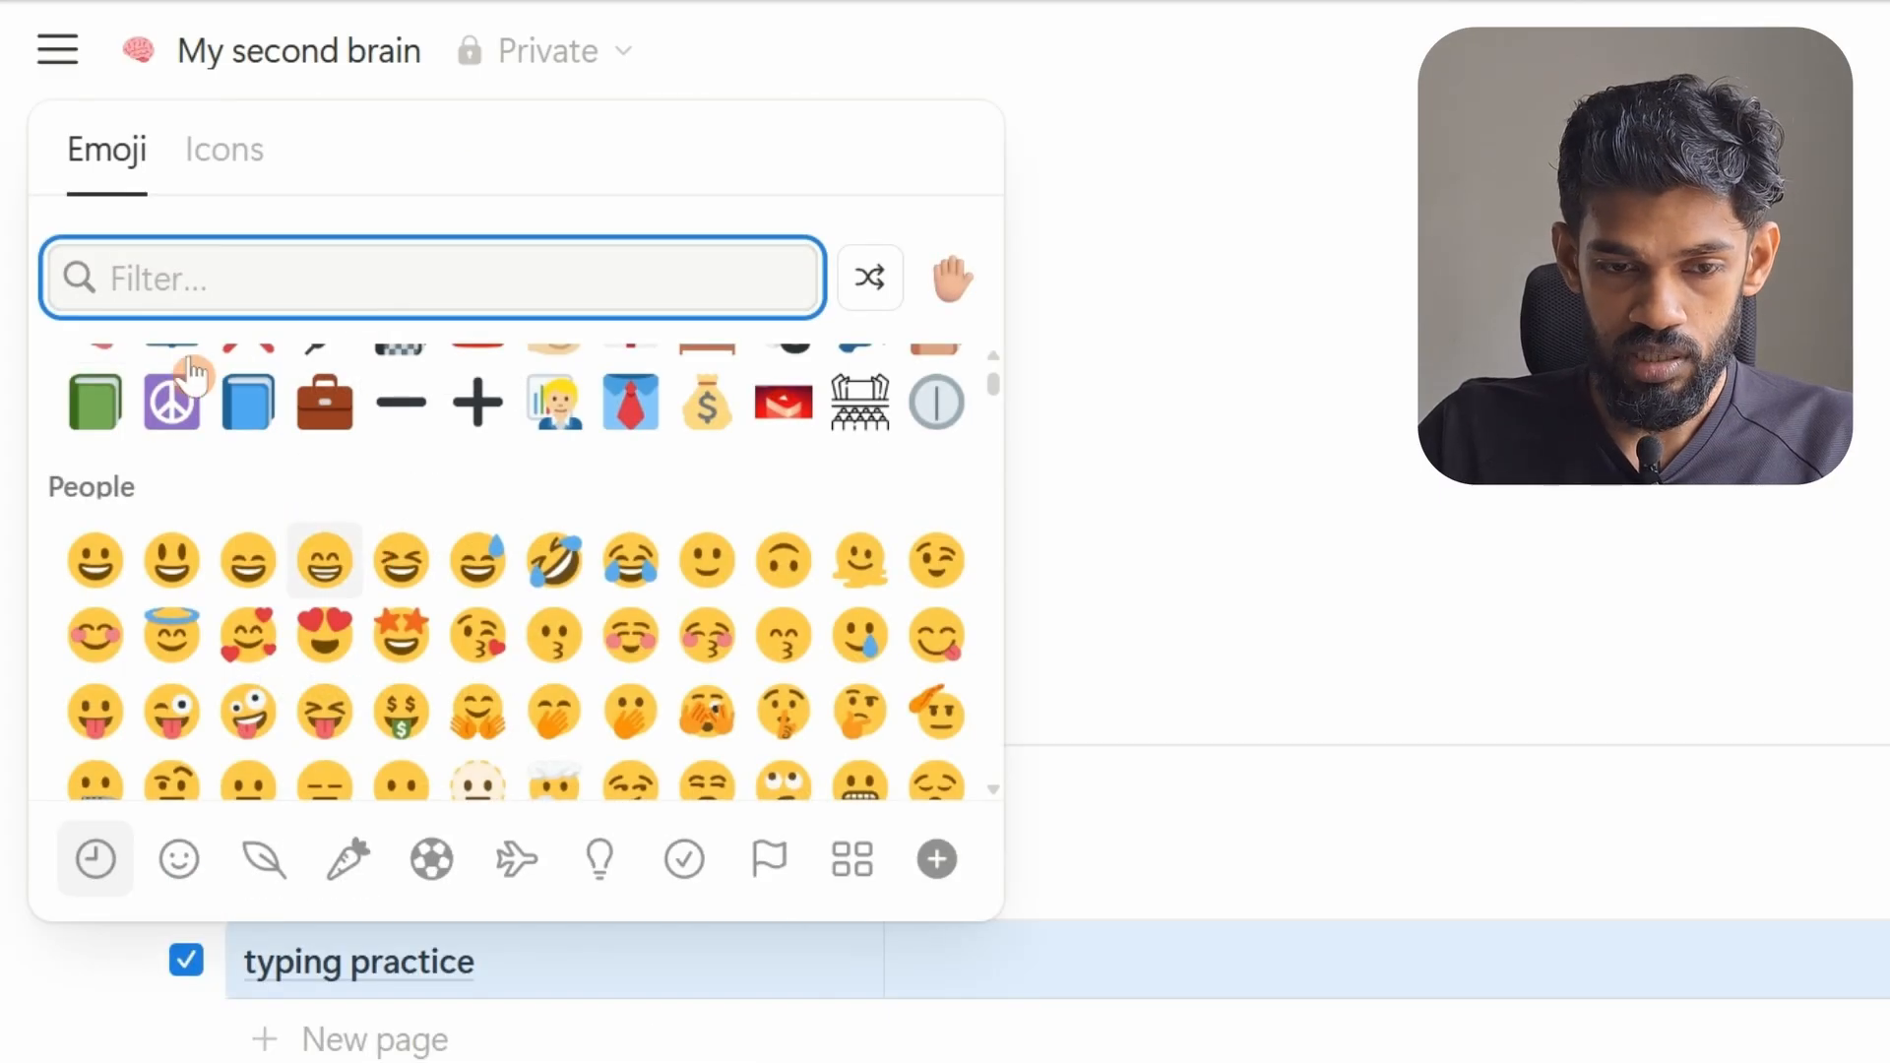
pyautogui.write('key')
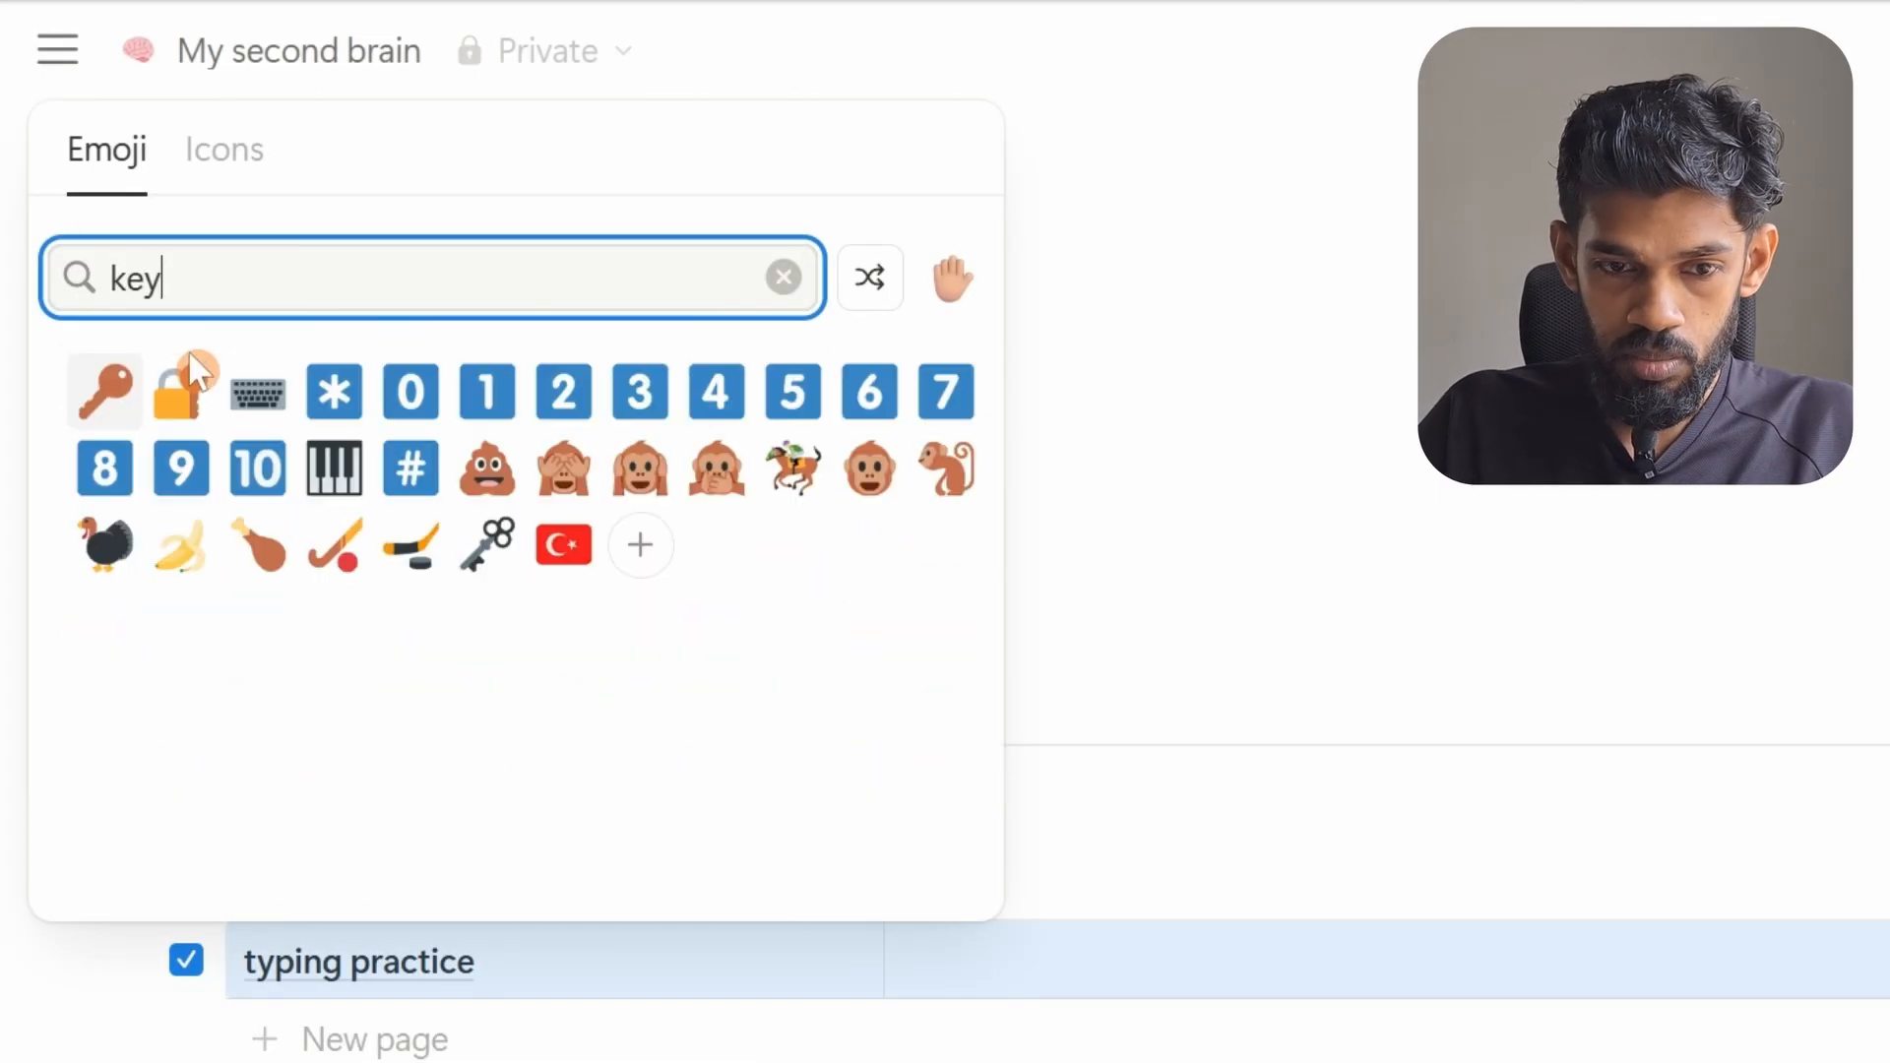
pyautogui.click(284, 418)
pyautogui.scroll(-3, 374, 836)
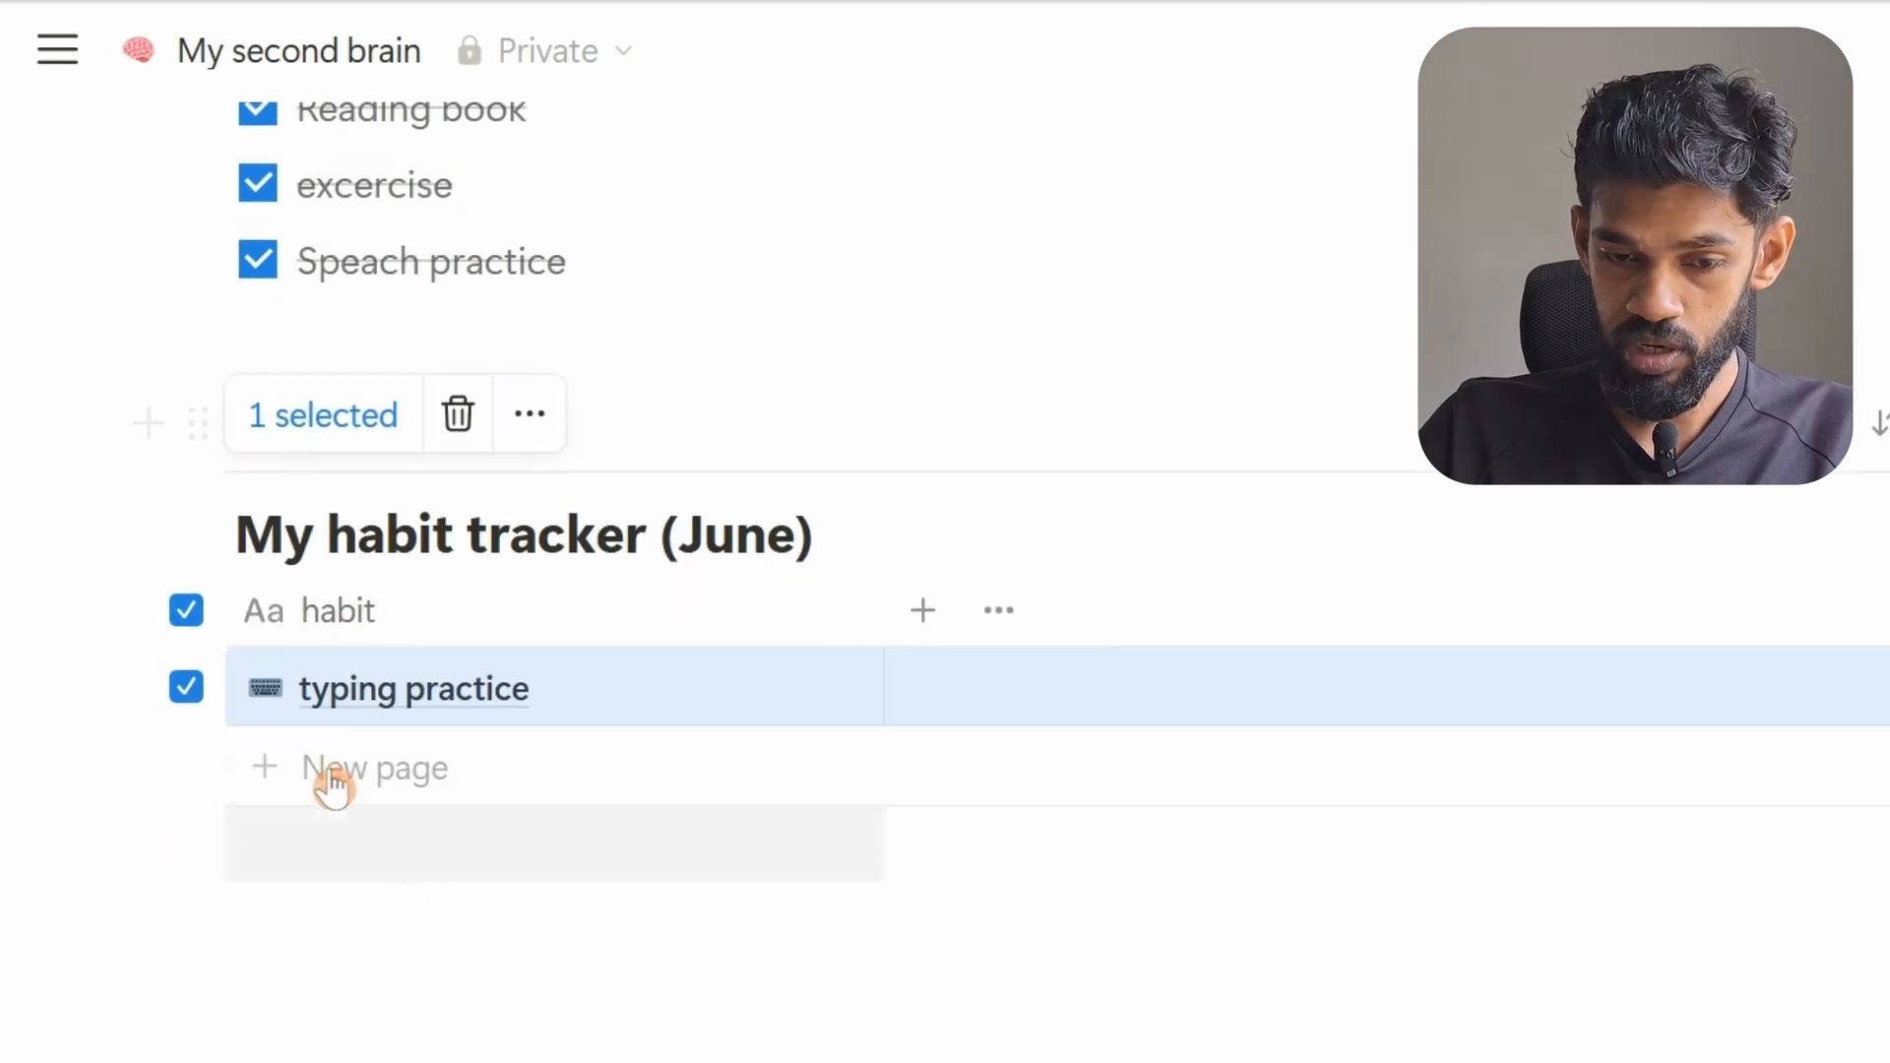
pyautogui.click(418, 994)
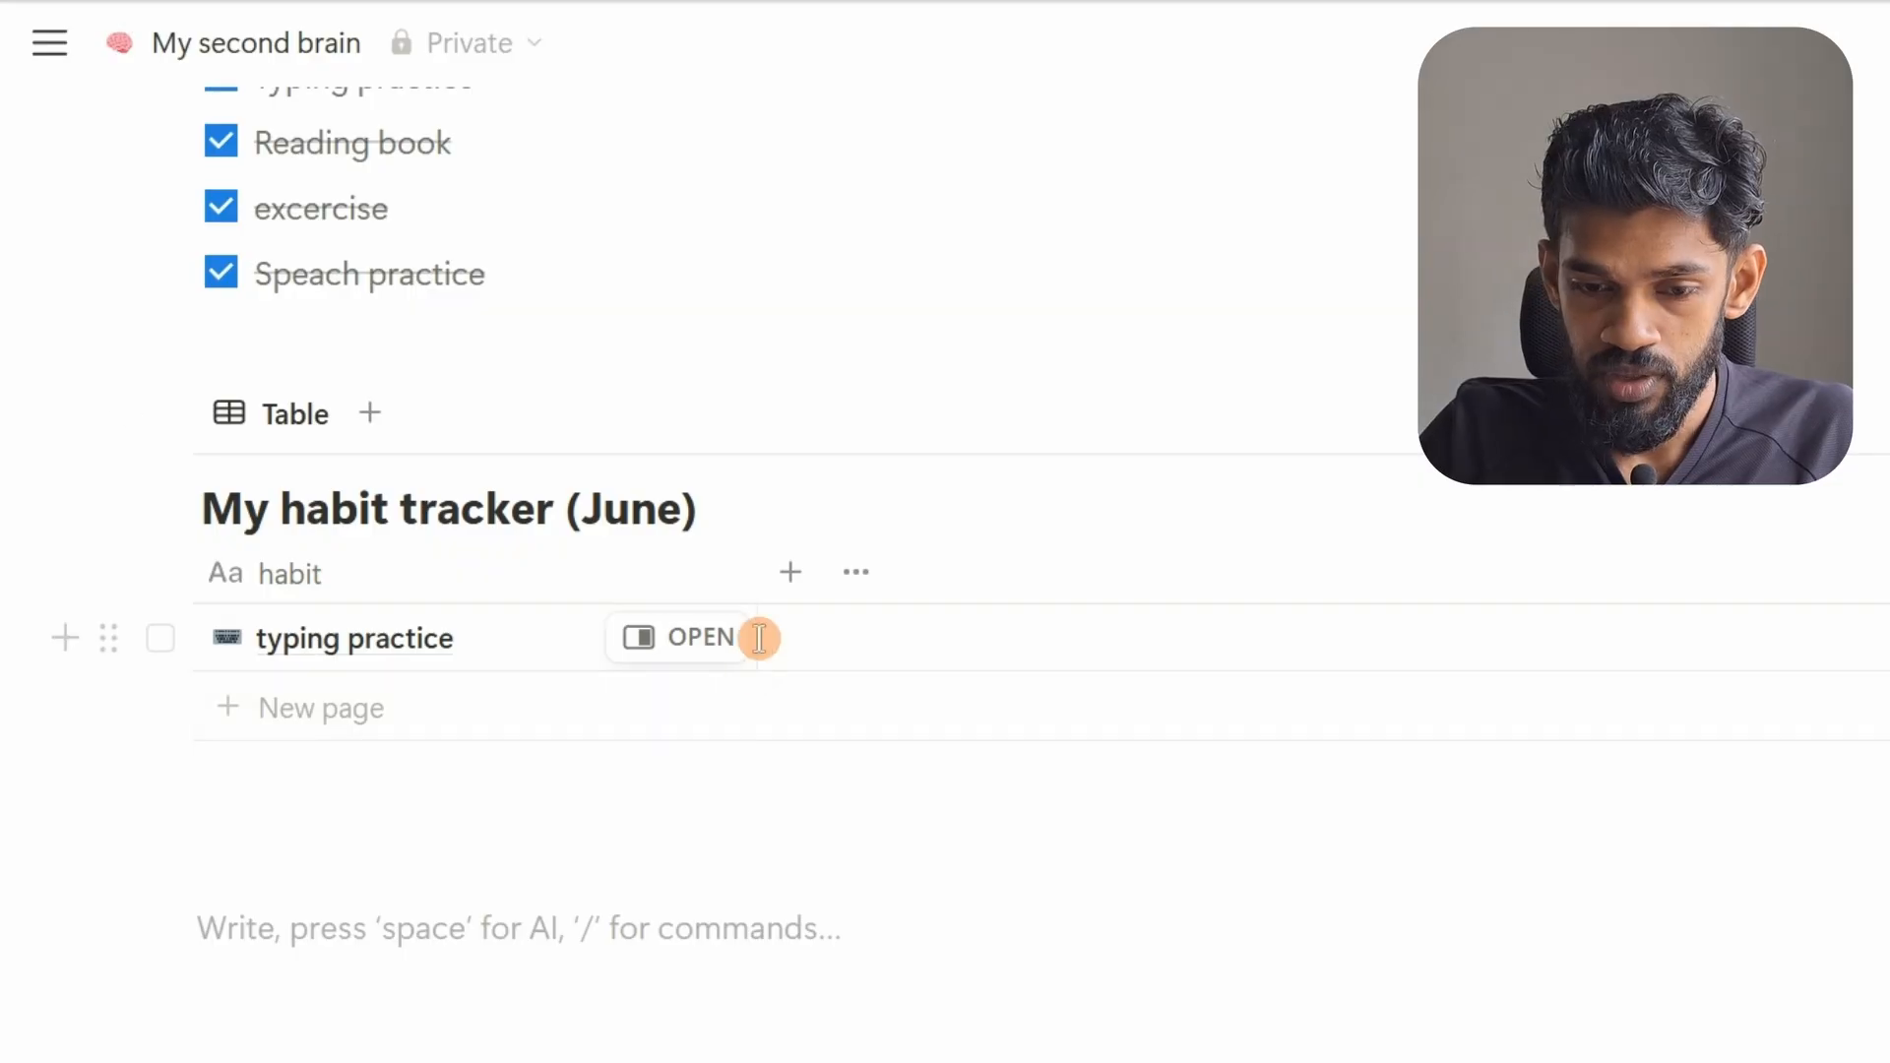
# Narrow the habit column to fit its text and add a Checkbox property to the table
pyautogui.moveTo(753, 590); pyautogui.dragTo(498, 581)
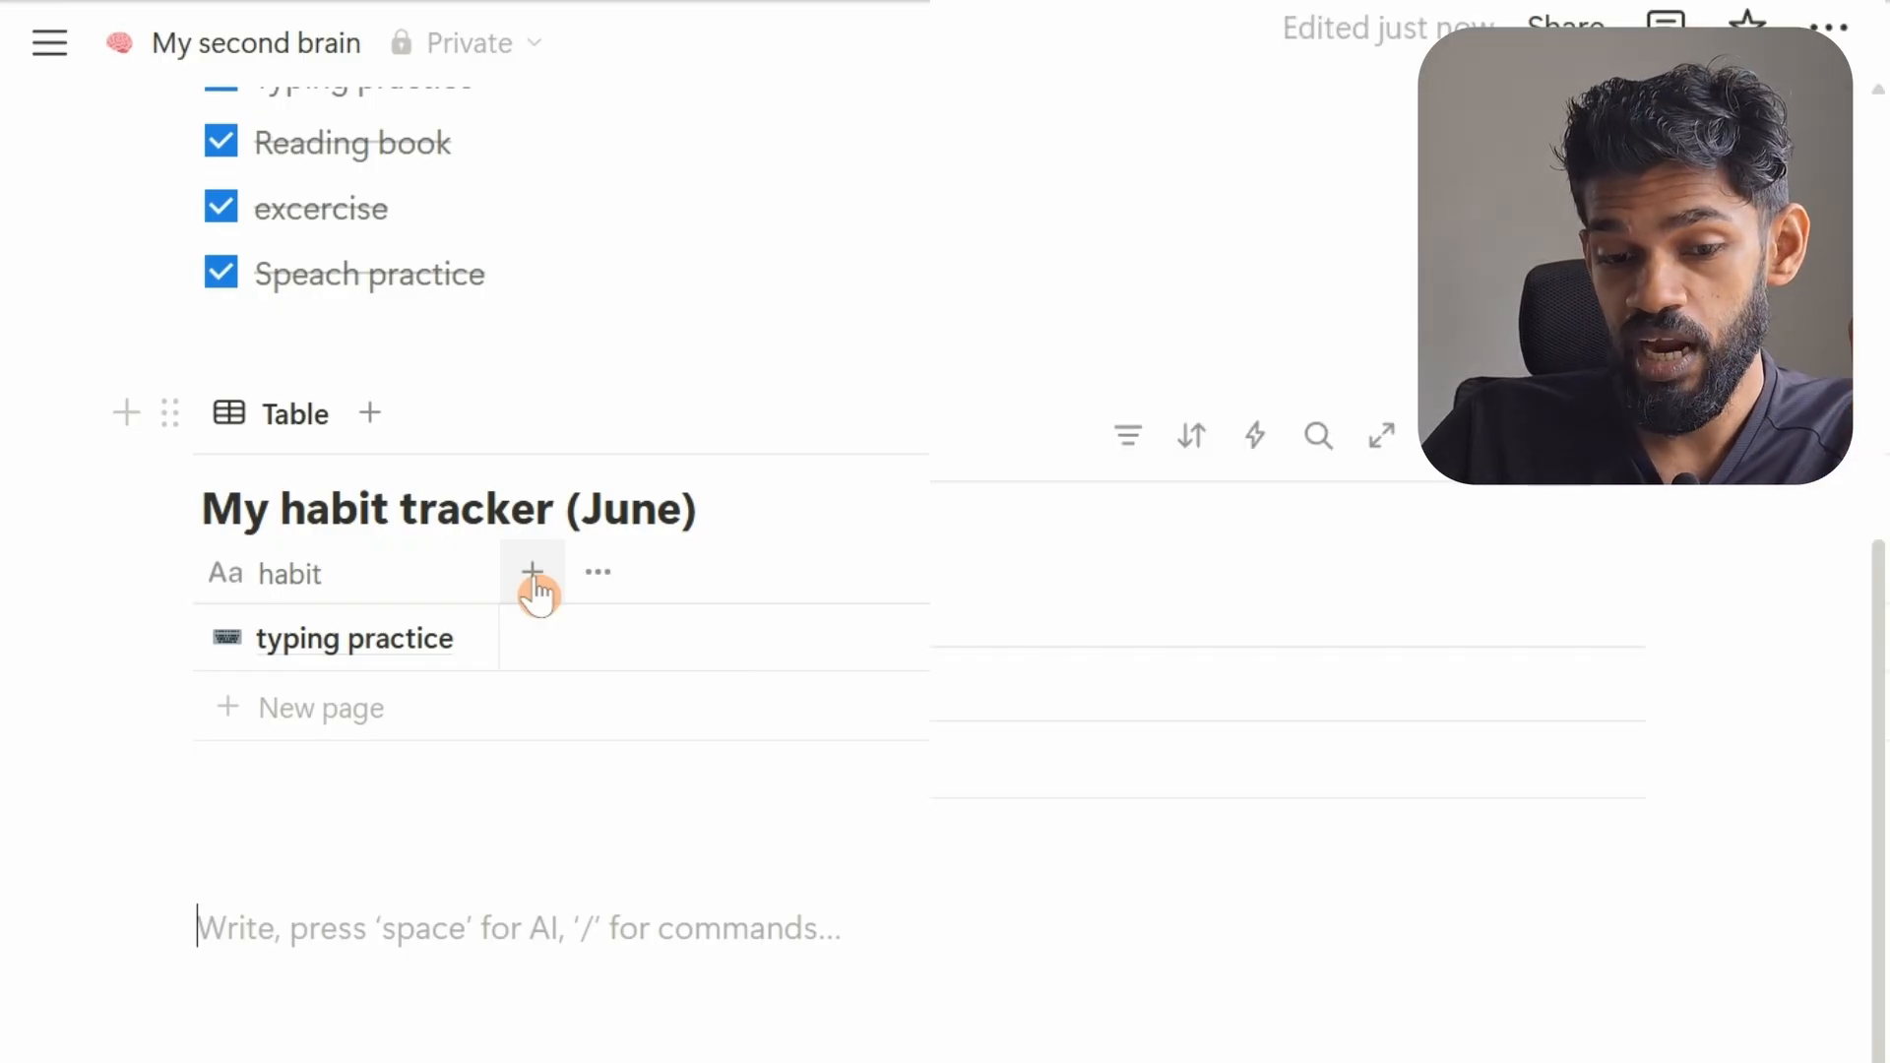
pyautogui.click(533, 591)
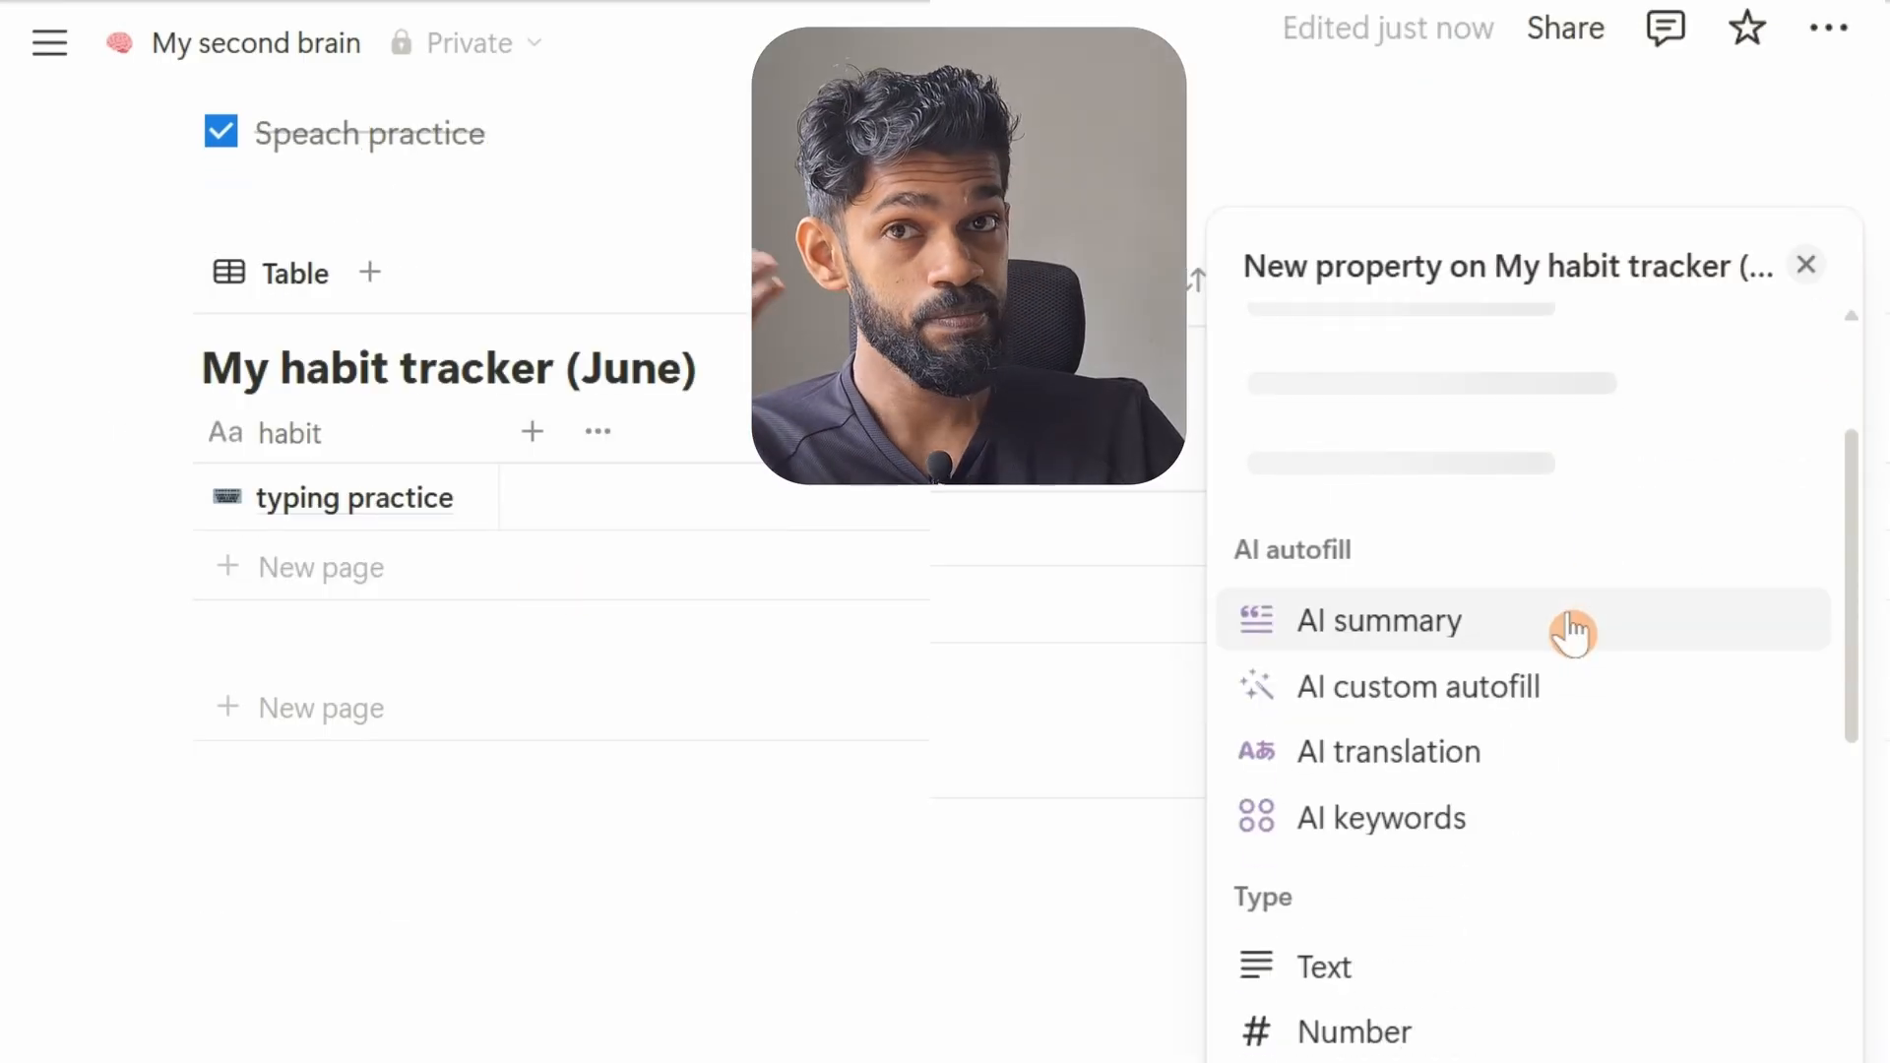
pyautogui.scroll(-2, 1572, 633)
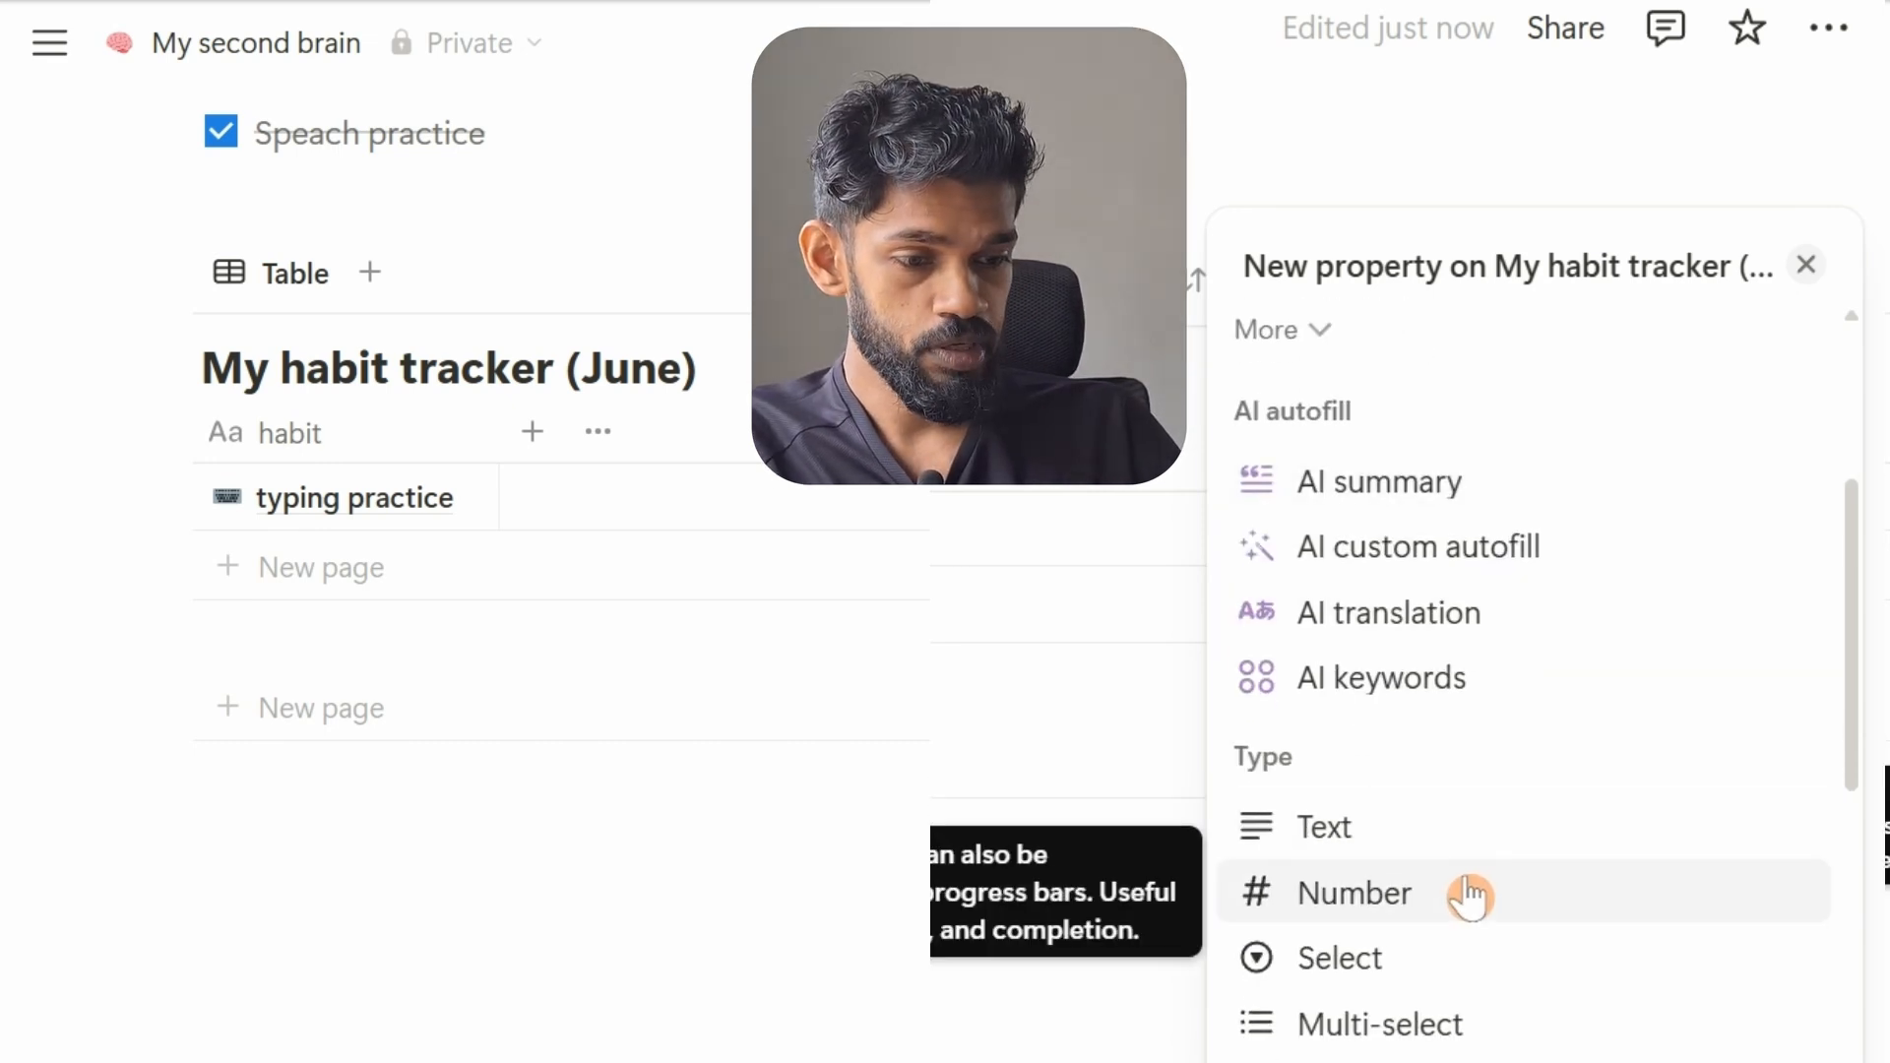
pyautogui.scroll(-2, 1451, 866)
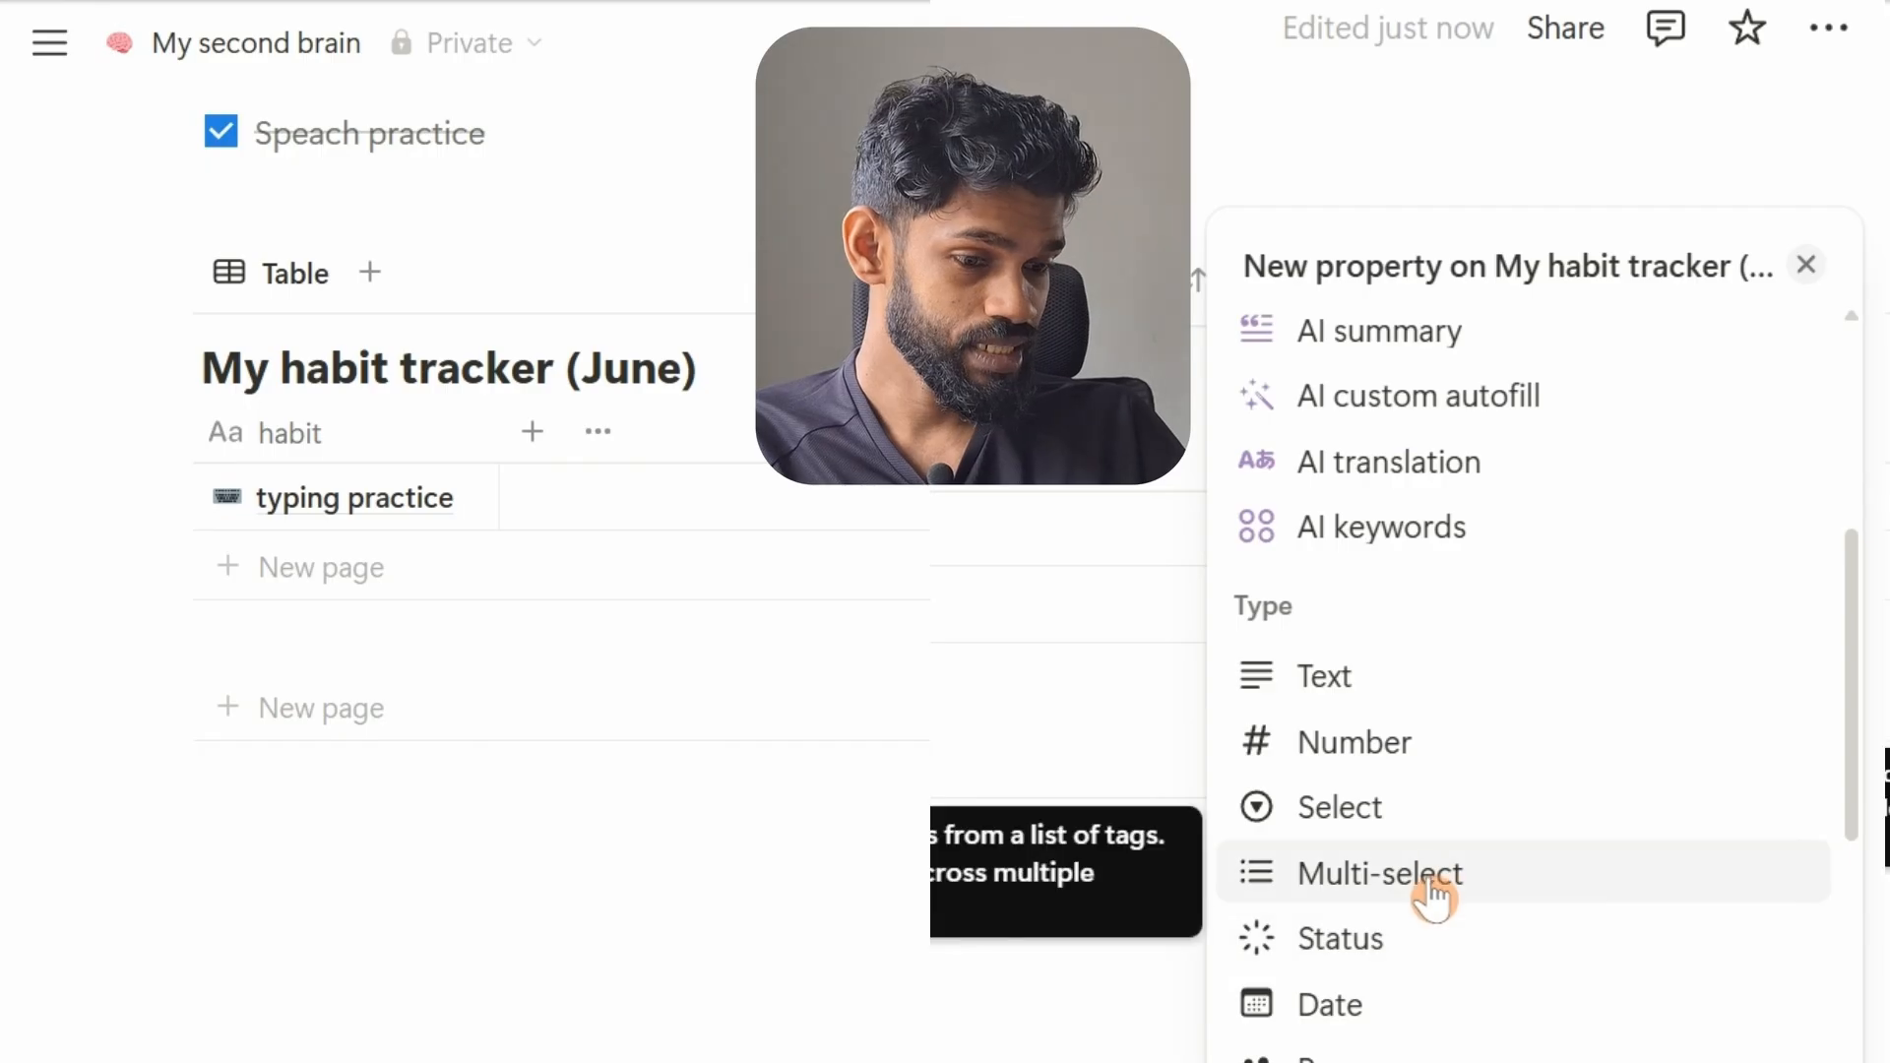
pyautogui.scroll(-2, 1437, 937)
pyautogui.scroll(-2, 1430, 940)
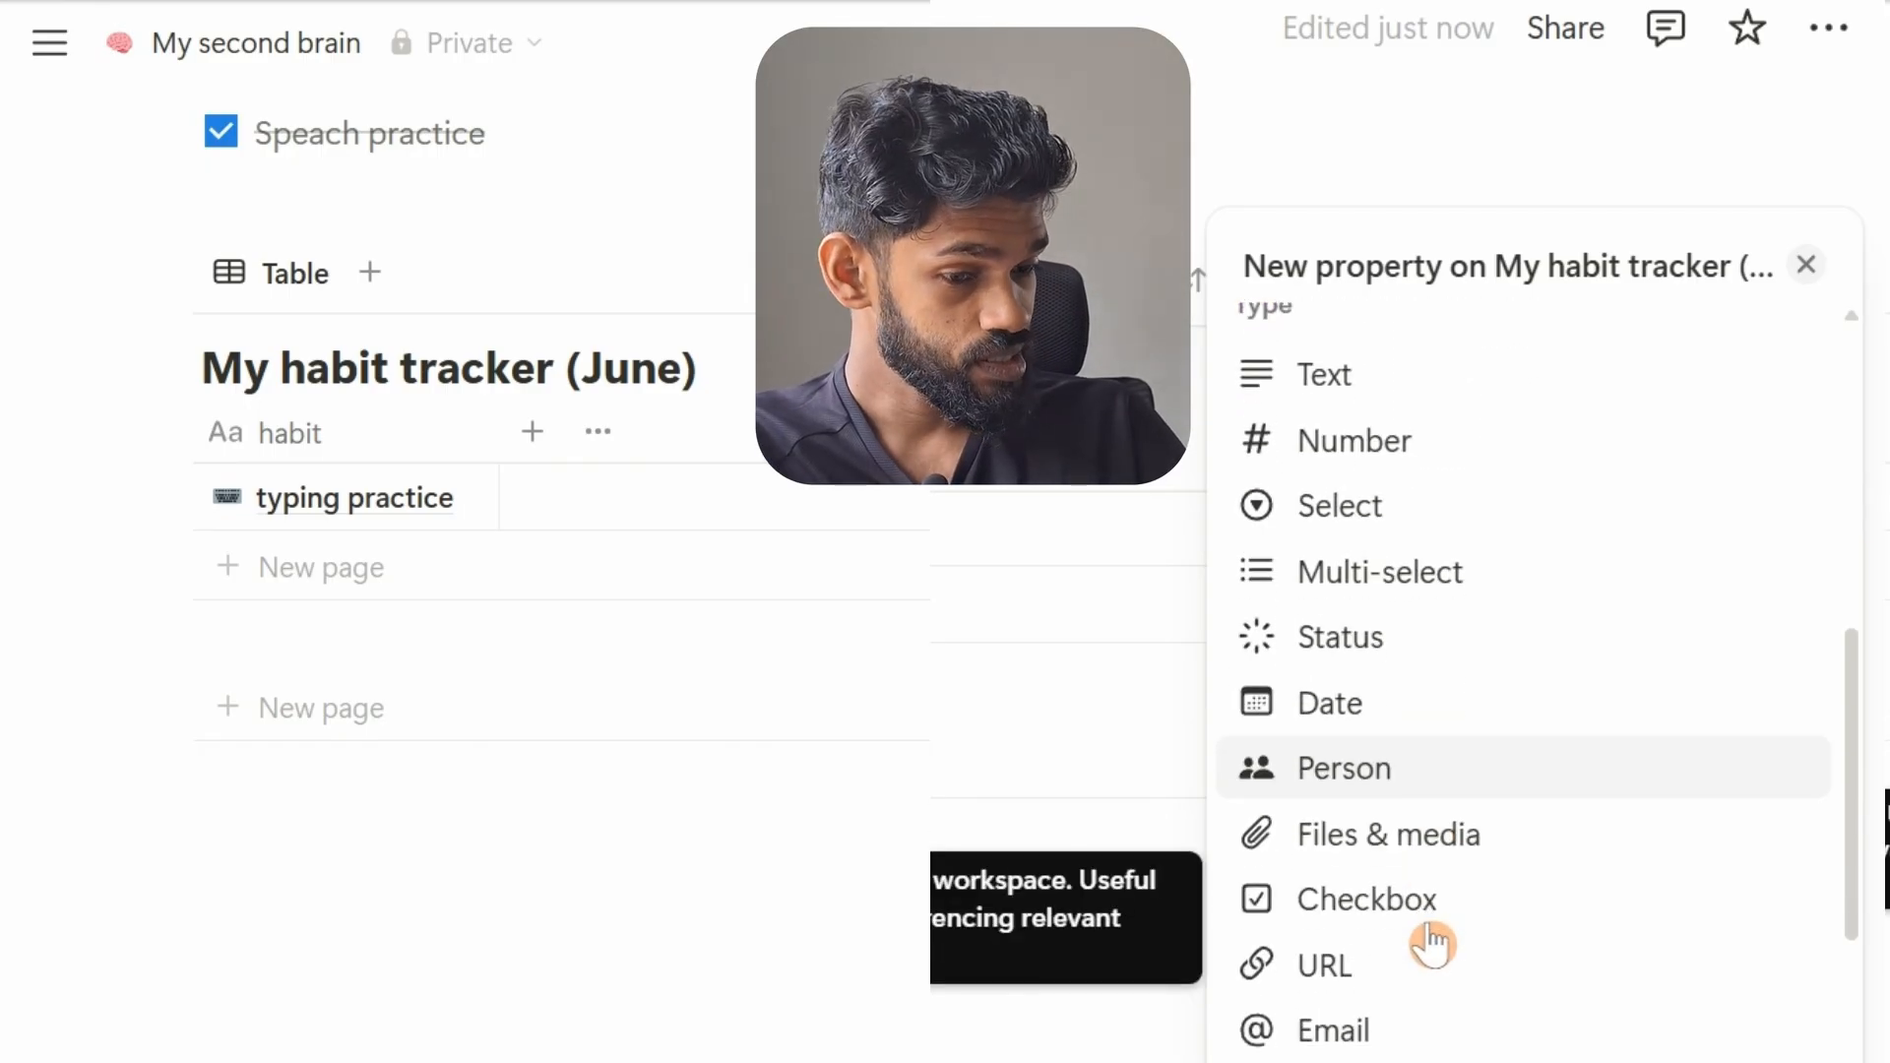
pyautogui.click(1368, 900)
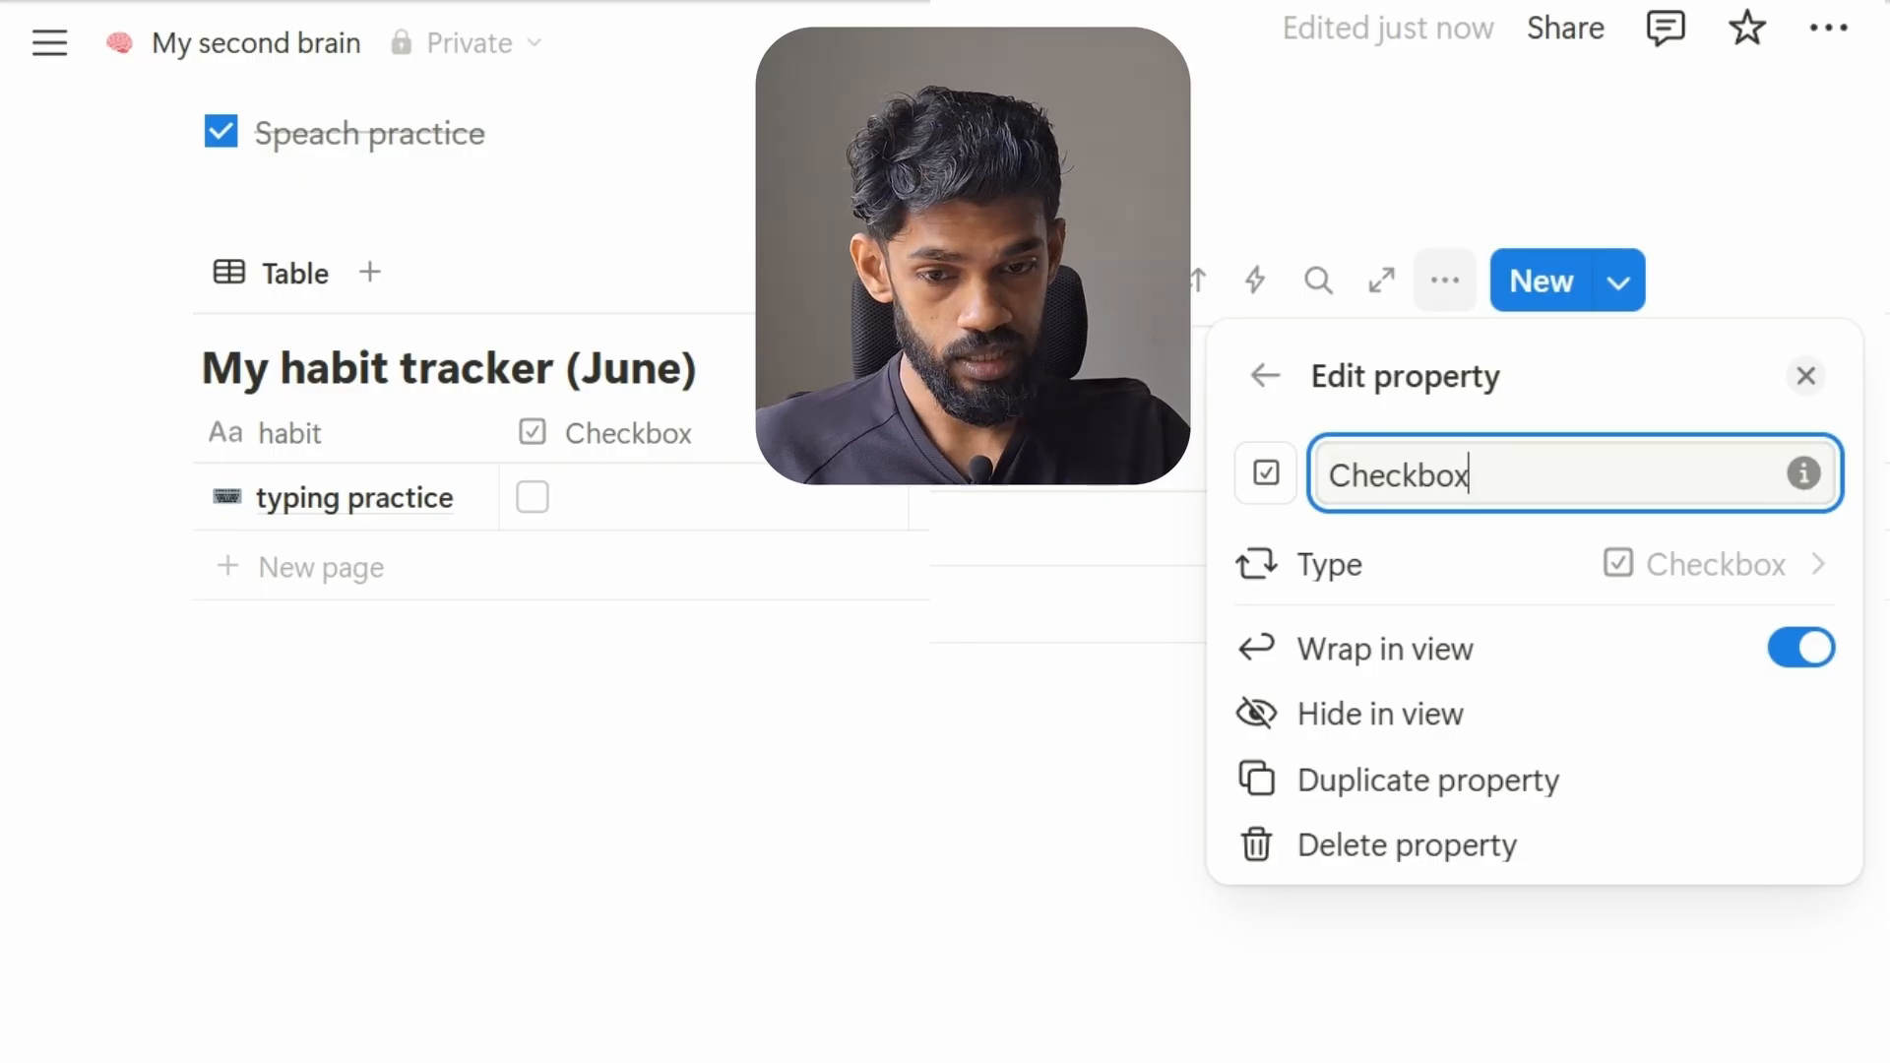
# Rename the checkbox property to "1" and narrow its column to fit the short name
pyautogui.hotkey('ctrl', 'a')
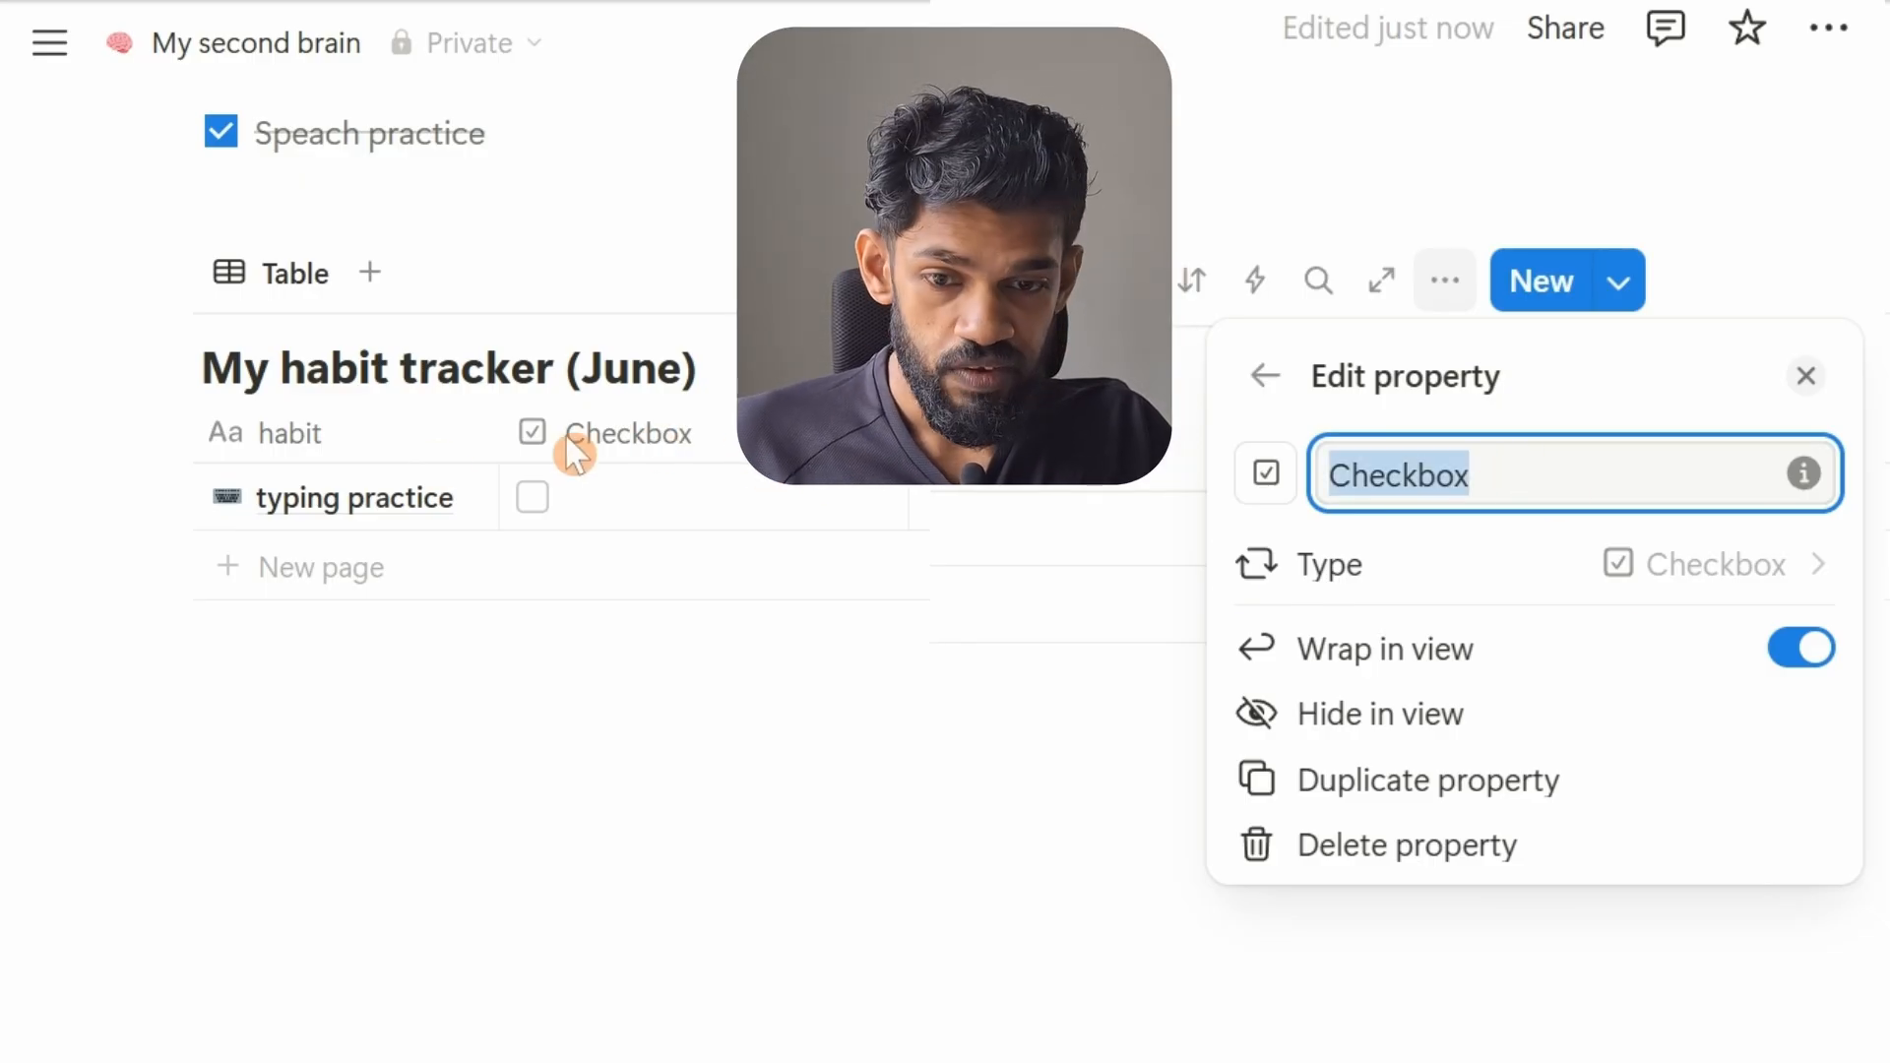
pyautogui.click(1516, 470)
pyautogui.moveTo(1515, 471); pyautogui.dragTo(1291, 498)
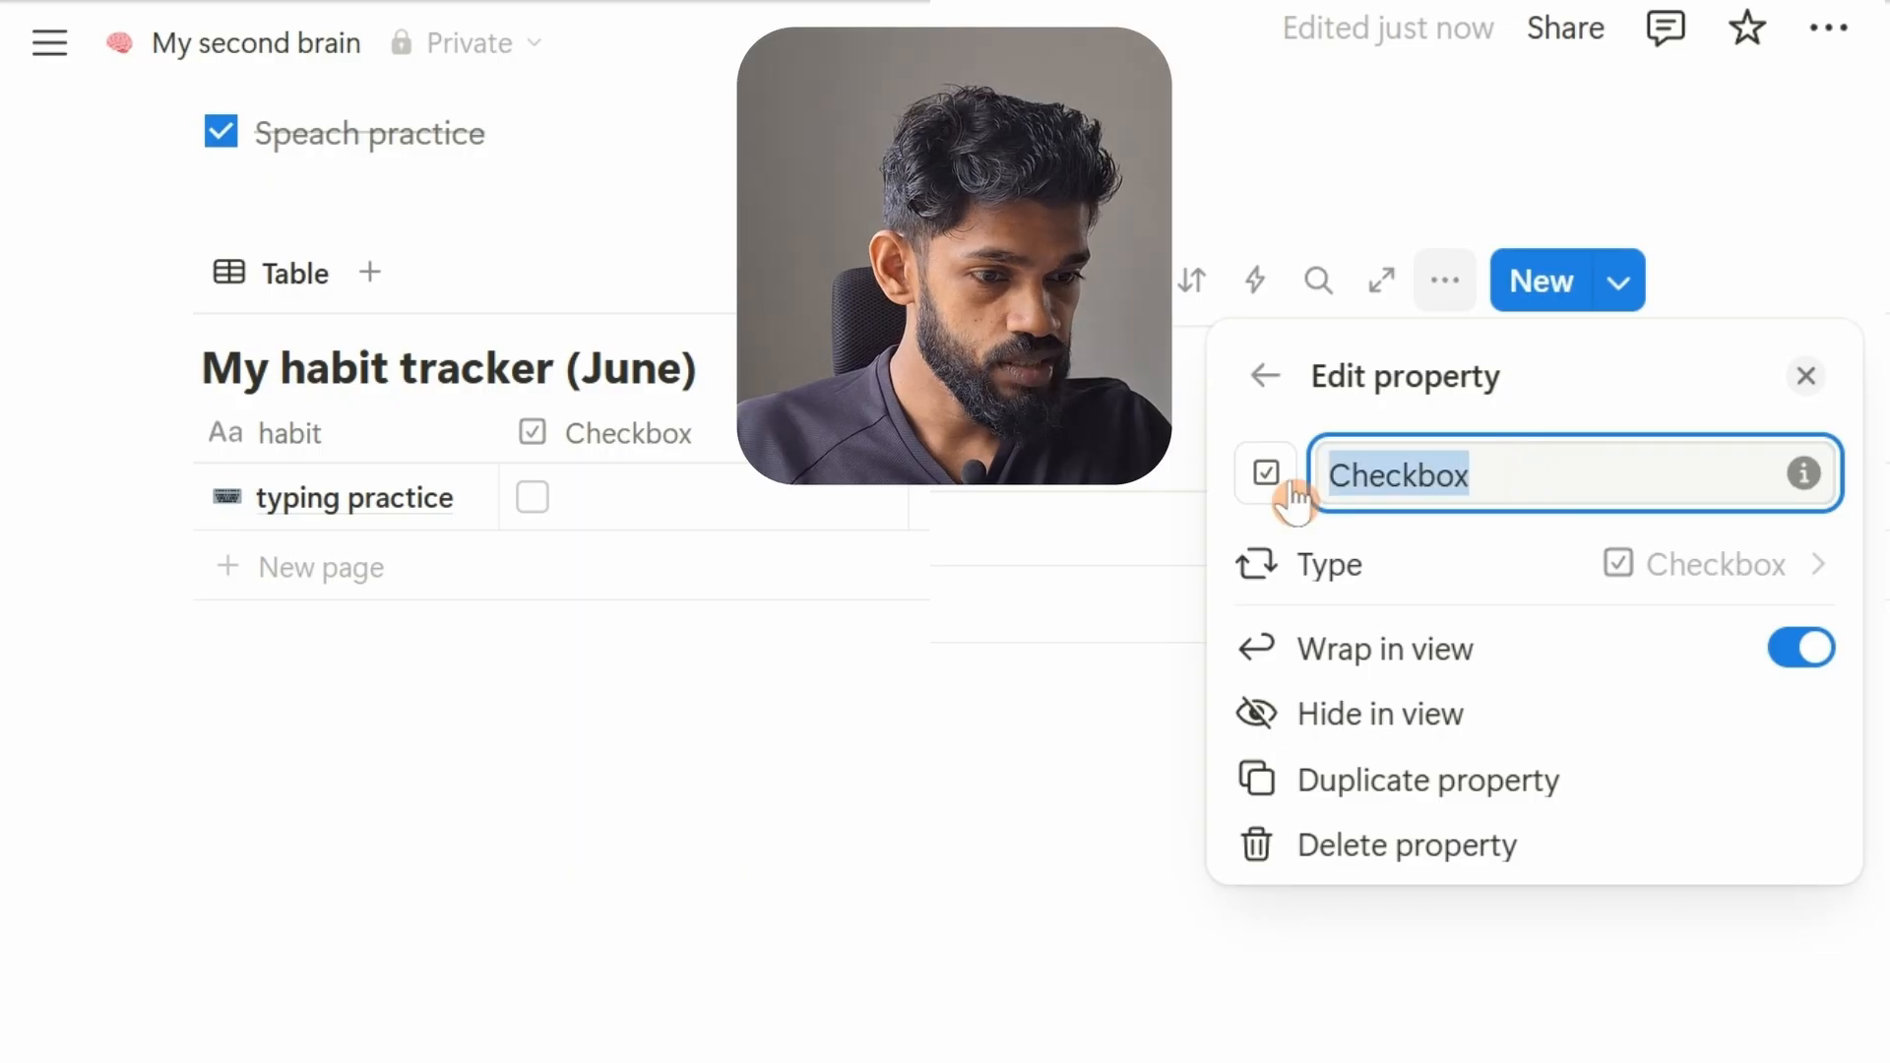
pyautogui.write('1')
pyautogui.press('Return')
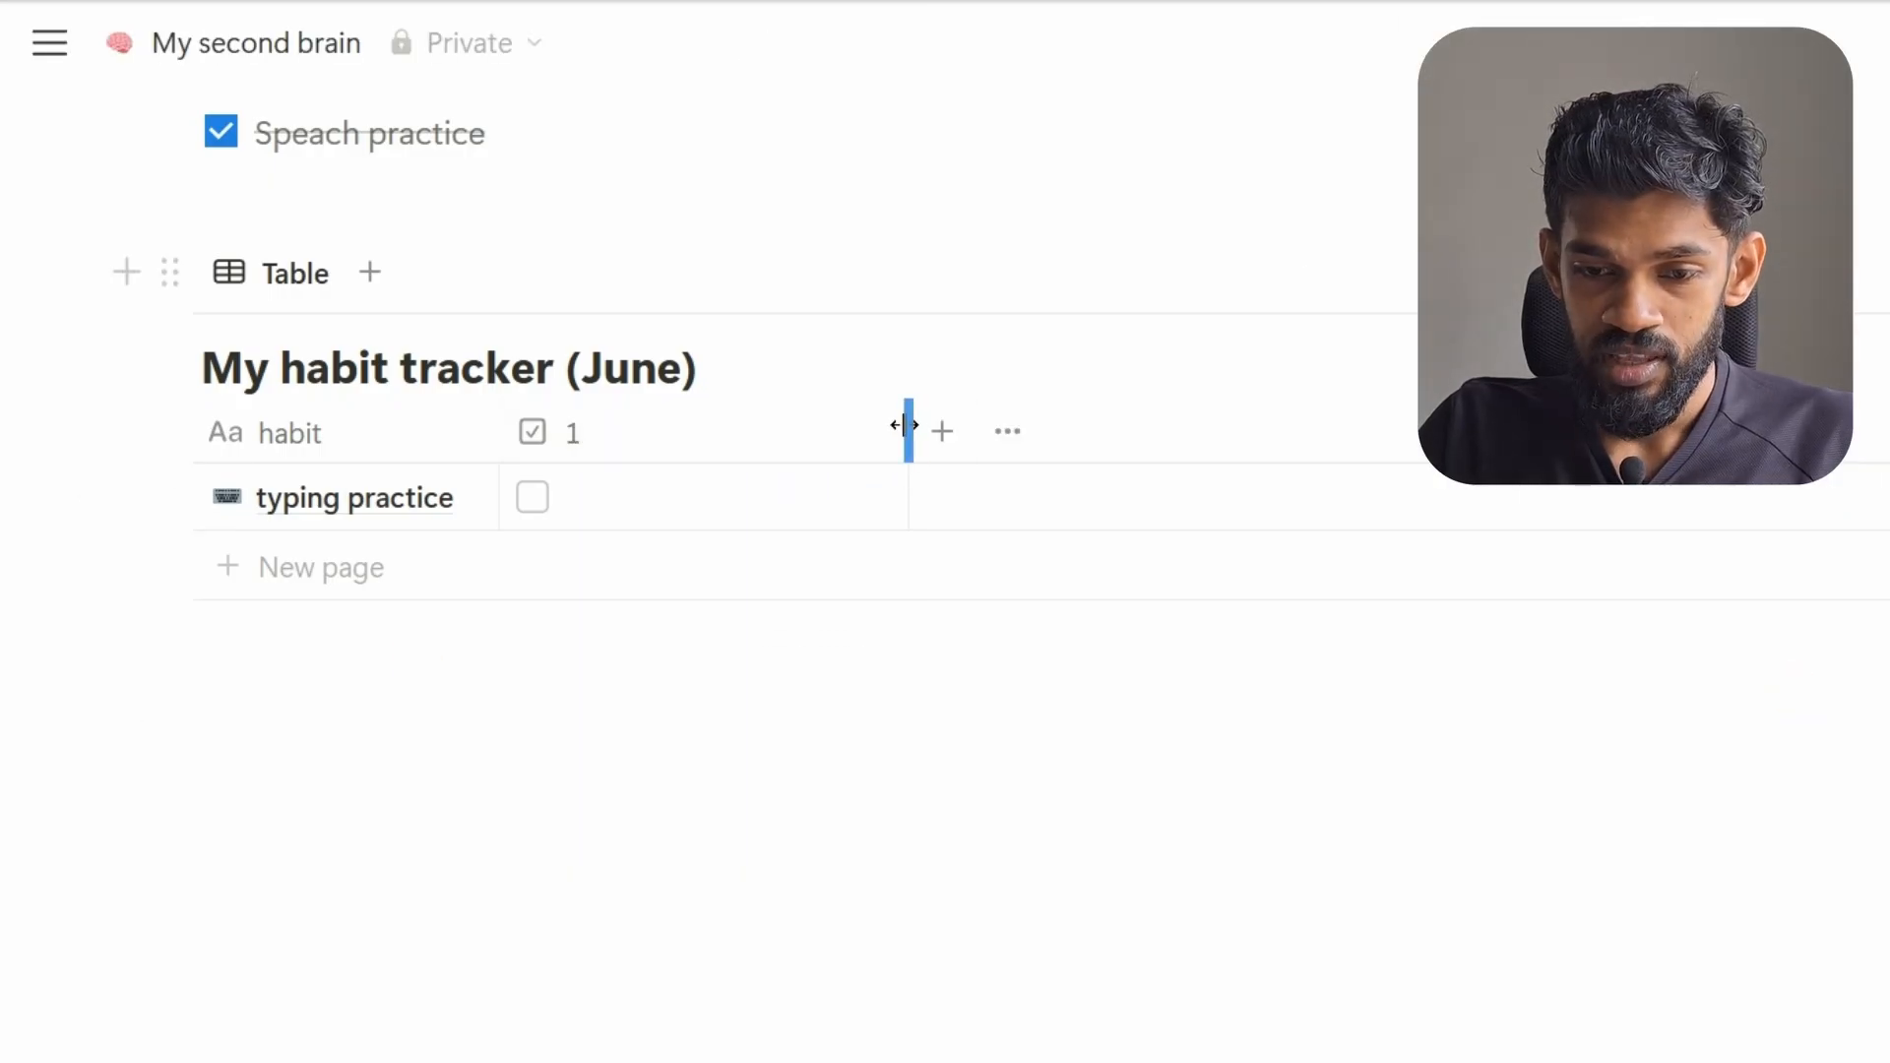
pyautogui.moveTo(905, 424); pyautogui.dragTo(610, 422)
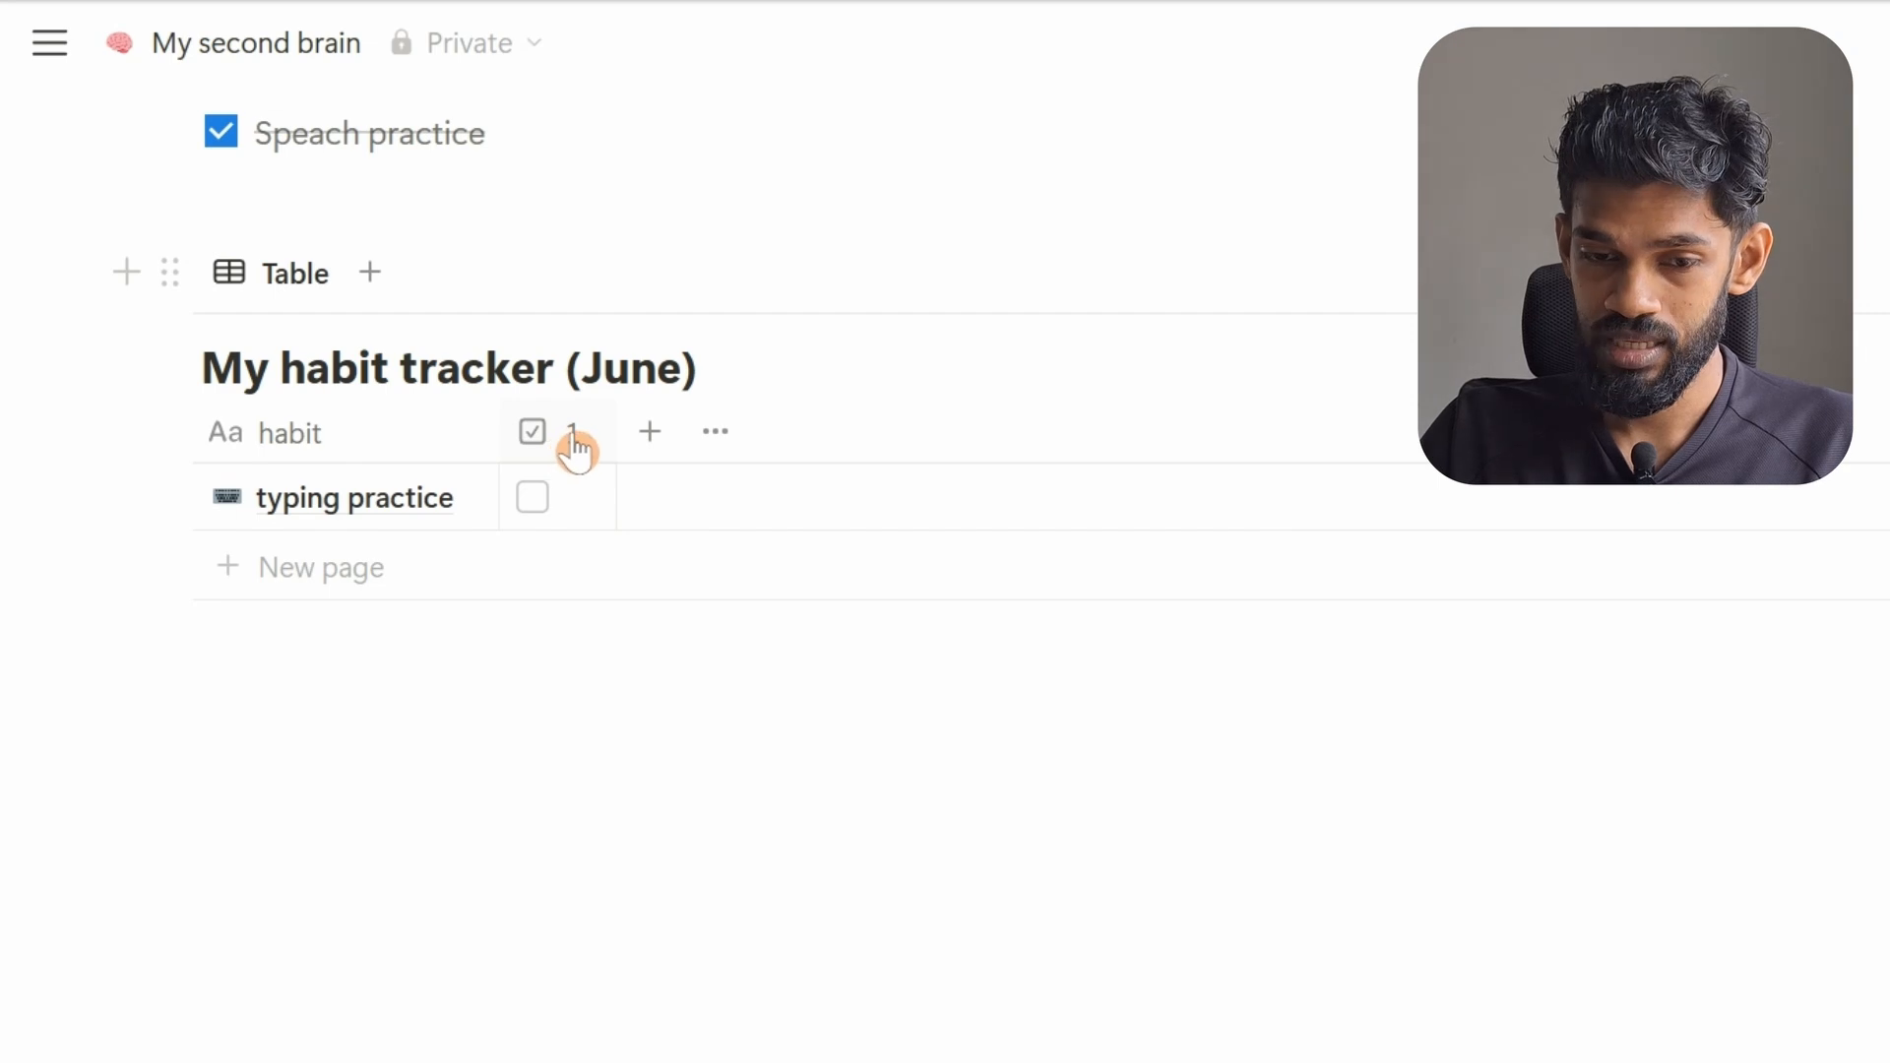
# Duplicate the checkbox property "1" and rename the copy "2"
pyautogui.click(595, 433)
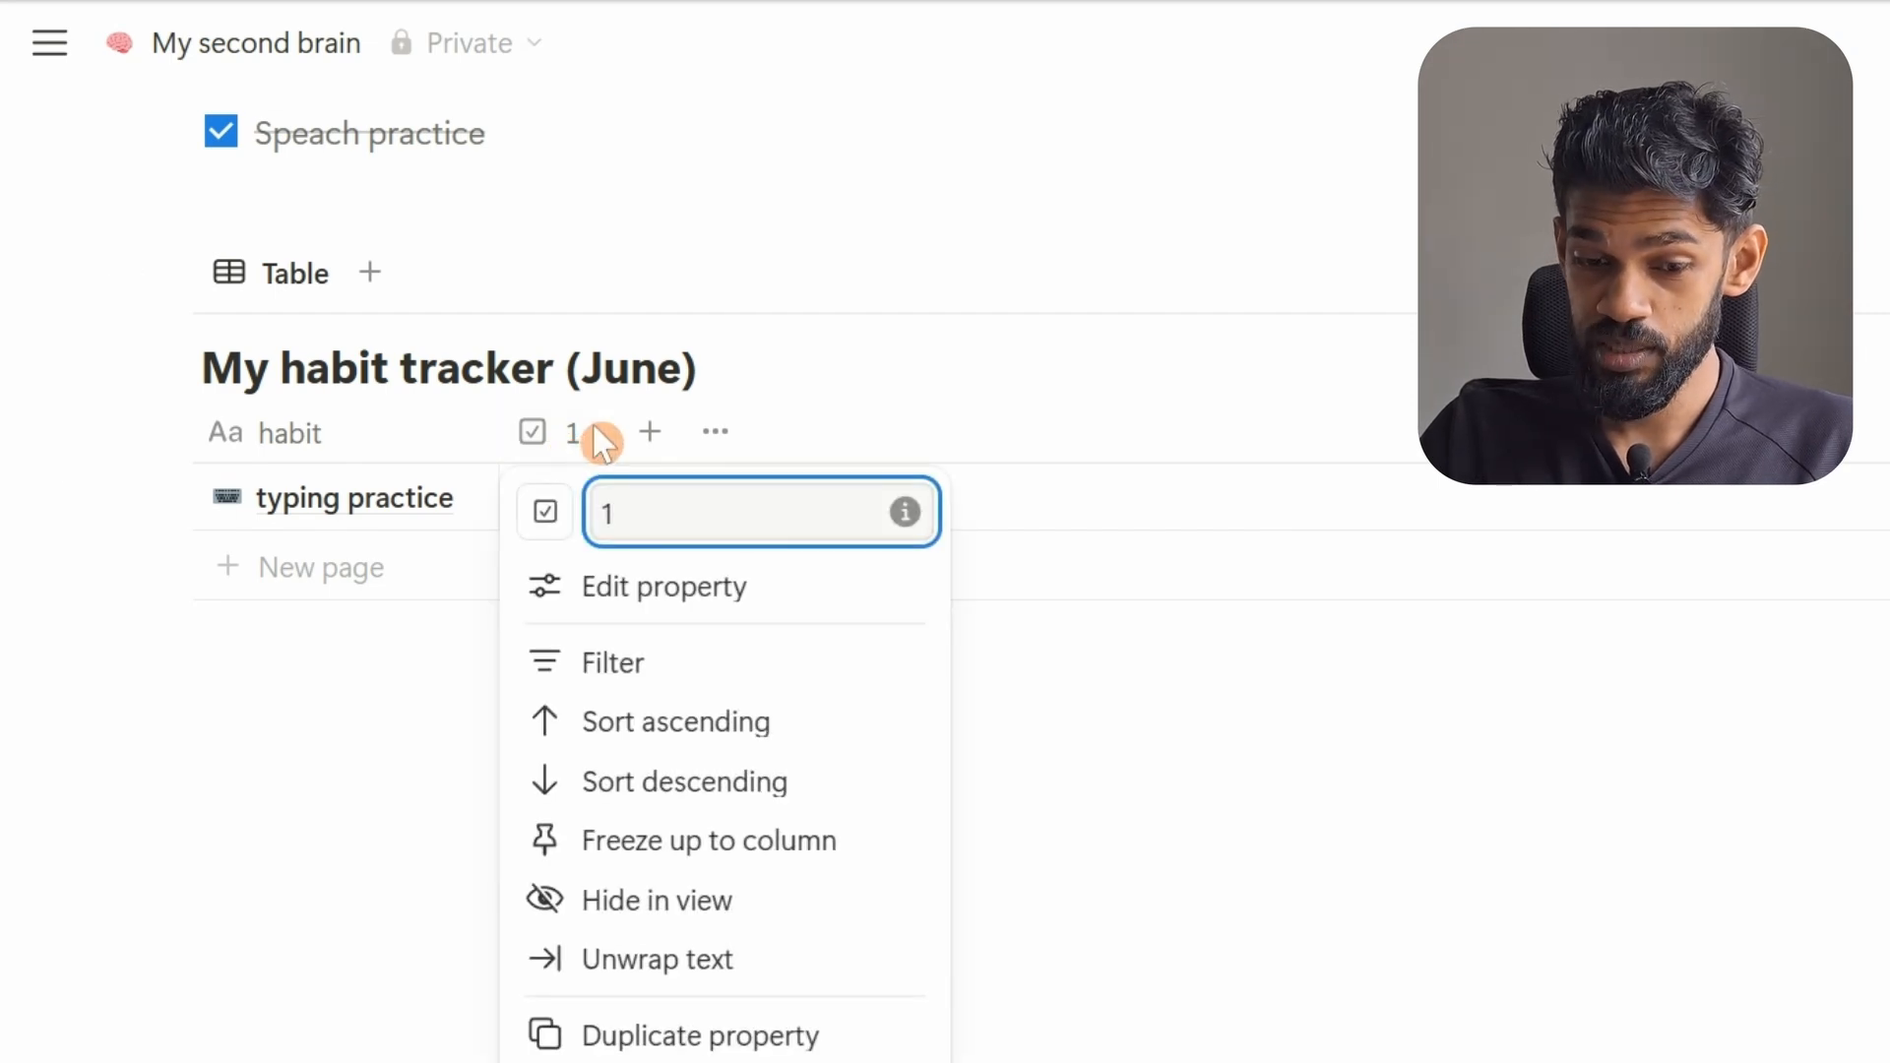
pyautogui.click(716, 1042)
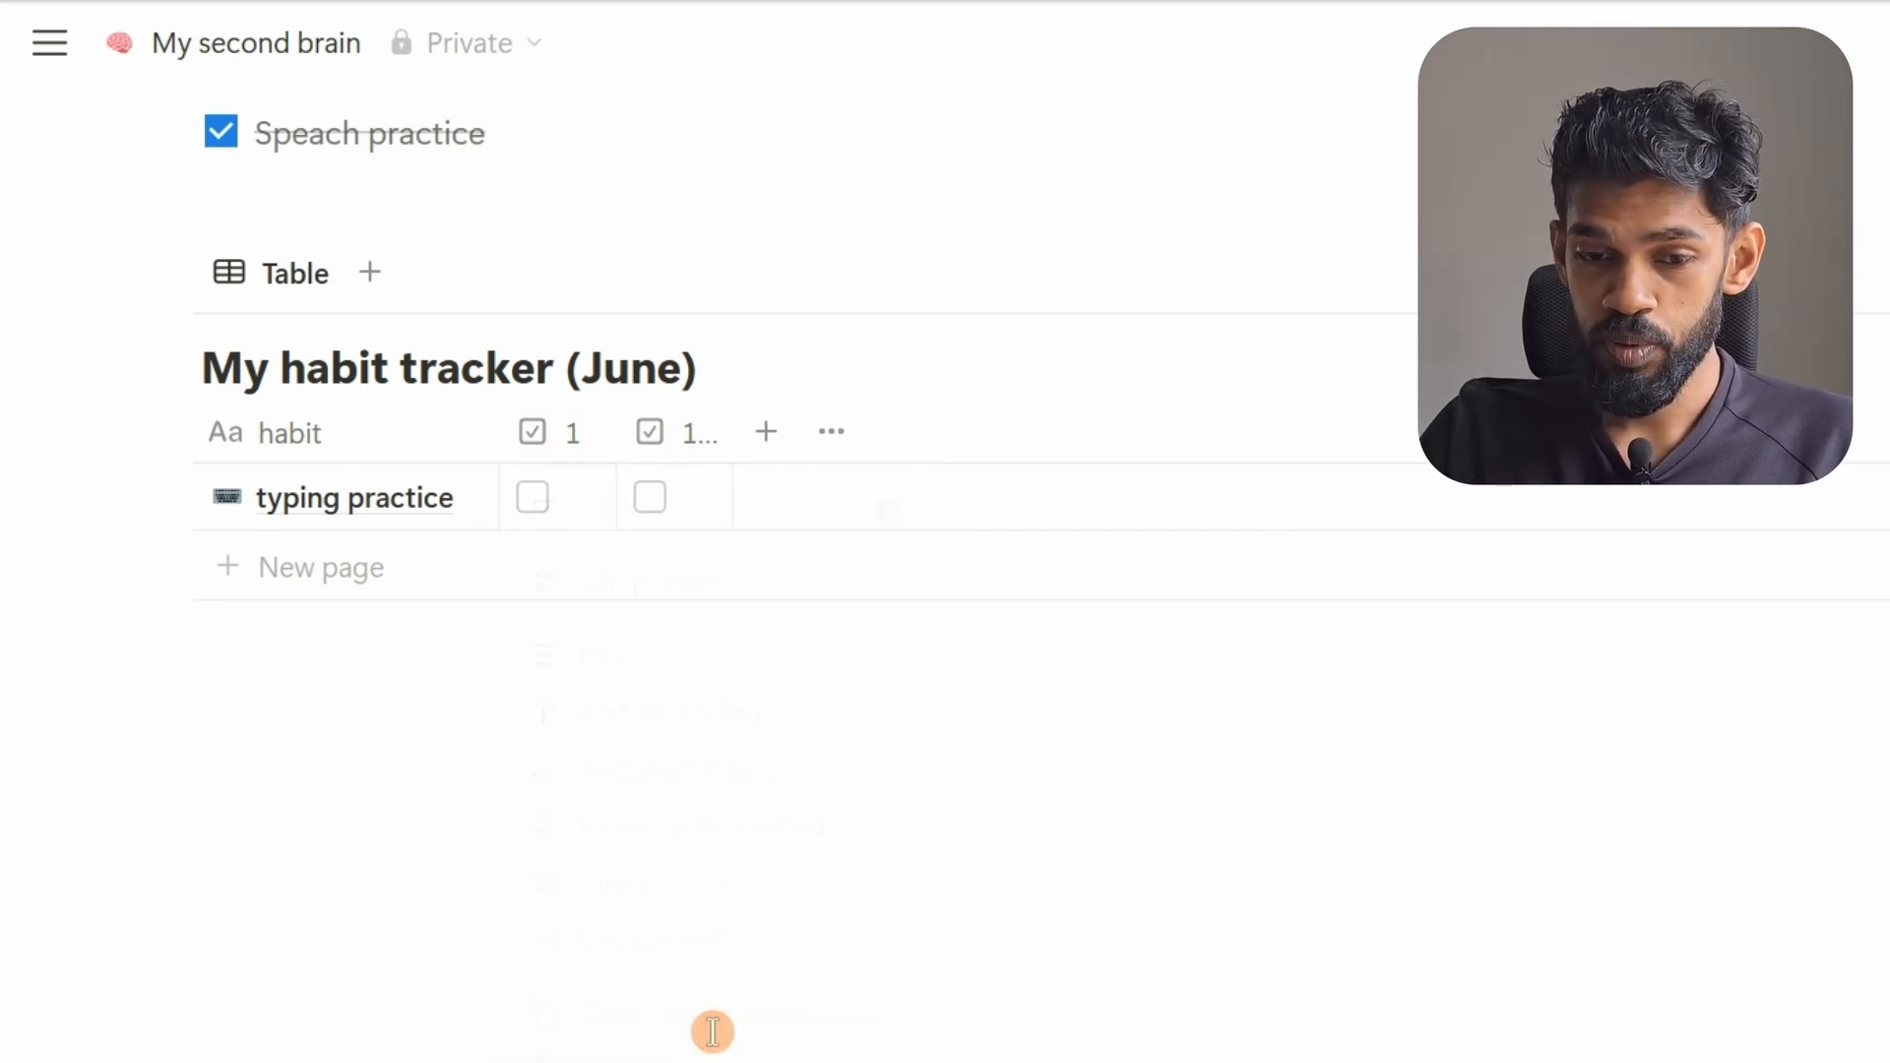
pyautogui.click(696, 435)
pyautogui.click(842, 529)
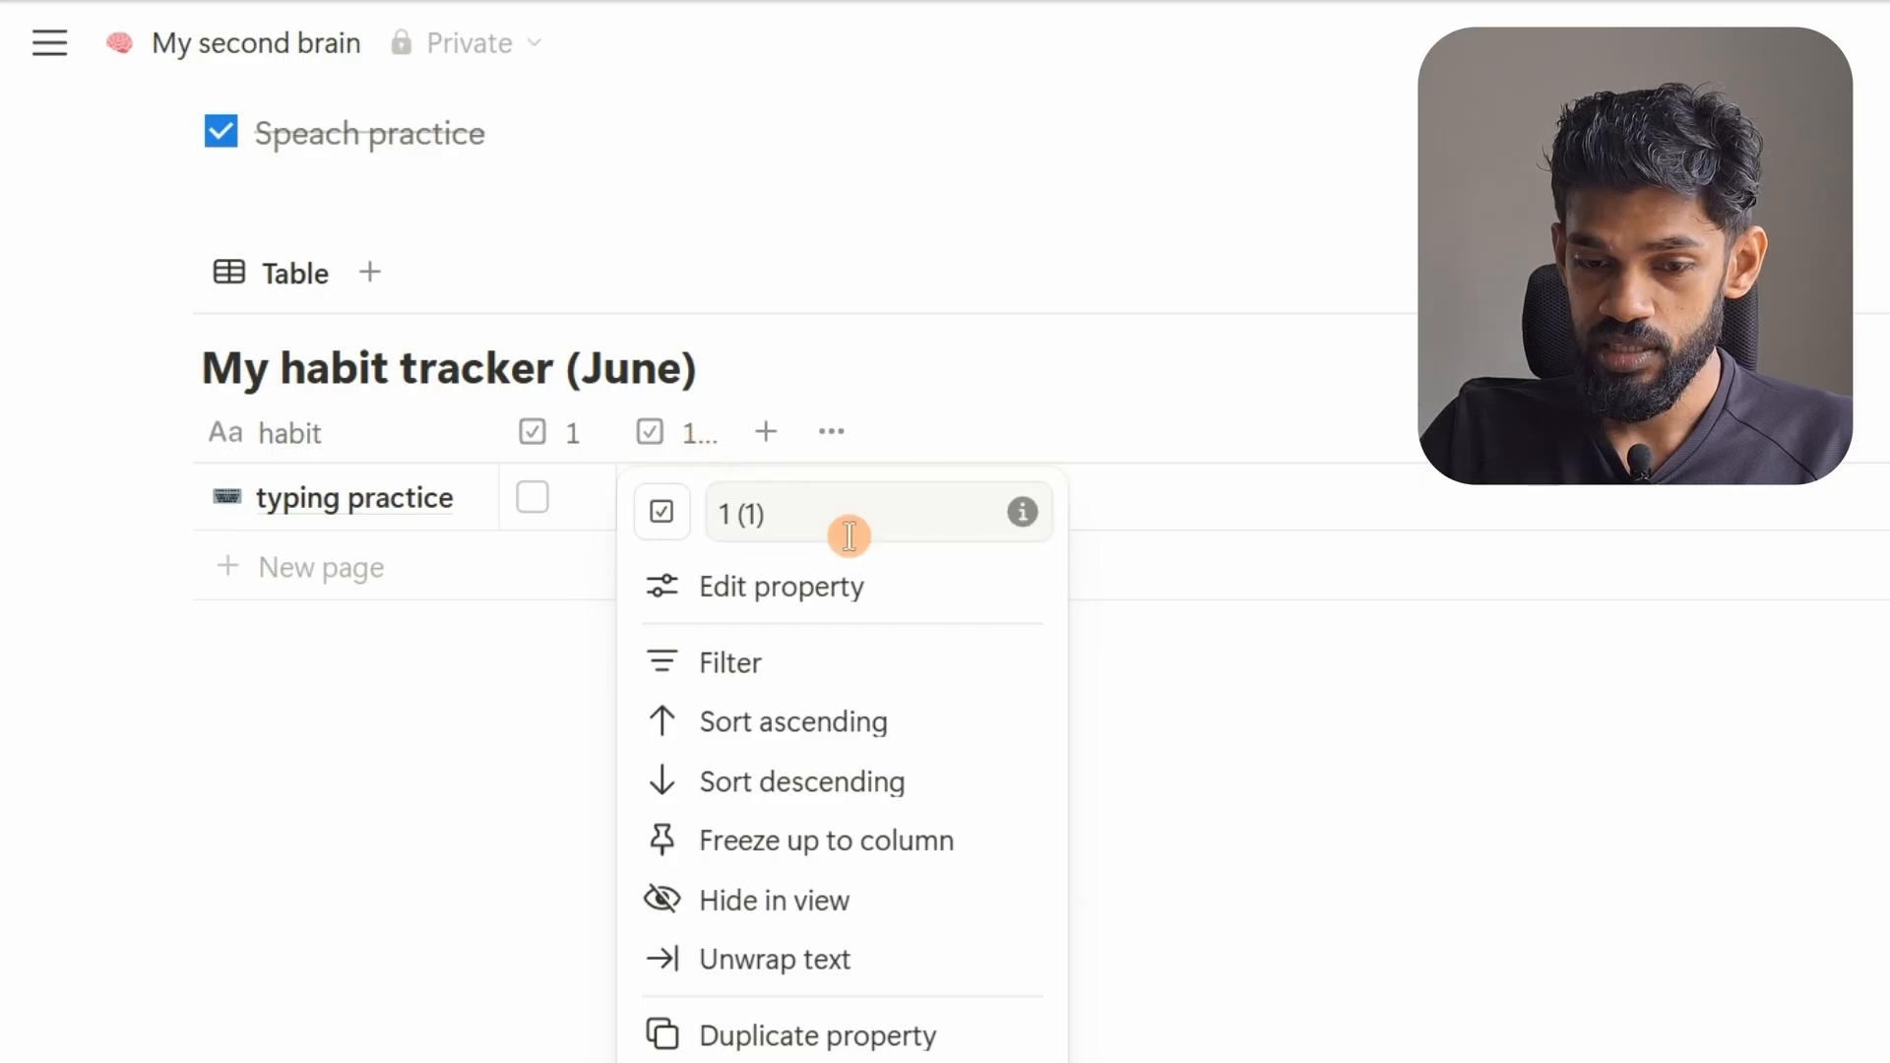
pyautogui.moveTo(787, 516); pyautogui.dragTo(700, 529)
pyautogui.write('2')
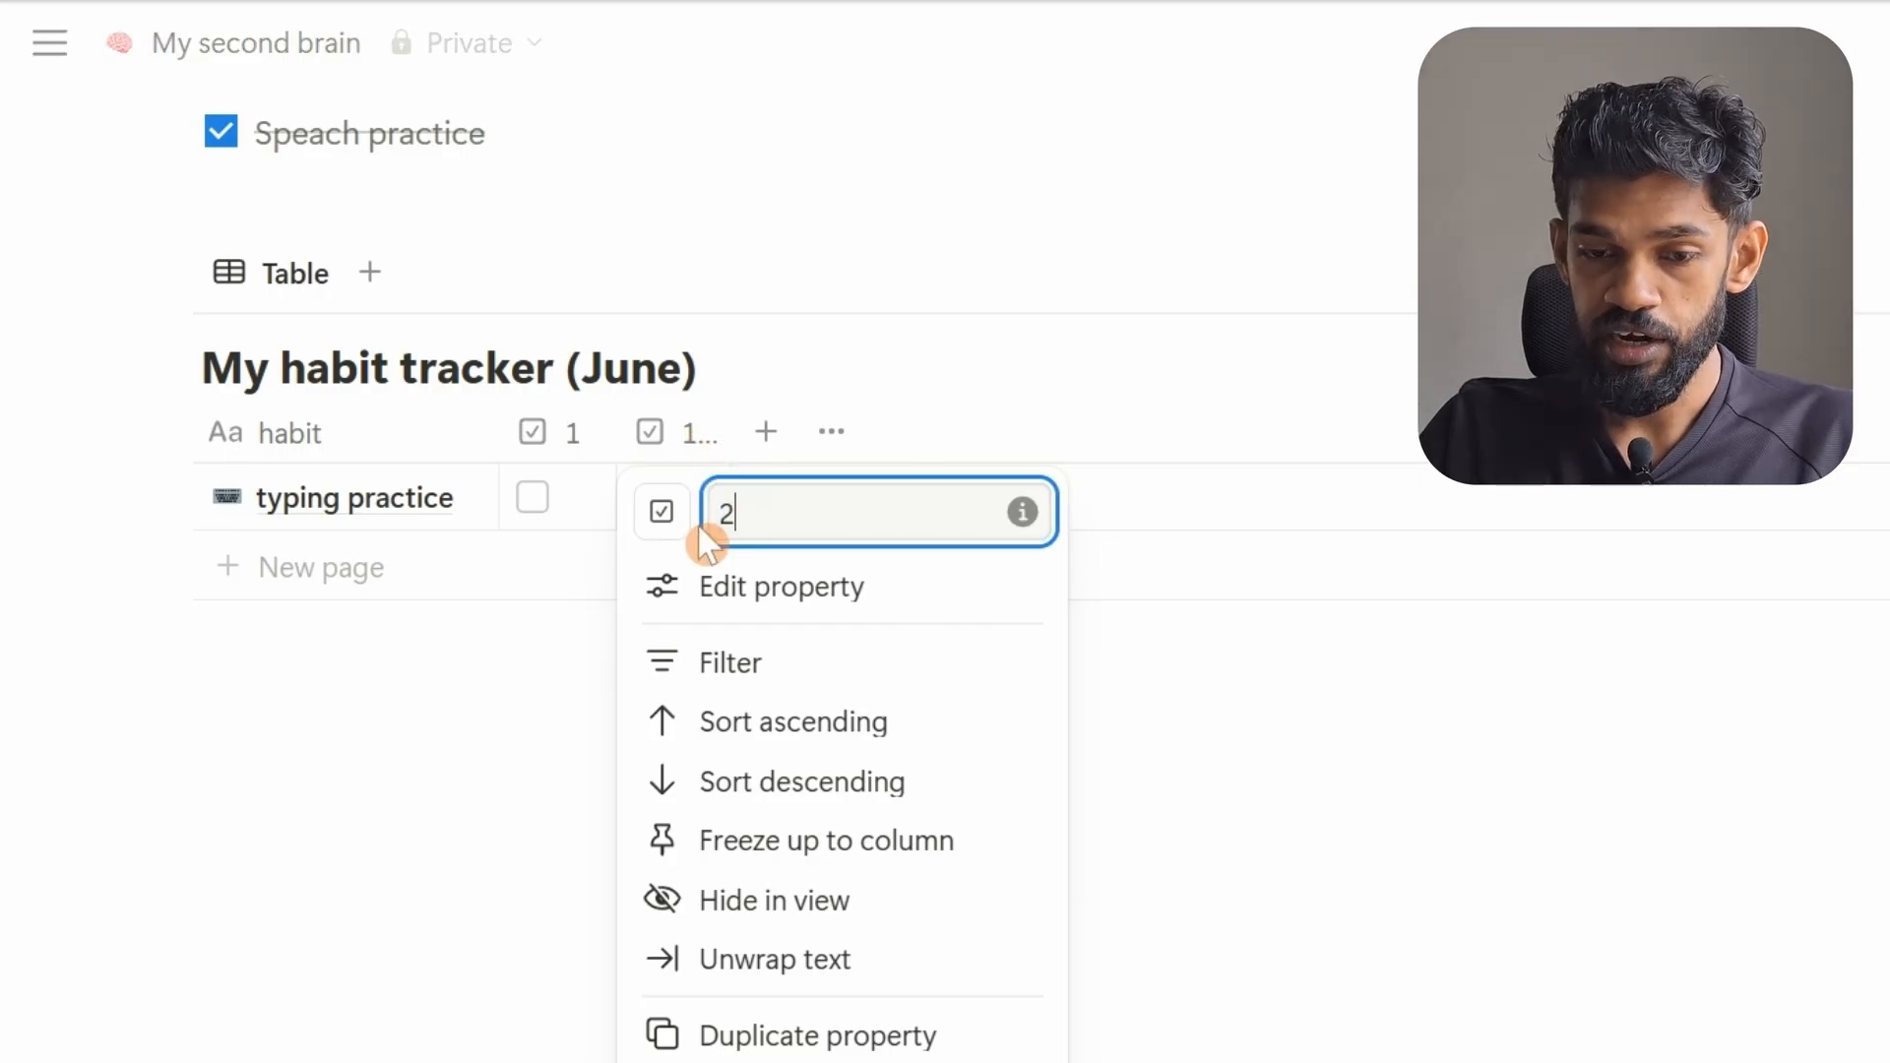
pyautogui.click(380, 790)
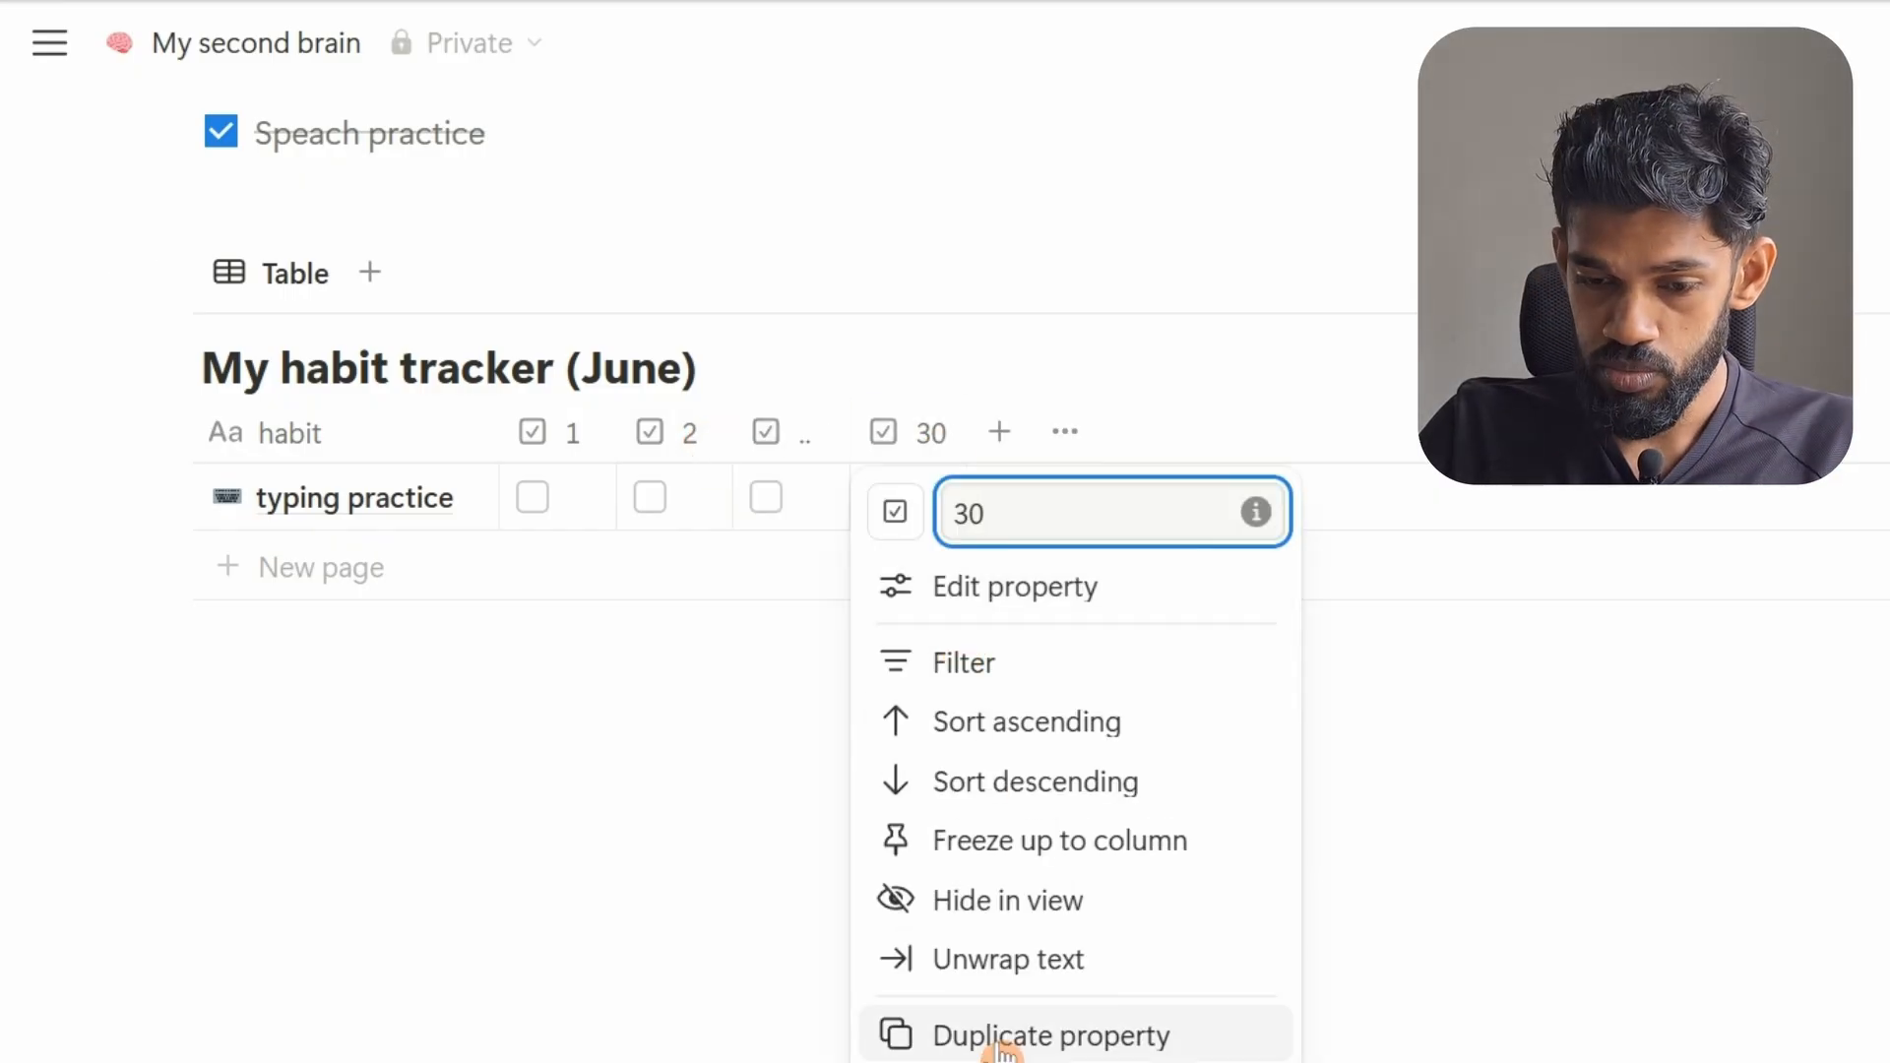
# Duplicate the checkbox property "30" and rename the copy "31"
pyautogui.click(1004, 1033)
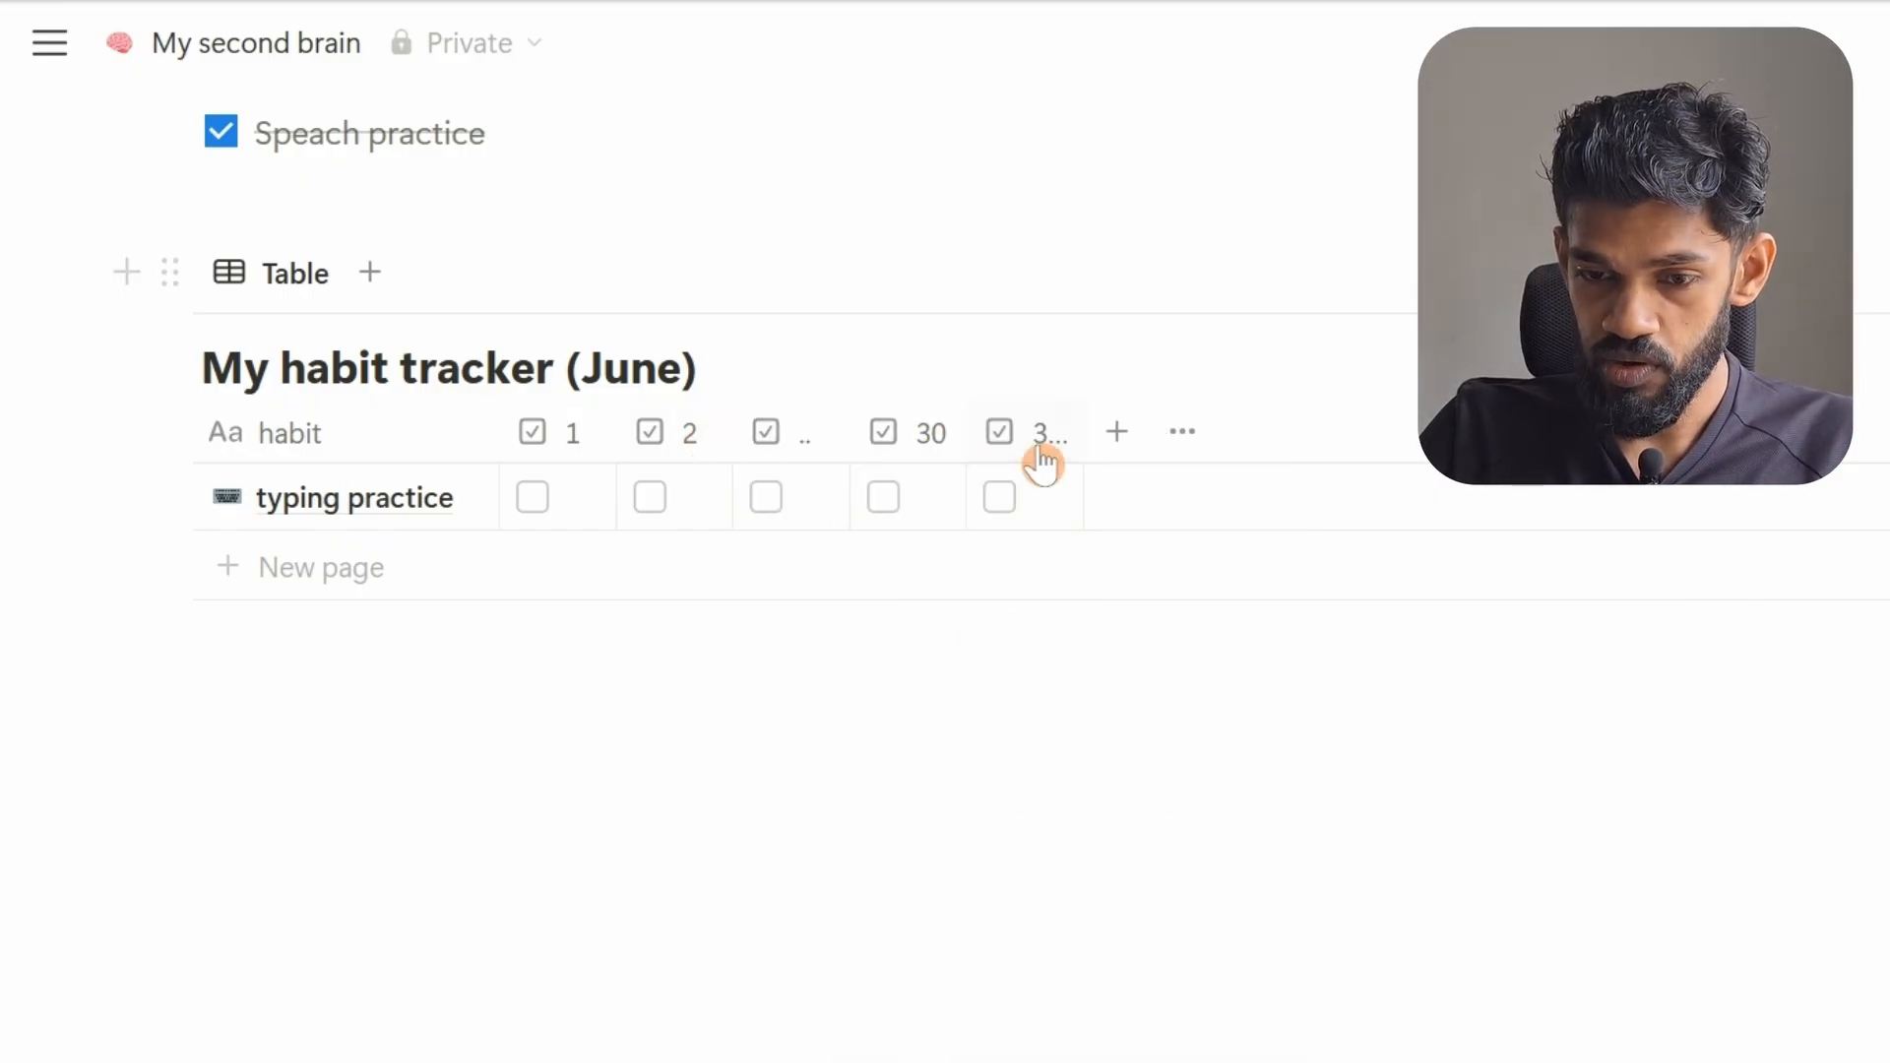
pyautogui.click(1040, 448)
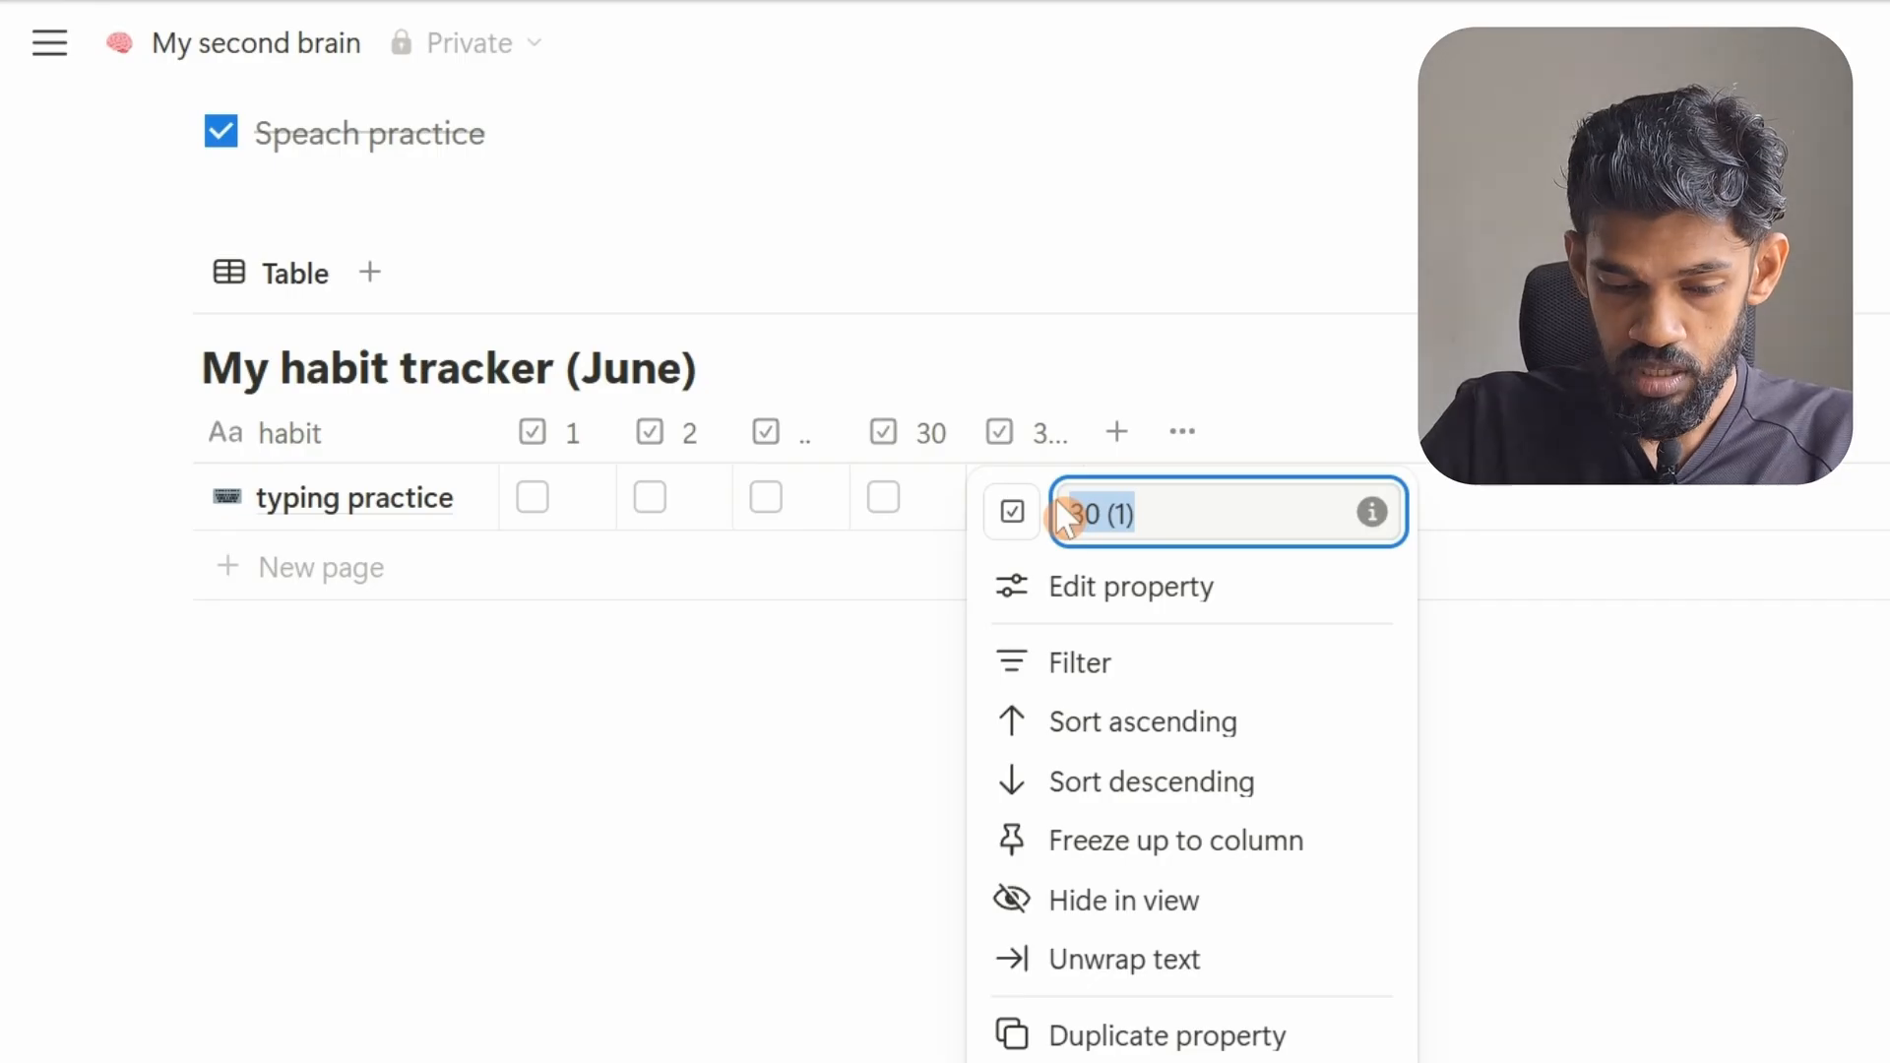
pyautogui.write('31')
pyautogui.click(755, 818)
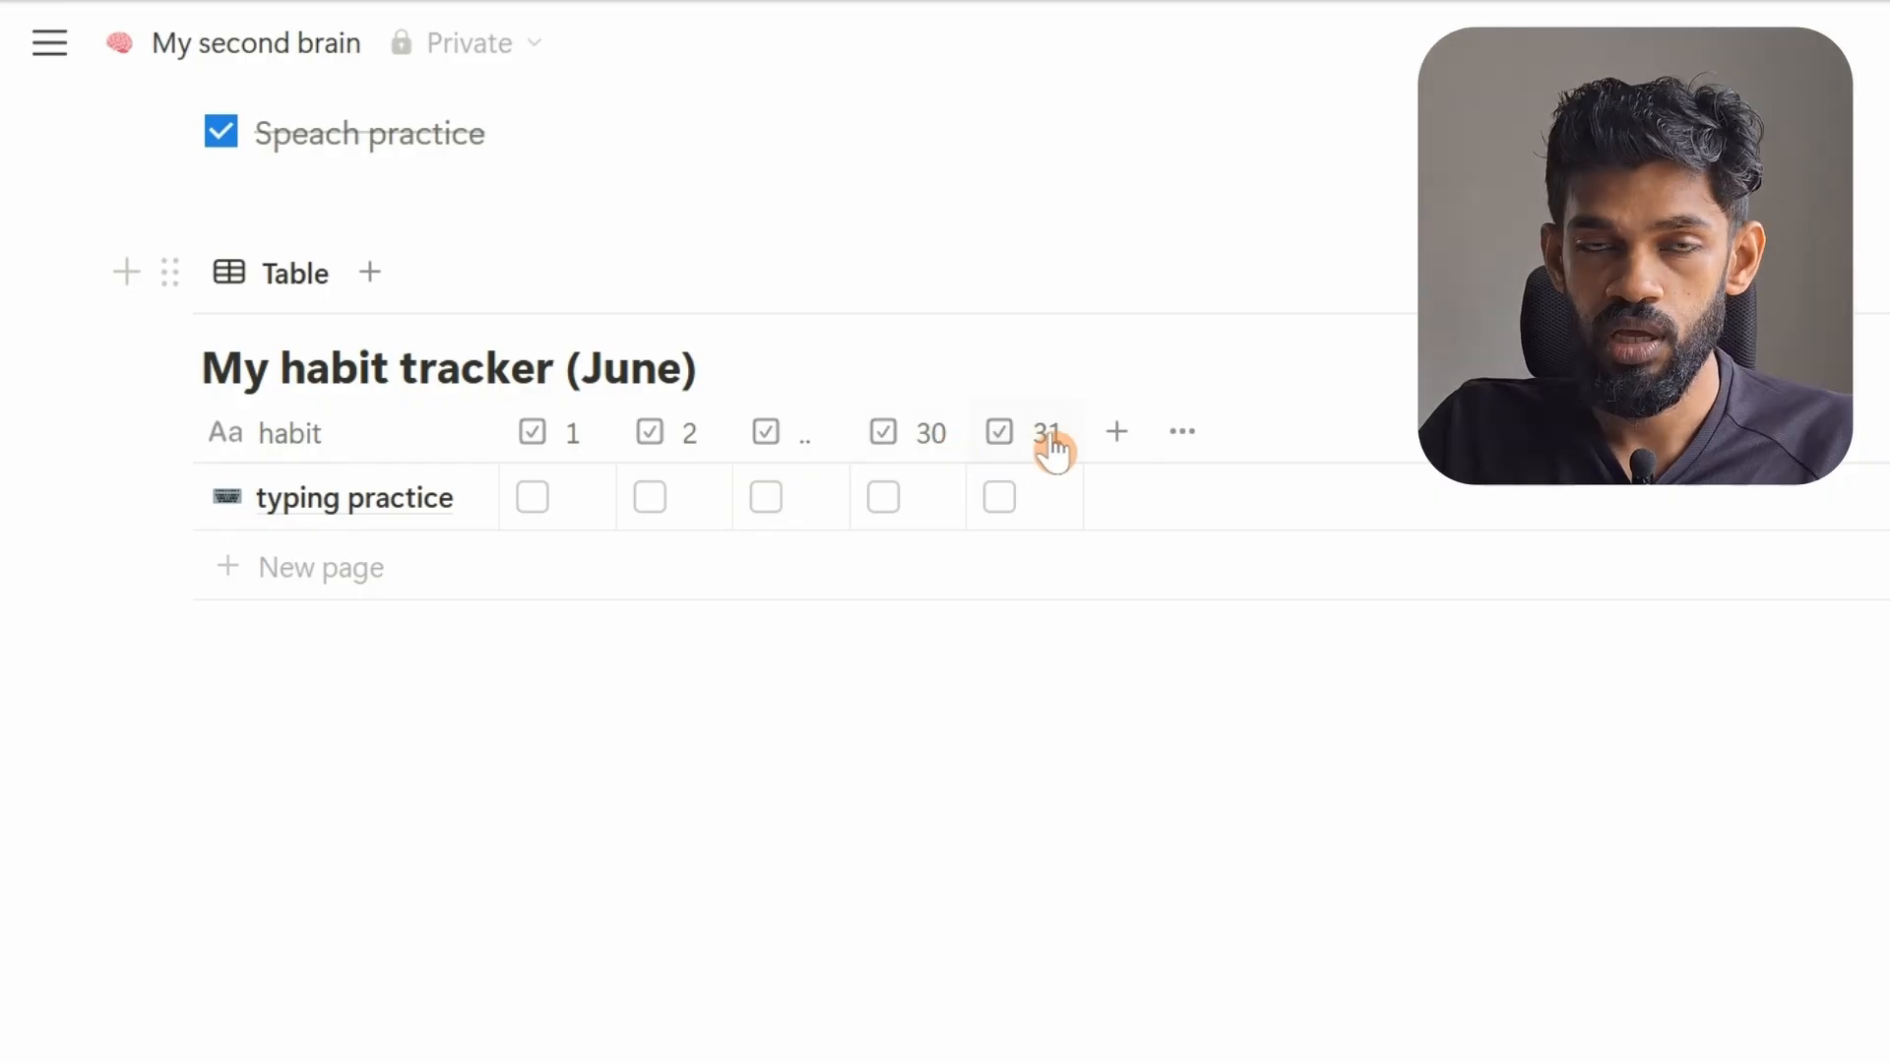
# Tick the day 1 checkbox for typing practice and clear it again
pyautogui.click(534, 498)
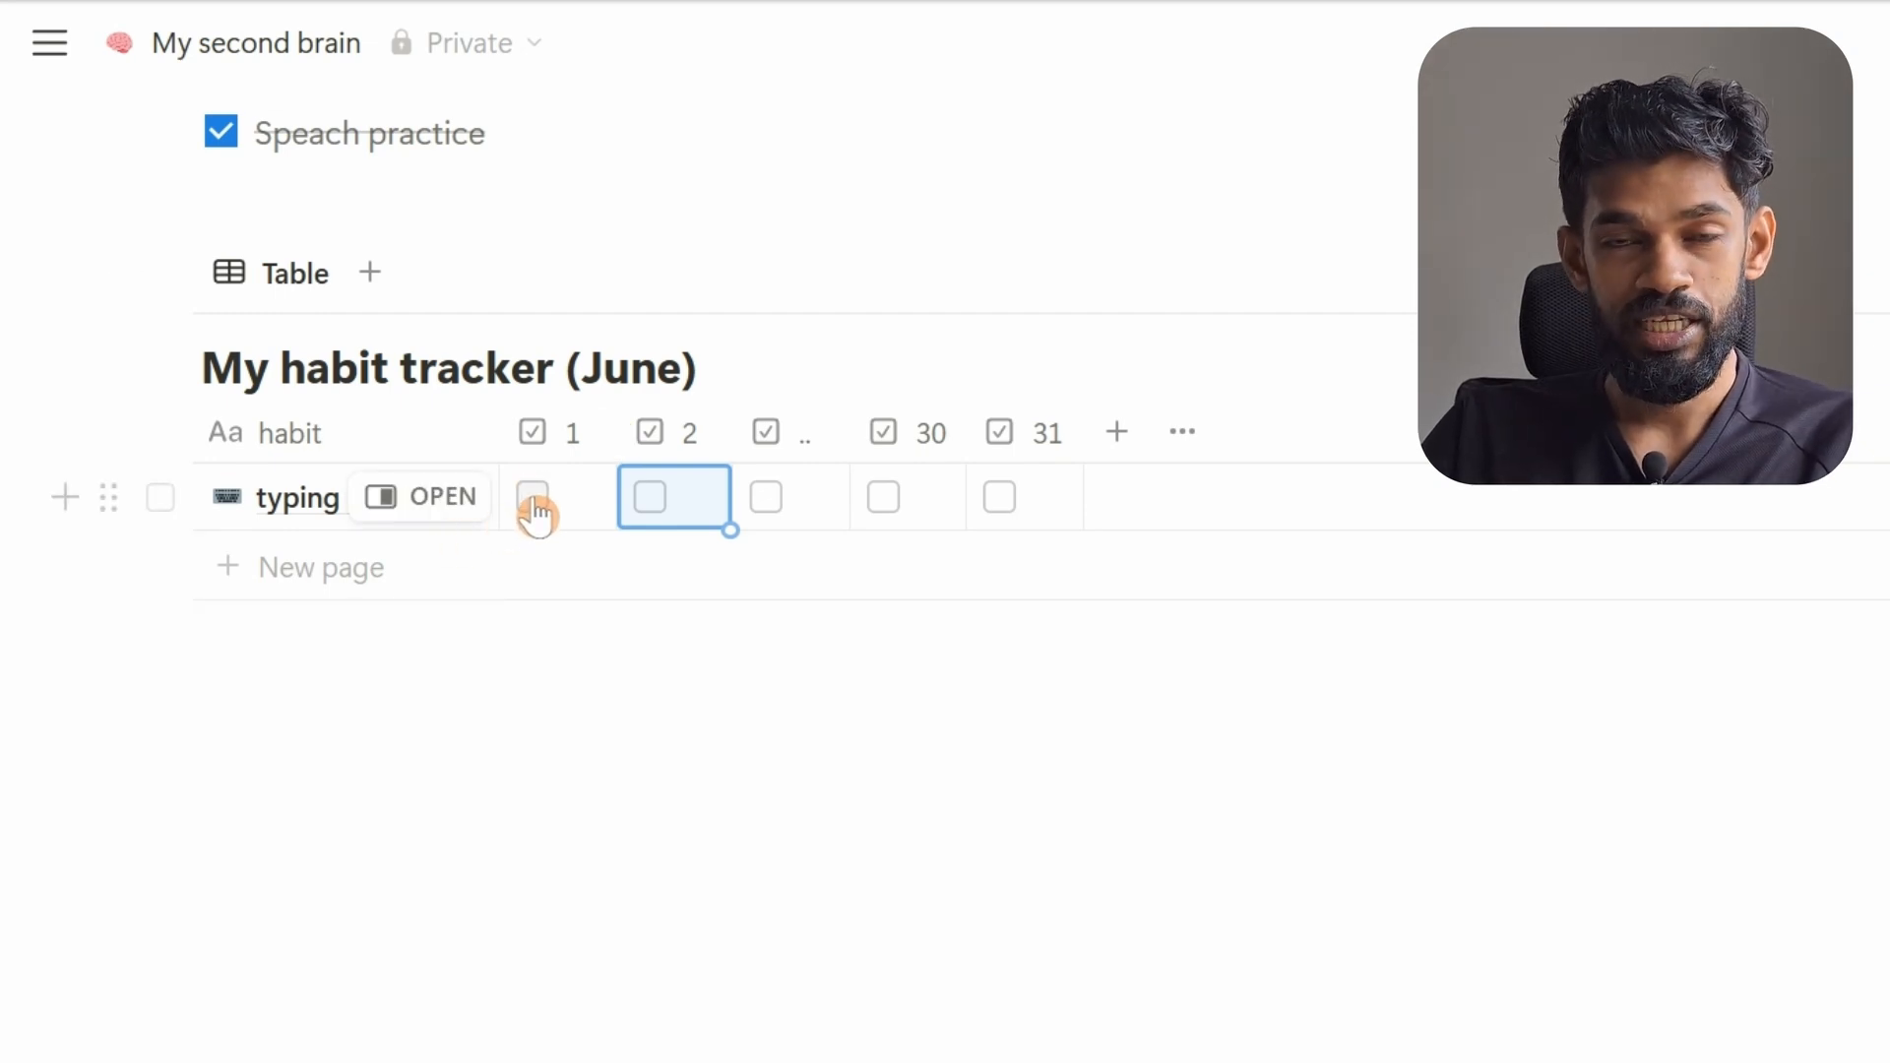
pyautogui.click(533, 498)
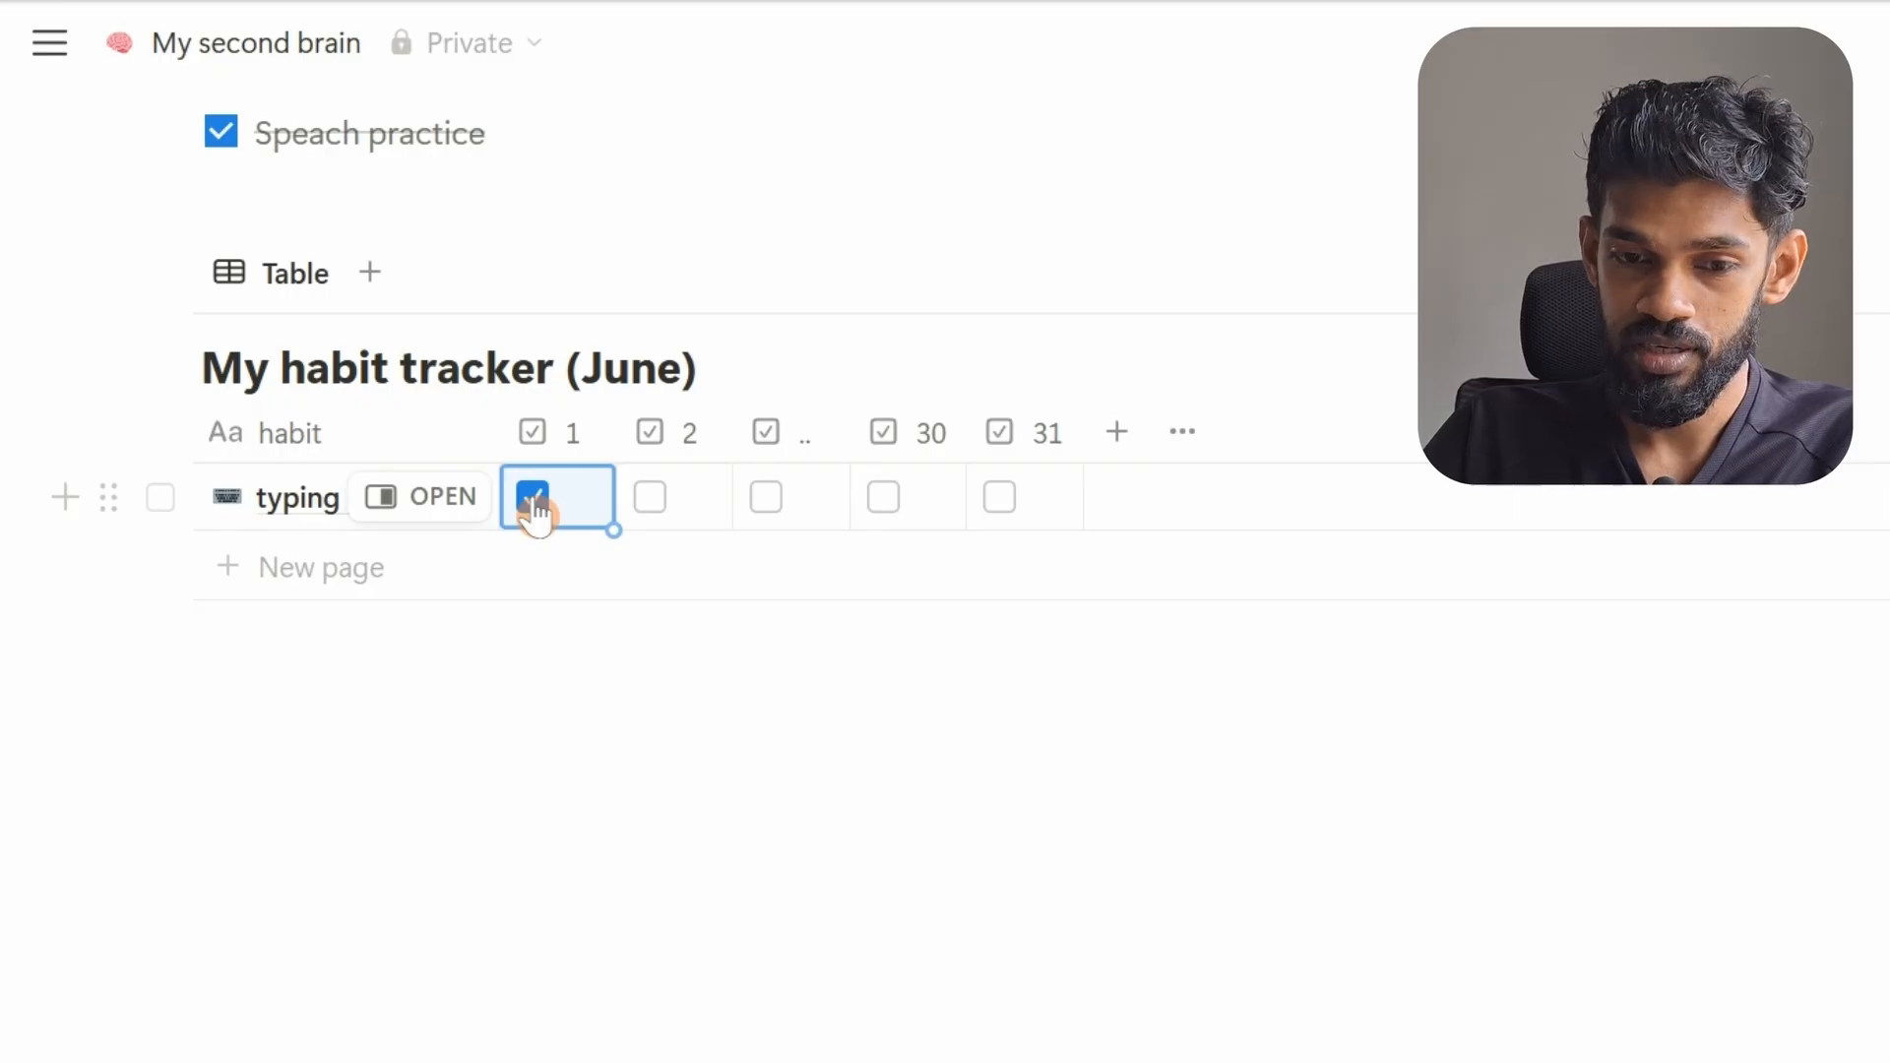
pyautogui.click(532, 498)
pyautogui.click(451, 759)
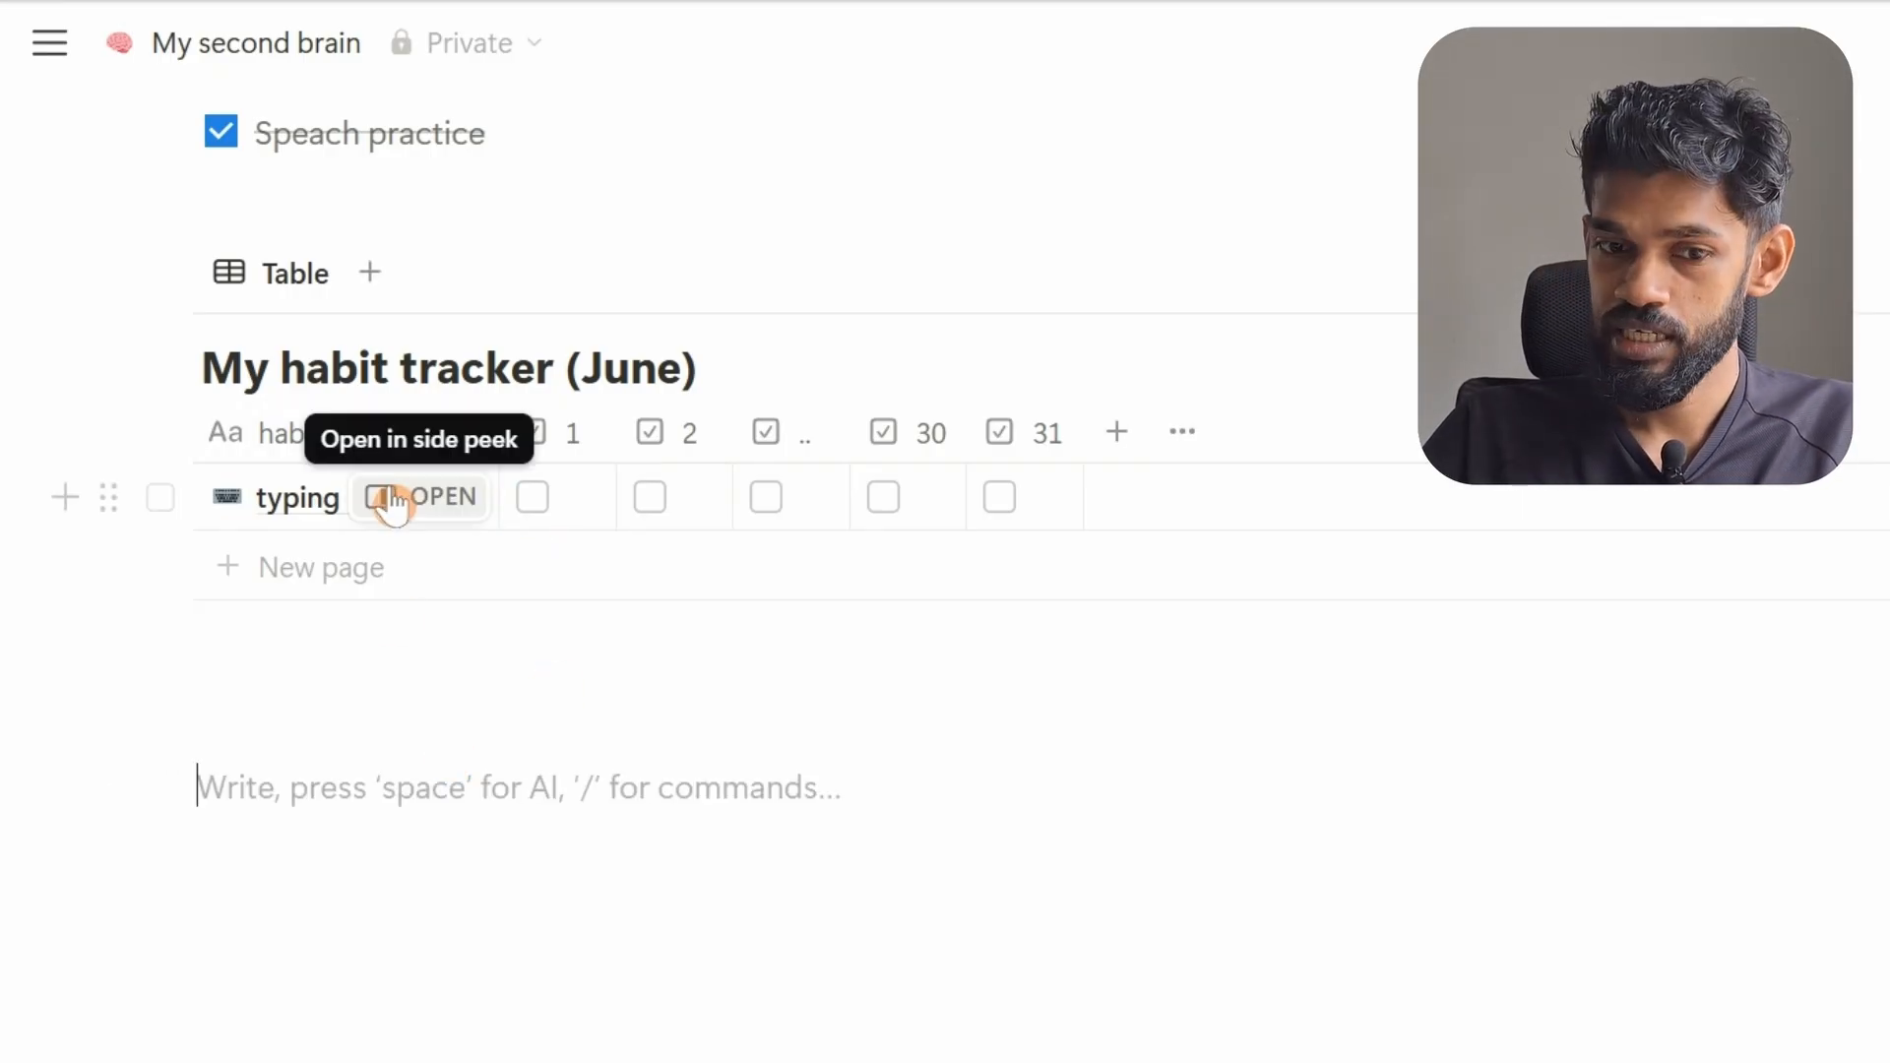
# Duplicate the typing practice row in the June habit table
pyautogui.scroll(3, 387, 498)
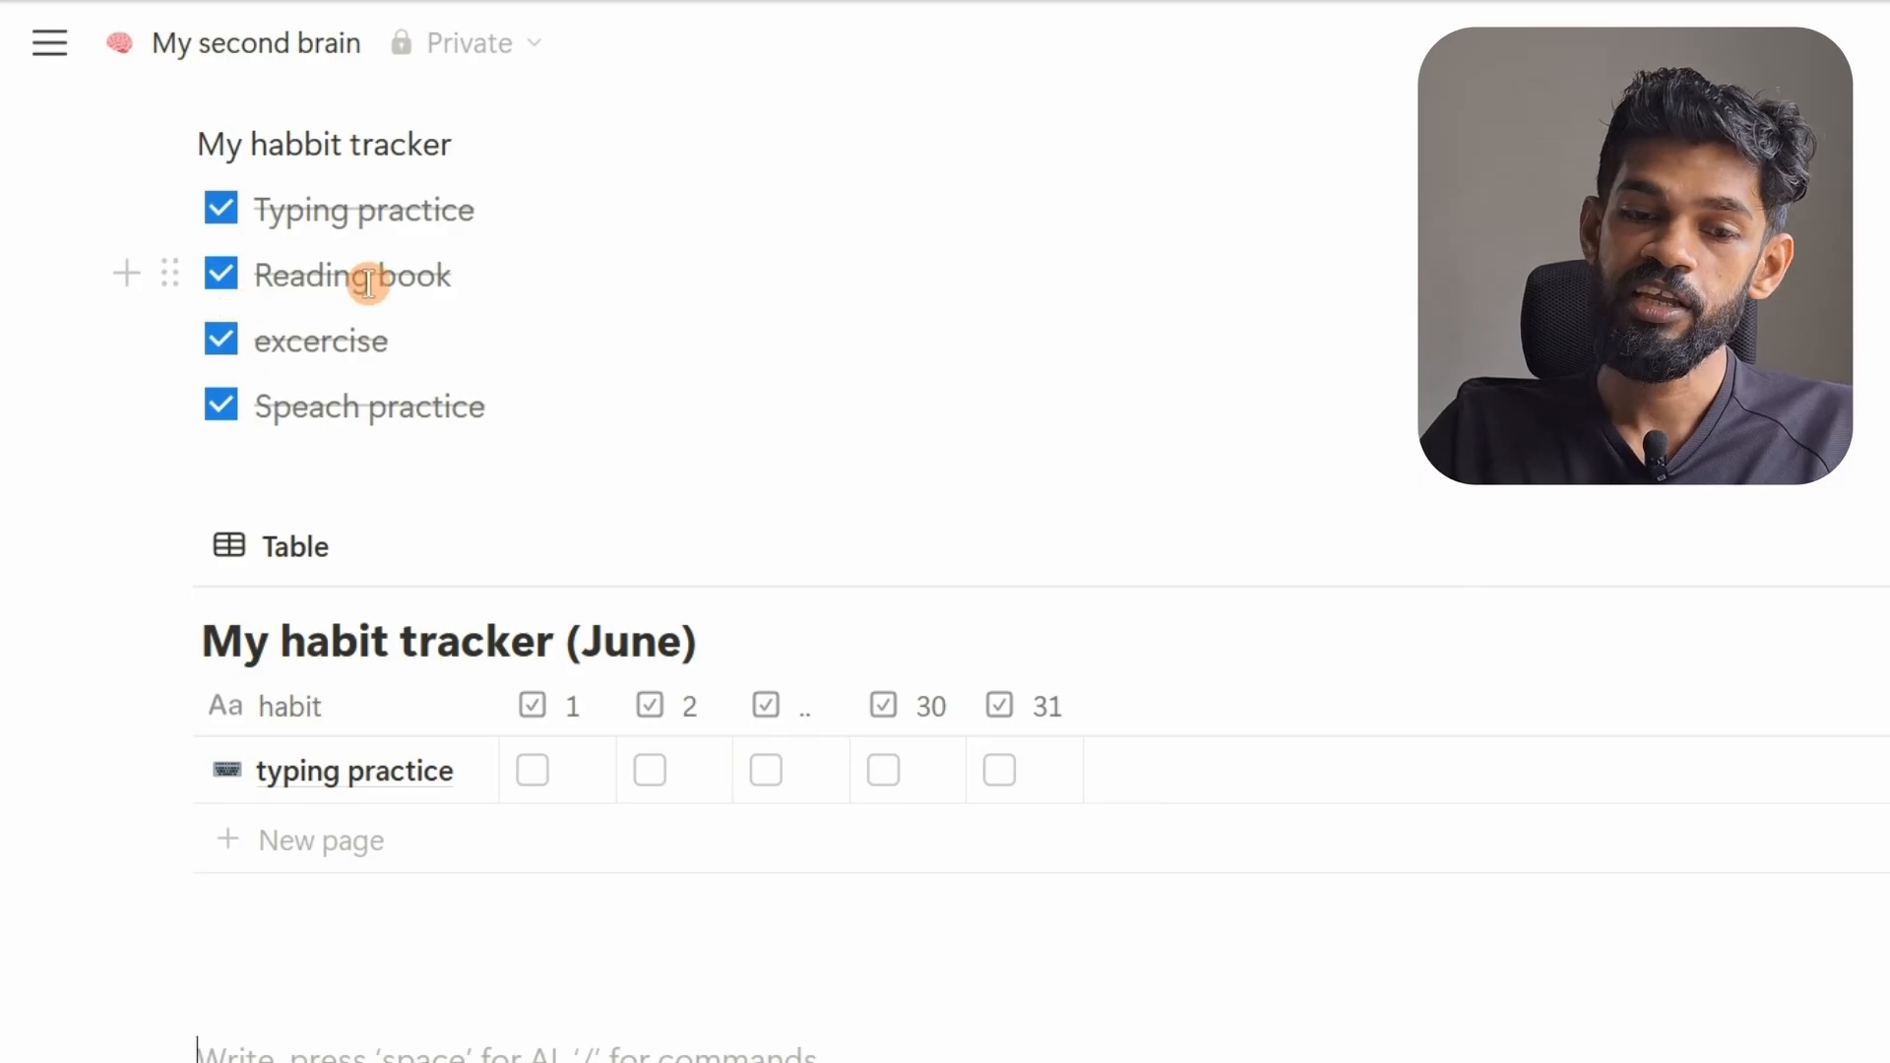
pyautogui.scroll(-2, 512, 571)
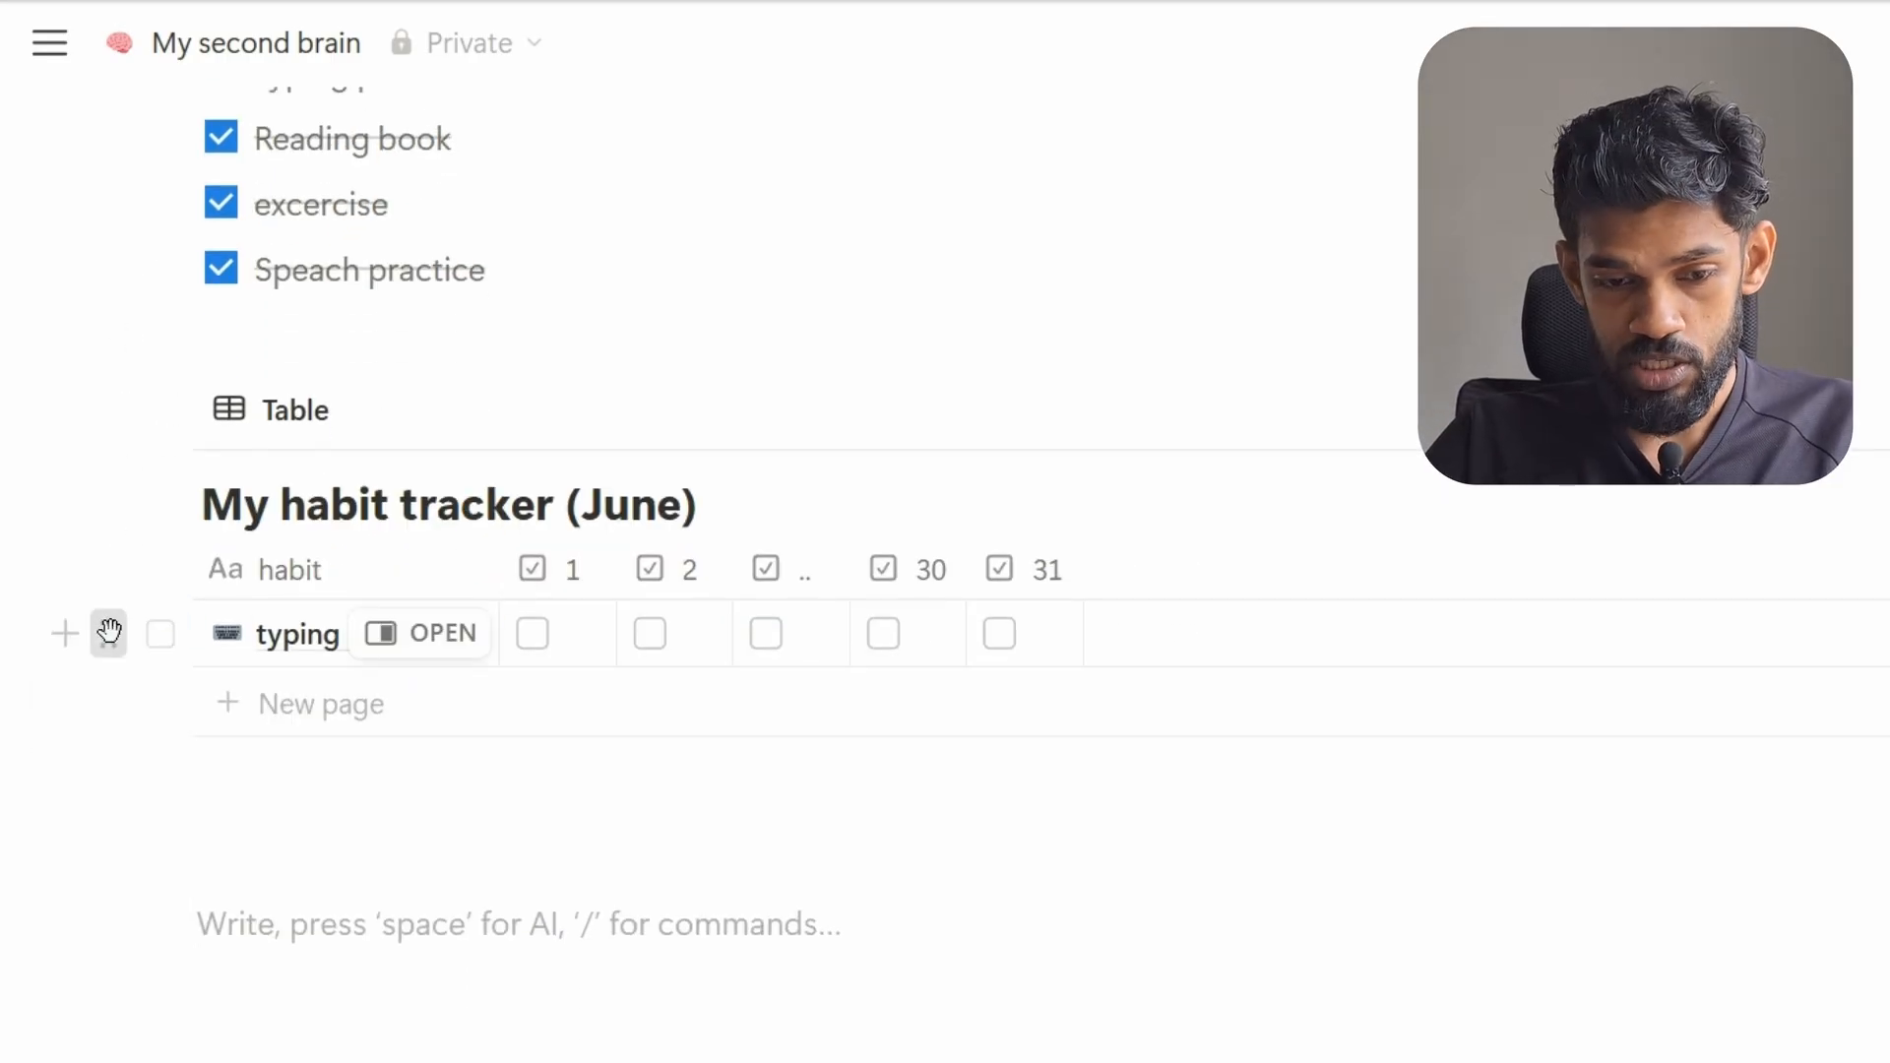
pyautogui.click(108, 630)
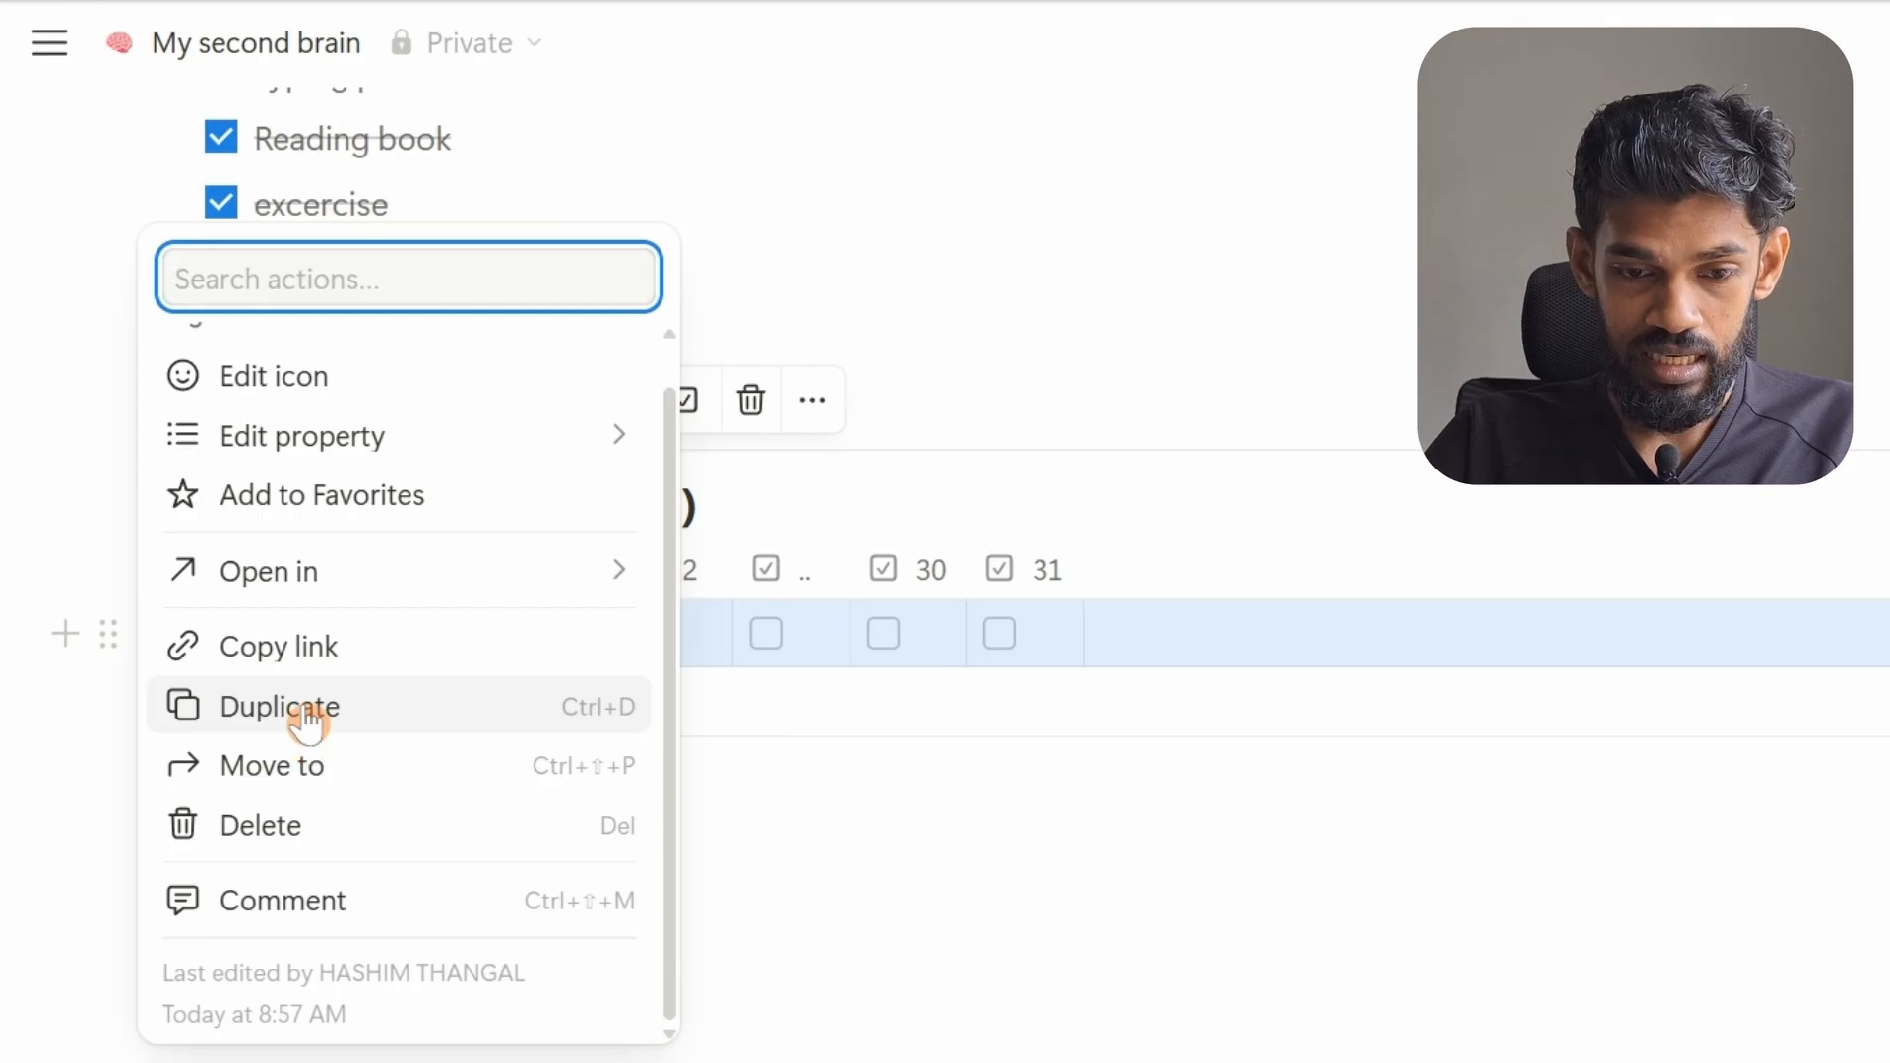
pyautogui.click(308, 709)
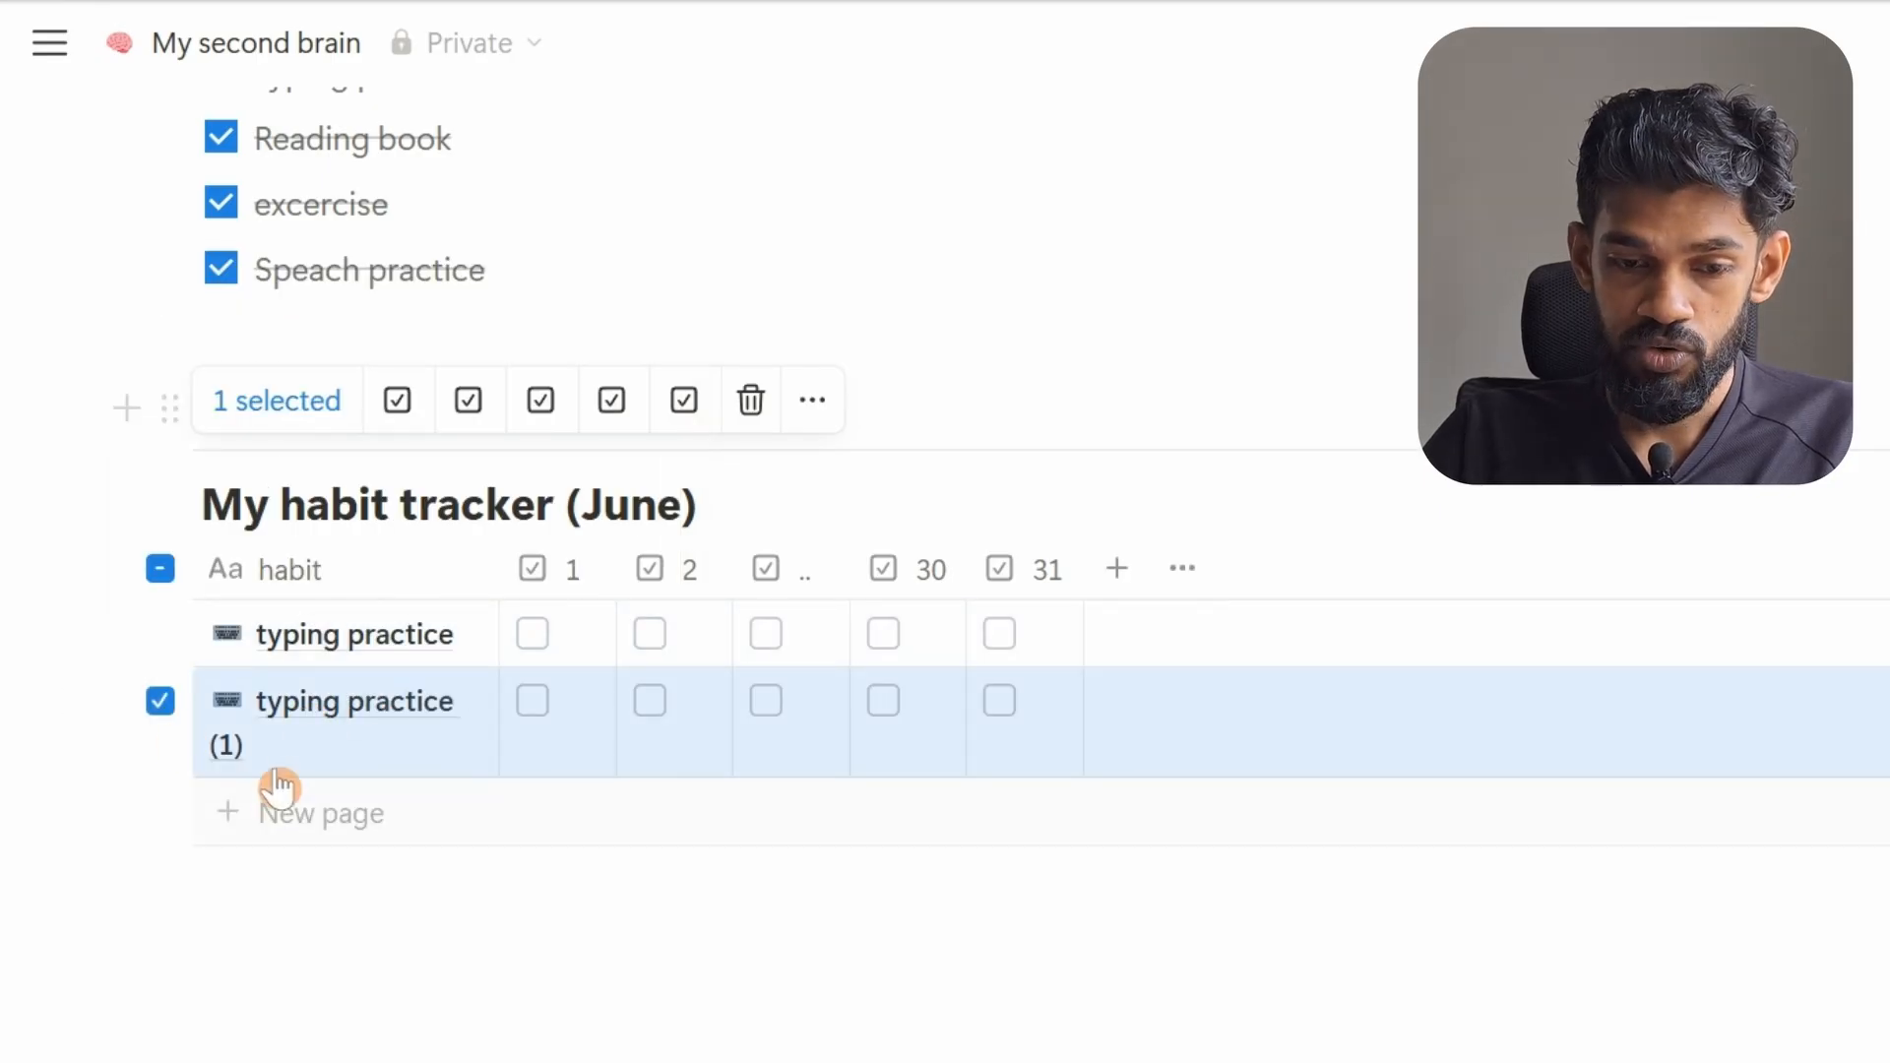
# Rename the duplicated row "Reading book" and change its icon to the open book emoji
pyautogui.click(300, 766)
pyautogui.moveTo(451, 699); pyautogui.dragTo(225, 696)
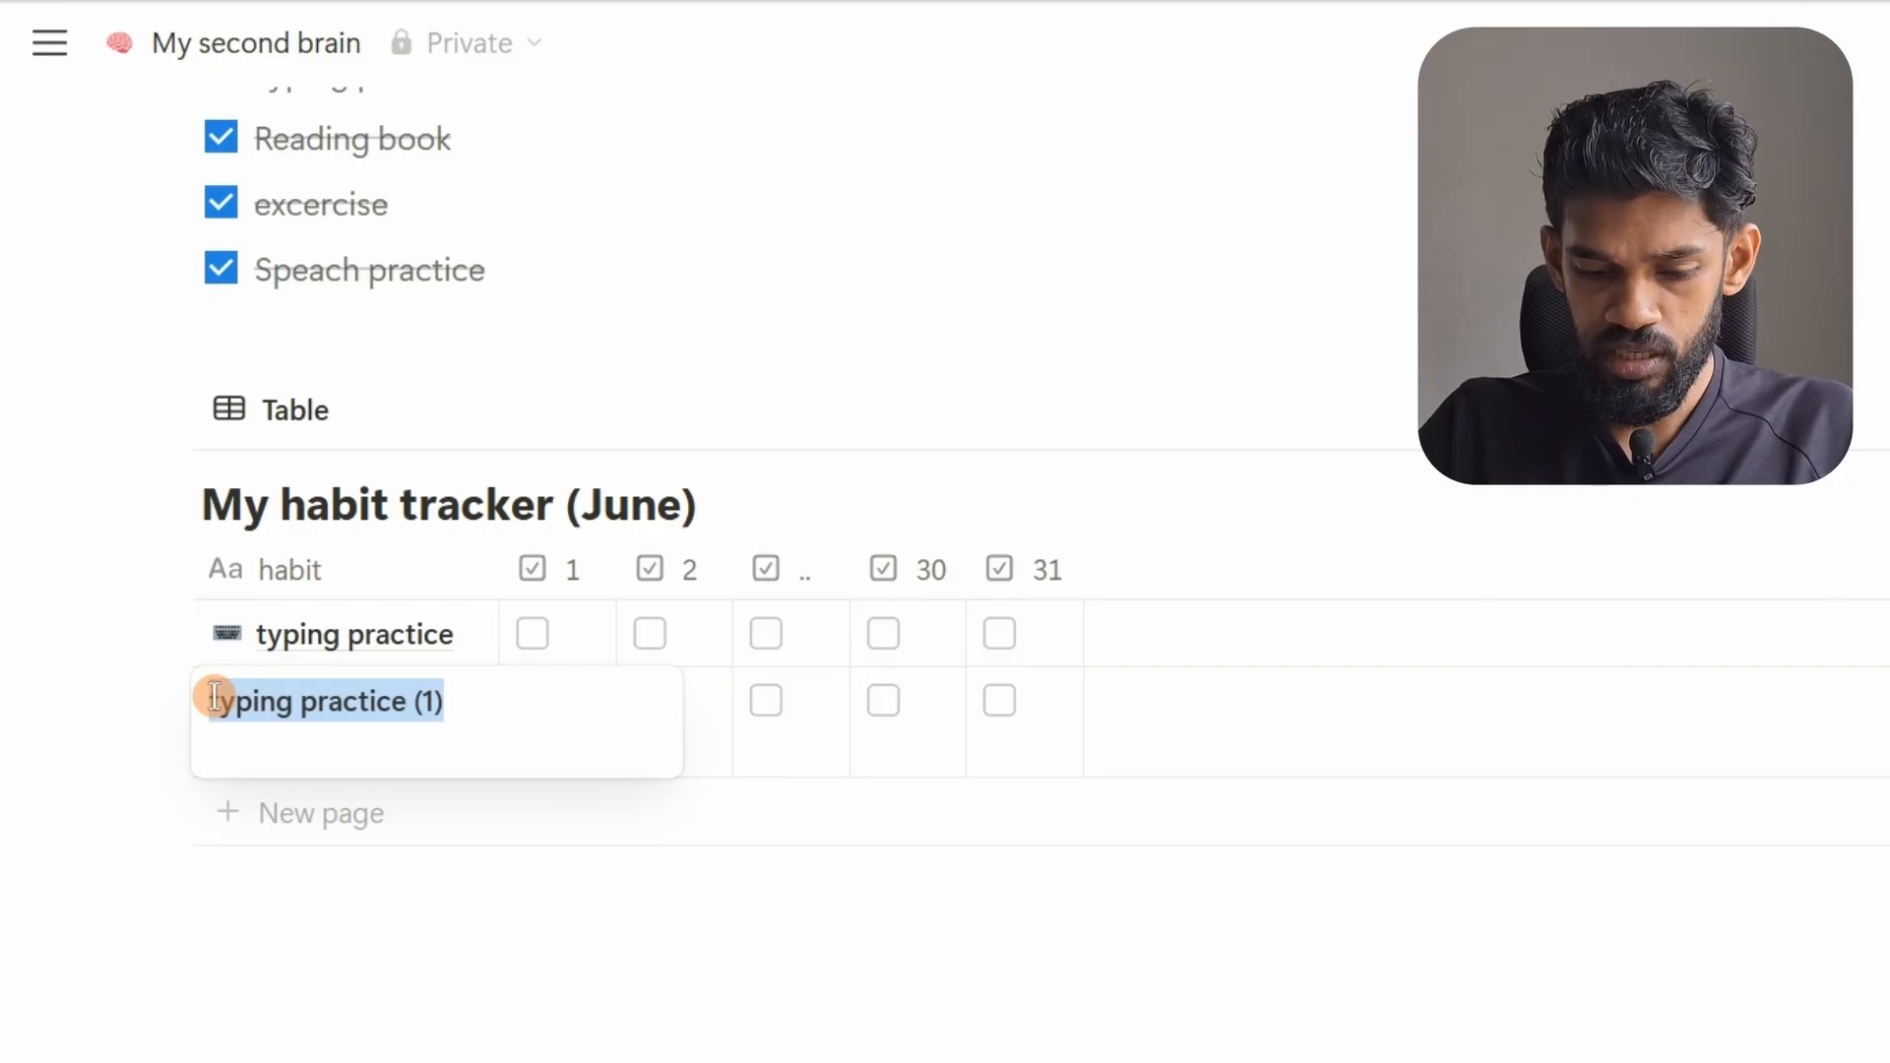
pyautogui.write('Reading book')
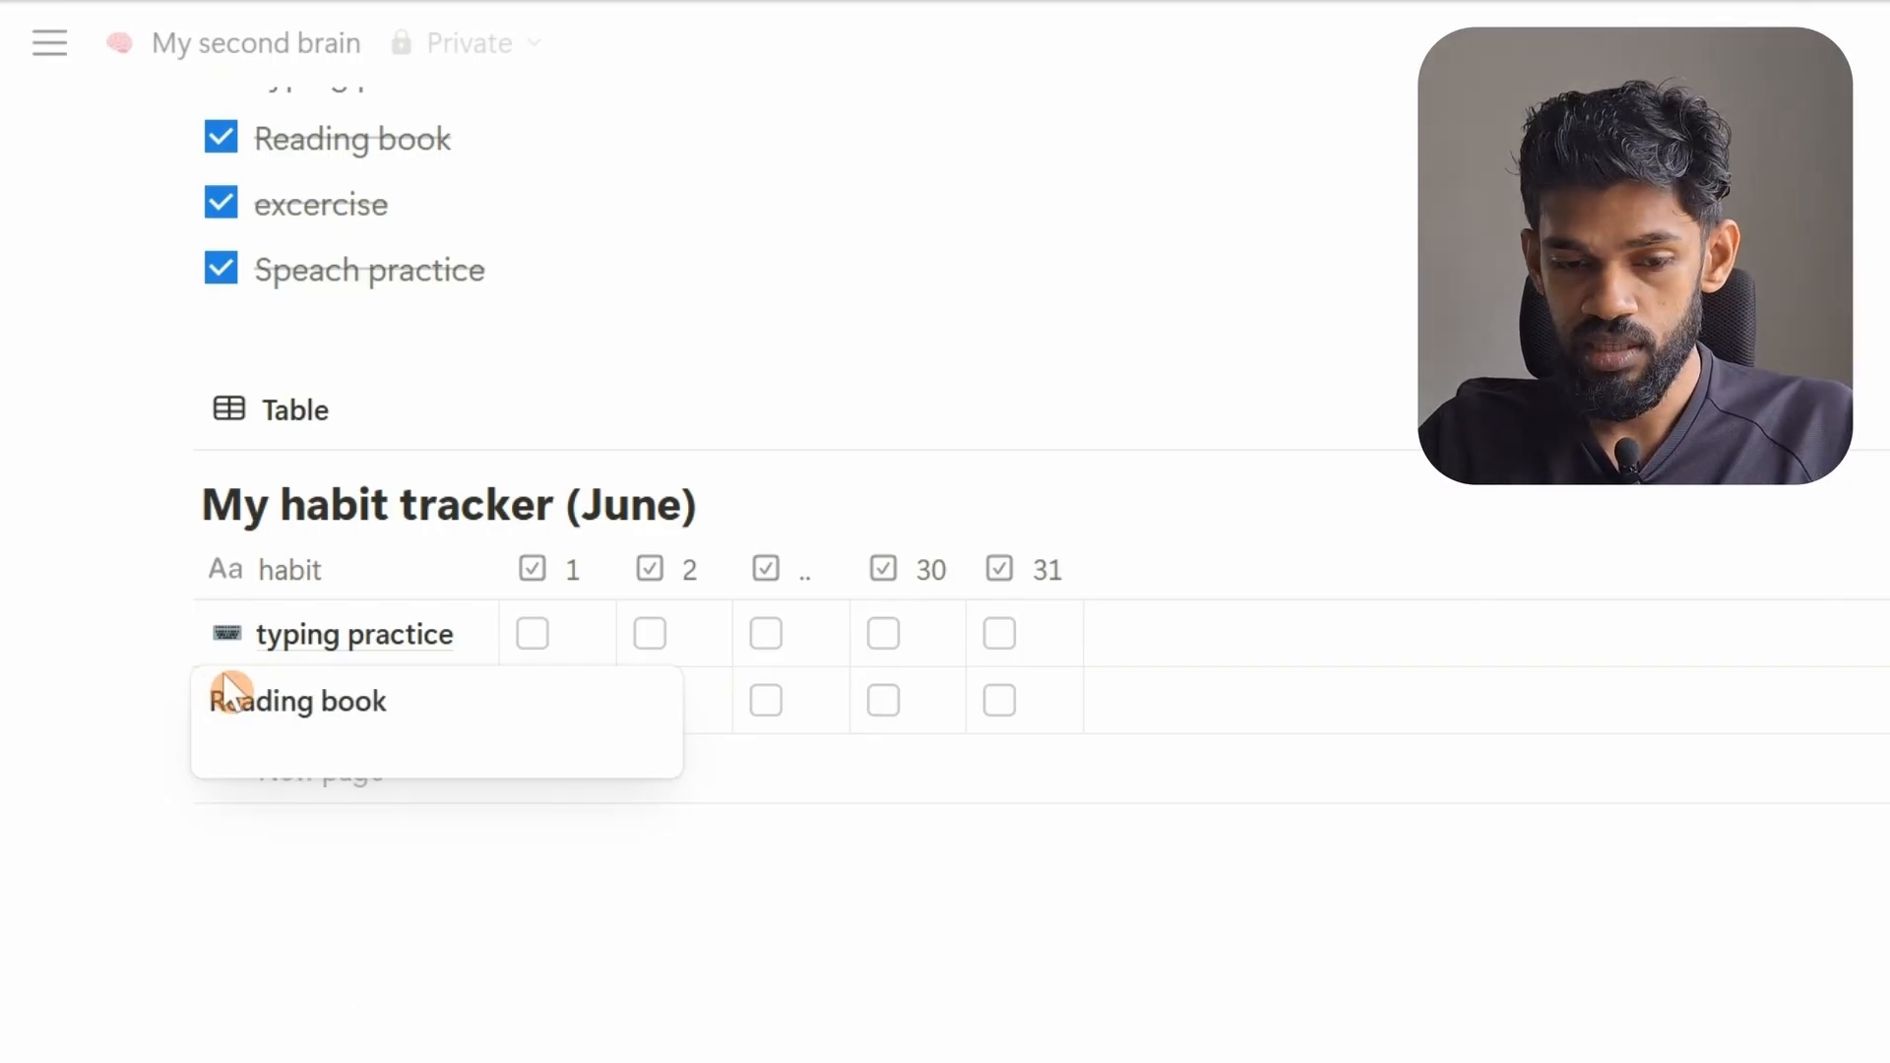
pyautogui.press('Return')
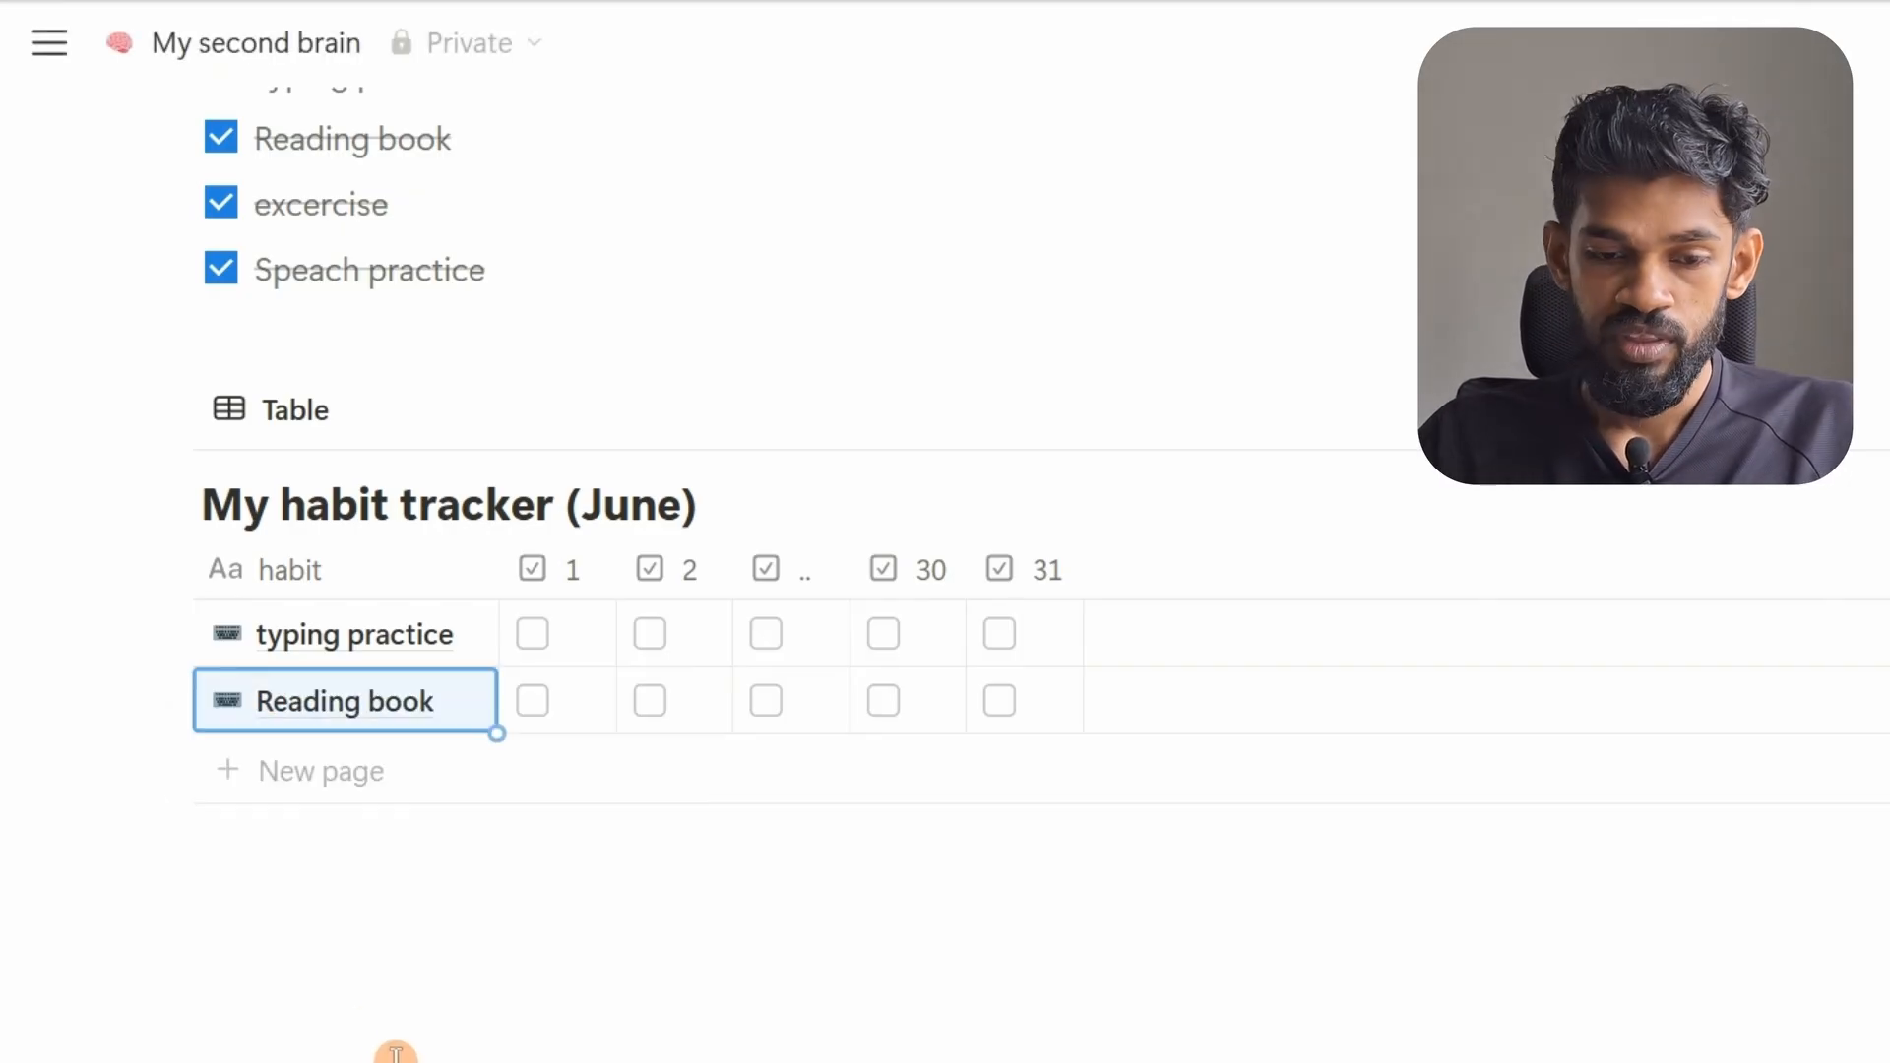
pyautogui.click(226, 702)
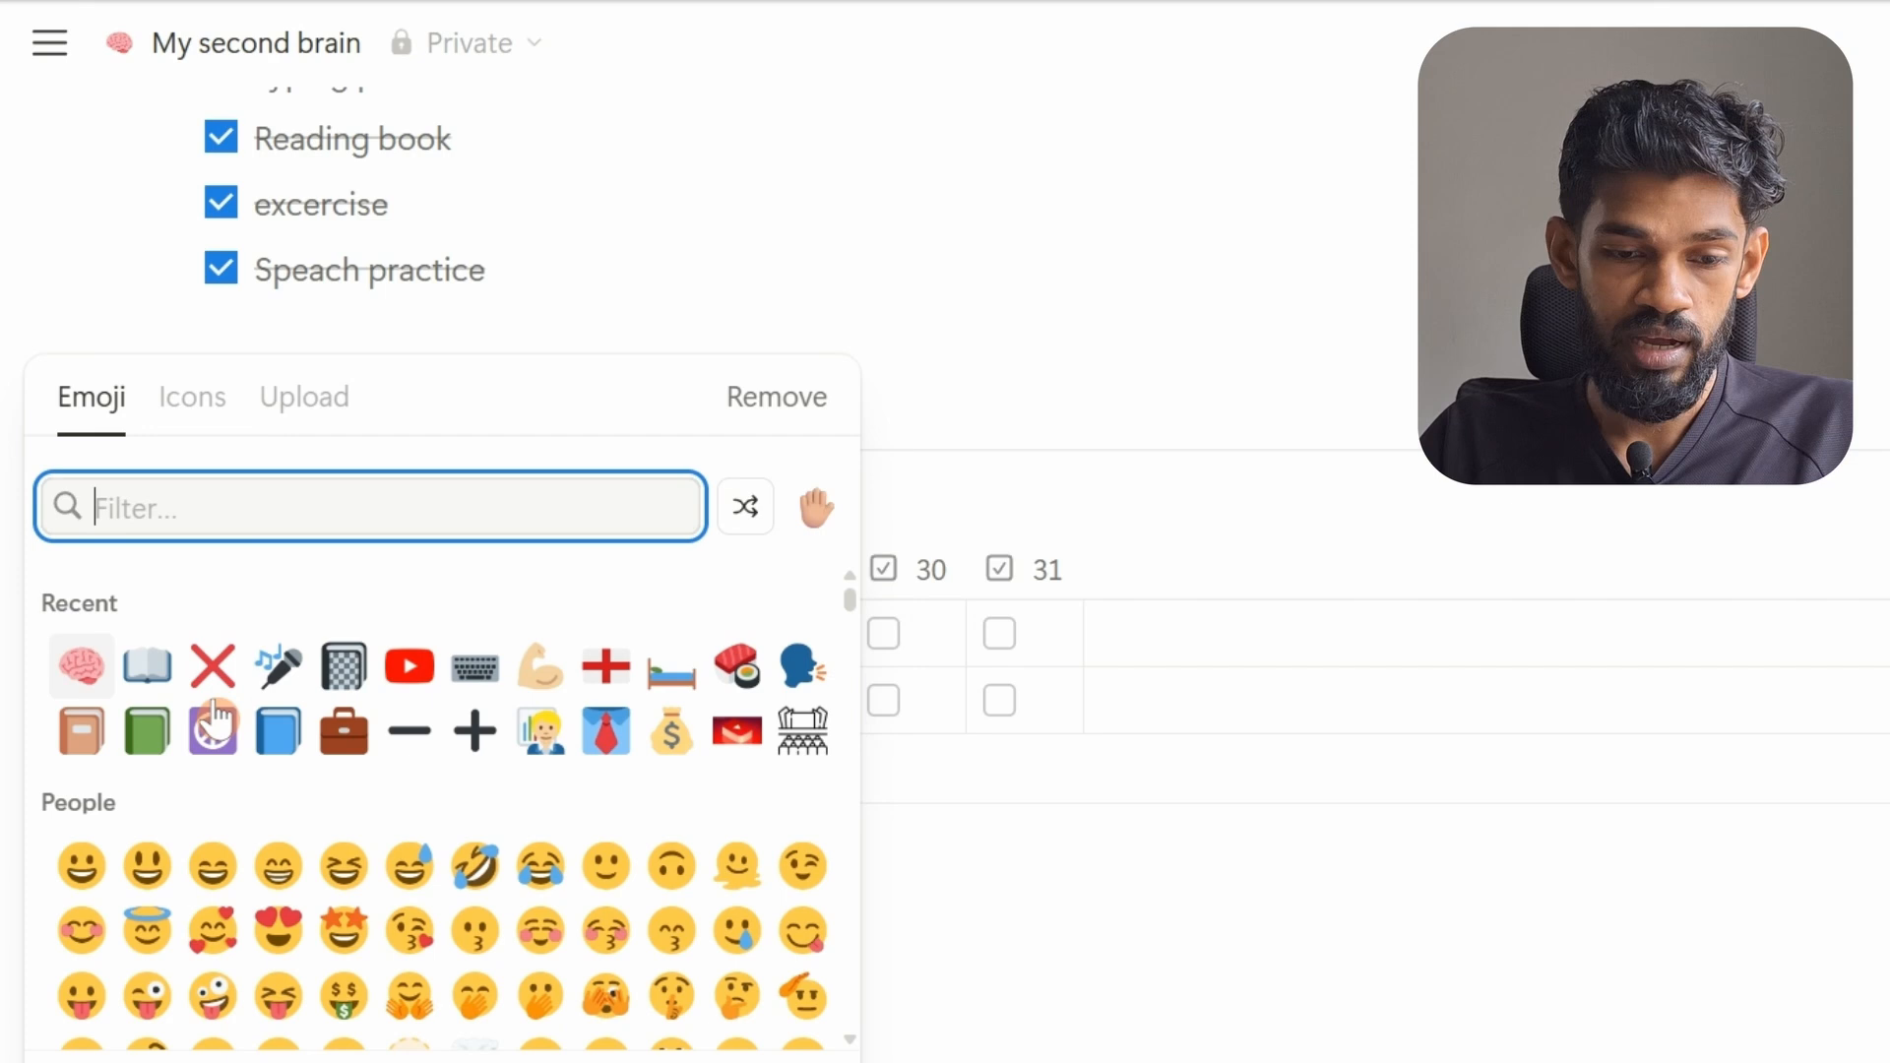
pyautogui.click(162, 672)
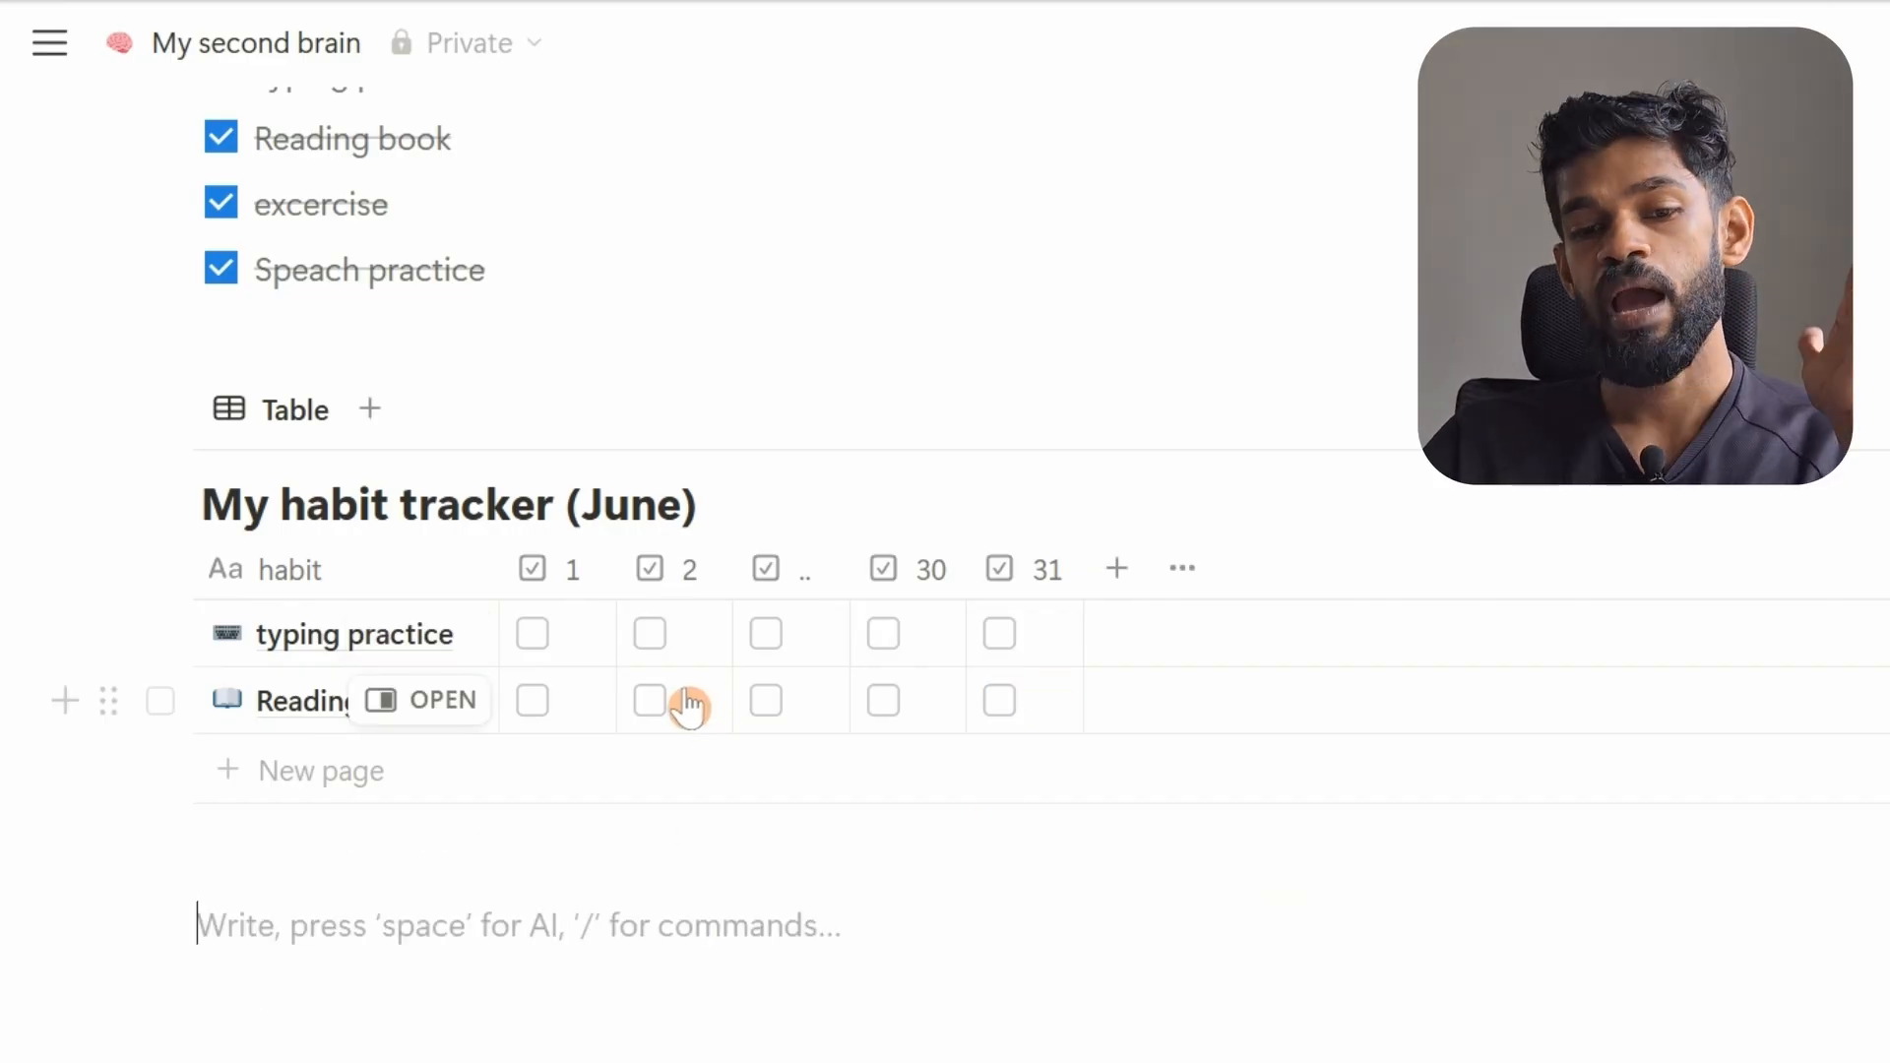
# Tick every day's checkbox for typing practice and all except day 30 for Reading book
pyautogui.scroll(2, 687, 714)
pyautogui.scroll(-4, 591, 610)
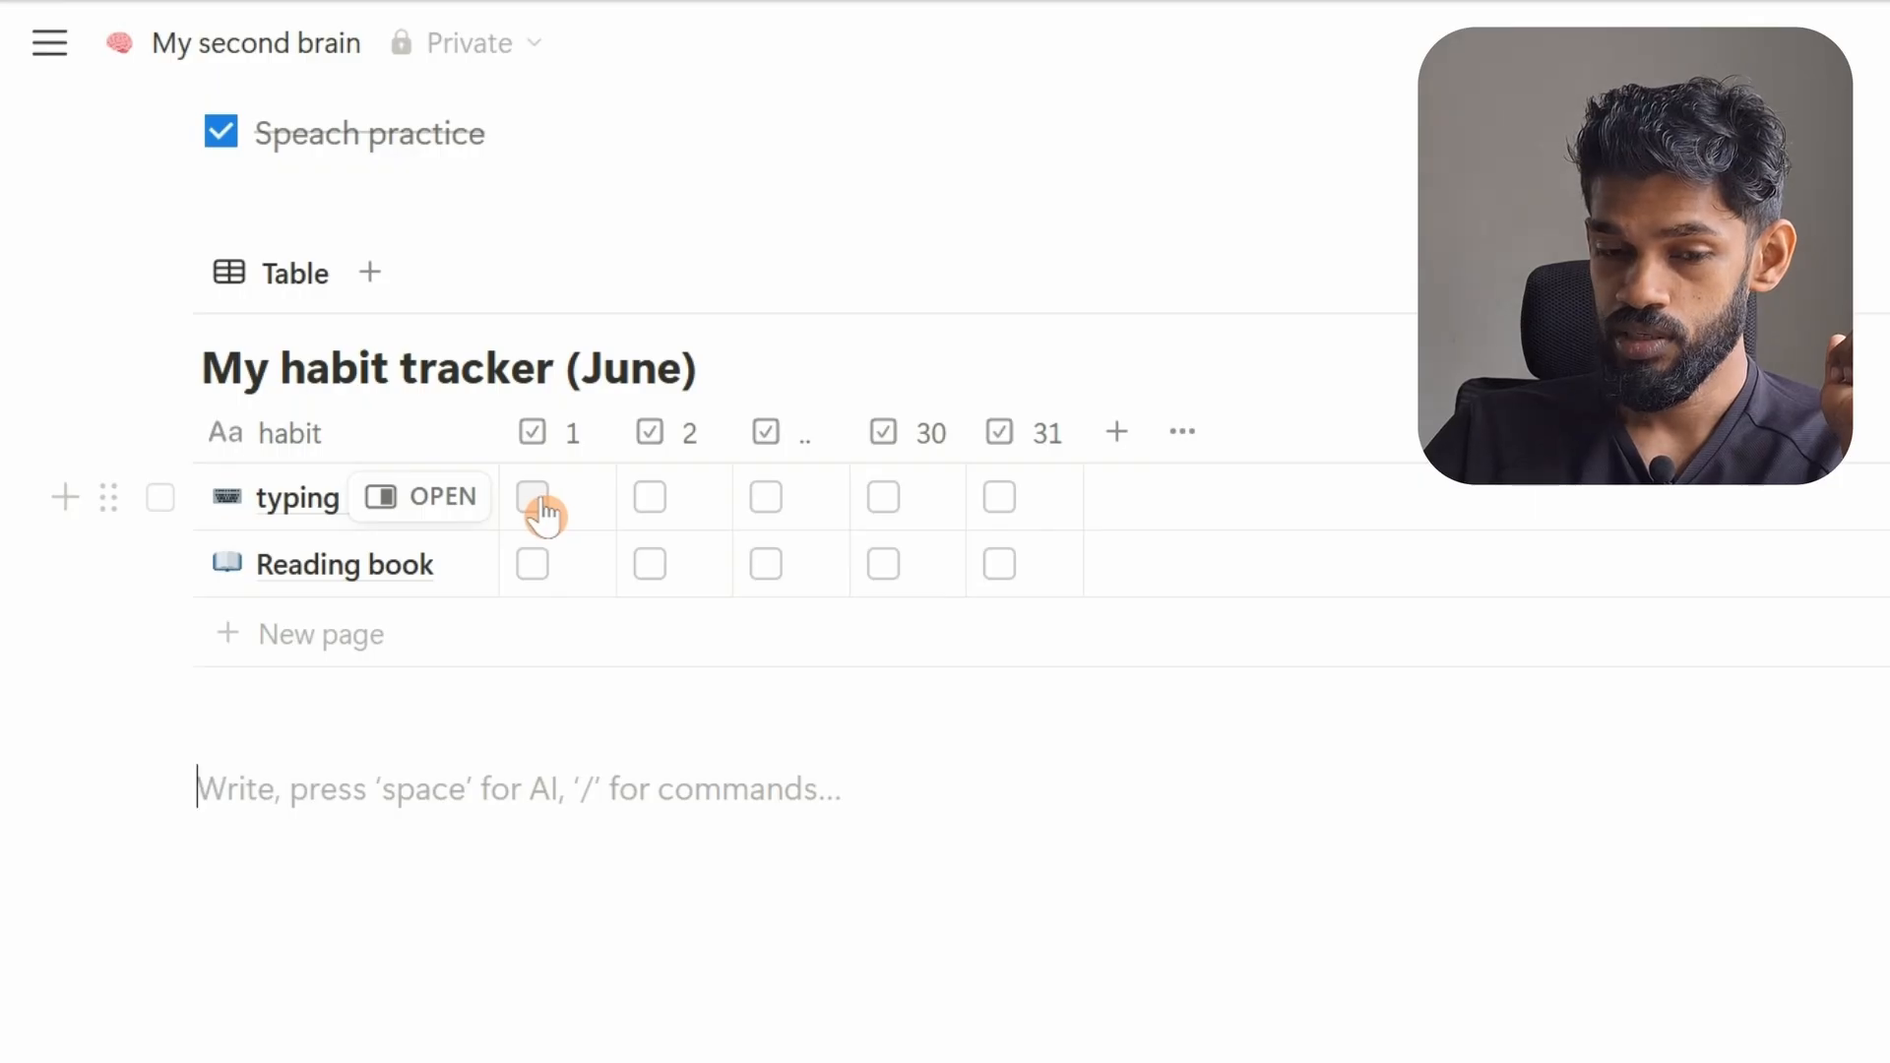
pyautogui.click(532, 497)
pyautogui.click(532, 564)
pyautogui.click(649, 497)
pyautogui.click(650, 563)
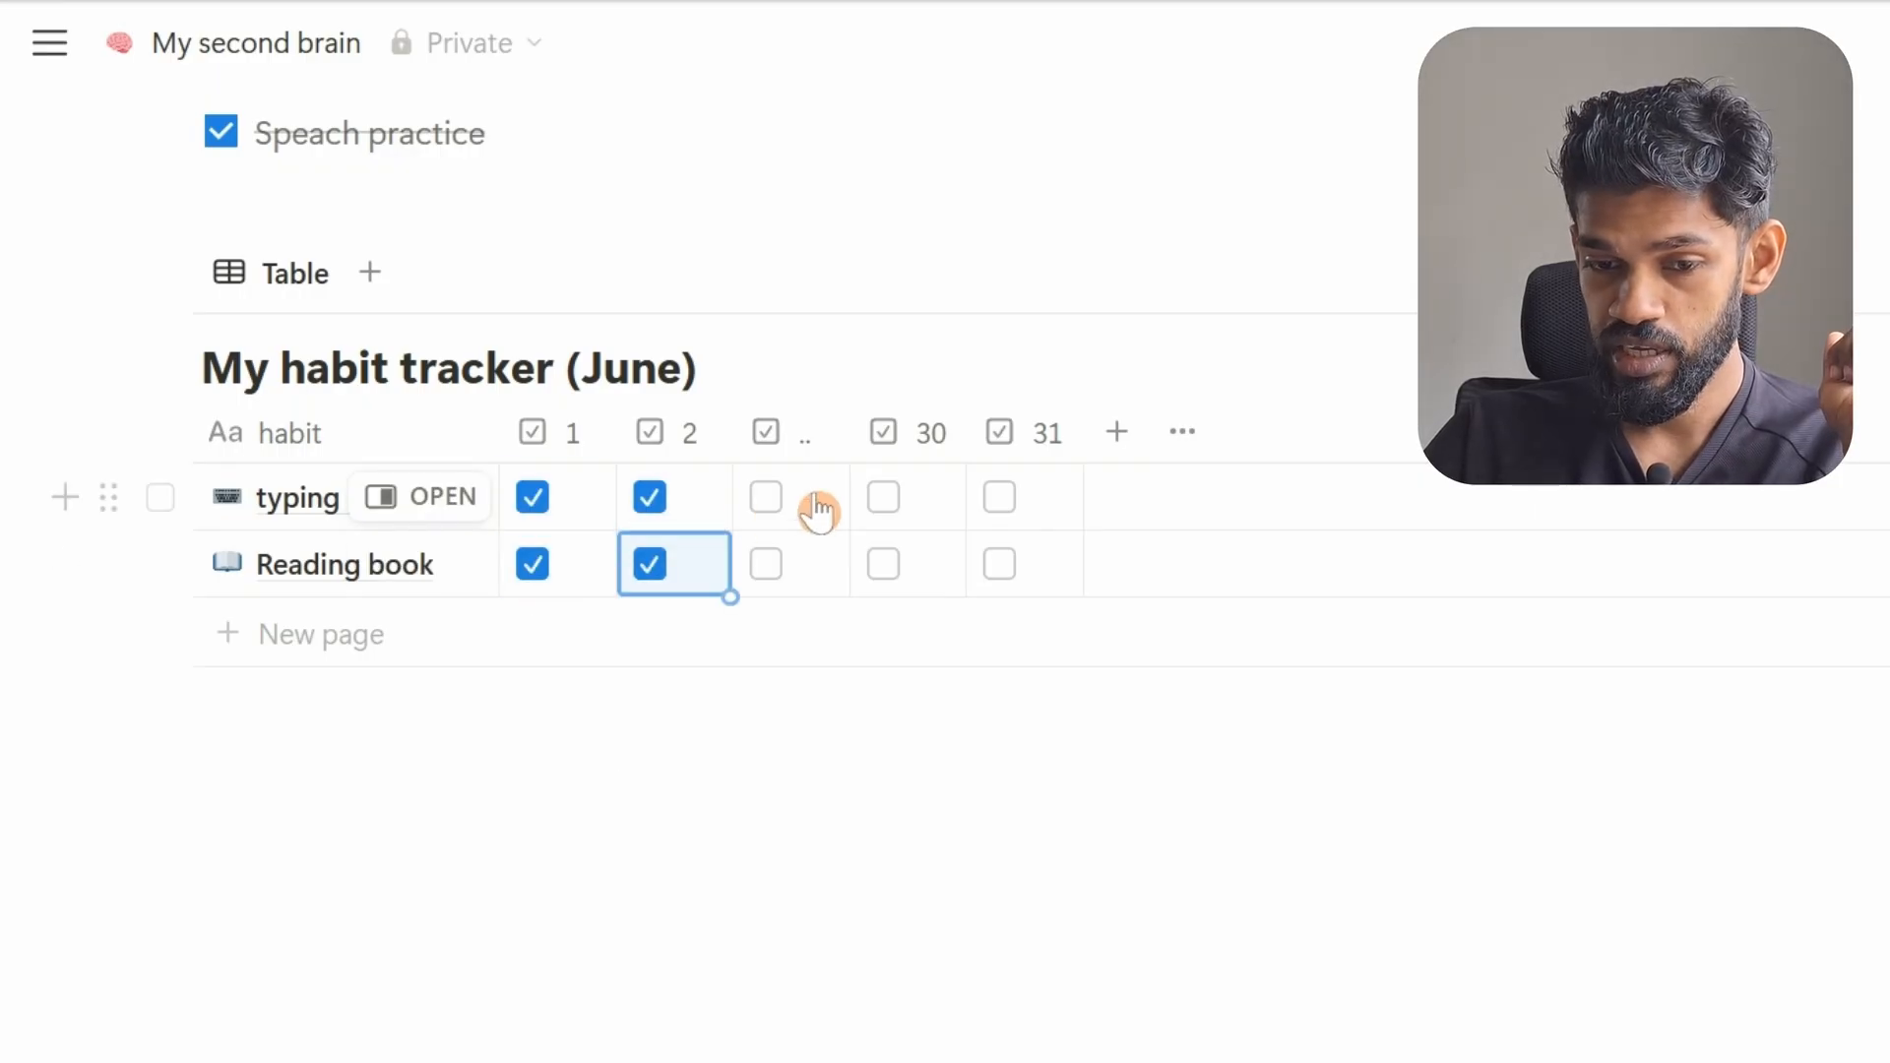
pyautogui.click(766, 497)
pyautogui.click(765, 564)
pyautogui.click(883, 497)
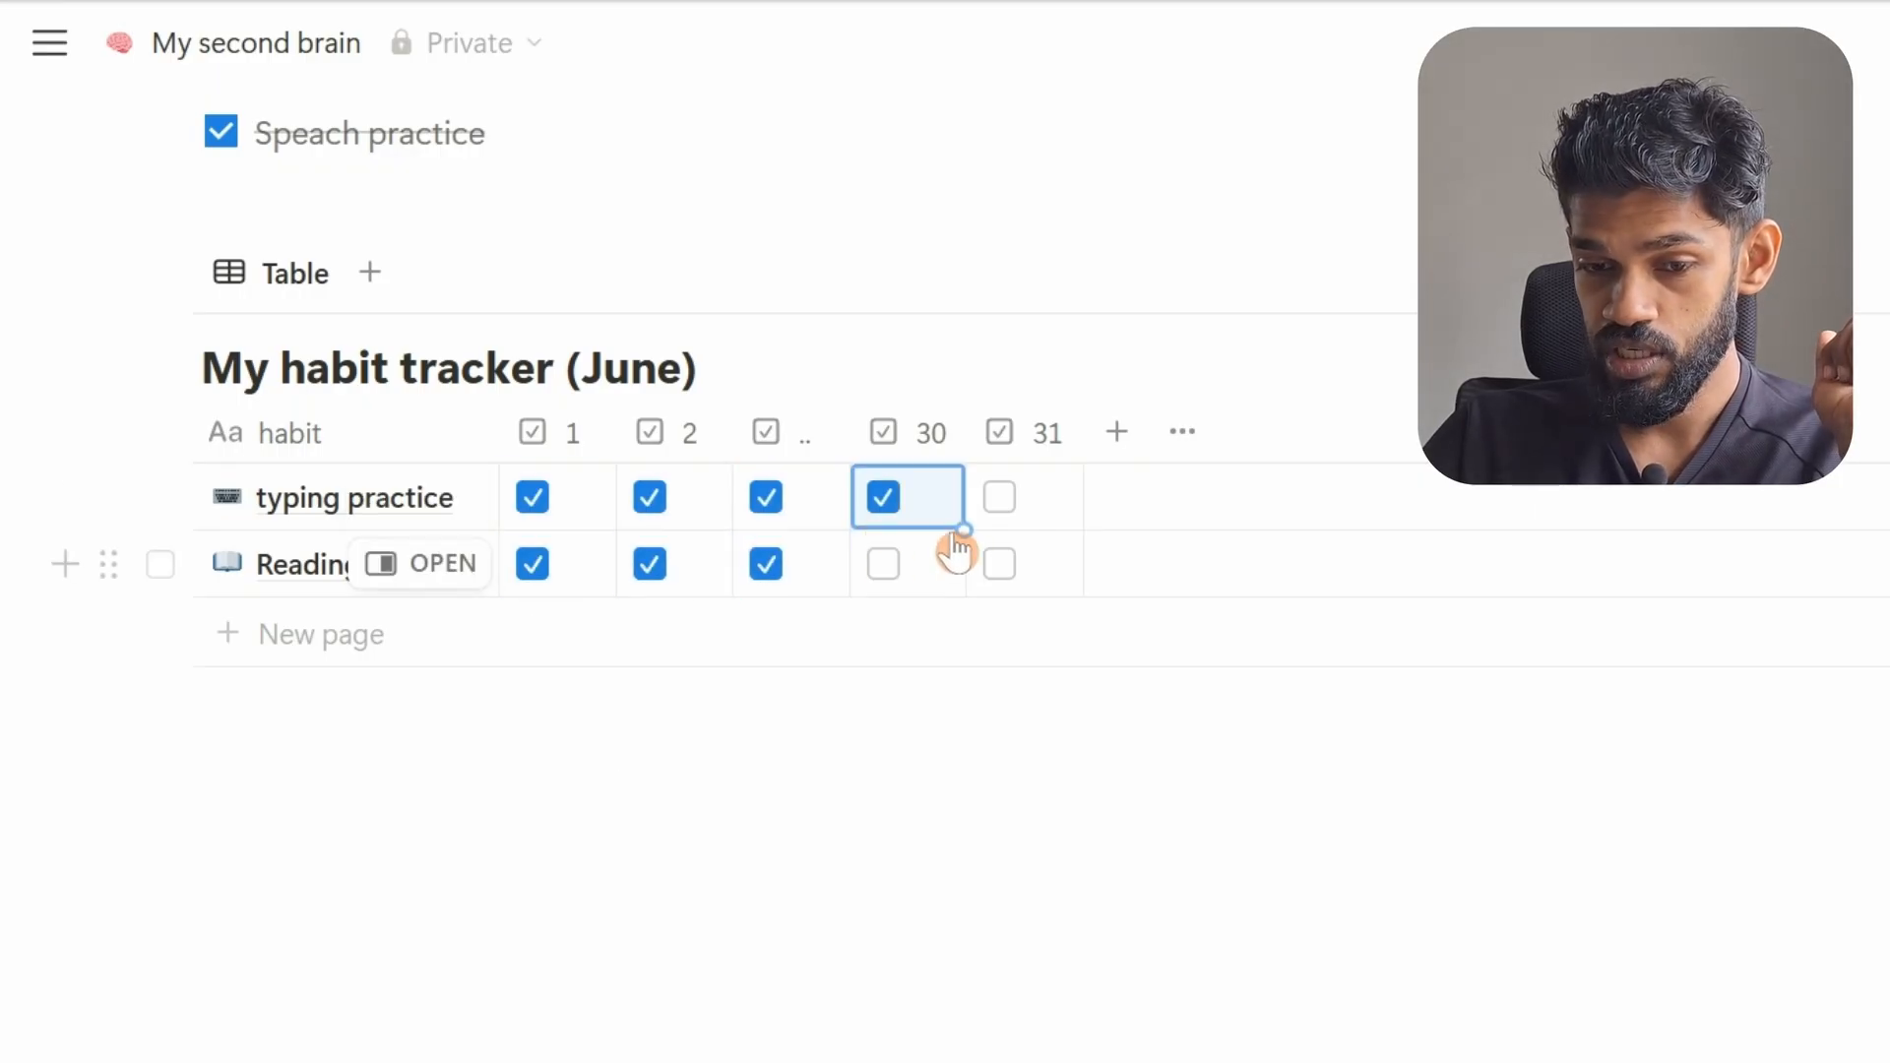
pyautogui.click(999, 497)
pyautogui.click(999, 566)
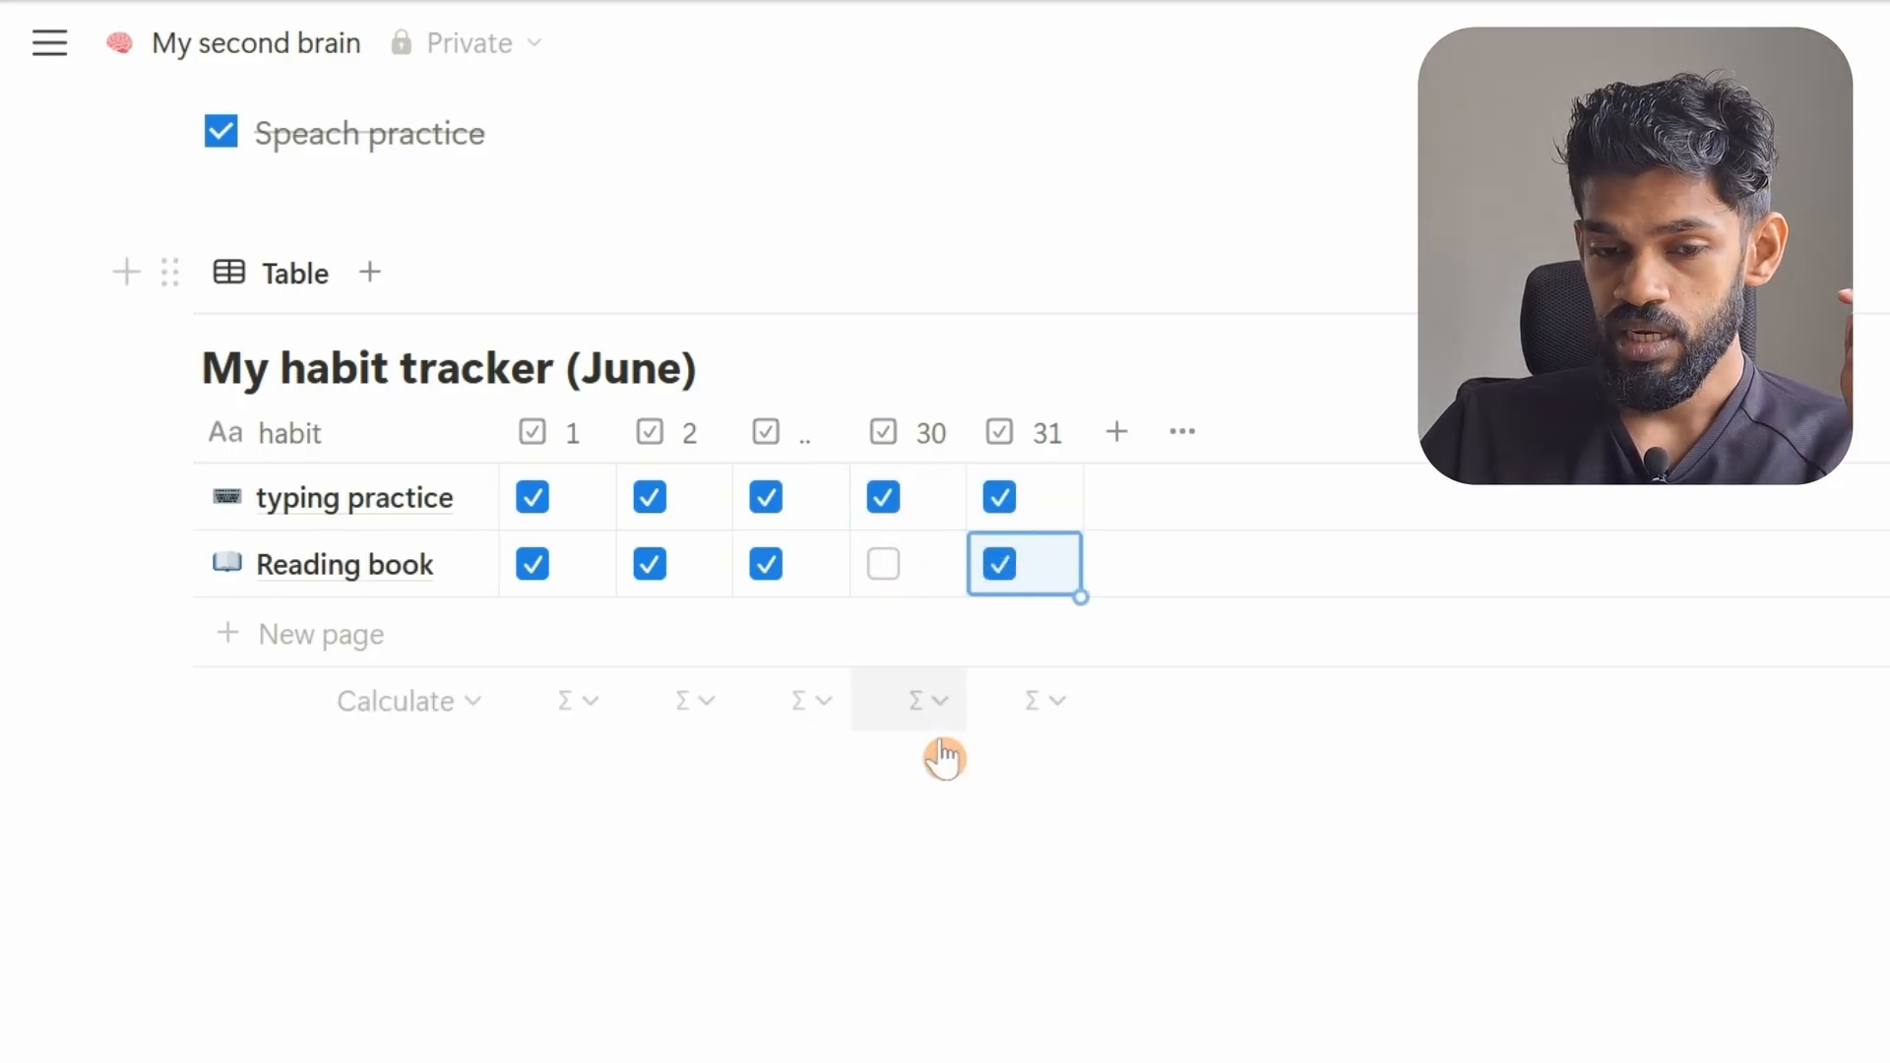
# Duplicate the whole June habit tracker table with its content
pyautogui.scroll(2, 932, 827)
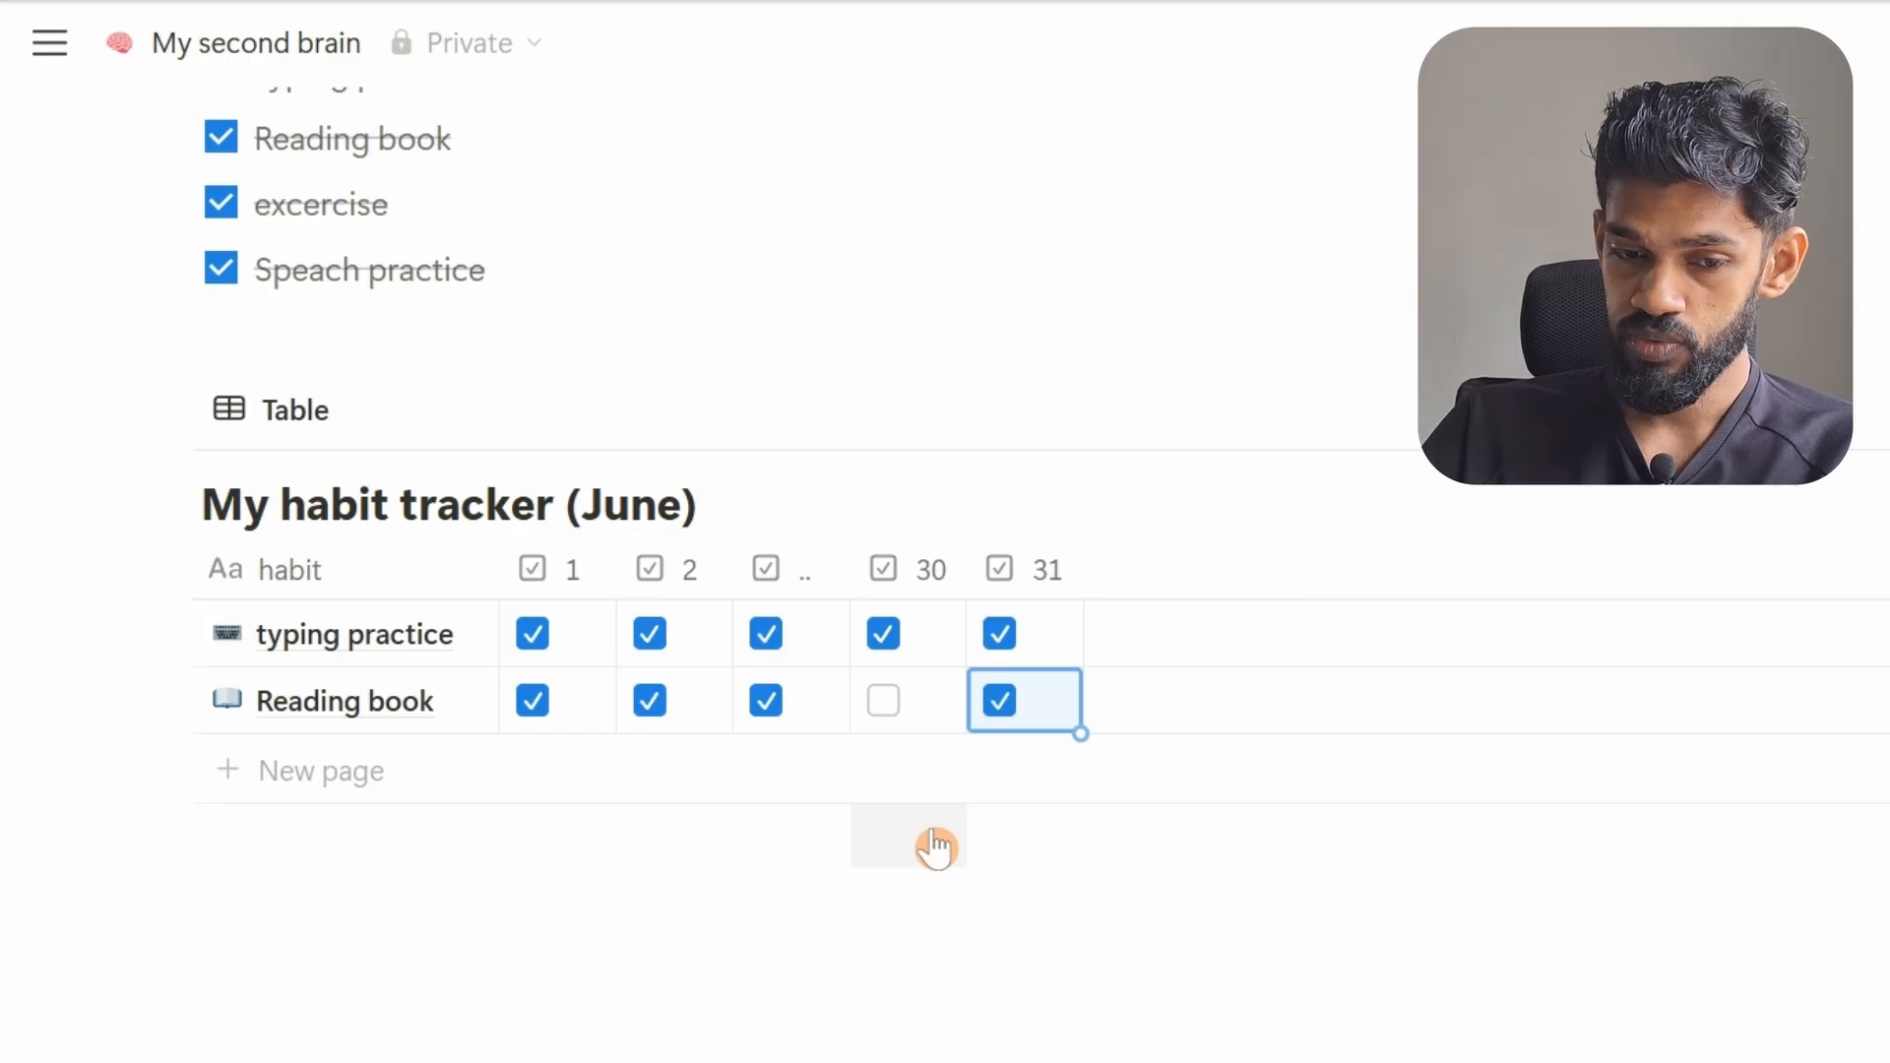
pyautogui.scroll(-2, 935, 846)
pyautogui.click(937, 844)
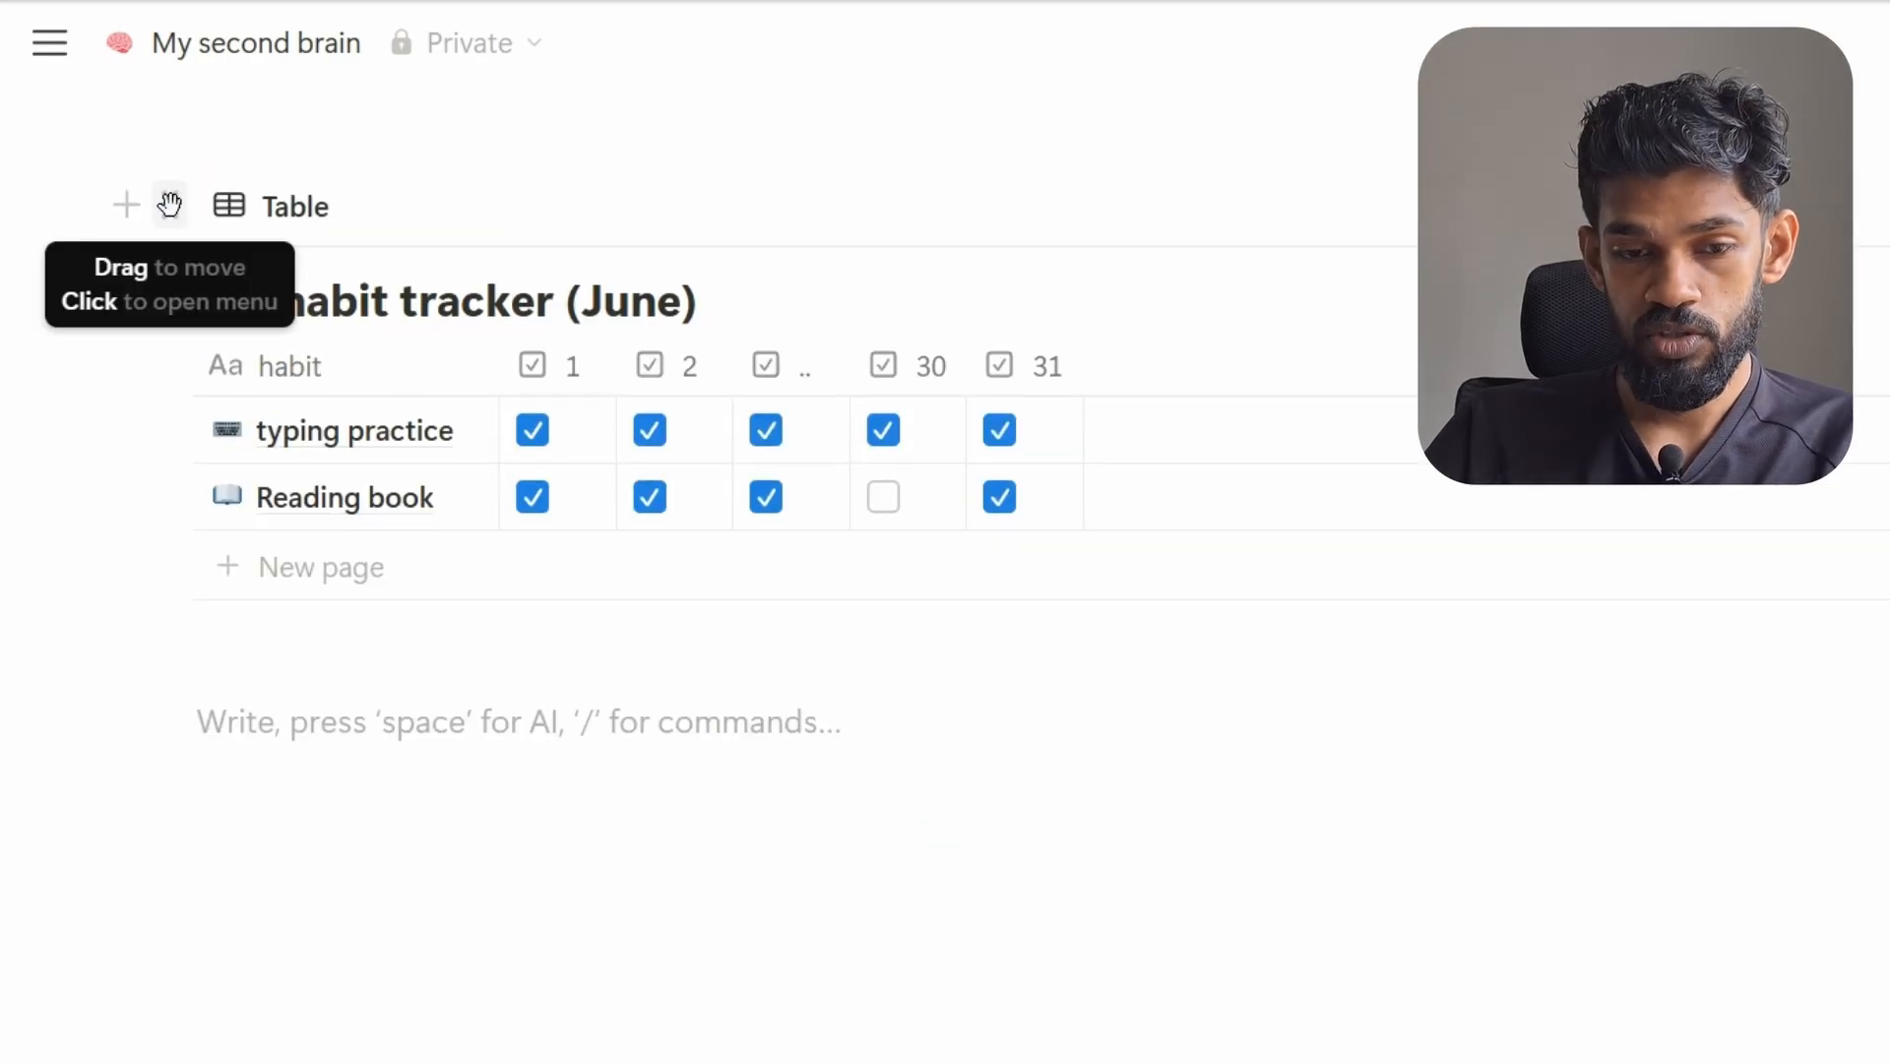
pyautogui.click(169, 204)
pyautogui.scroll(-2, 324, 581)
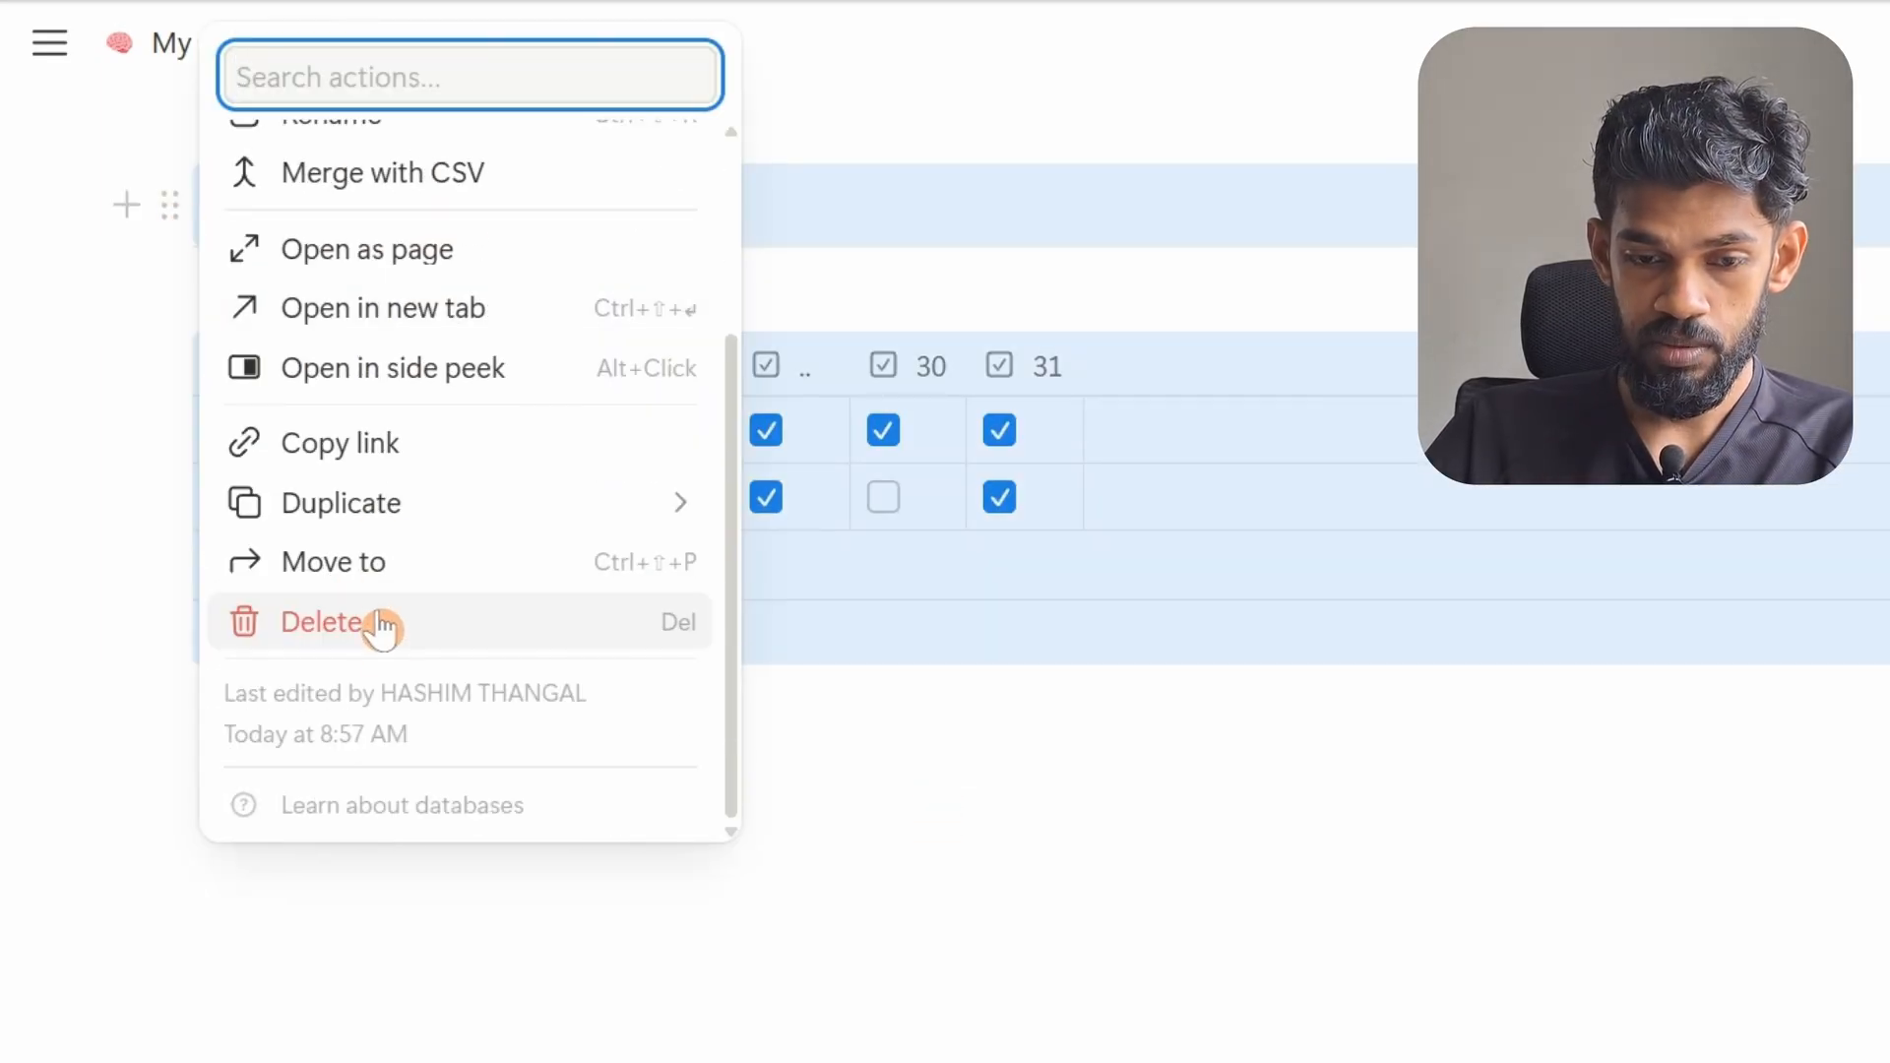
pyautogui.moveTo(527, 522)
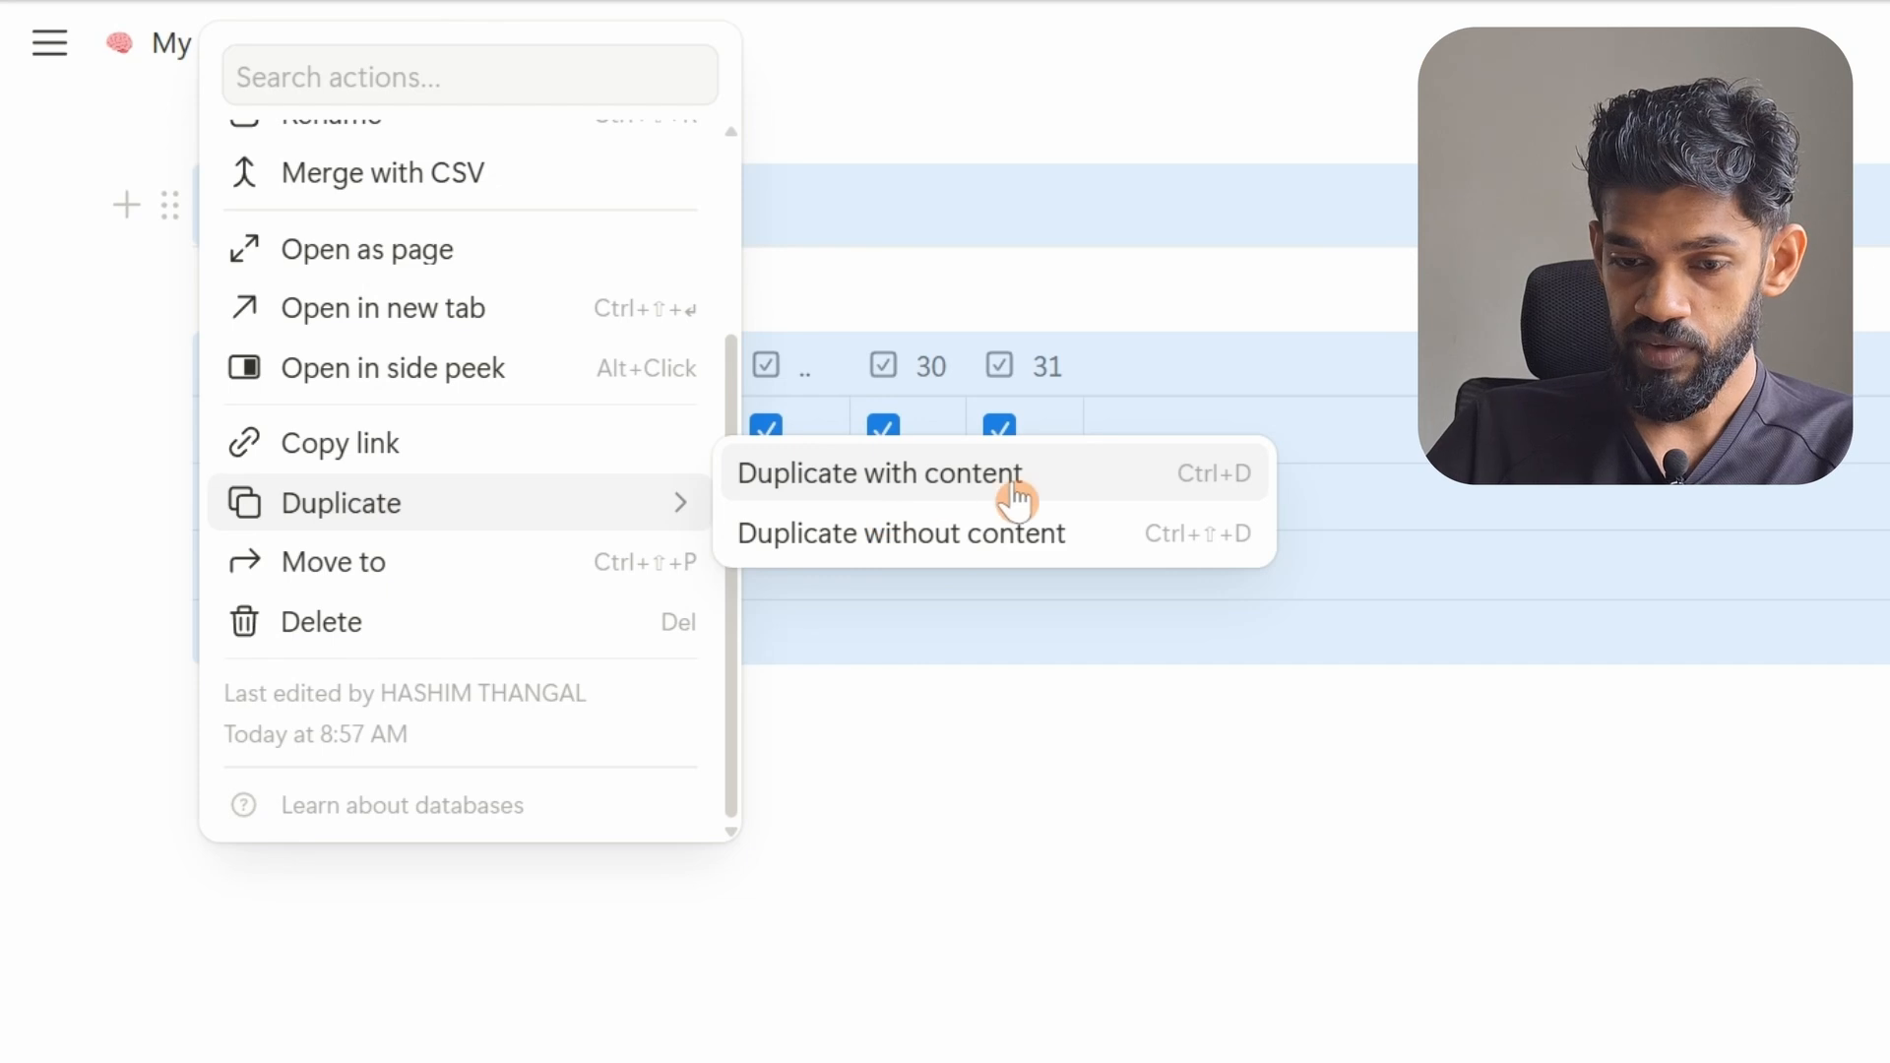
pyautogui.click(974, 478)
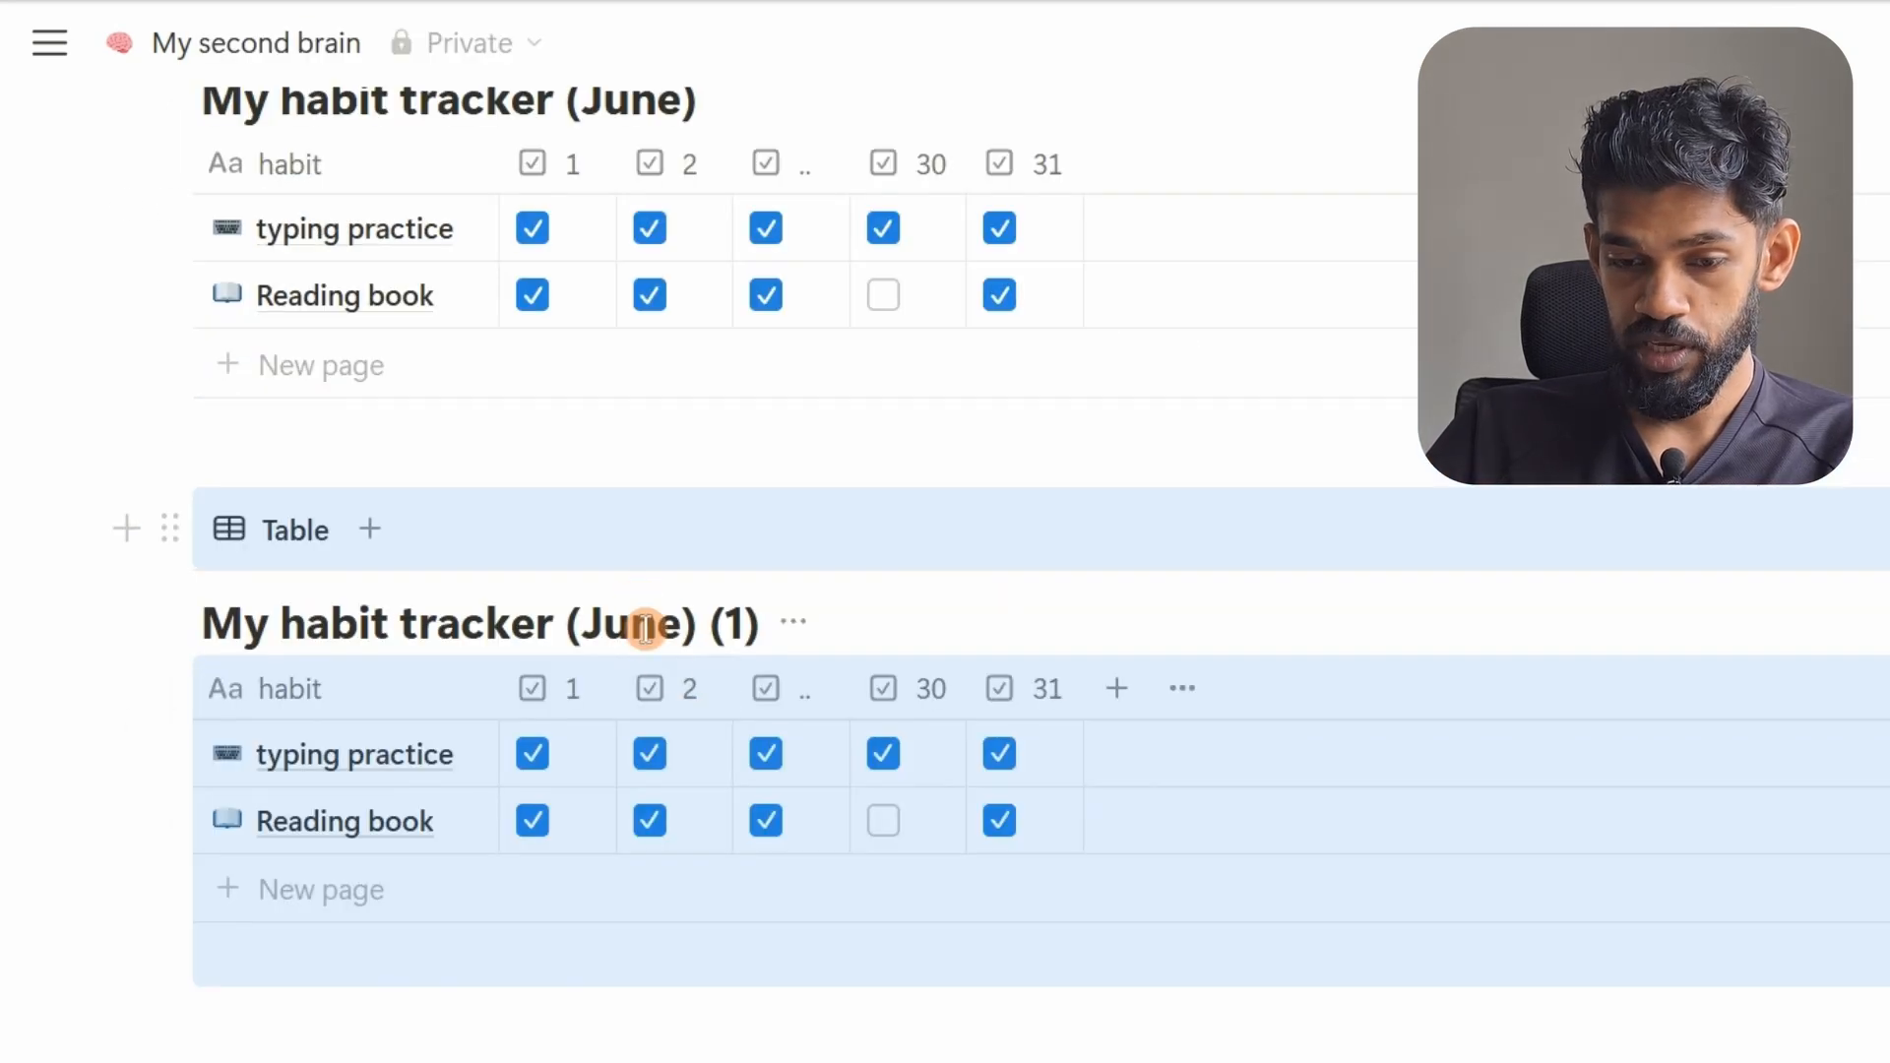
# Clear all ticked checkboxes for both habits in the duplicated habit tracker table
pyautogui.click(999, 754)
pyautogui.click(999, 821)
pyautogui.click(883, 754)
pyautogui.click(766, 754)
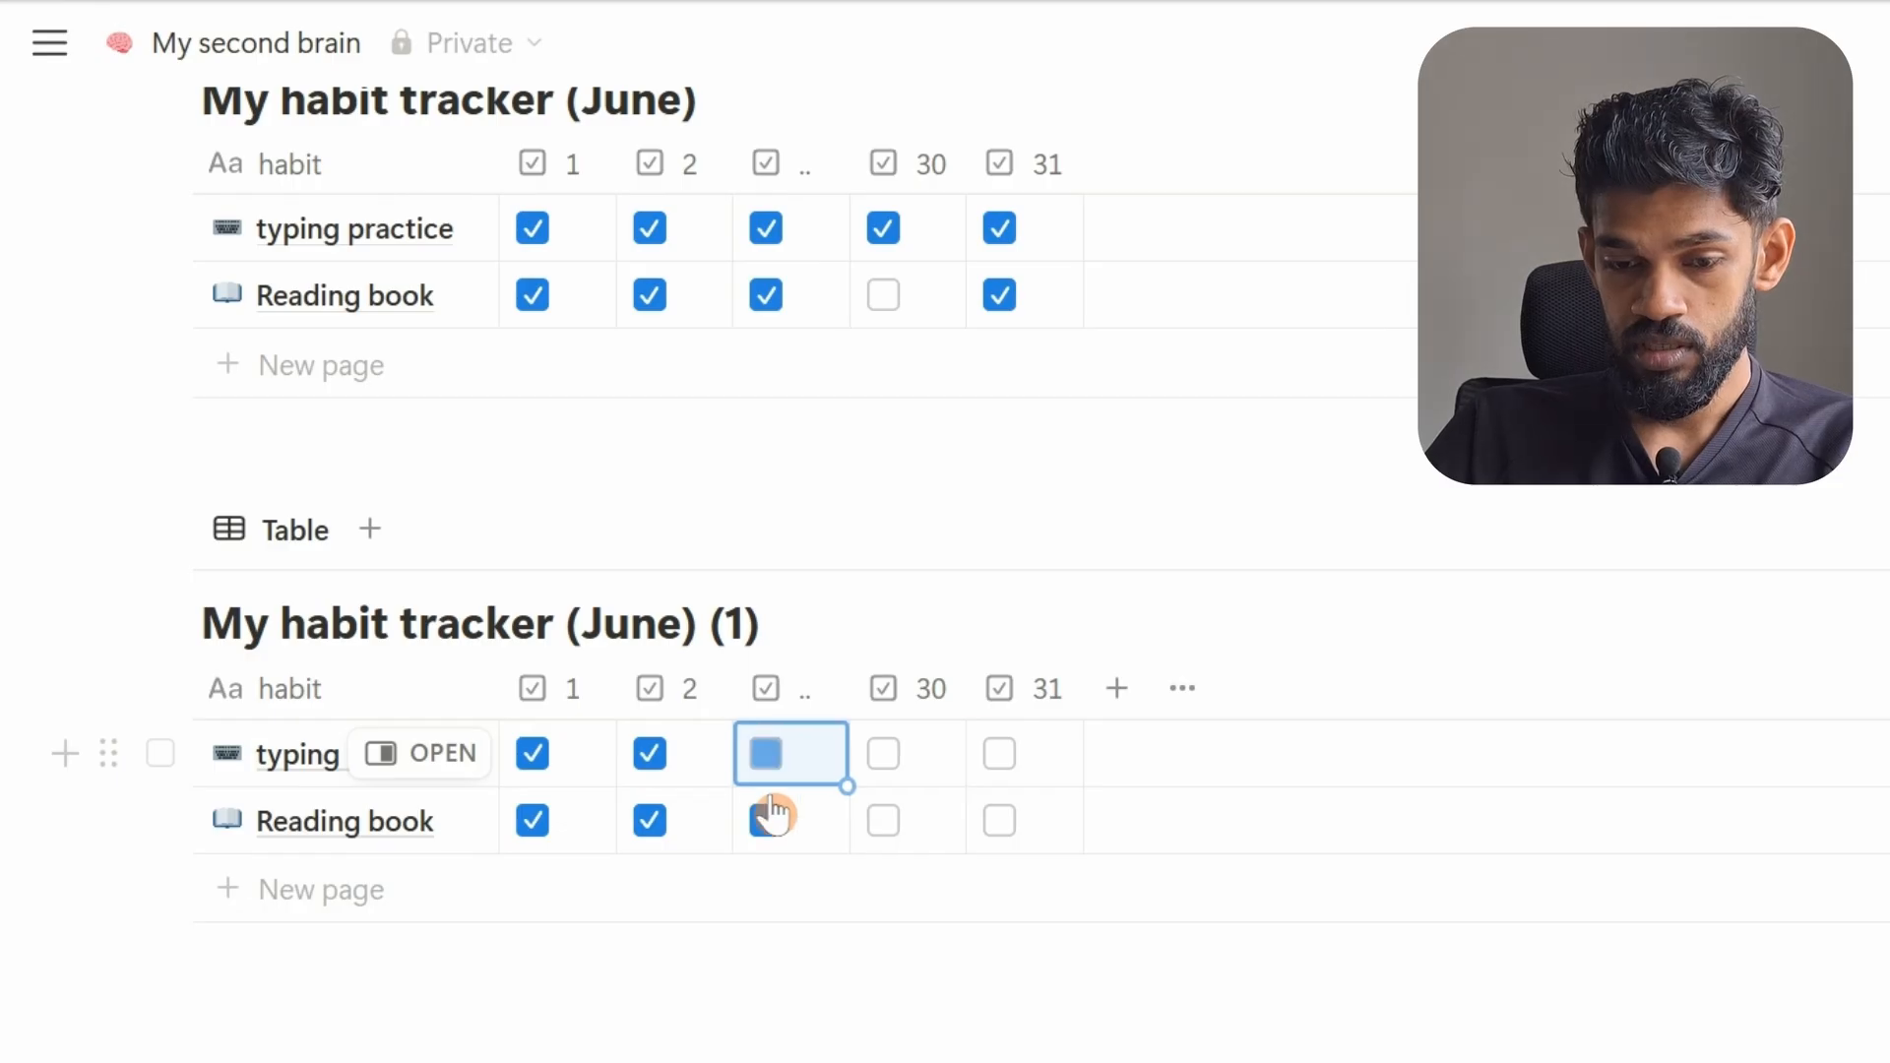
pyautogui.click(766, 821)
pyautogui.click(649, 821)
pyautogui.click(650, 754)
pyautogui.click(532, 753)
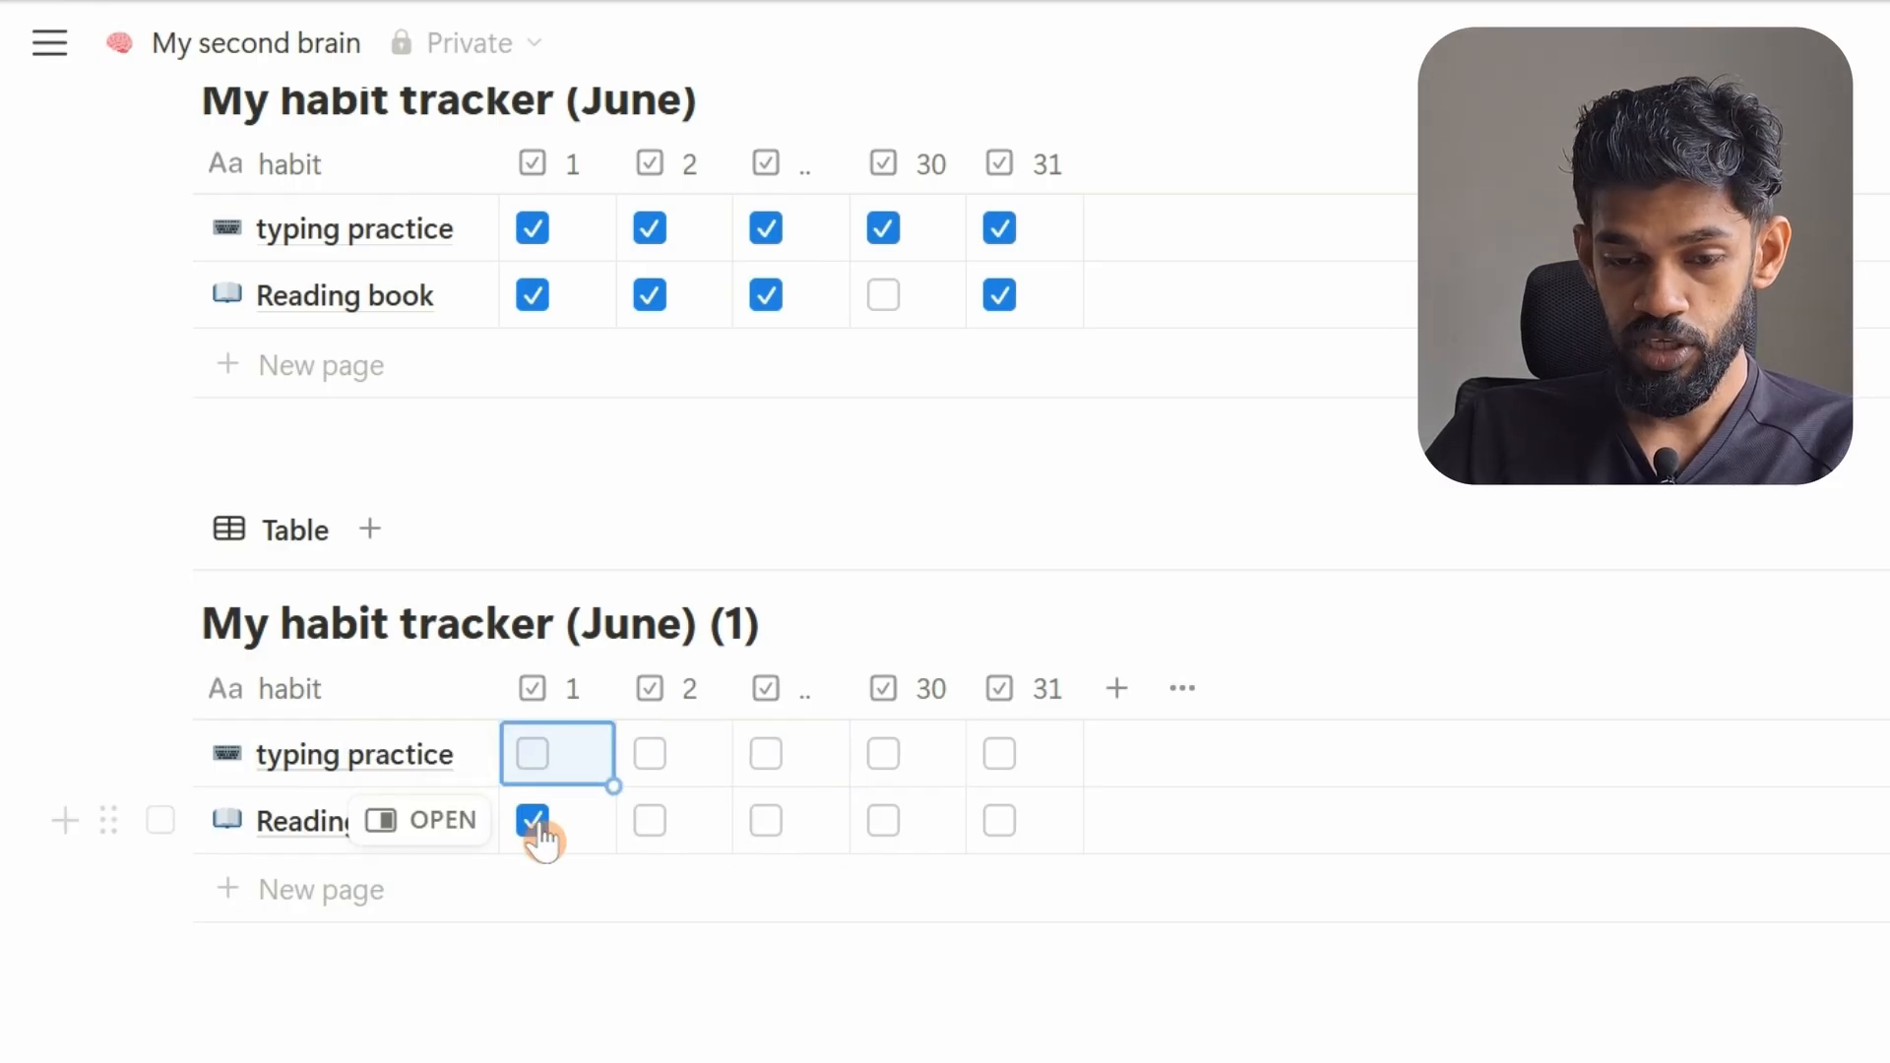
pyautogui.click(533, 821)
# Rename the duplicated table "My habit tracker (July)"
pyautogui.moveTo(766, 622); pyautogui.dragTo(599, 622)
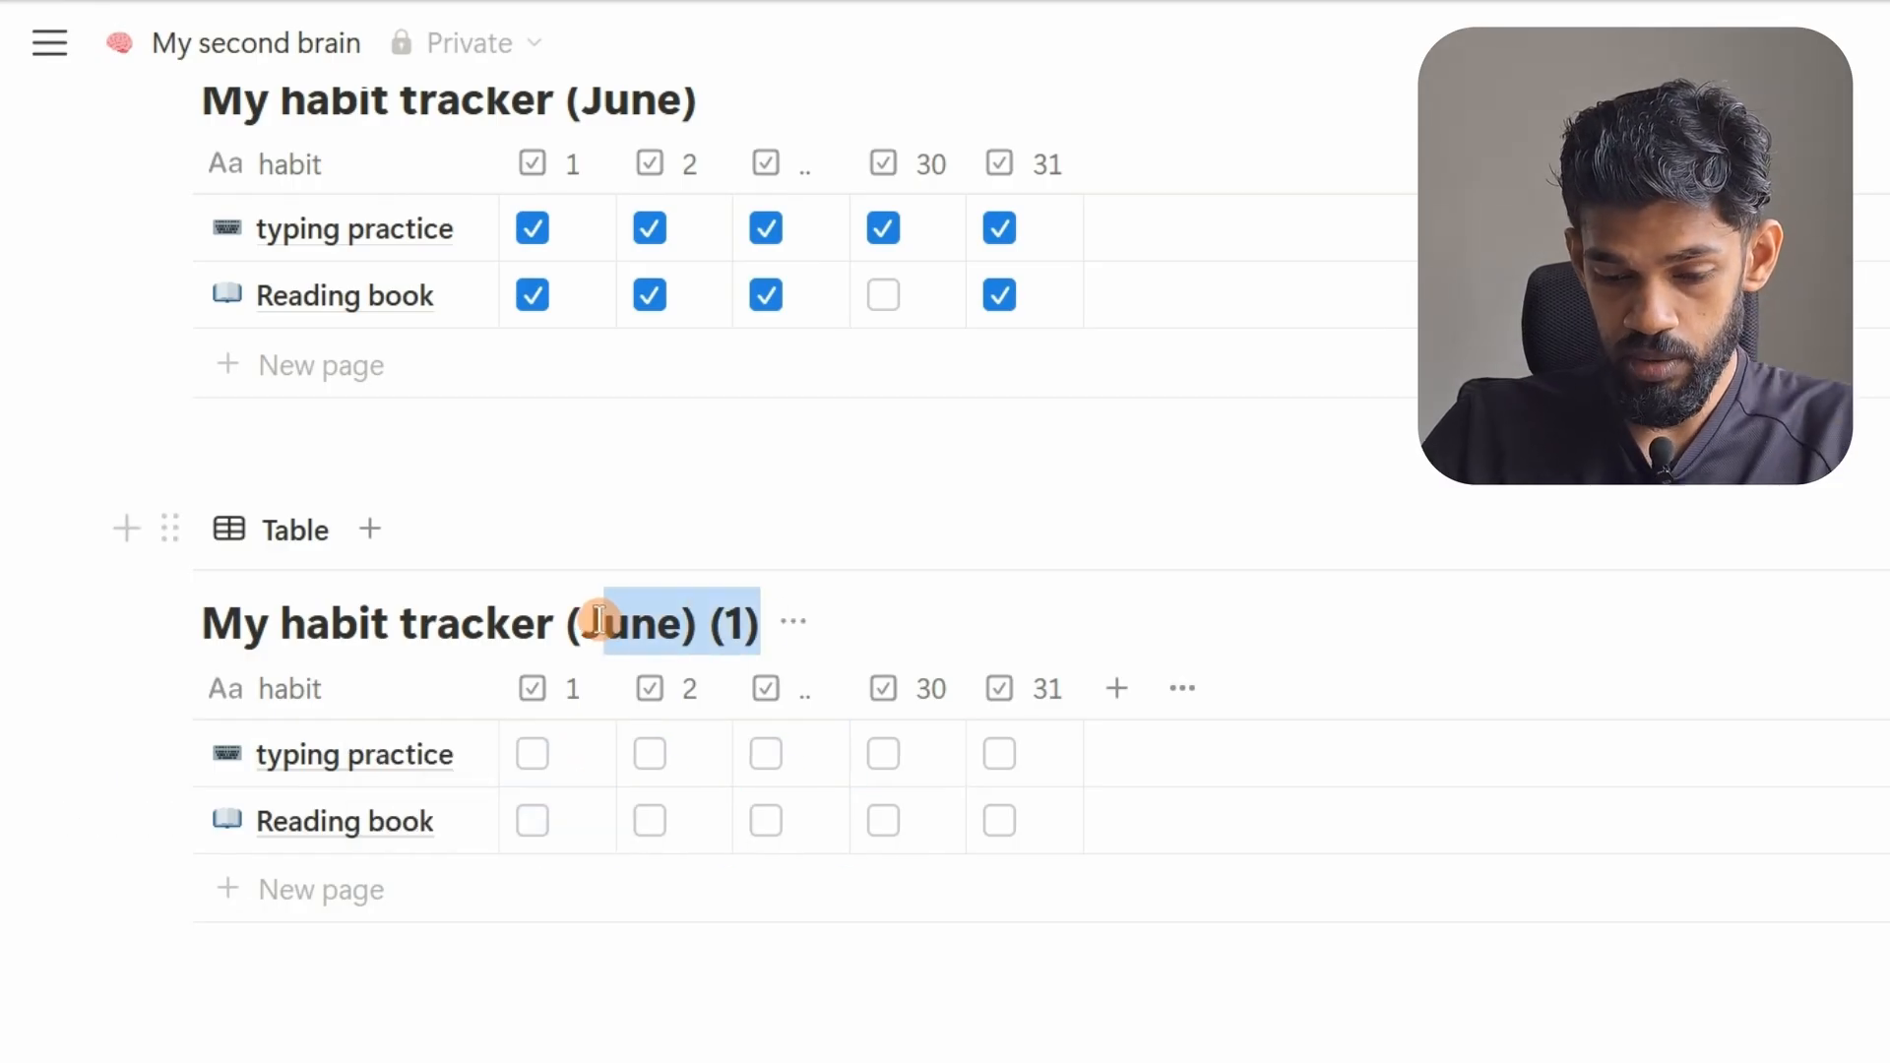
pyautogui.write('uly')
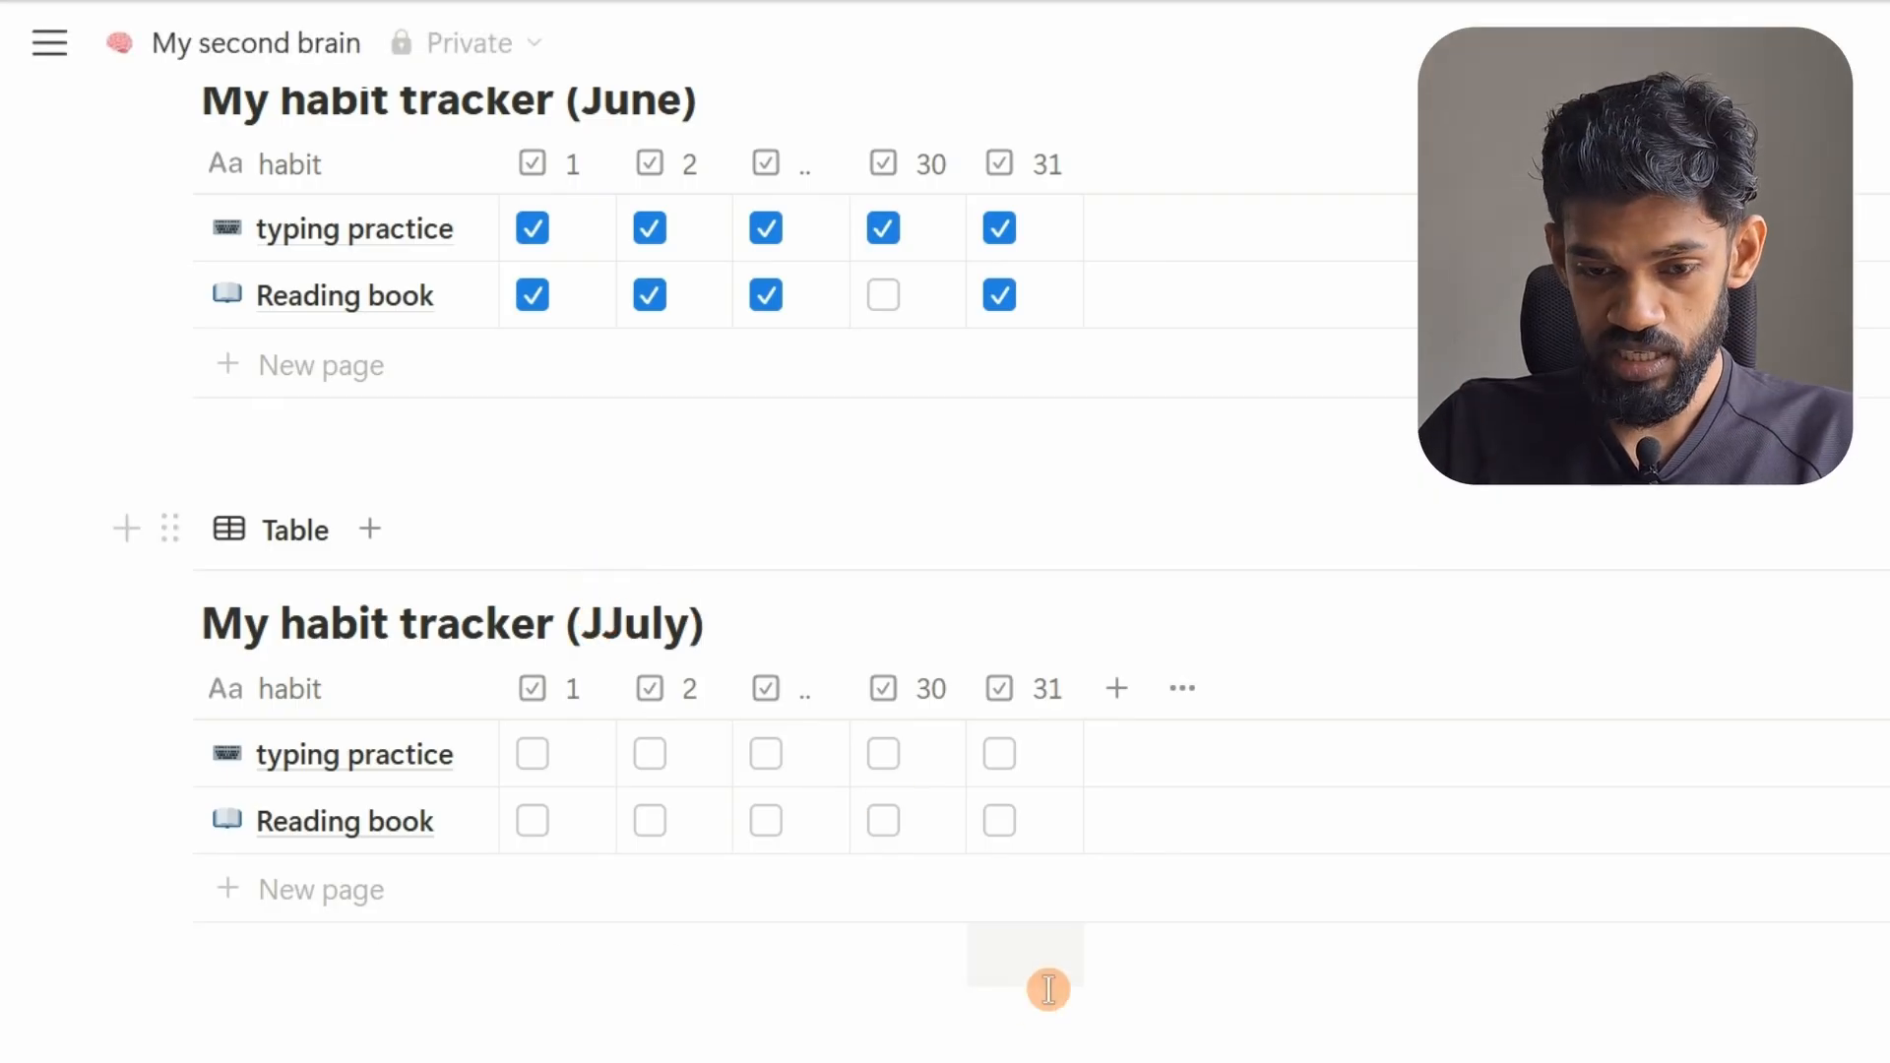
pyautogui.scroll(-3, 618, 639)
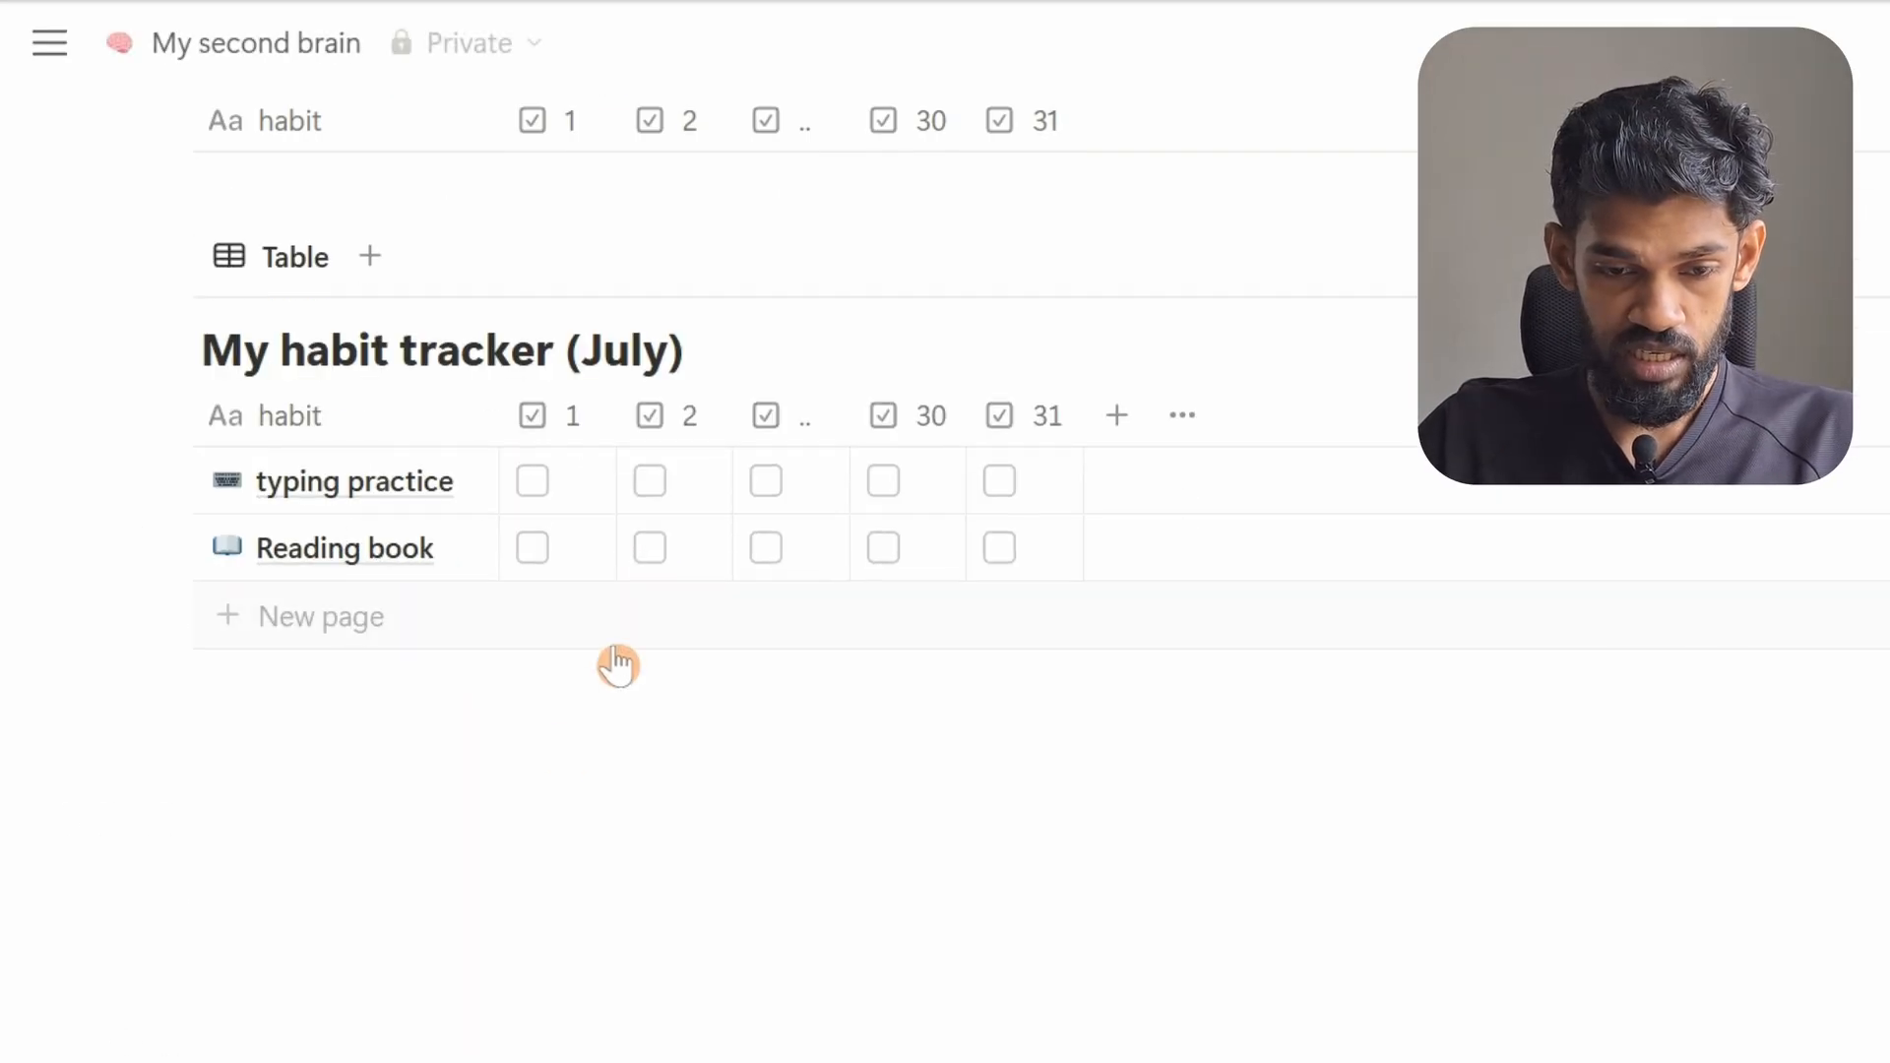
pyautogui.click(313, 822)
pyautogui.scroll(5, 325, 788)
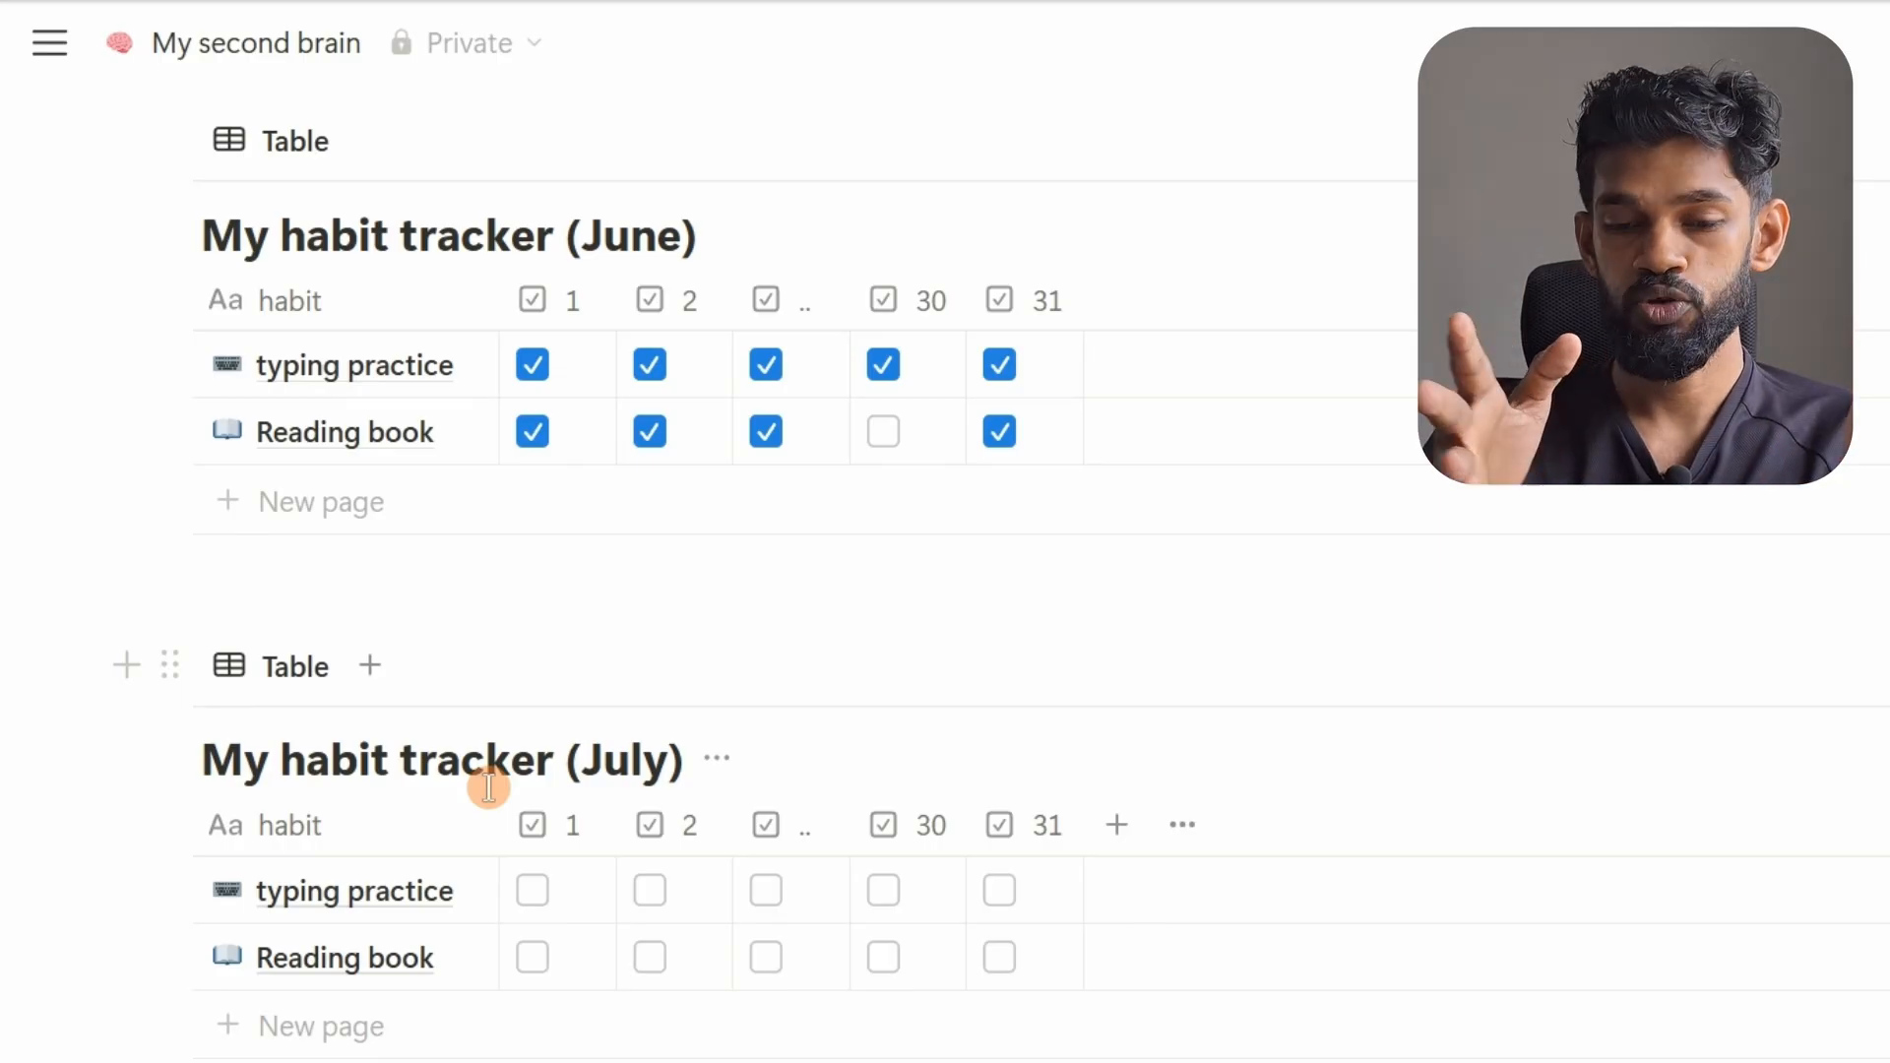
# Insert a button block below the July habit tracker table and name it "Next month habit tracker"
pyautogui.scroll(-3, 492, 789)
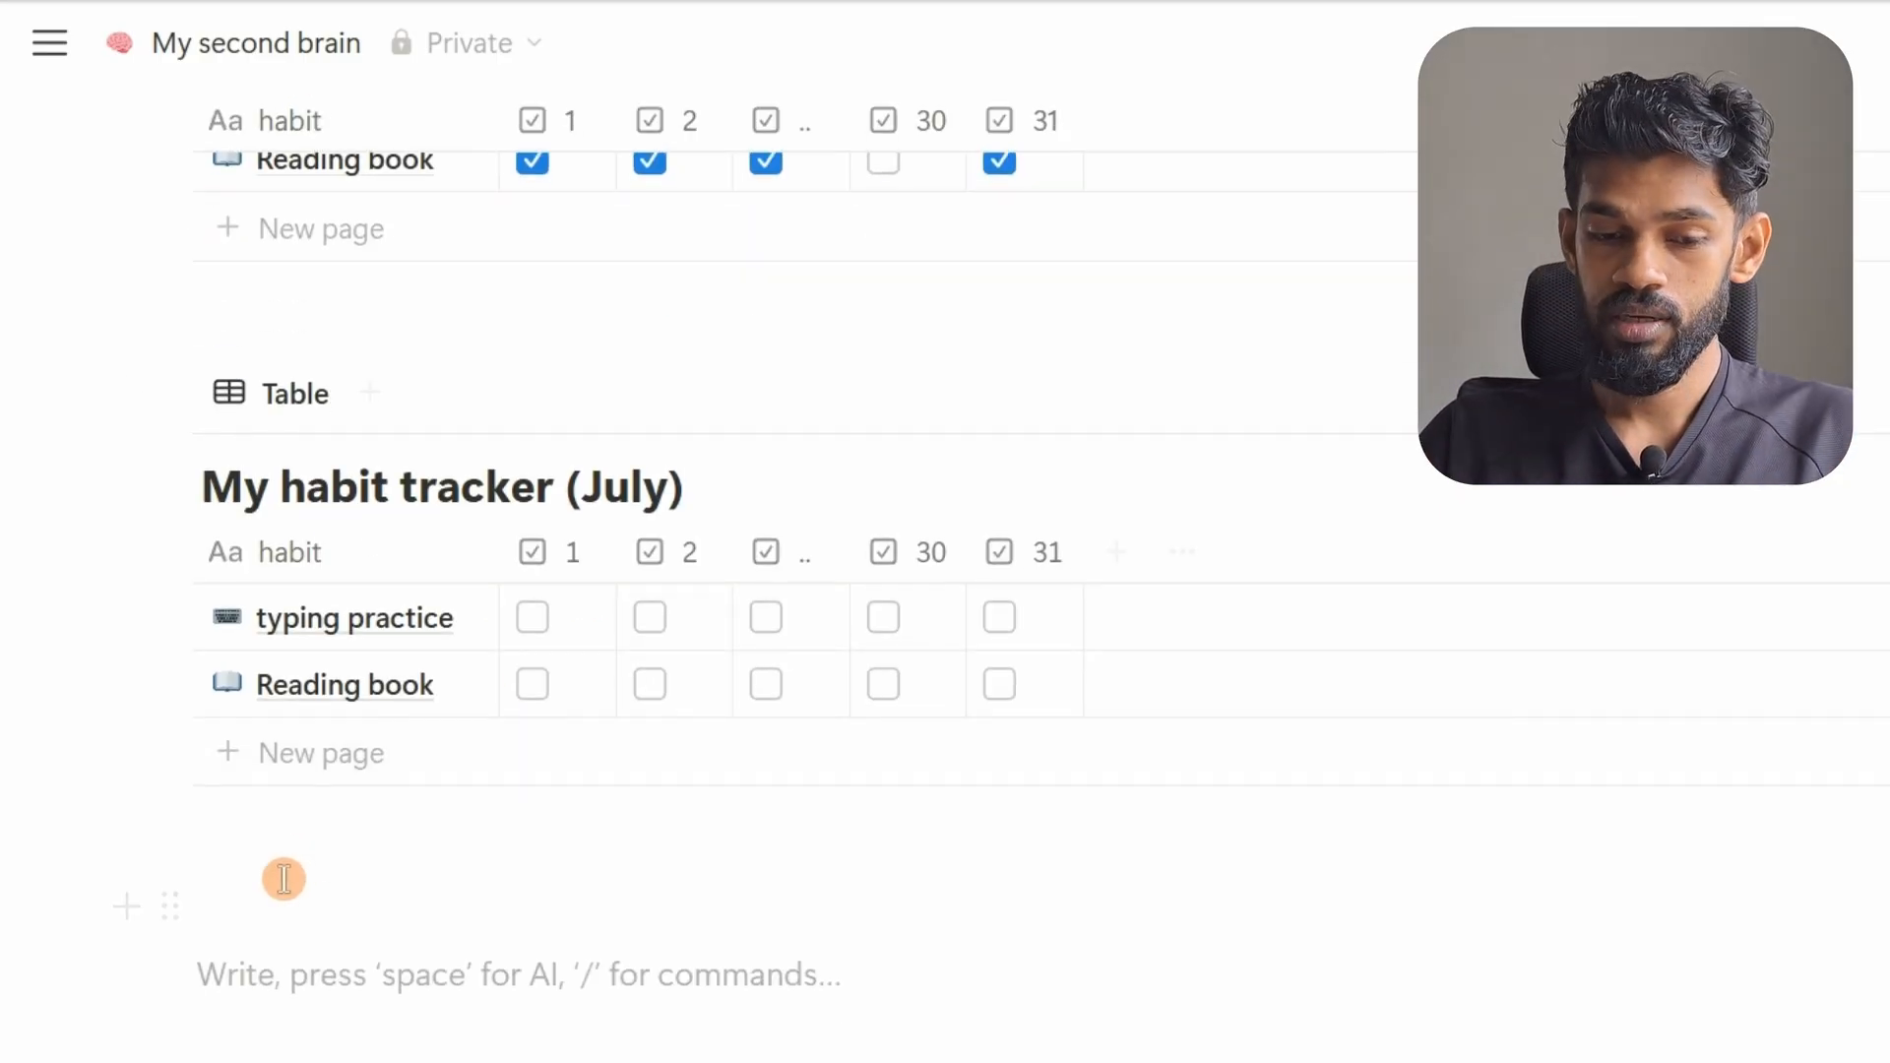
pyautogui.click(248, 897)
pyautogui.press('BackSpace')
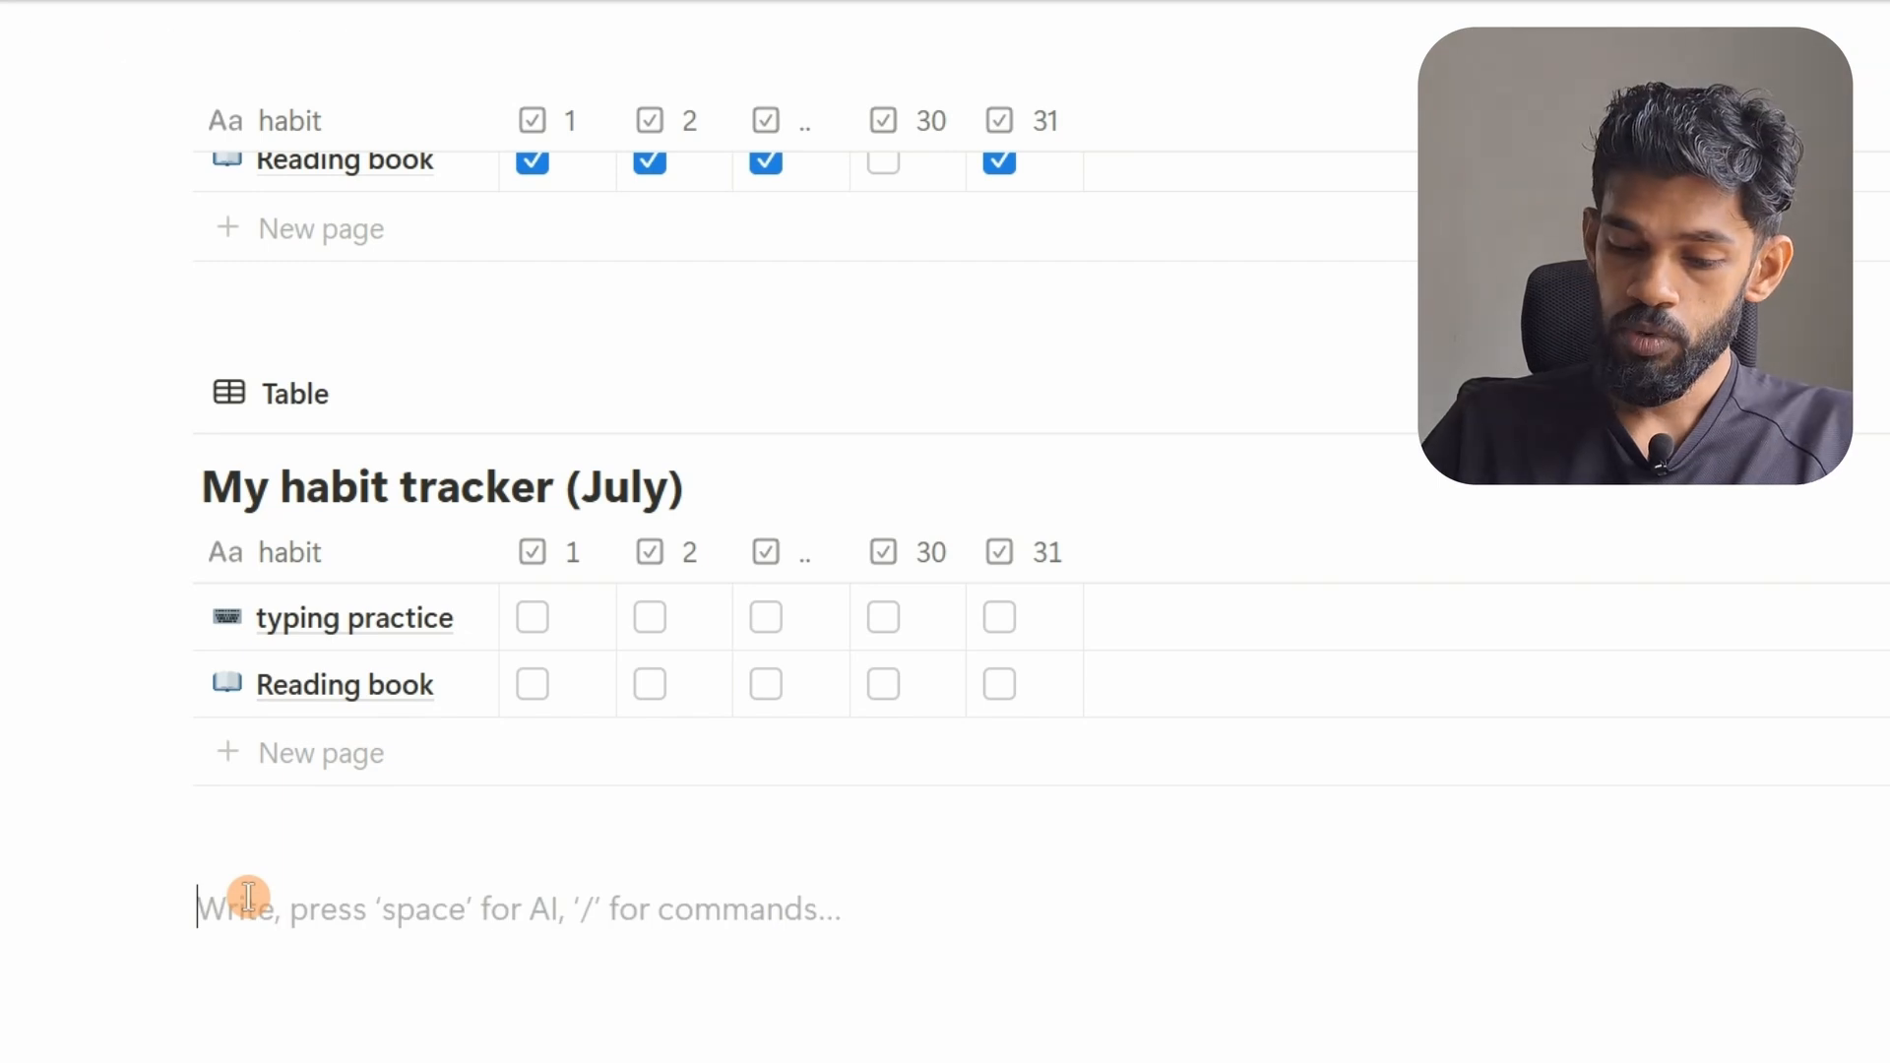
pyautogui.write('/')
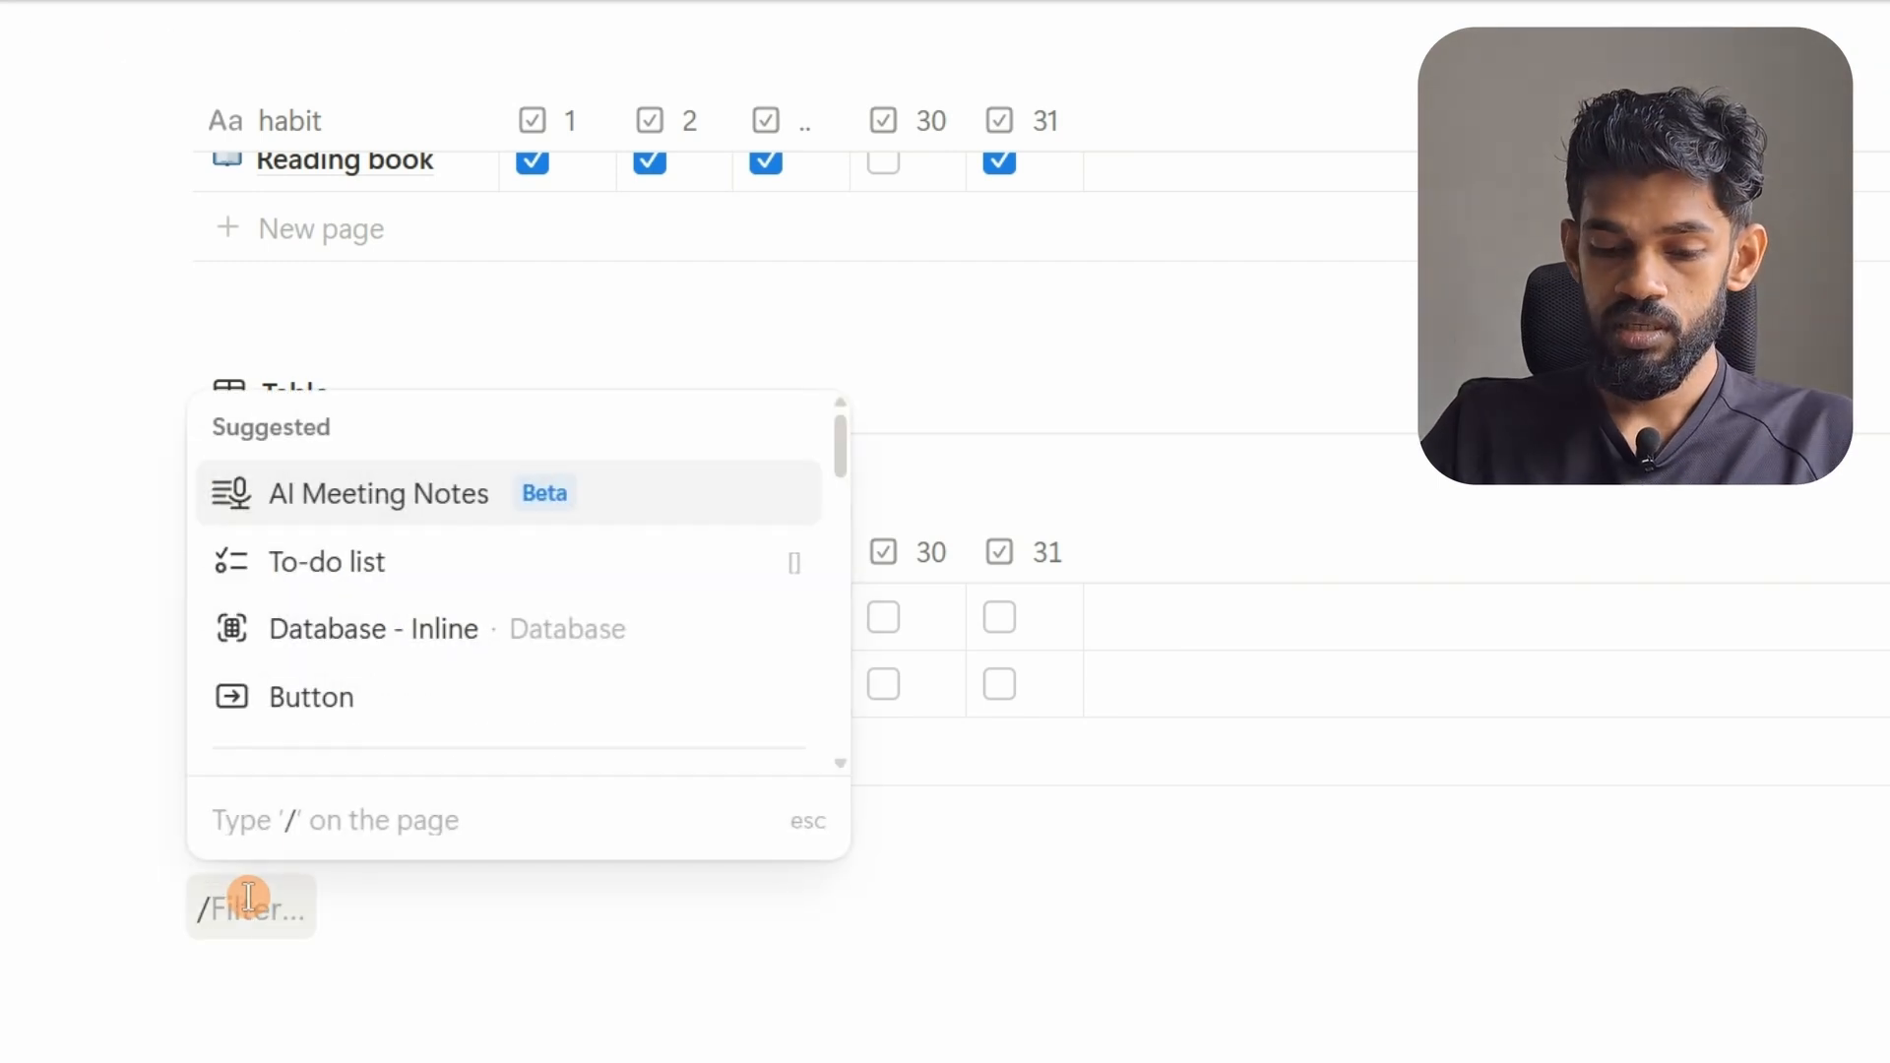
pyautogui.write('button')
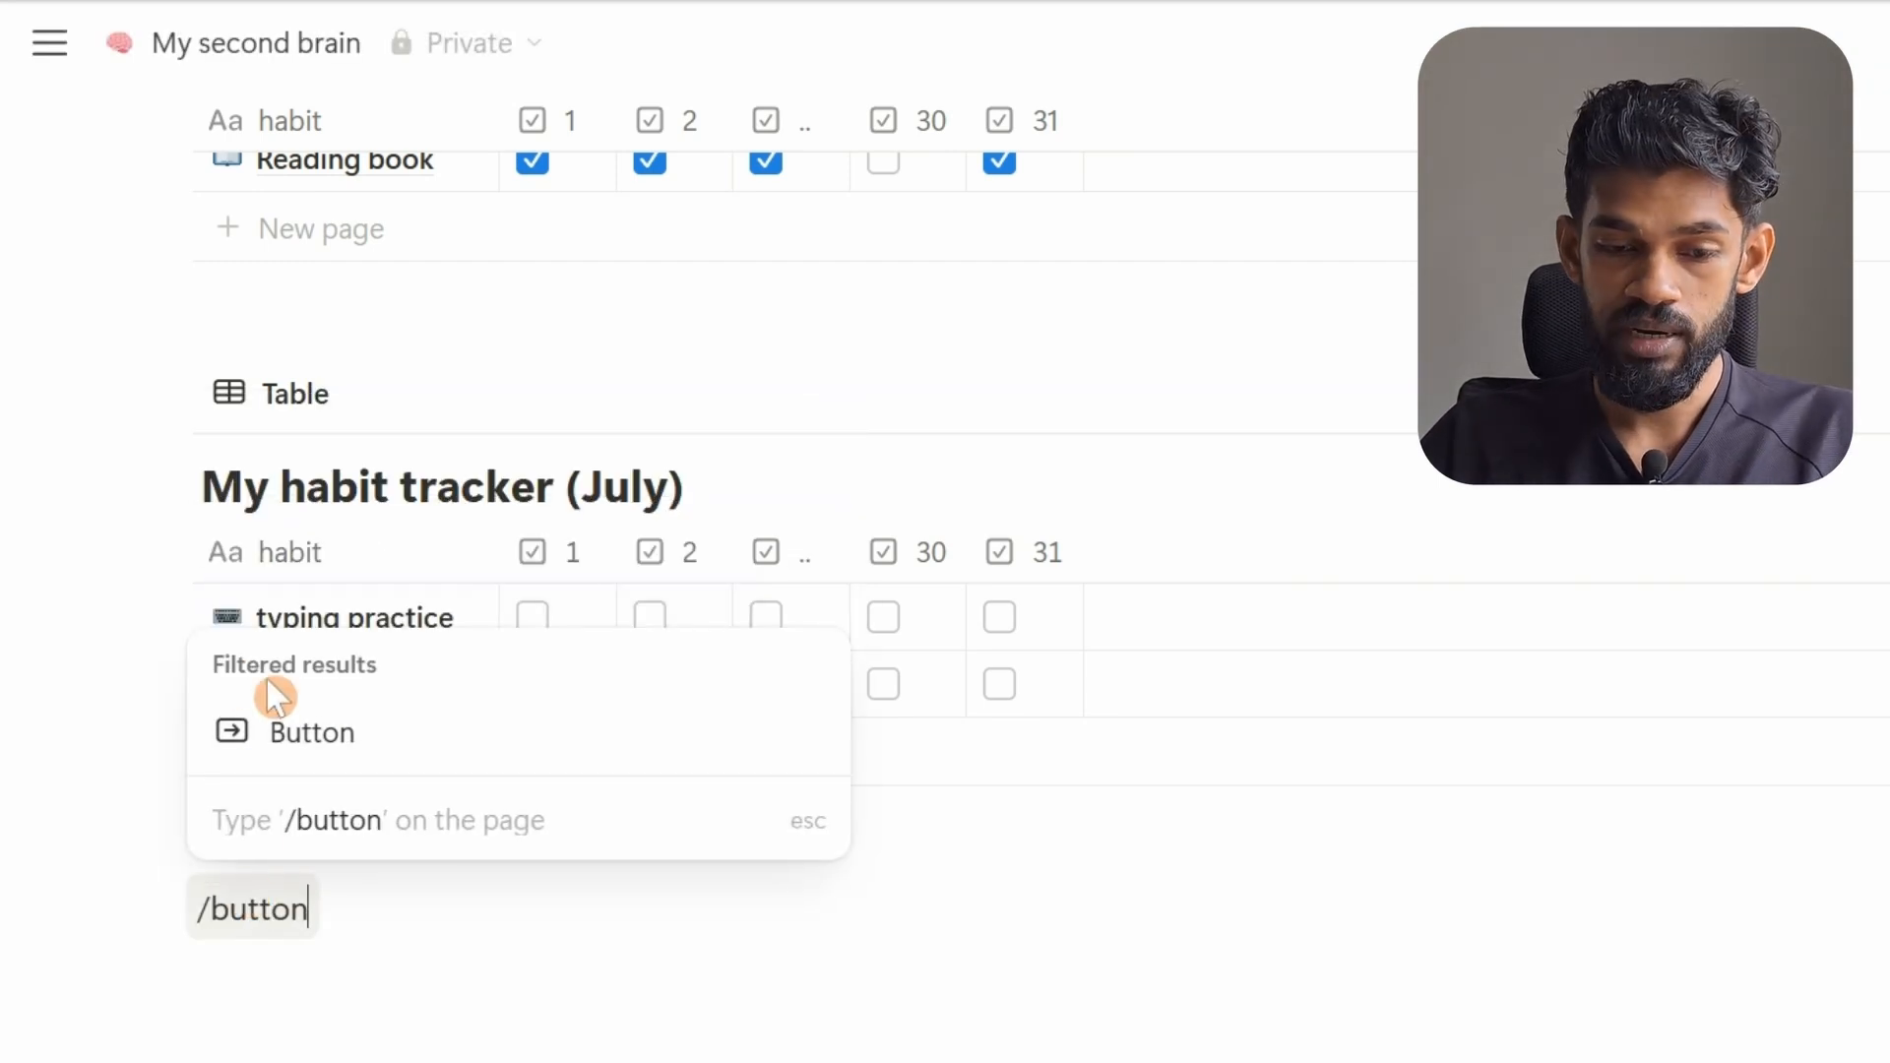
pyautogui.click(366, 644)
pyautogui.scroll(-2, 370, 653)
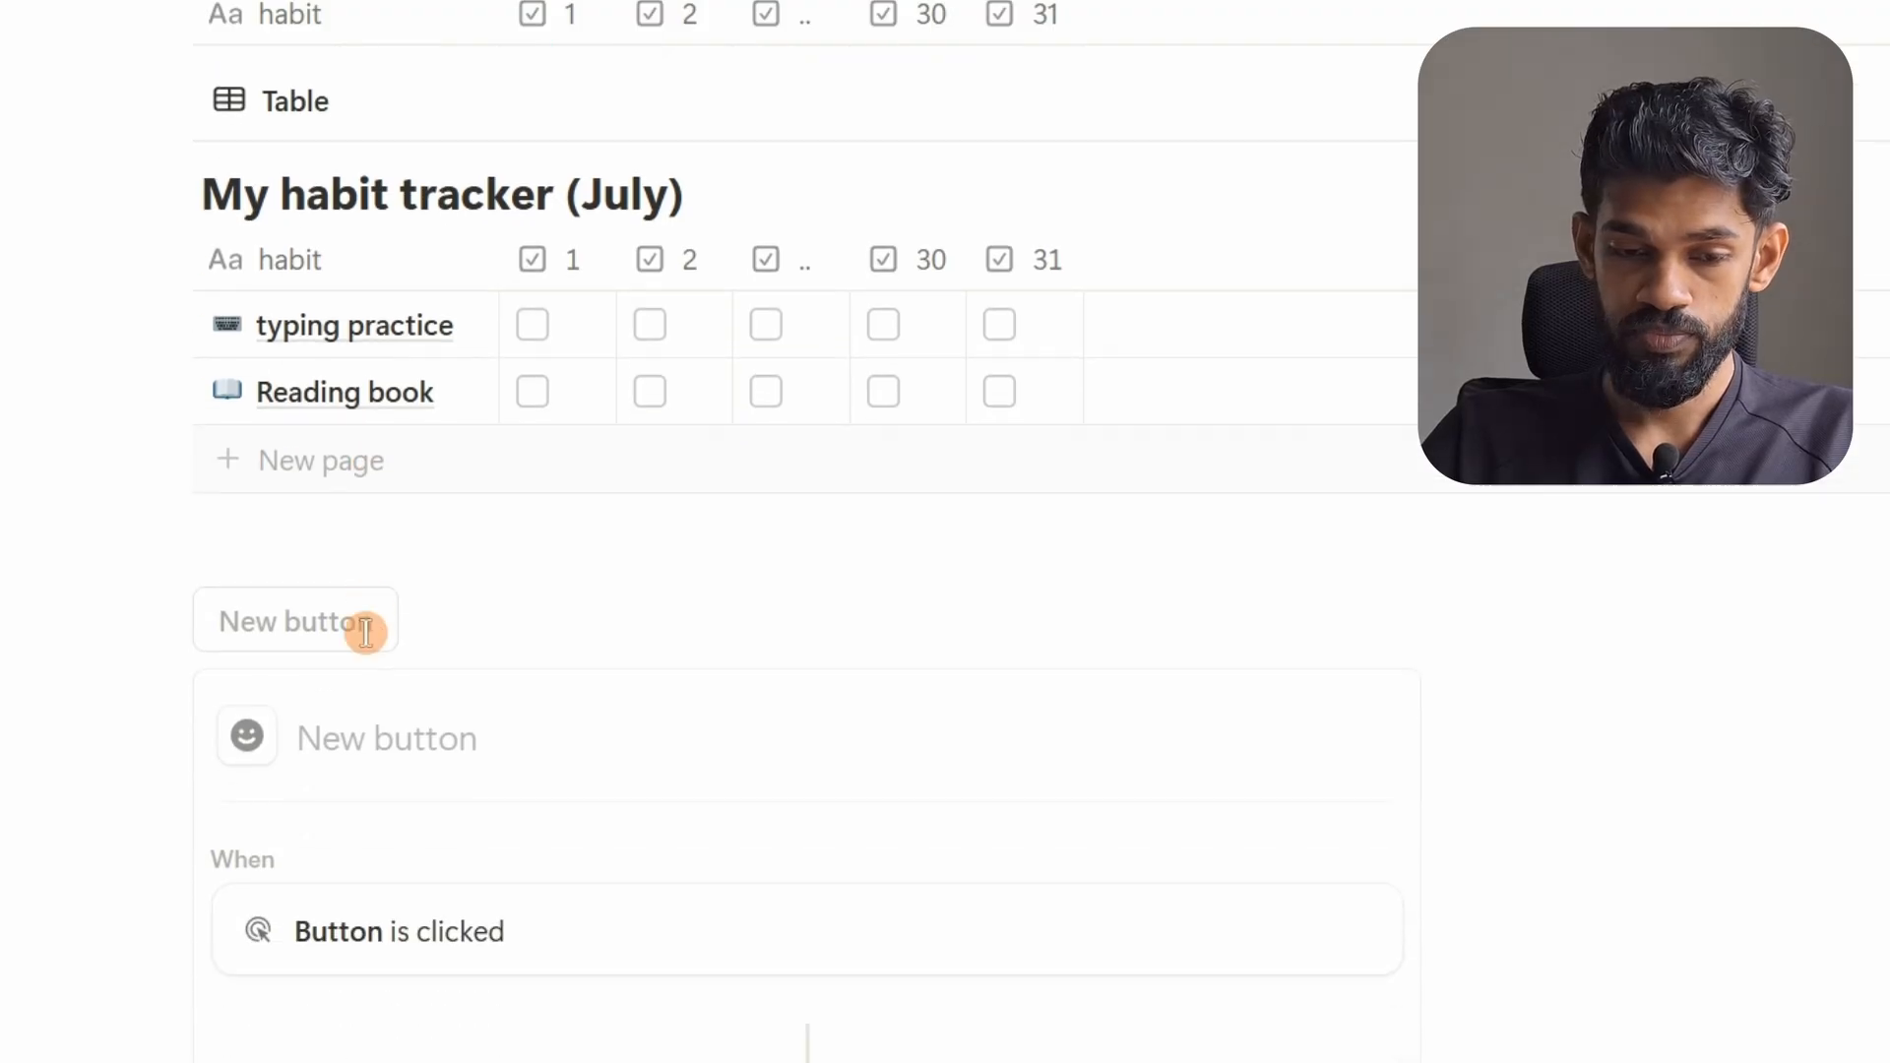
pyautogui.write('Next month habit tracker')
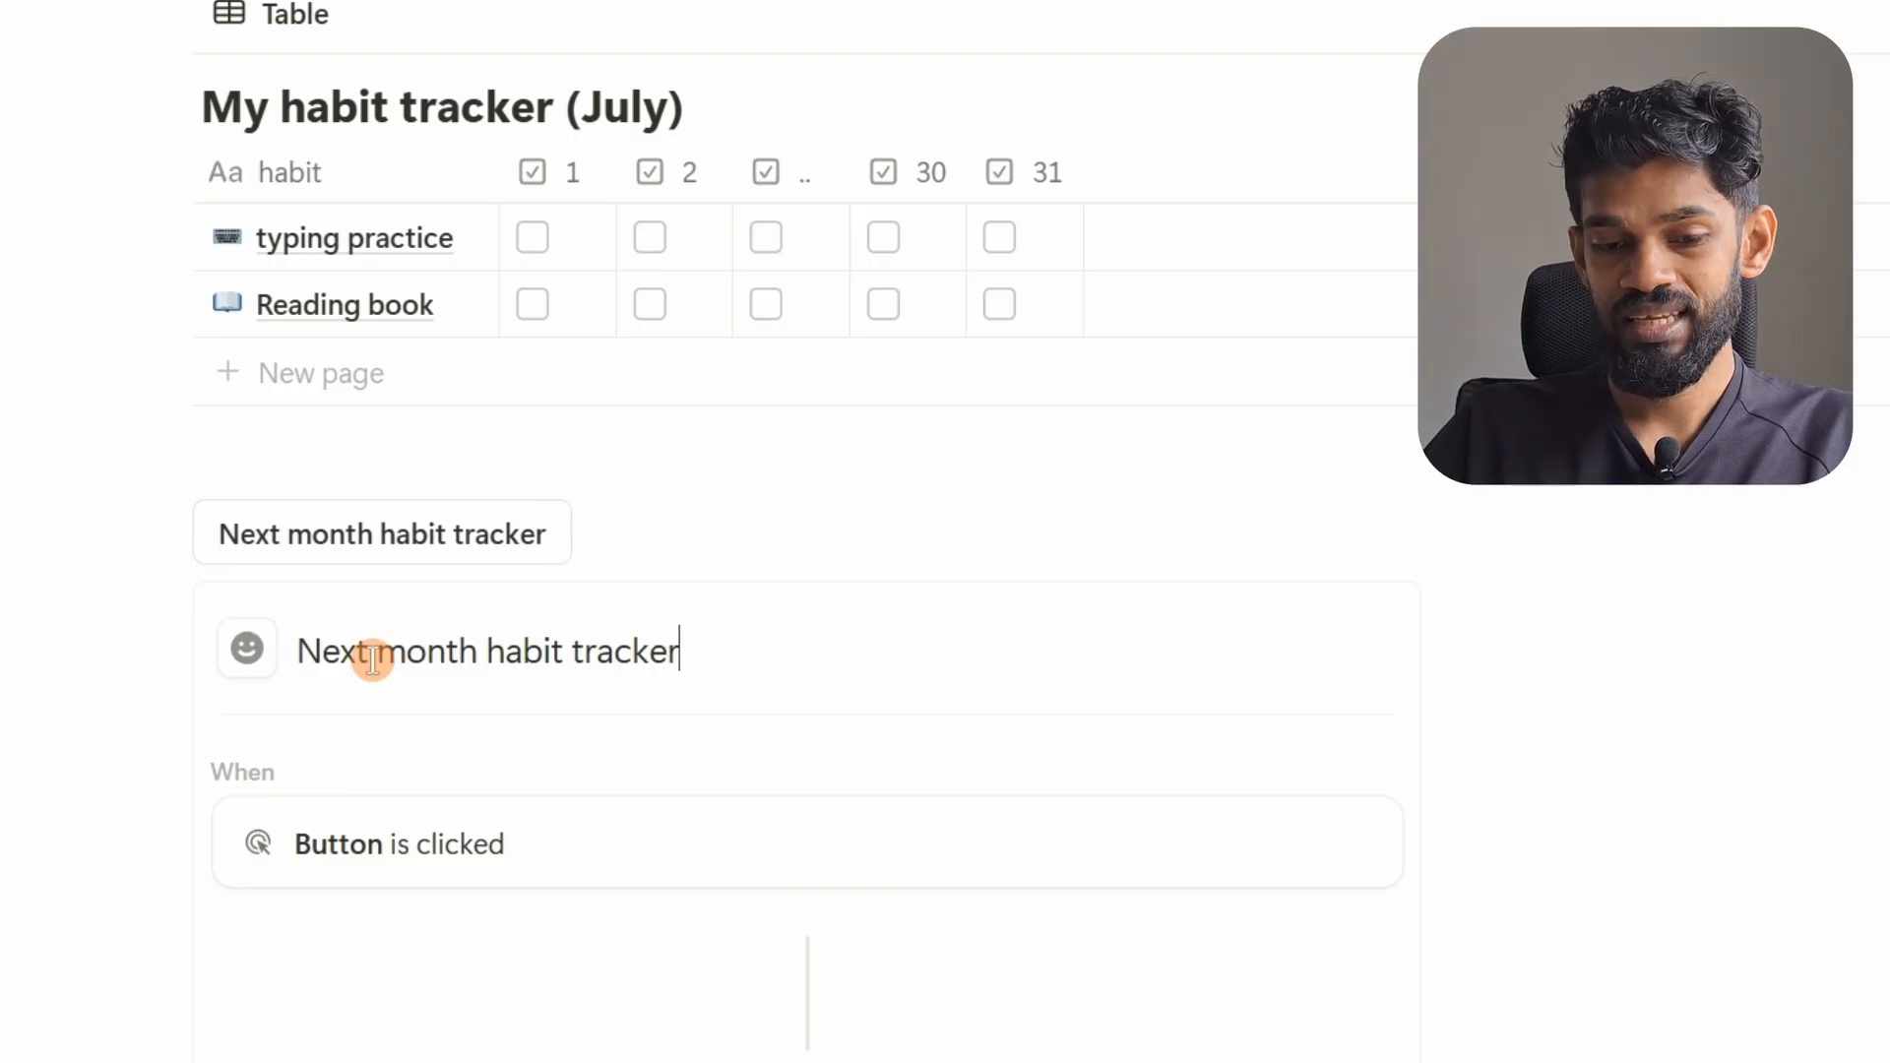
# Give the new button an "Insert blocks" action that places content below the button
pyautogui.scroll(-1, 372, 654)
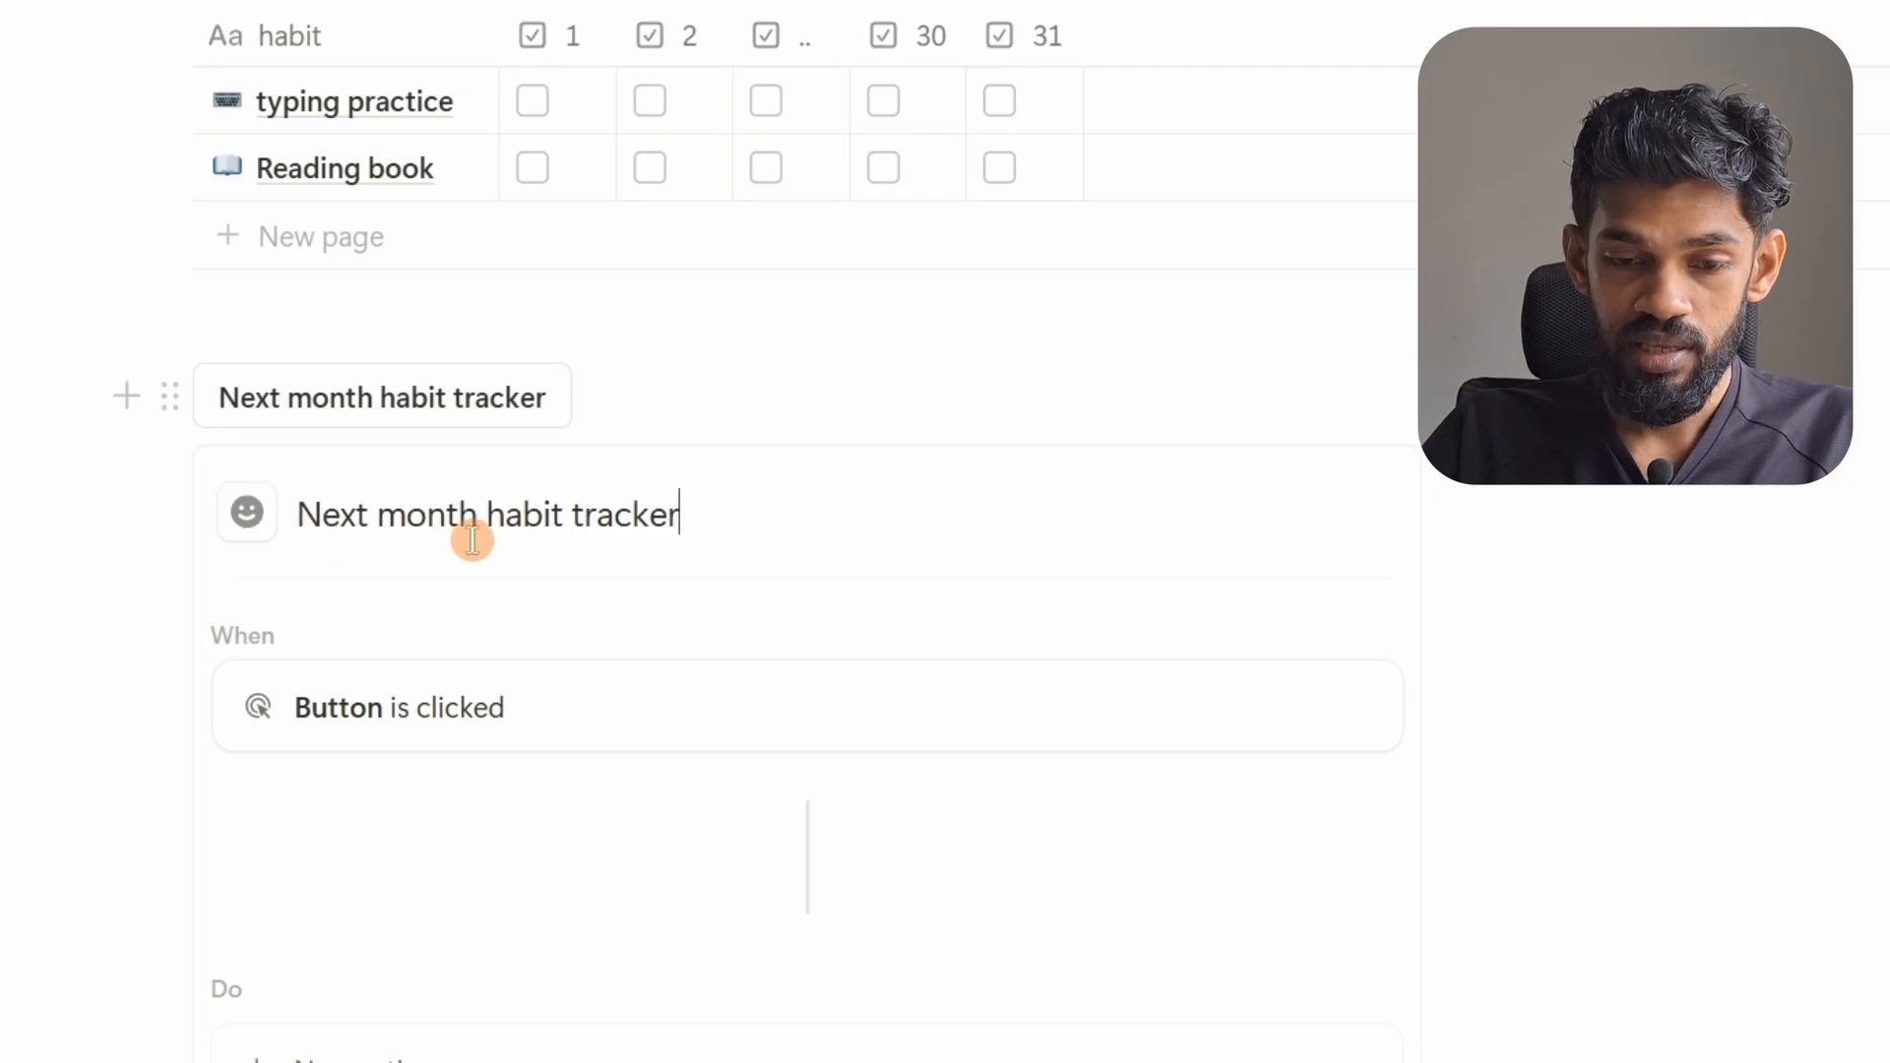
pyautogui.scroll(-2, 528, 540)
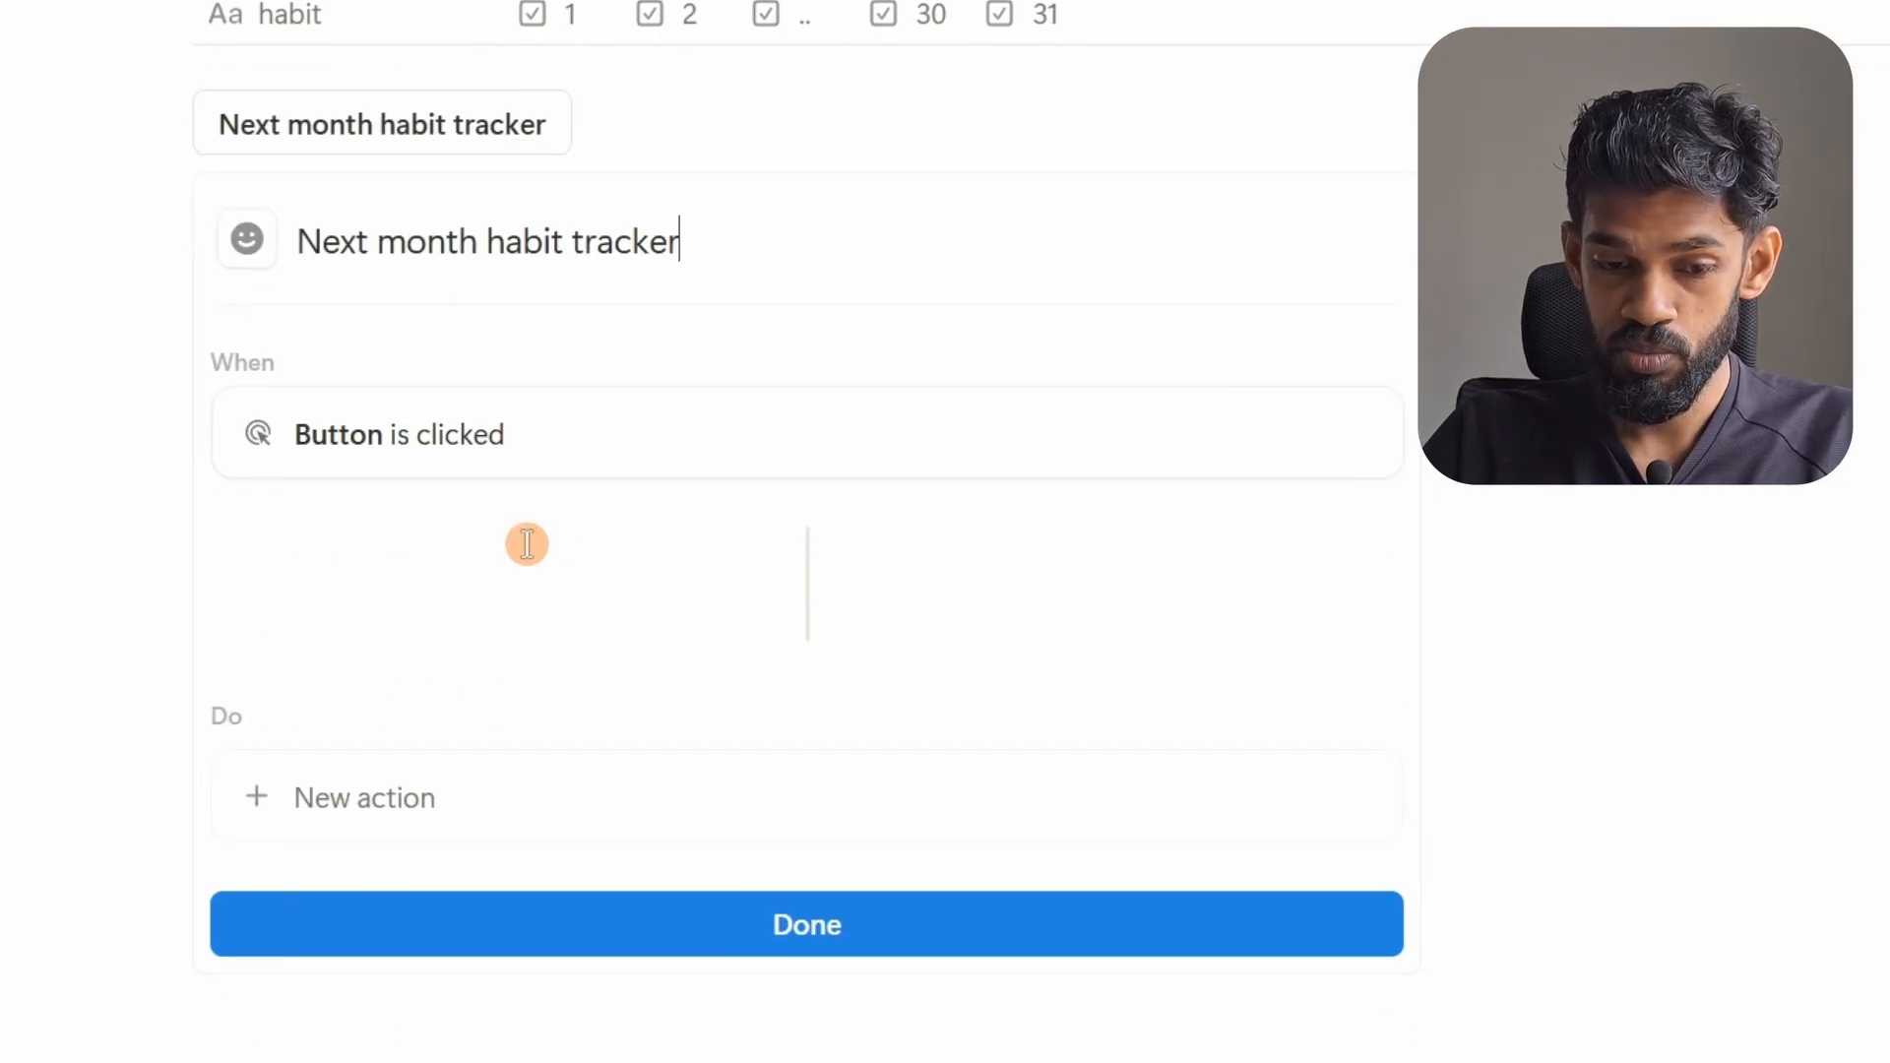
pyautogui.scroll(-1, 217, 594)
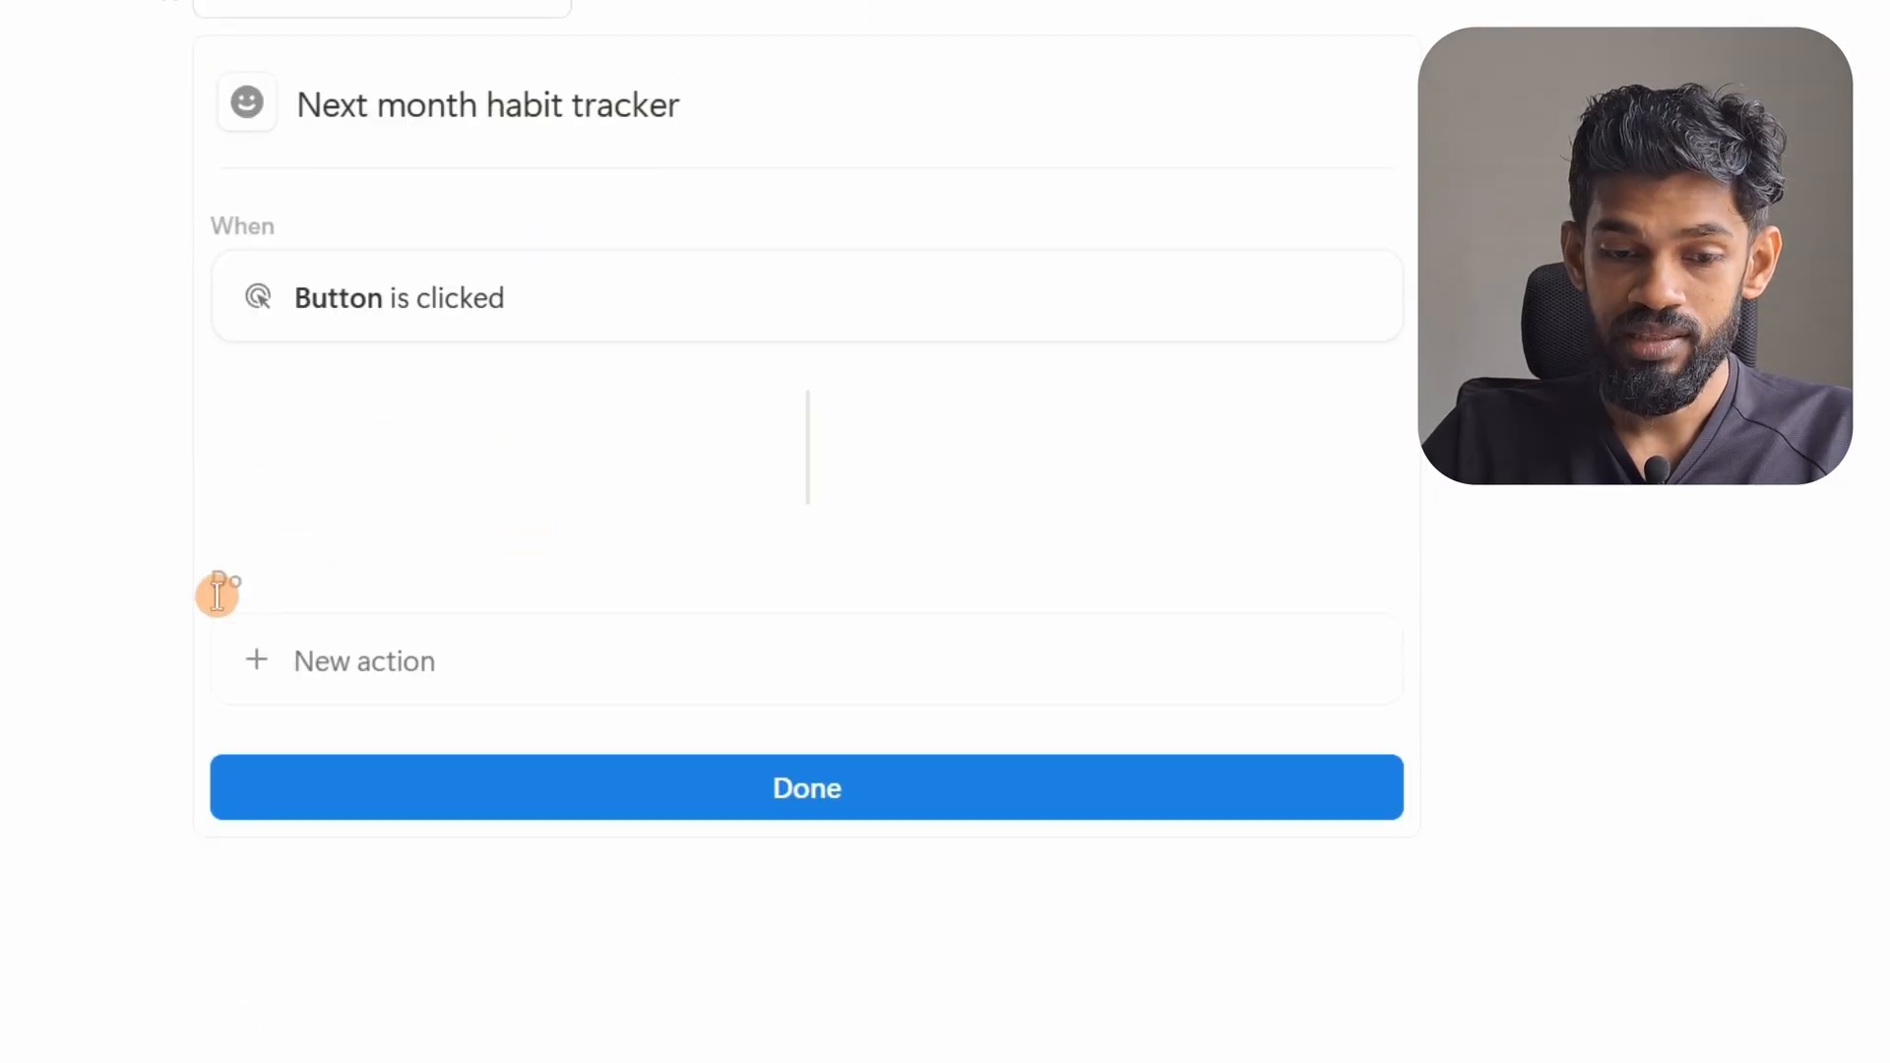
pyautogui.click(360, 677)
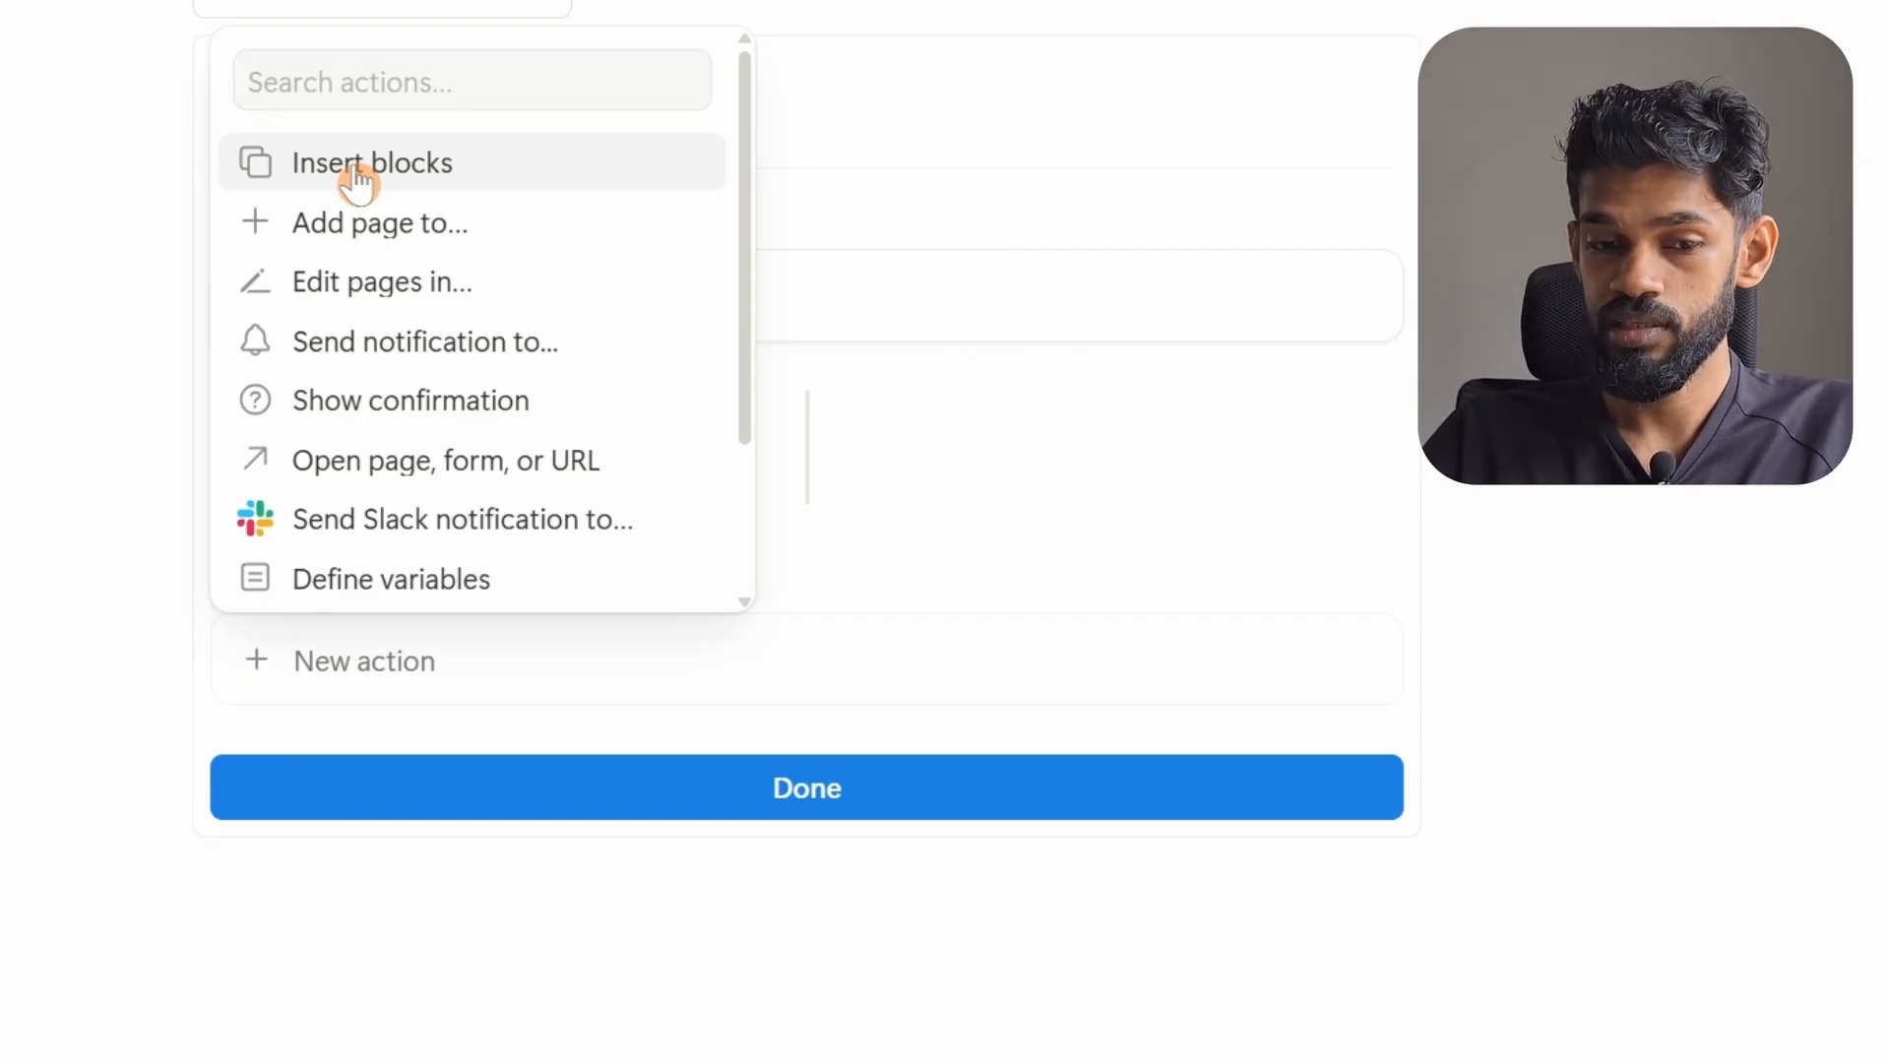
pyautogui.click(357, 172)
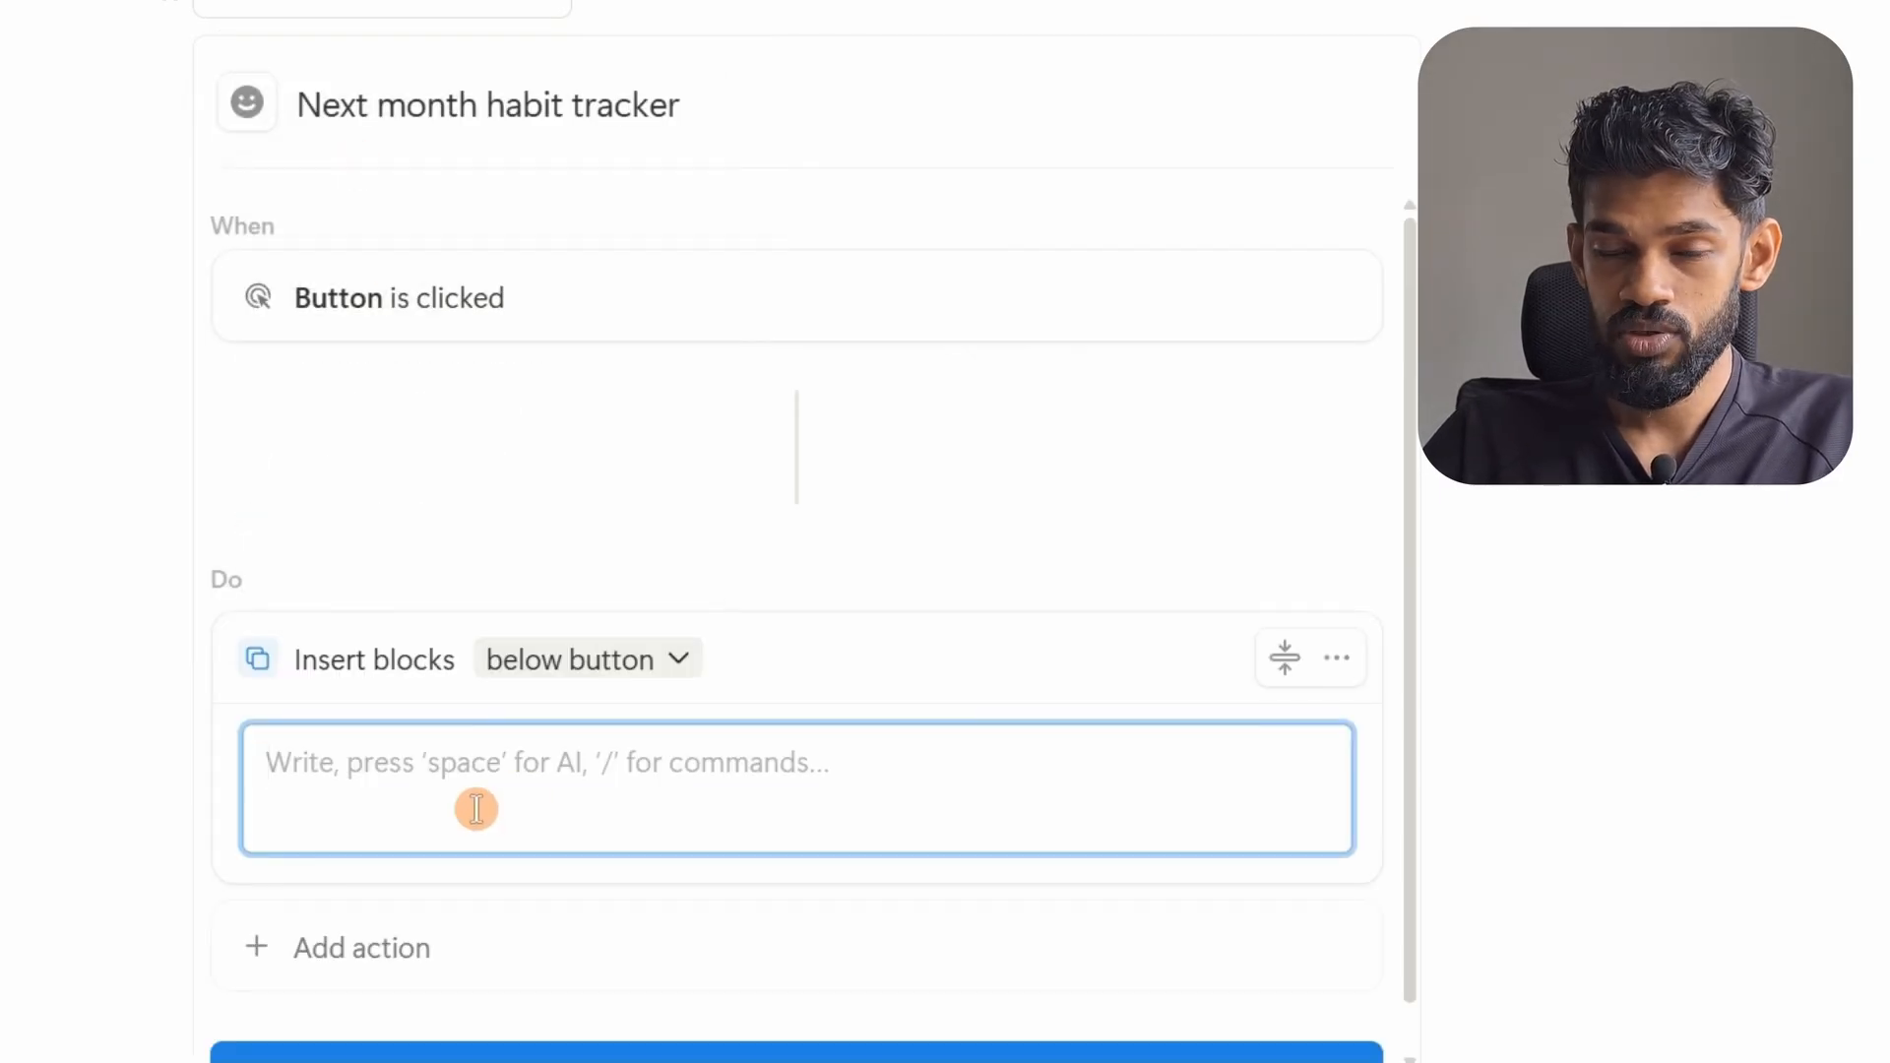
# Move the July habit tracker table into the content area of the button's Insert blocks action
pyautogui.scroll(10, 477, 809)
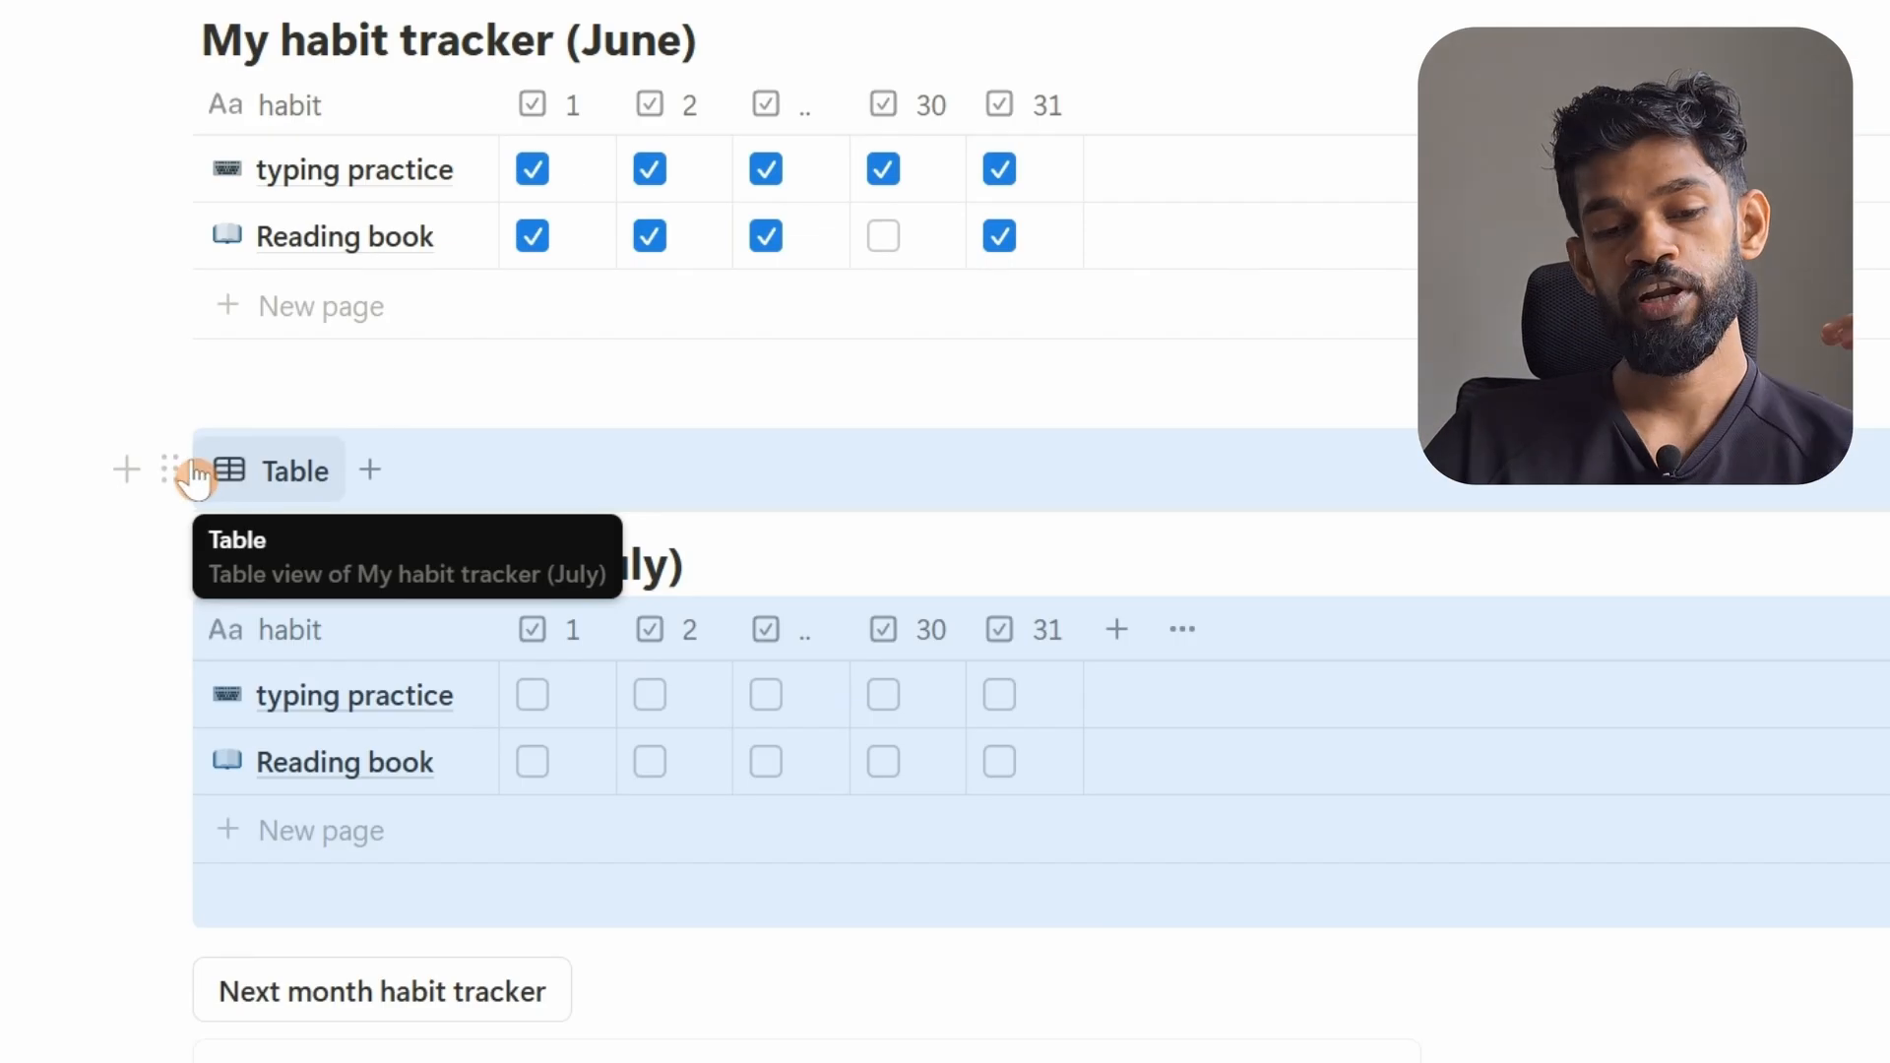
pyautogui.moveTo(172, 468); pyautogui.dragTo(358, 832)
pyautogui.scroll(-3, 359, 827)
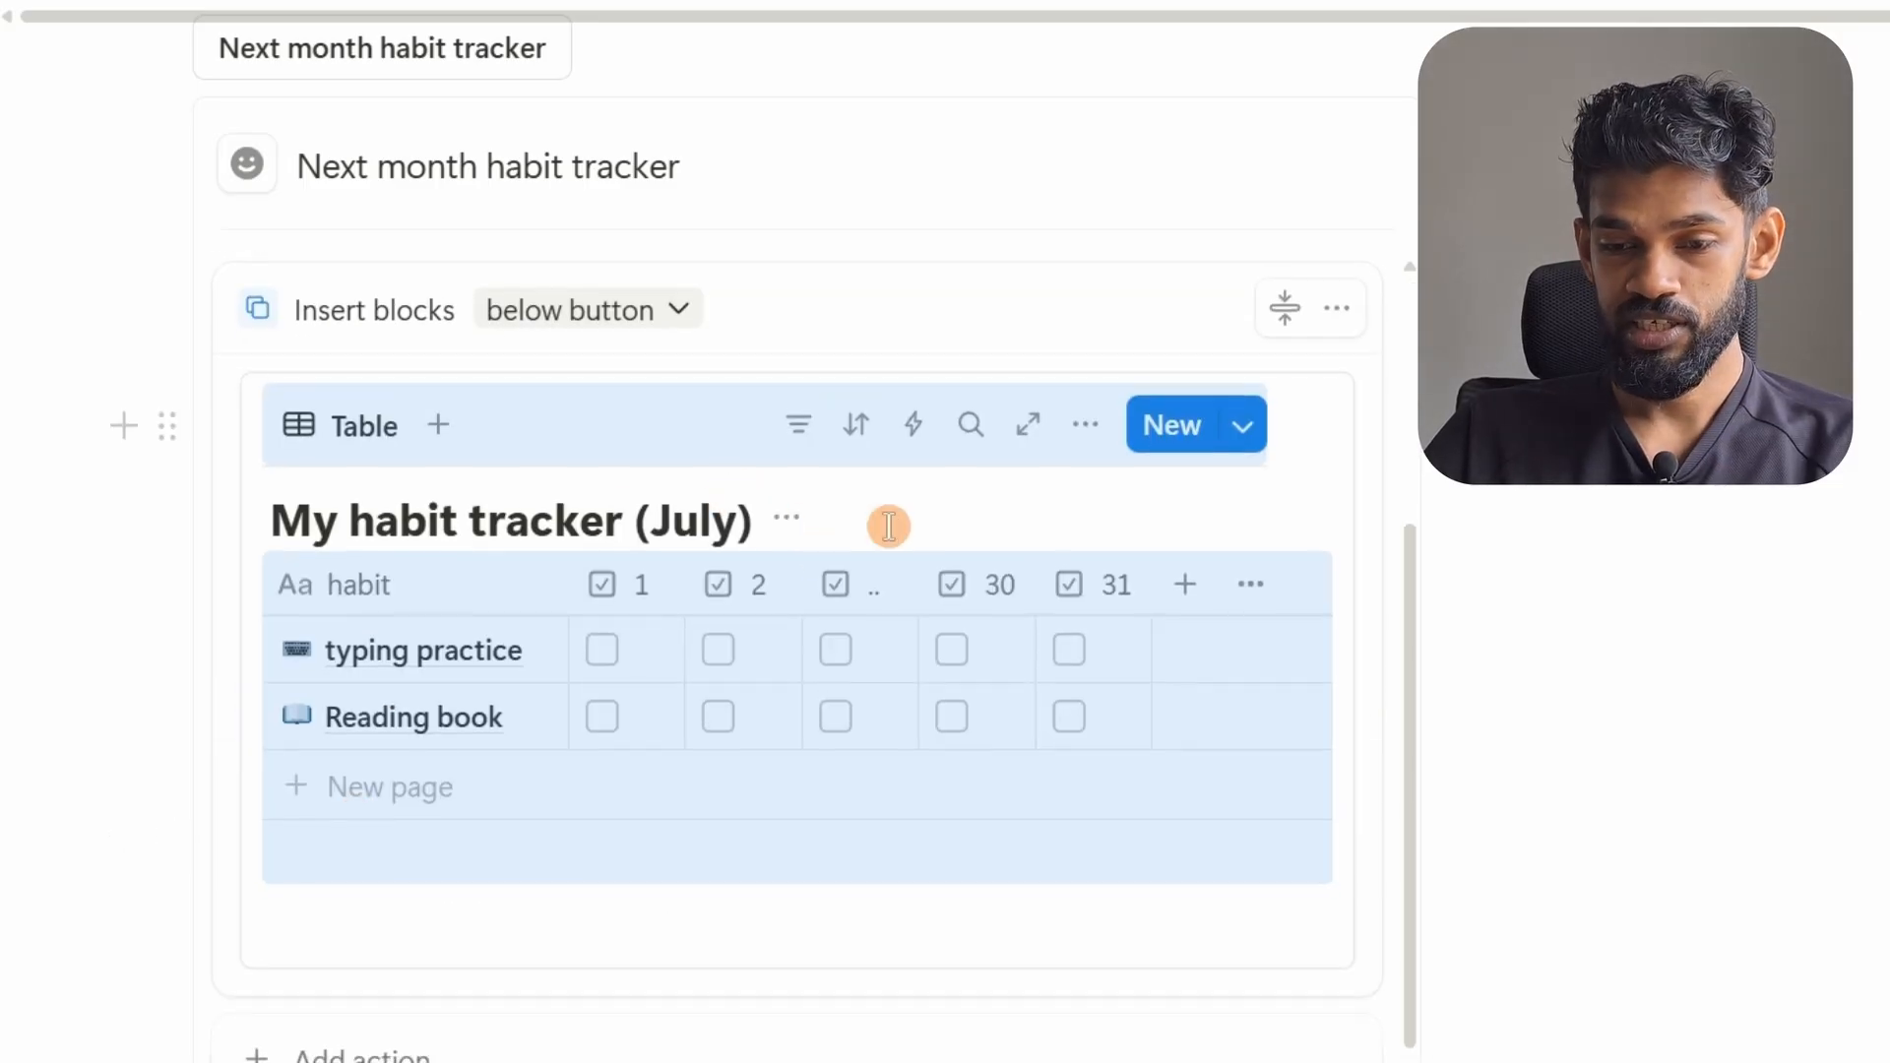
pyautogui.scroll(-2, 898, 532)
pyautogui.scroll(-2, 905, 534)
pyautogui.scroll(4, 906, 535)
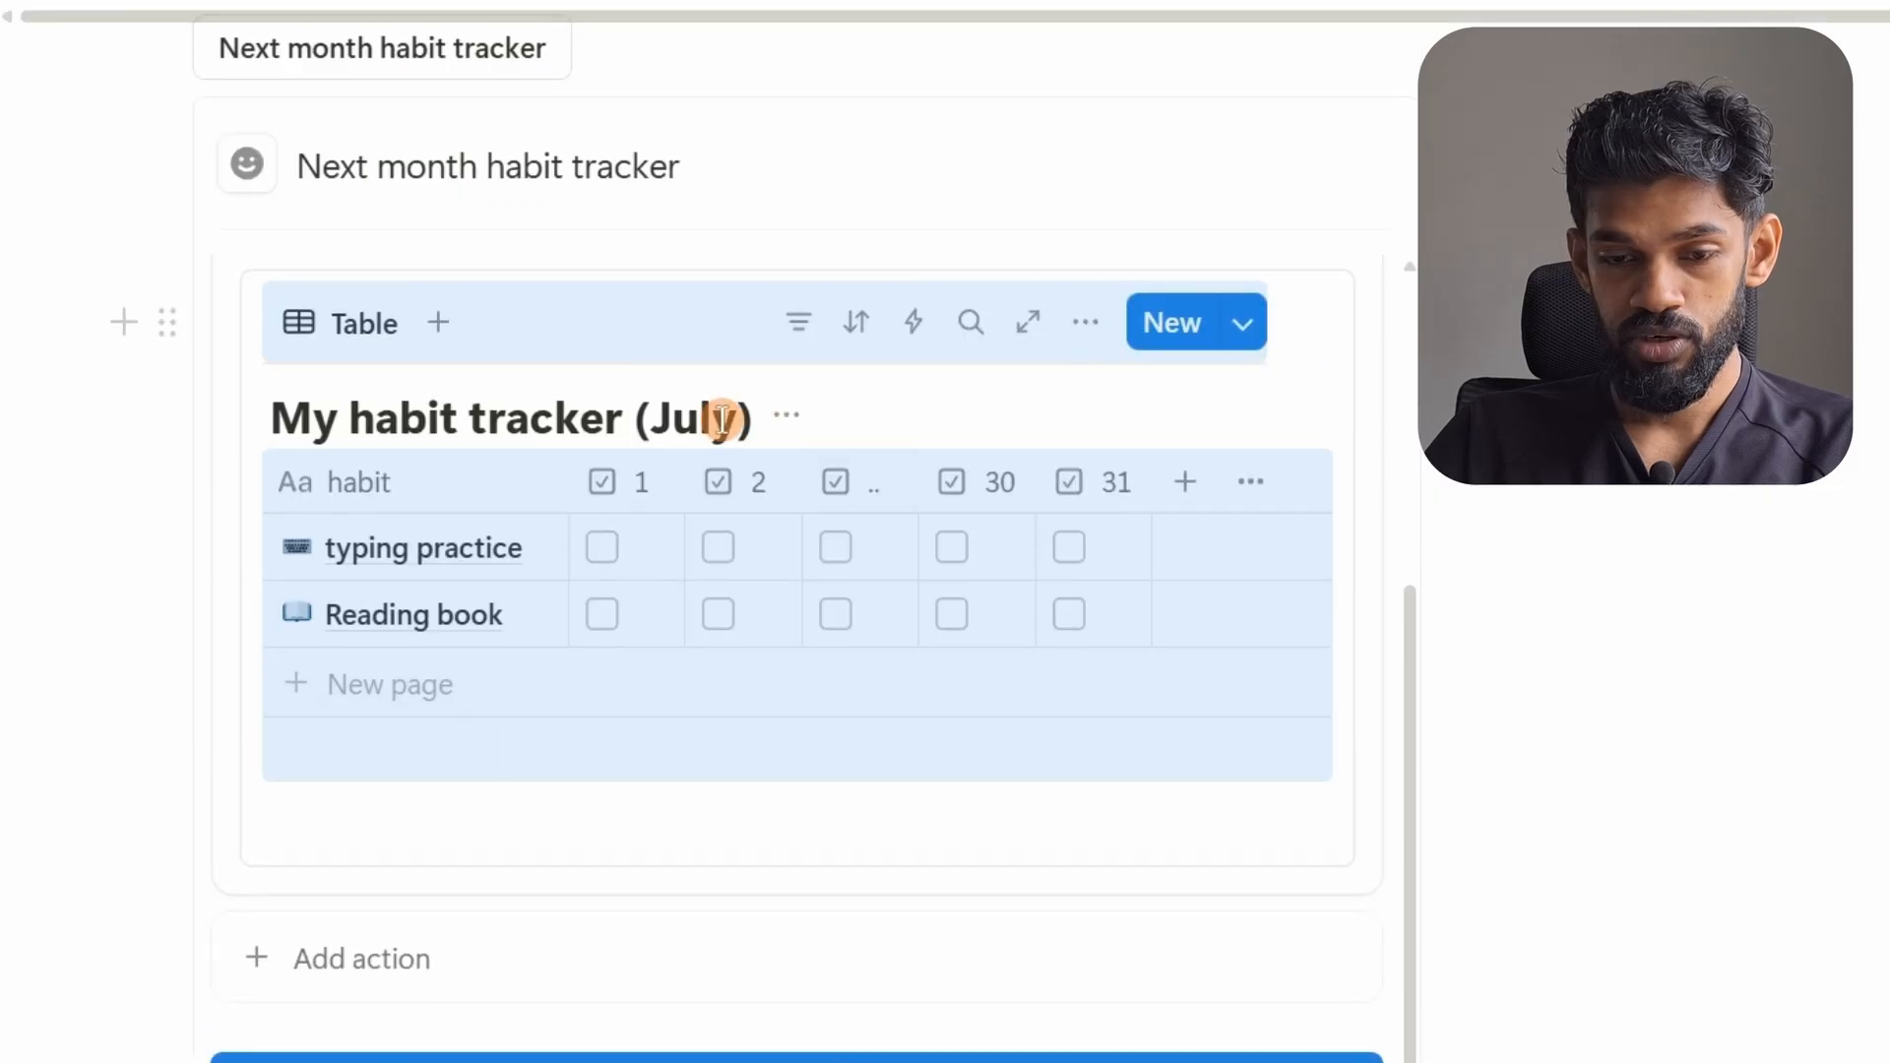
# Rename the table inside the button action "My habit tracker (Update month here)" and finish the button setup
pyautogui.click(721, 418)
pyautogui.moveTo(736, 419); pyautogui.dragTo(688, 421)
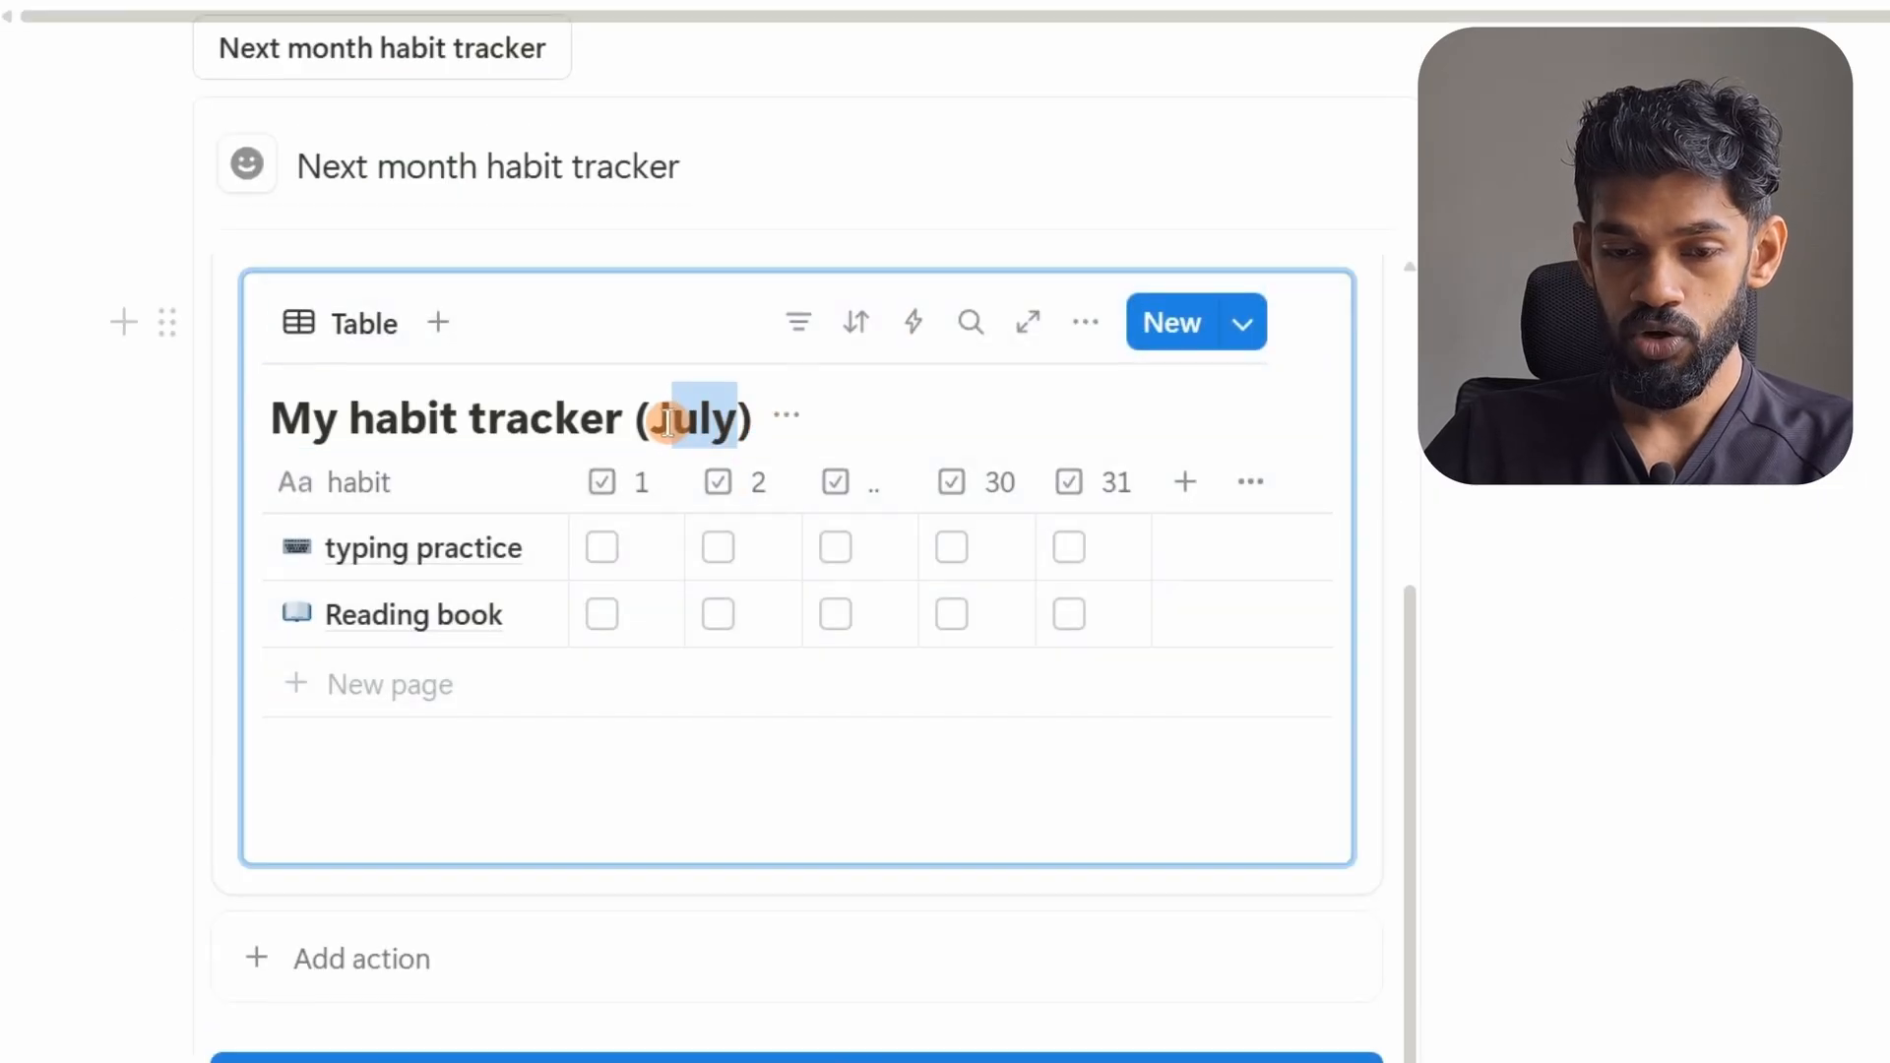
pyautogui.write('Mont')
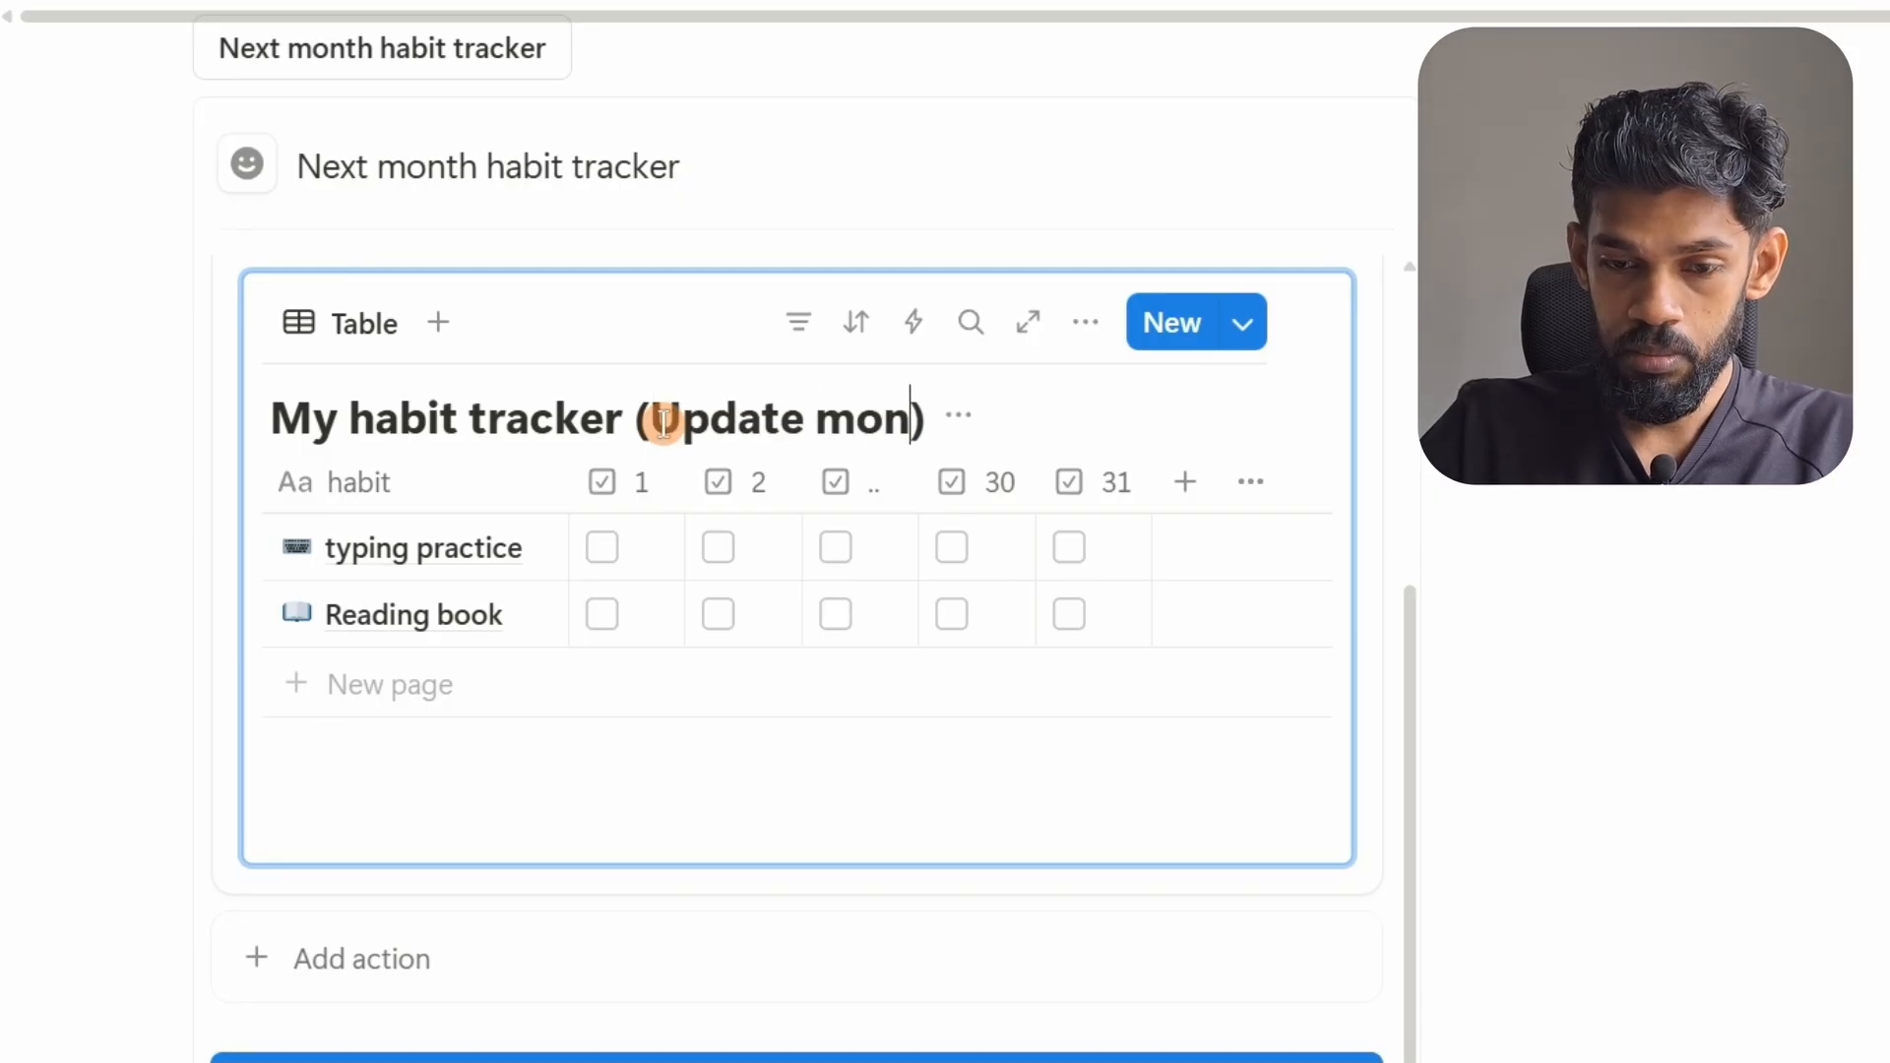
pyautogui.scroll(-3, 679, 438)
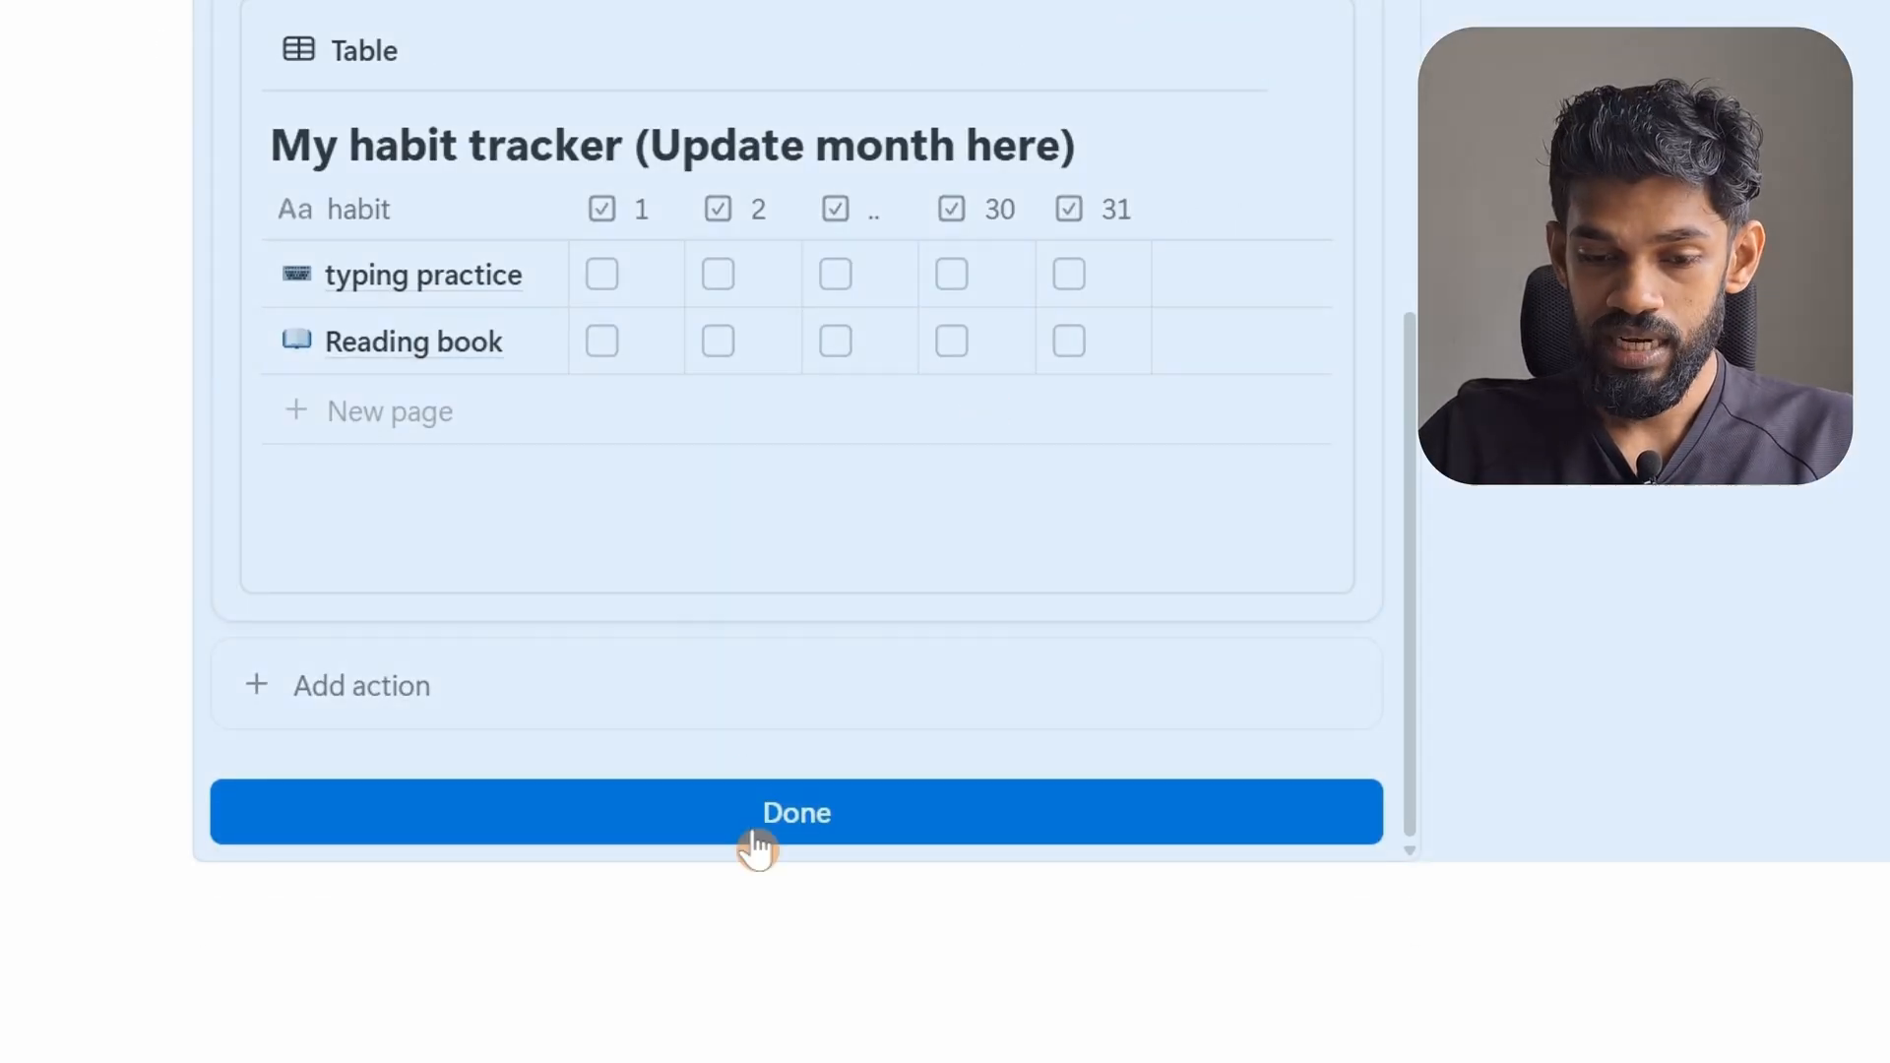
pyautogui.click(753, 832)
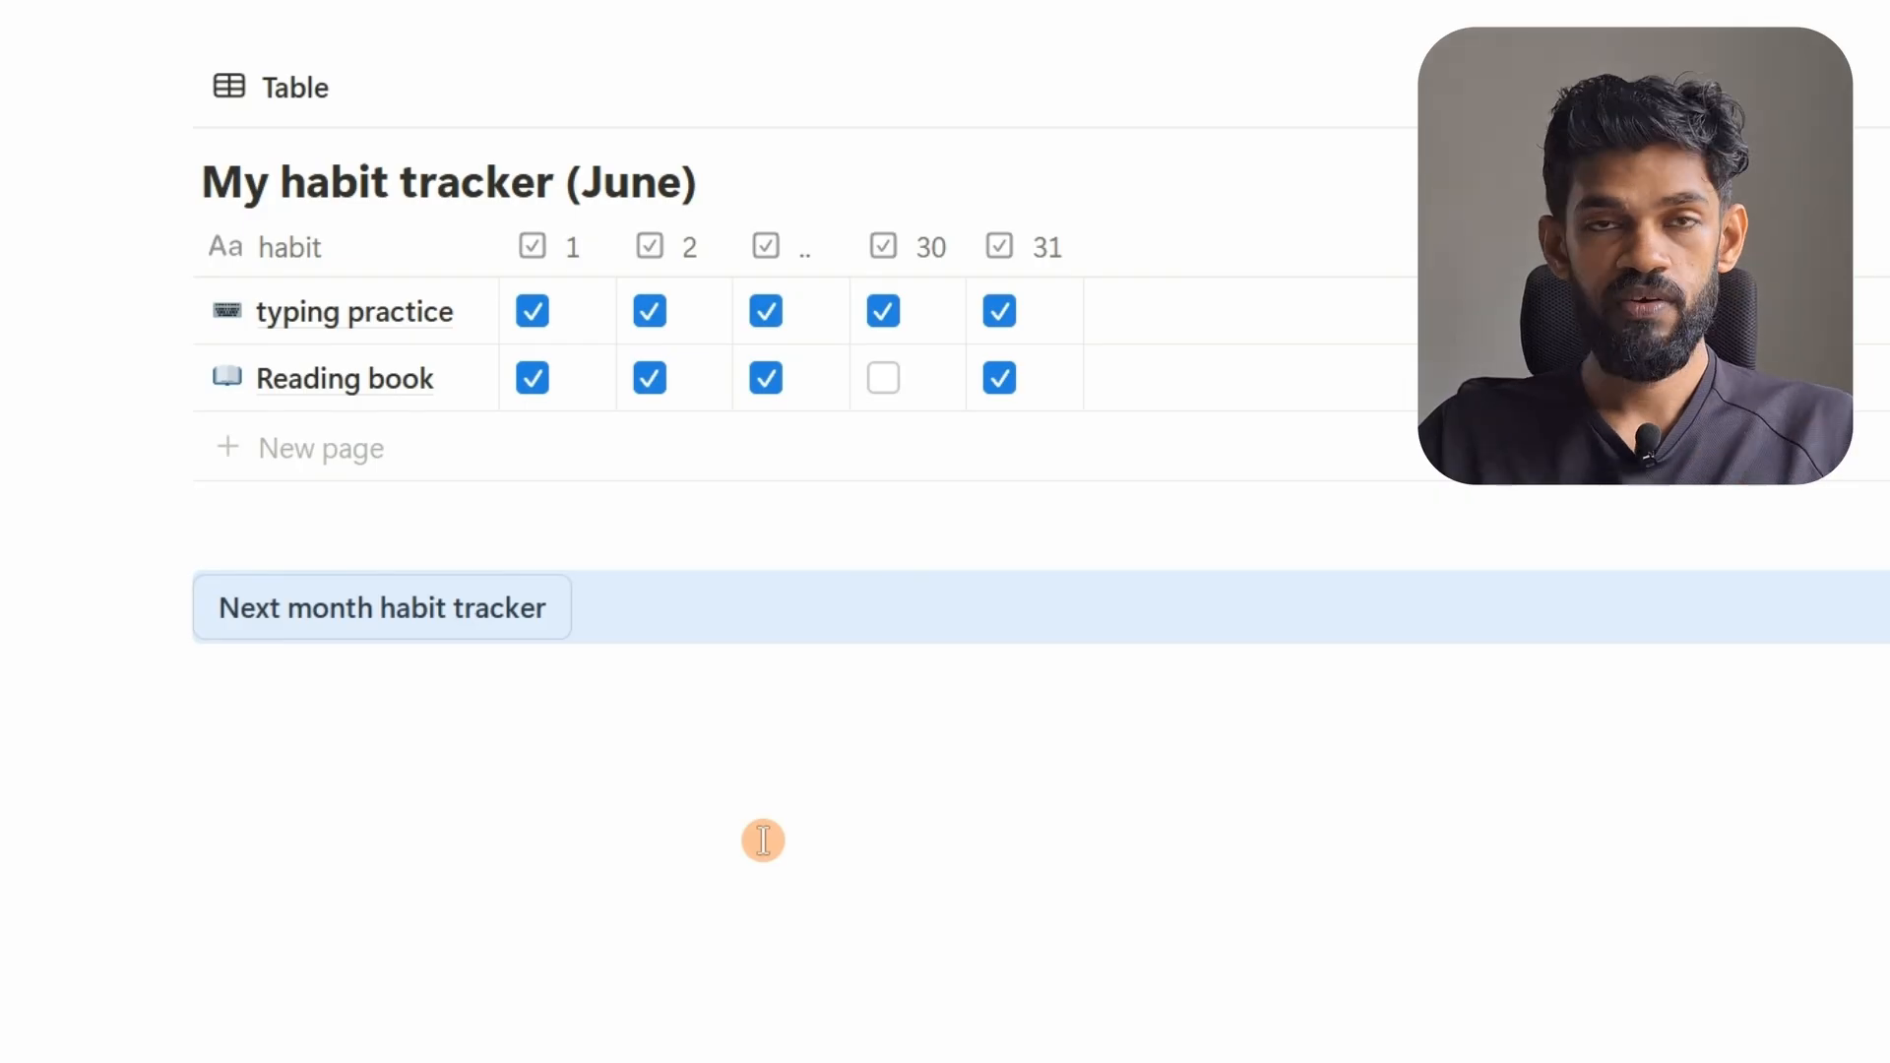
# Move the "Next month habit tracker" button above the June habit tracker table
pyautogui.scroll(3, 765, 839)
pyautogui.click(457, 1005)
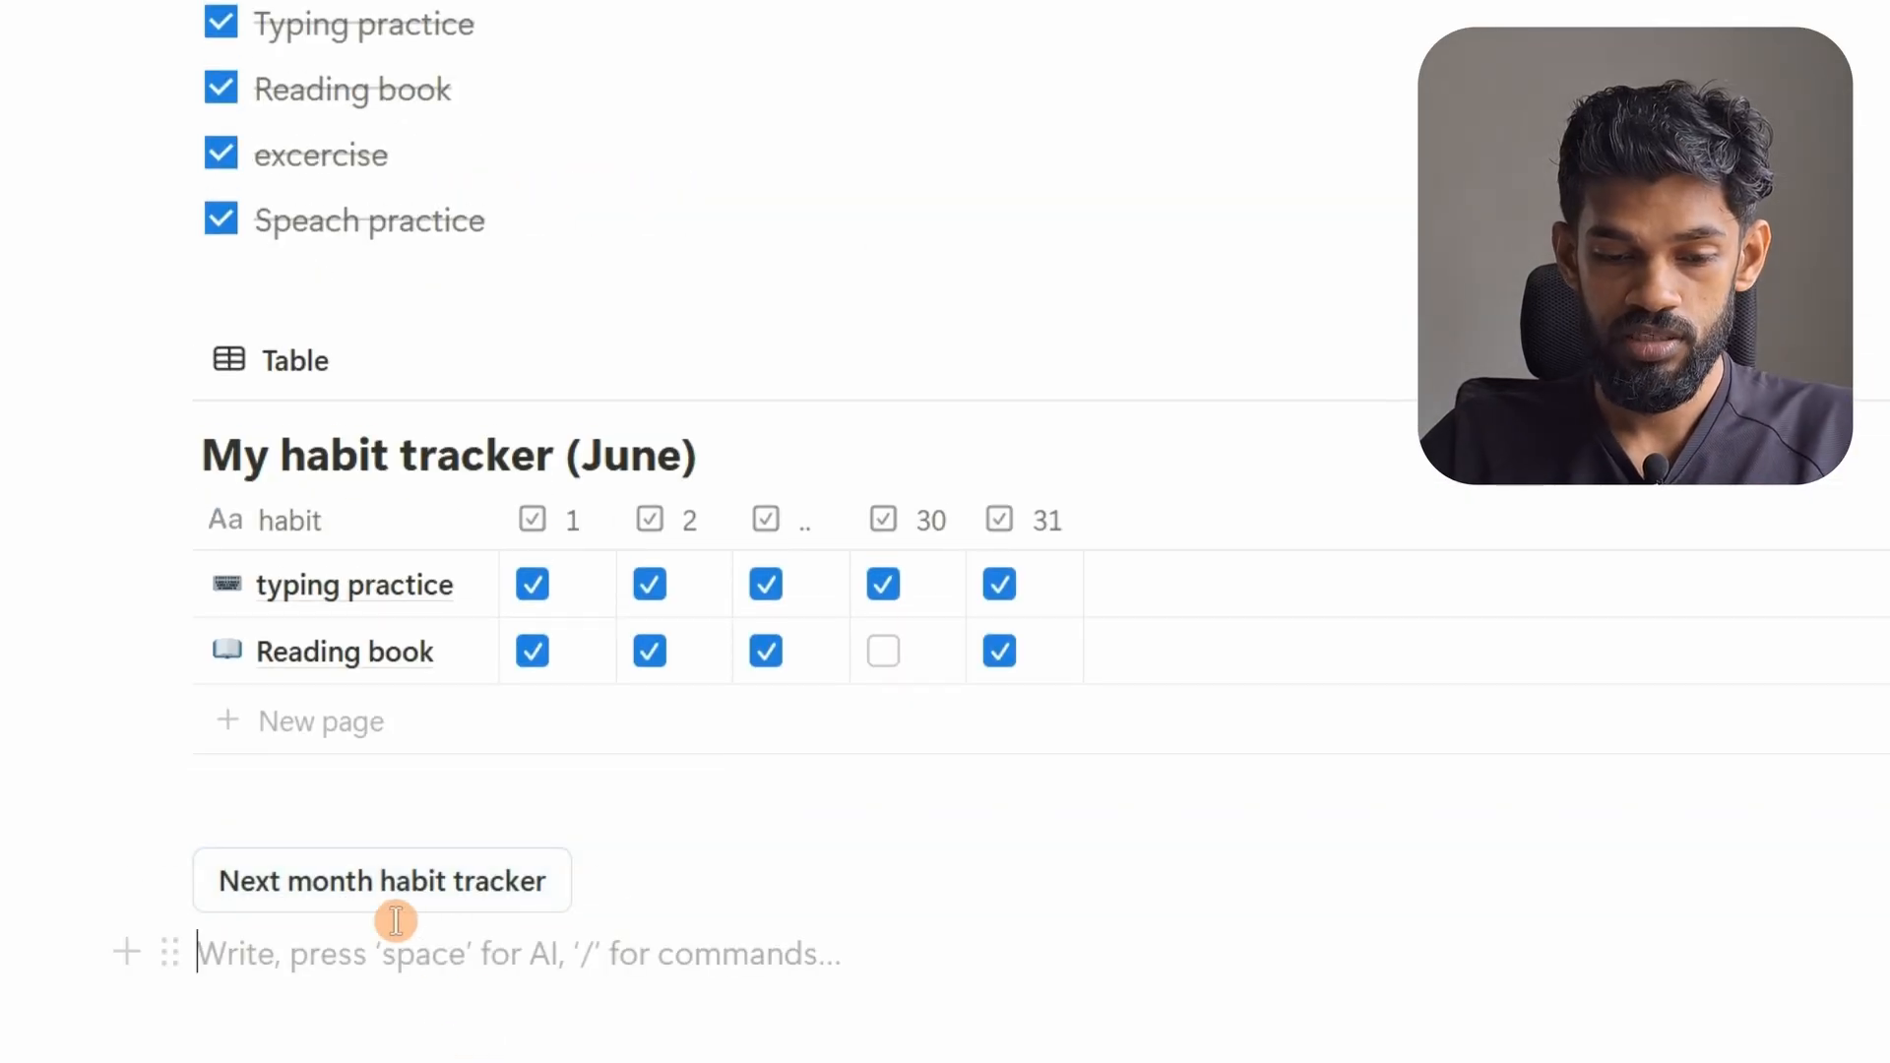
pyautogui.moveTo(401, 907); pyautogui.dragTo(394, 322)
pyautogui.scroll(-1, 666, 577)
pyautogui.scroll(-1, 669, 588)
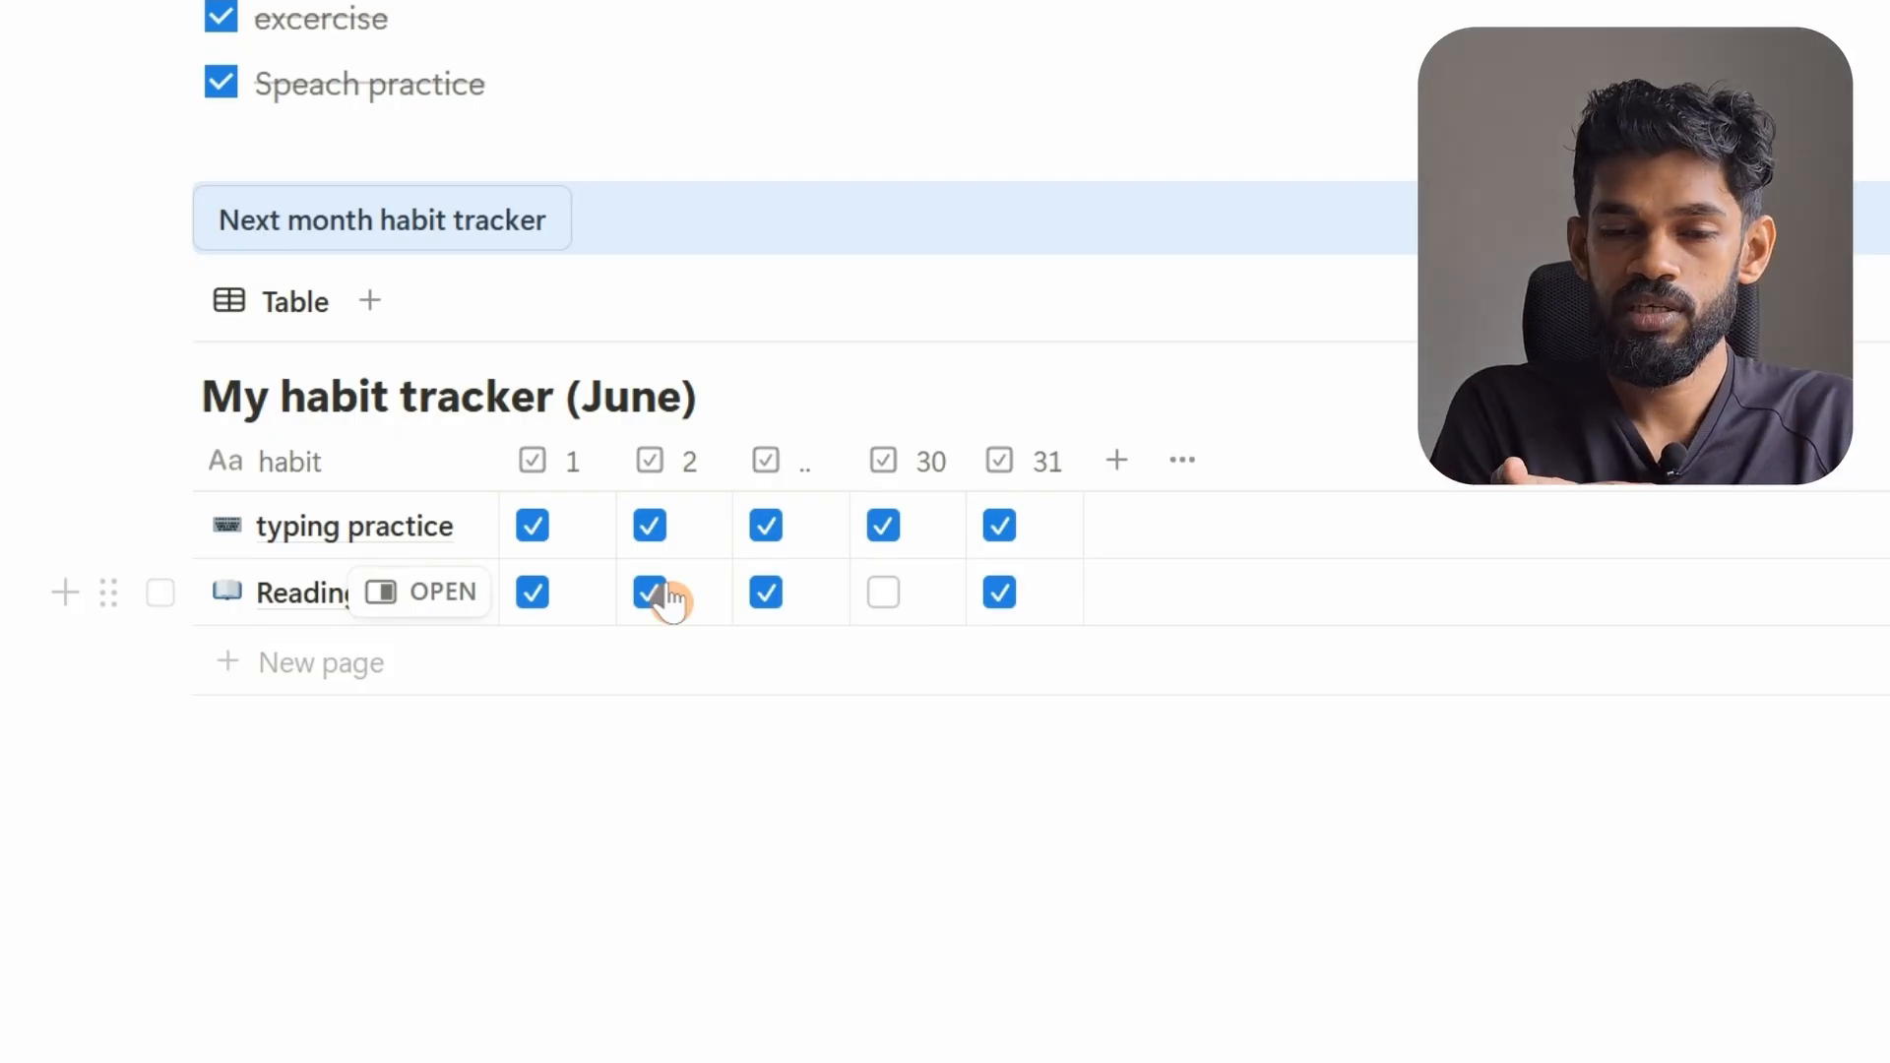
# Create a subpage below the June table and title it "archived habit tracker"
pyautogui.click(1033, 843)
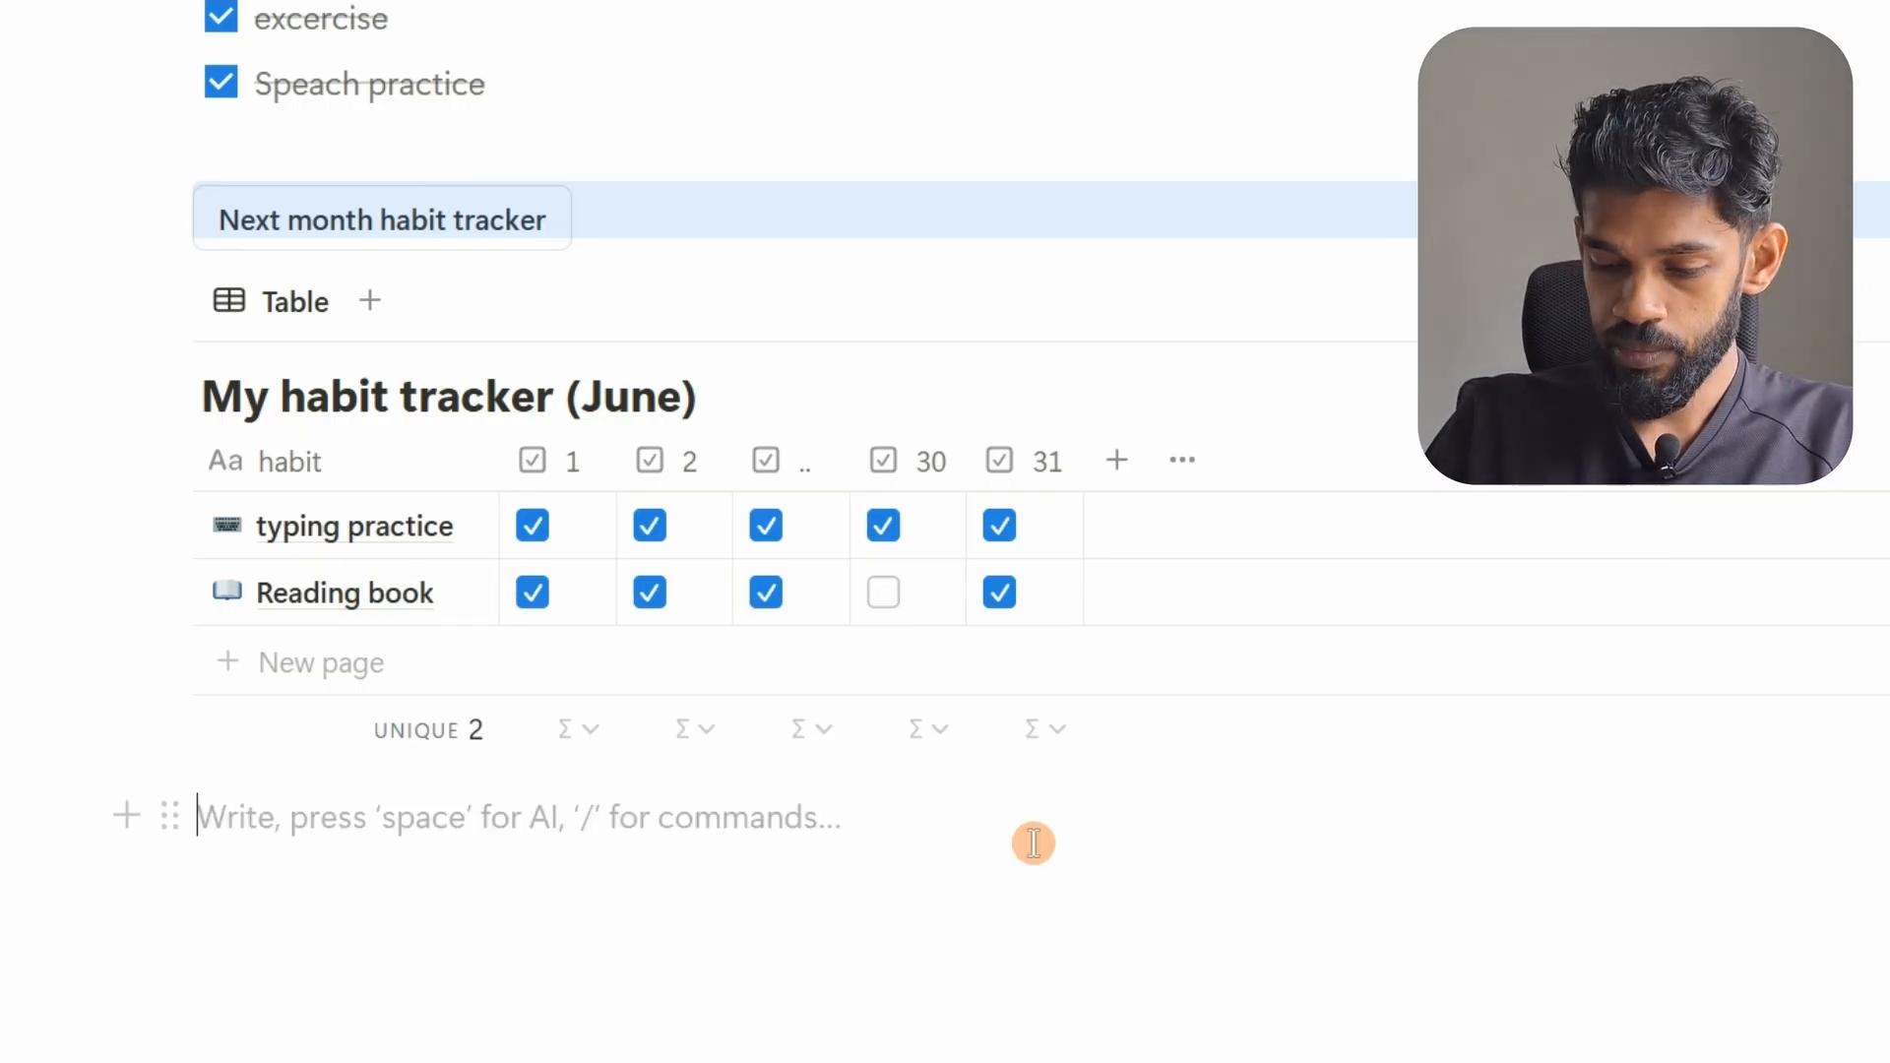
pyautogui.write('/page')
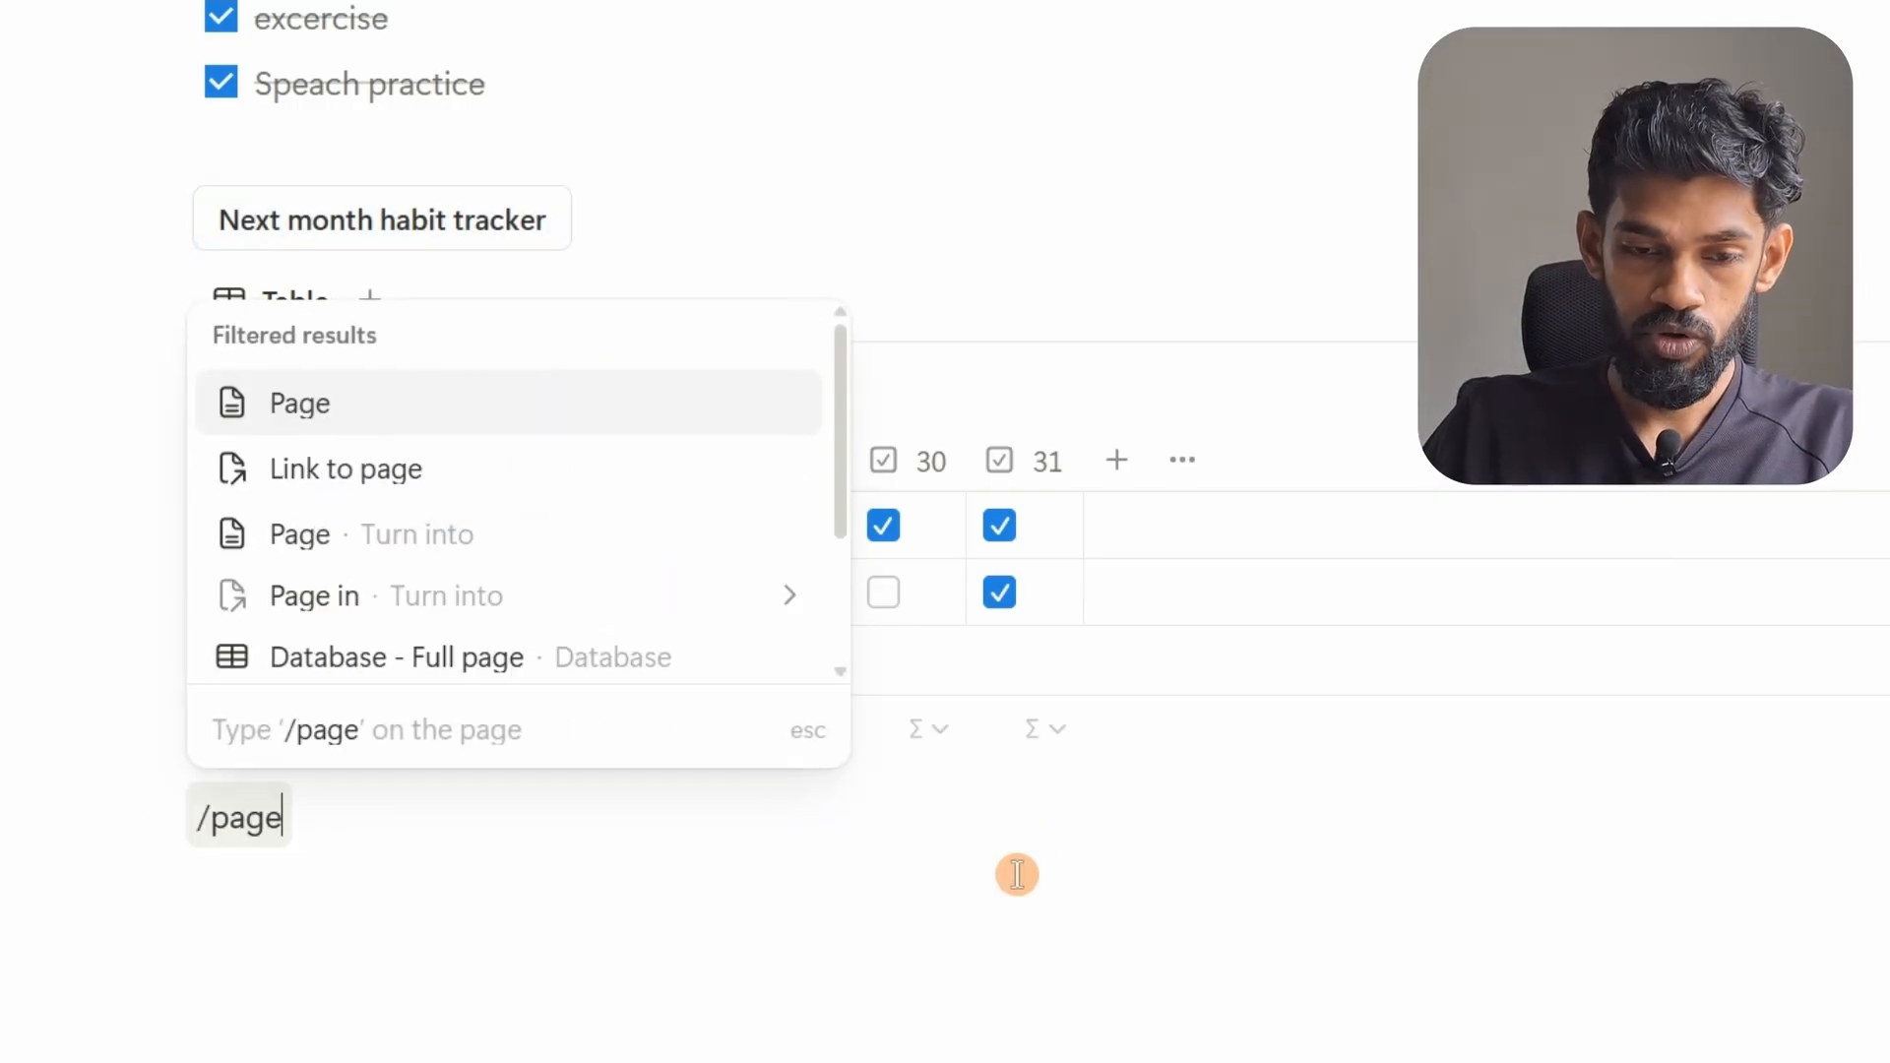
pyautogui.press('Return')
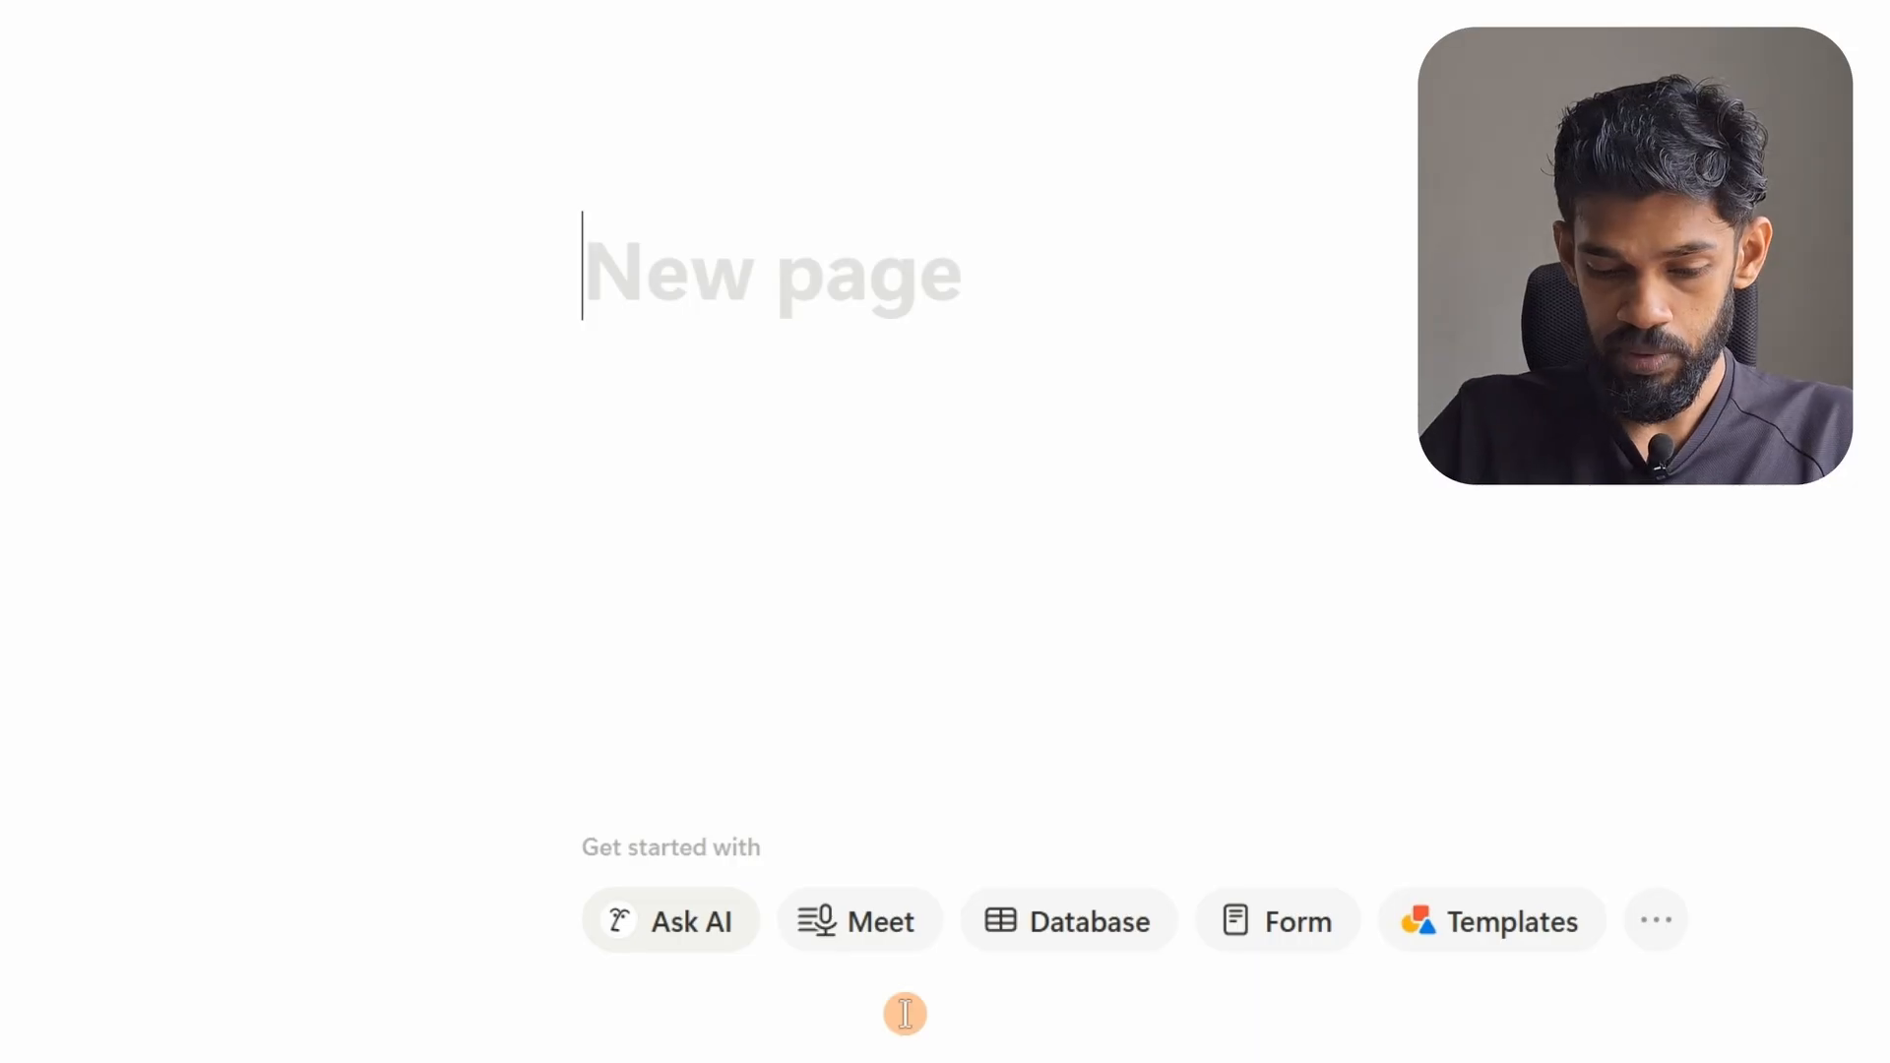
pyautogui.write('archived habit ')
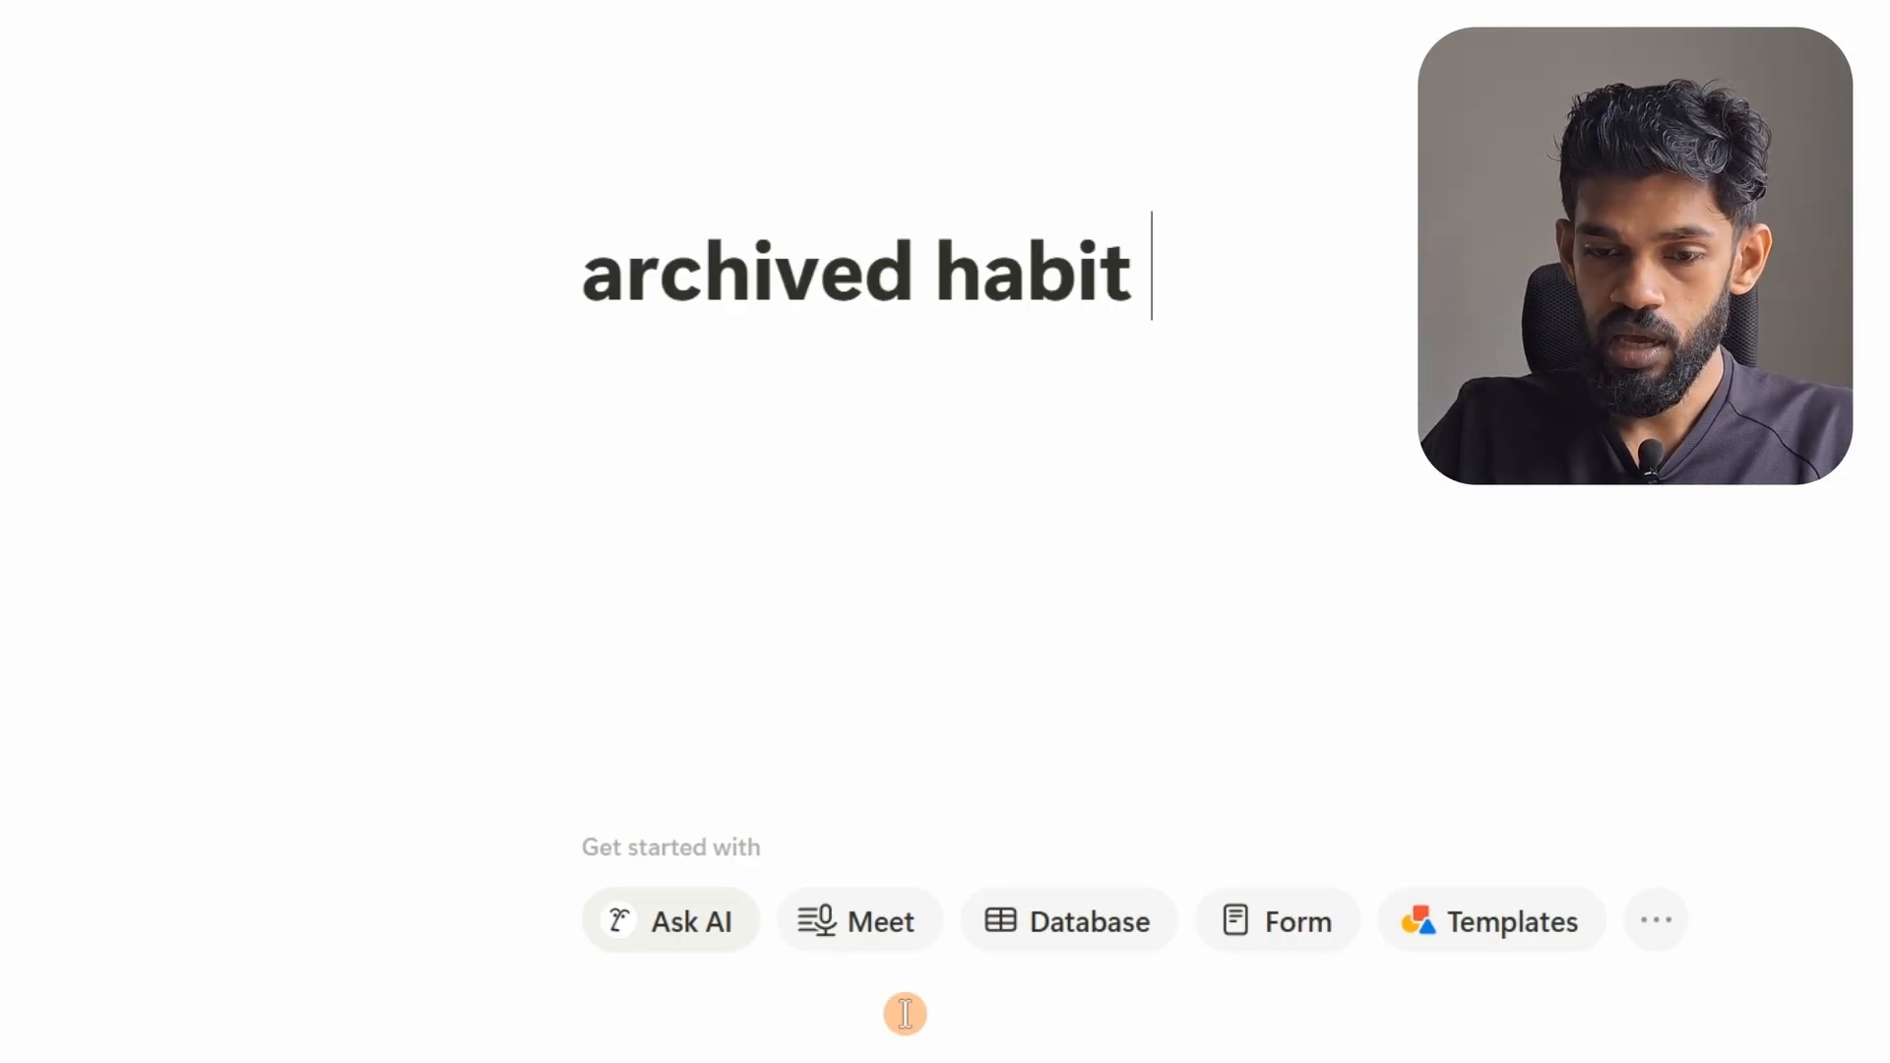
pyautogui.write('tracker')
pyautogui.press('Return')
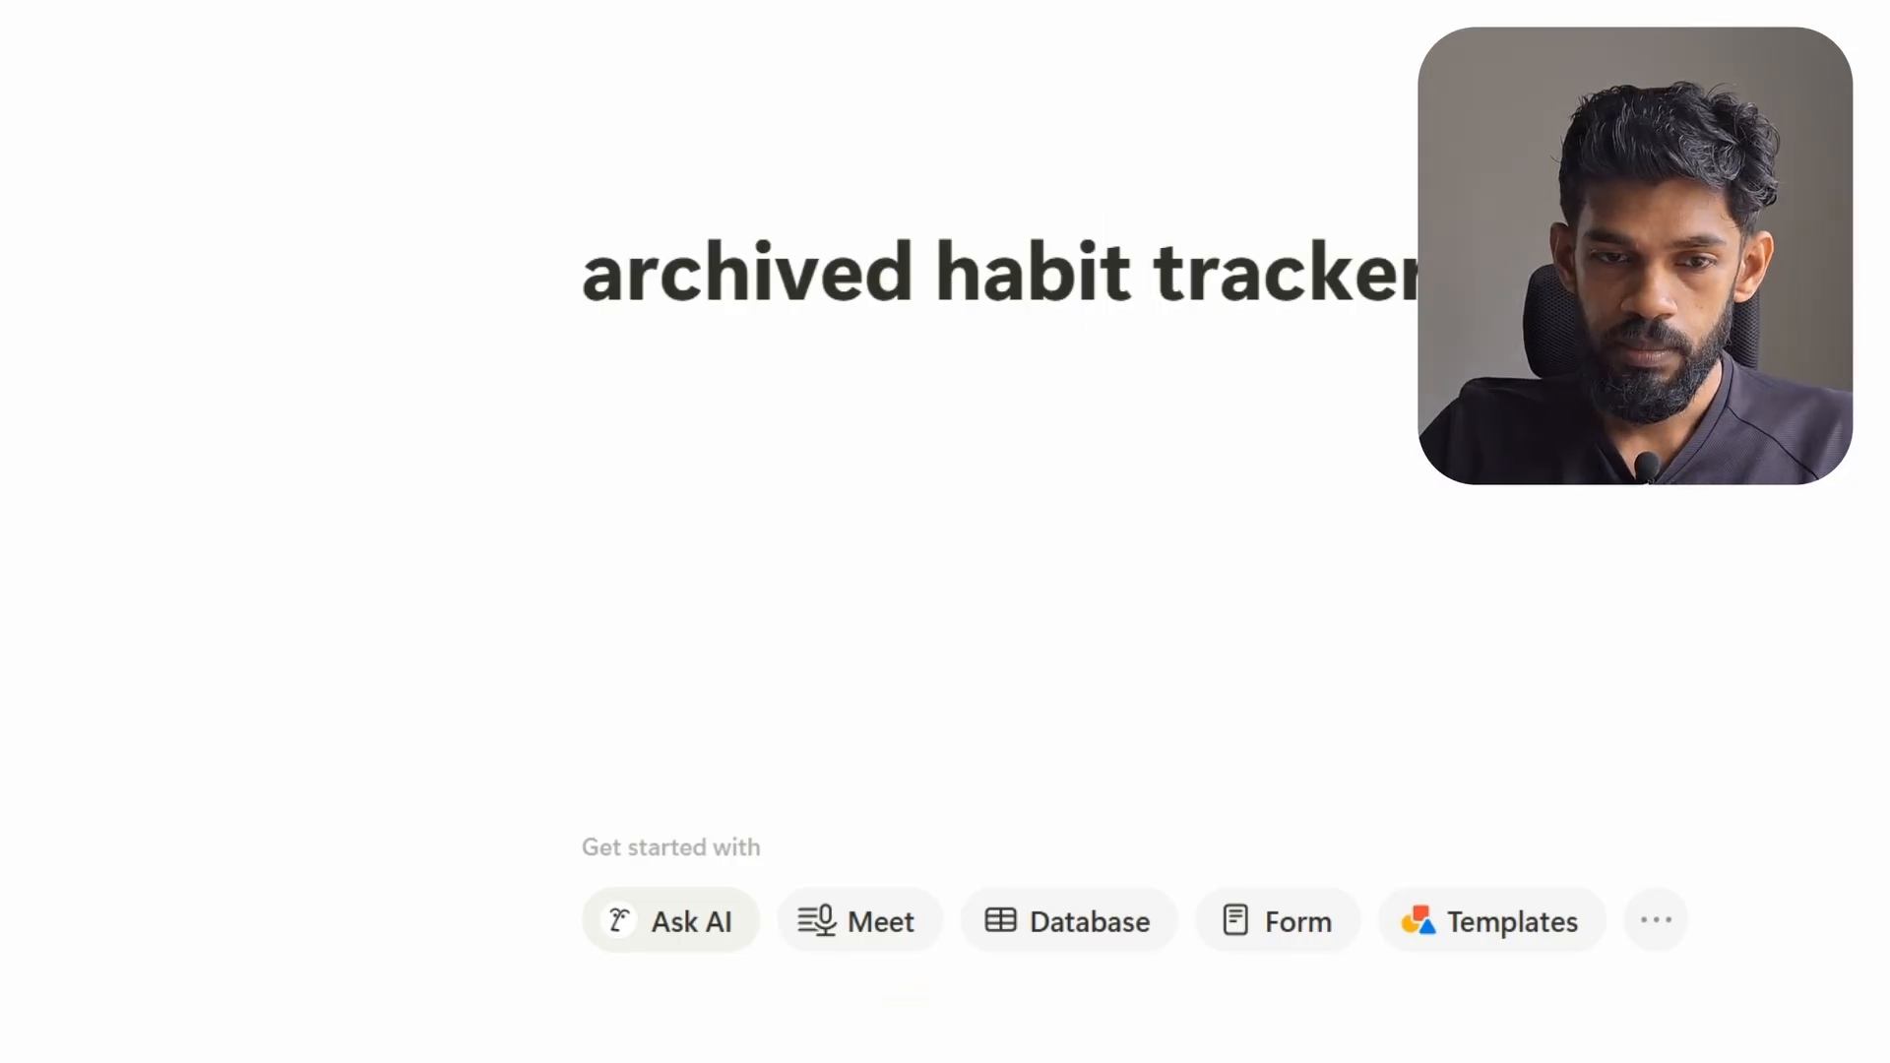
# Return to the parent page and set the archived habit tracker subpage's icon to the red cross emoji
pyautogui.click(304, 8)
pyautogui.scroll(-3, 818, 476)
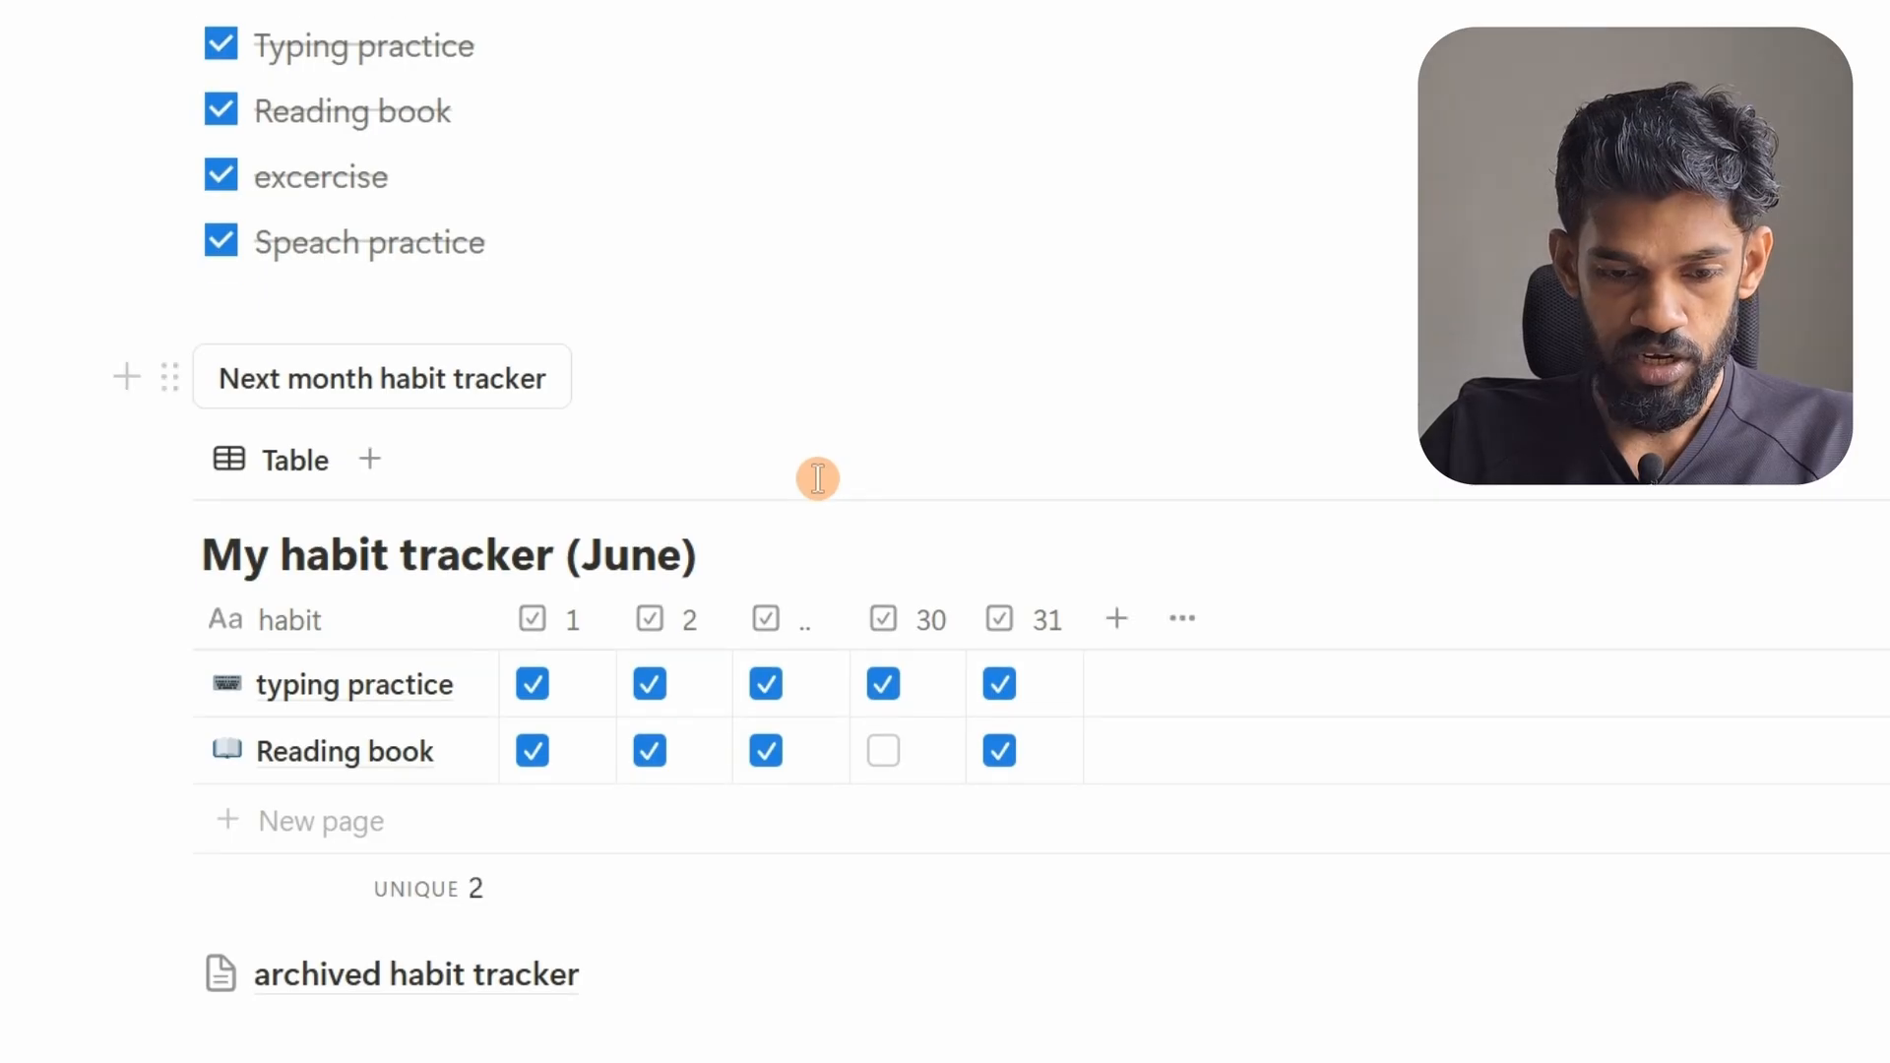
pyautogui.scroll(-2, 818, 476)
pyautogui.click(170, 679)
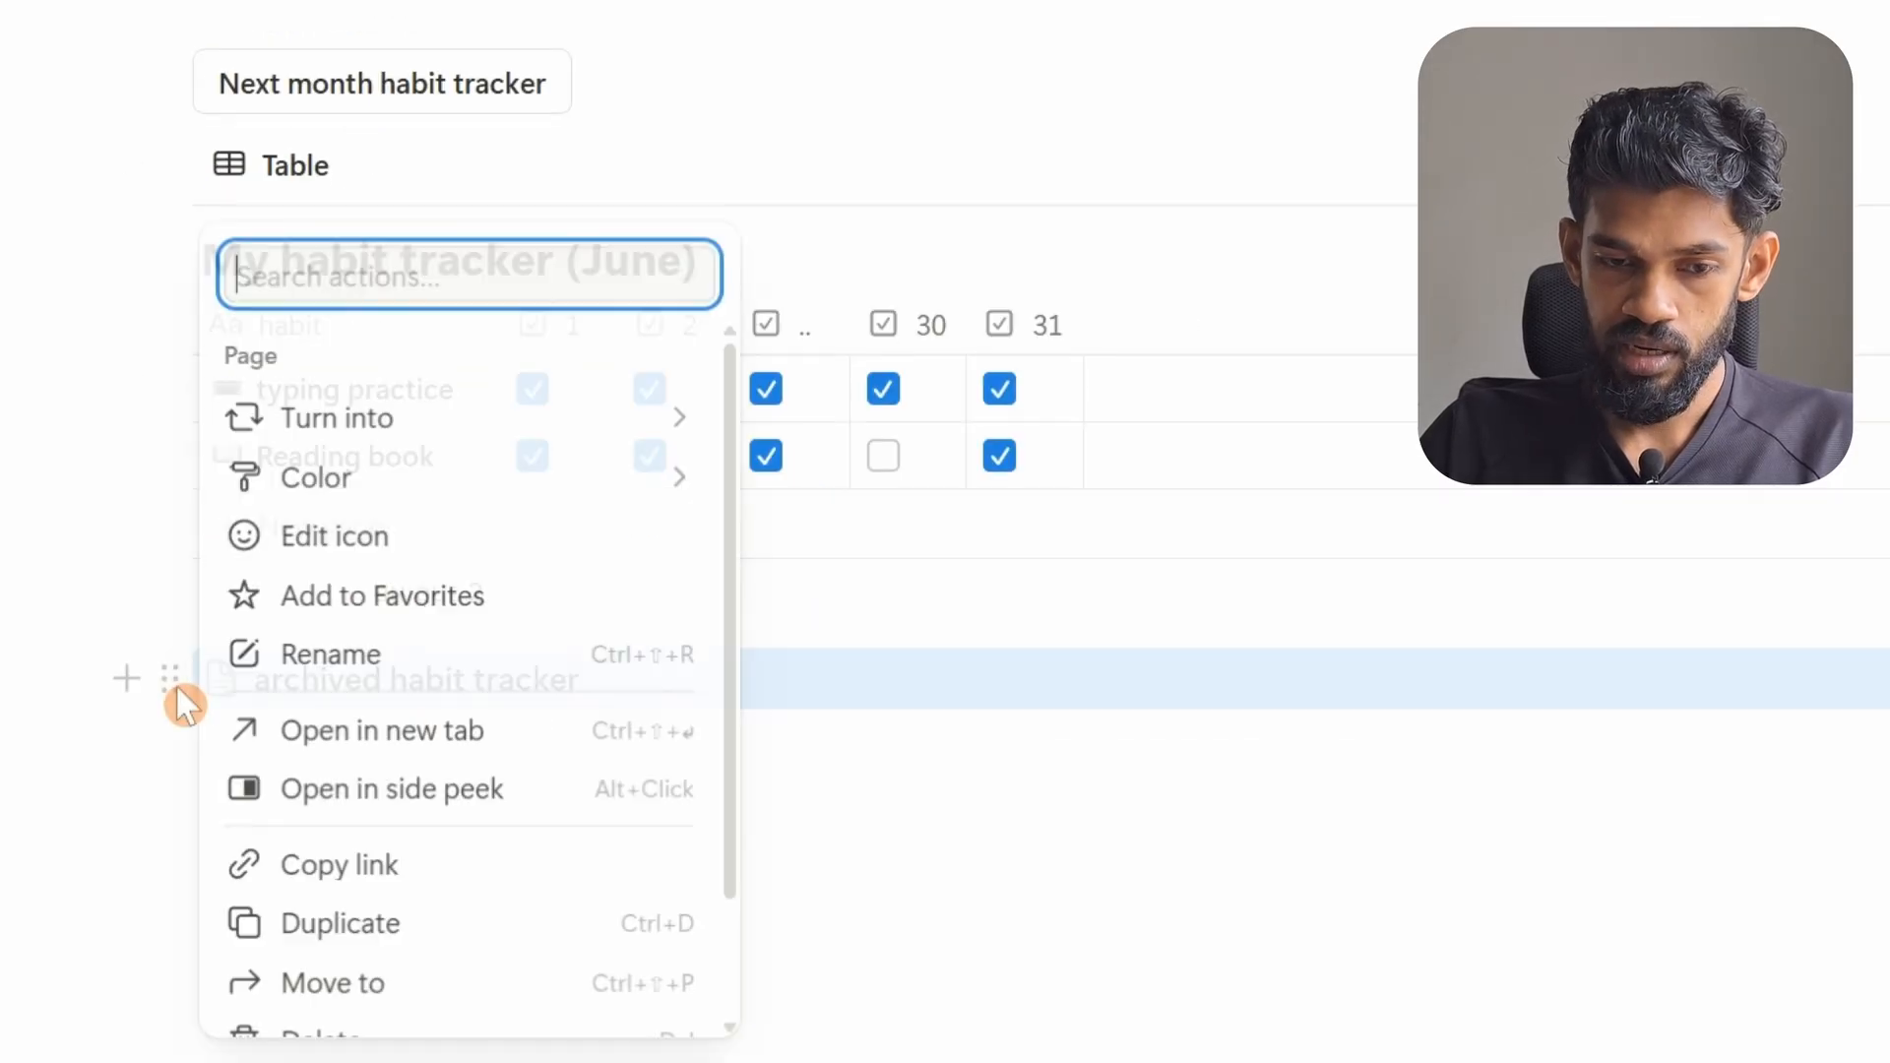
pyautogui.moveTo(416, 497)
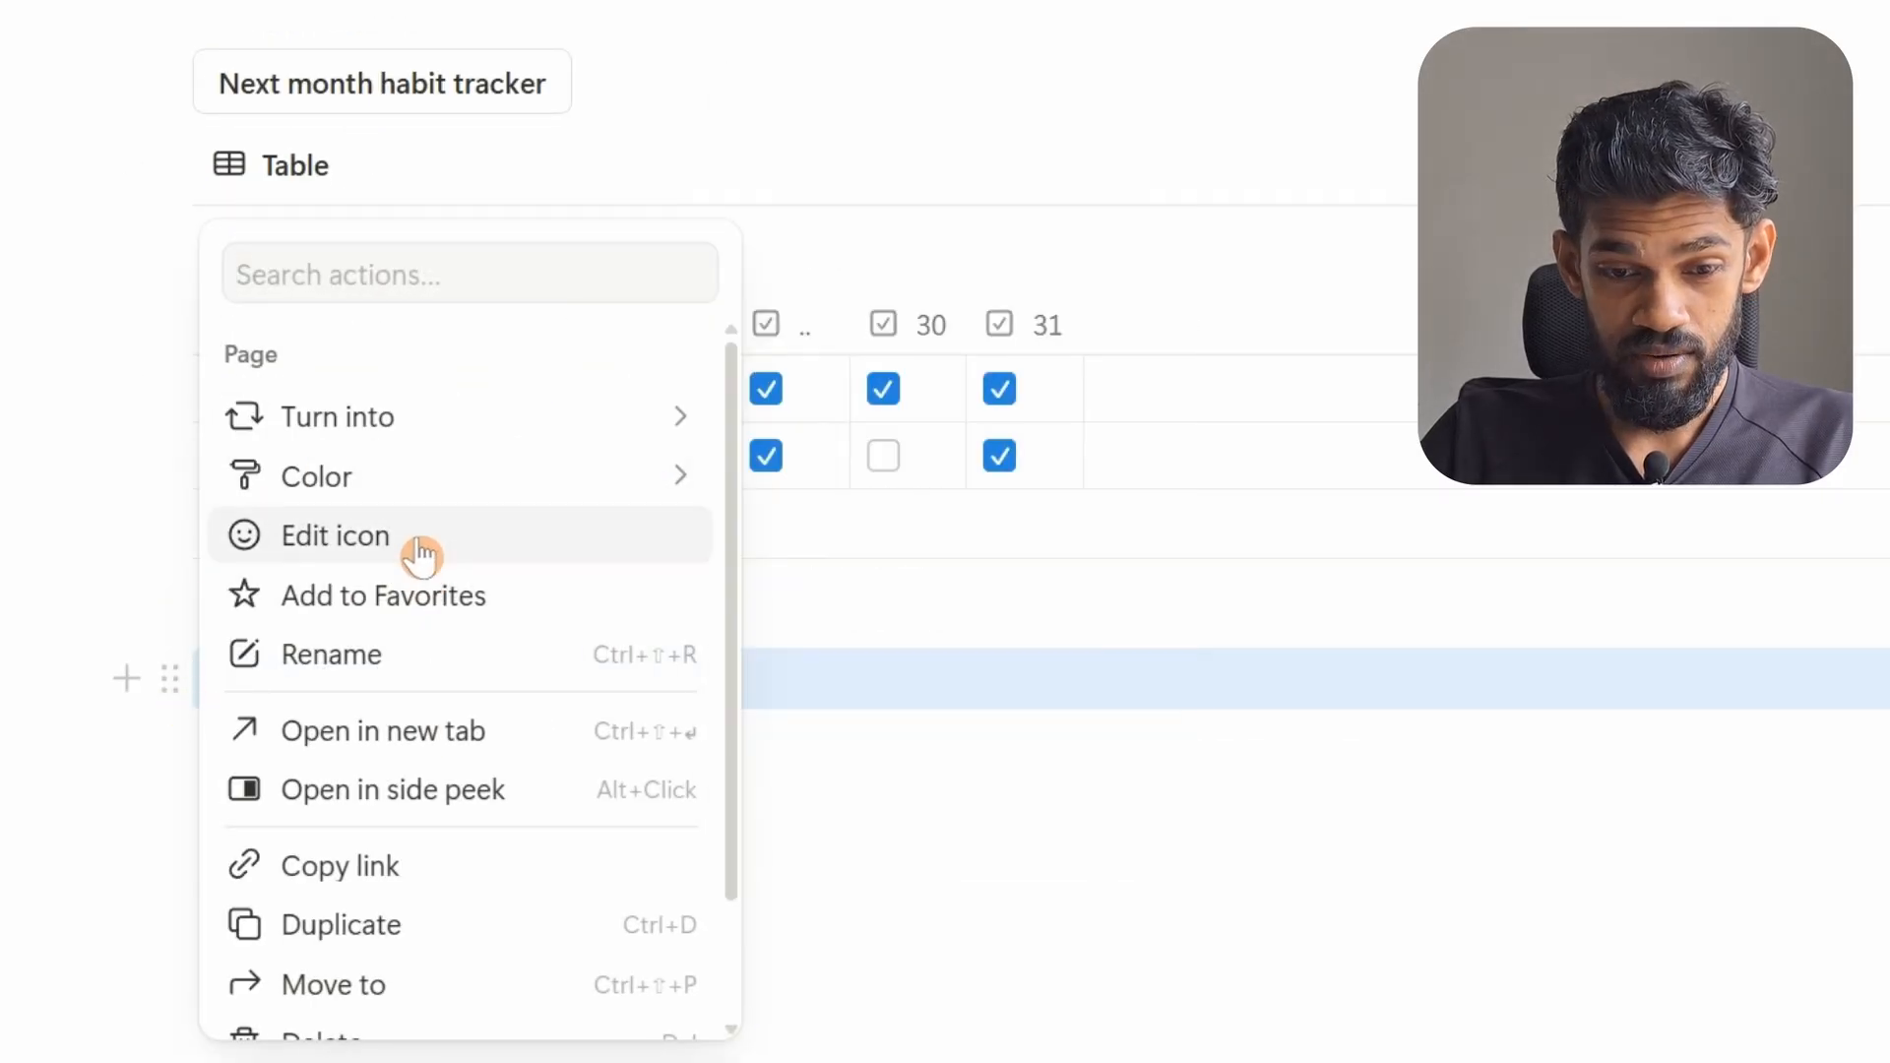
pyautogui.click(420, 537)
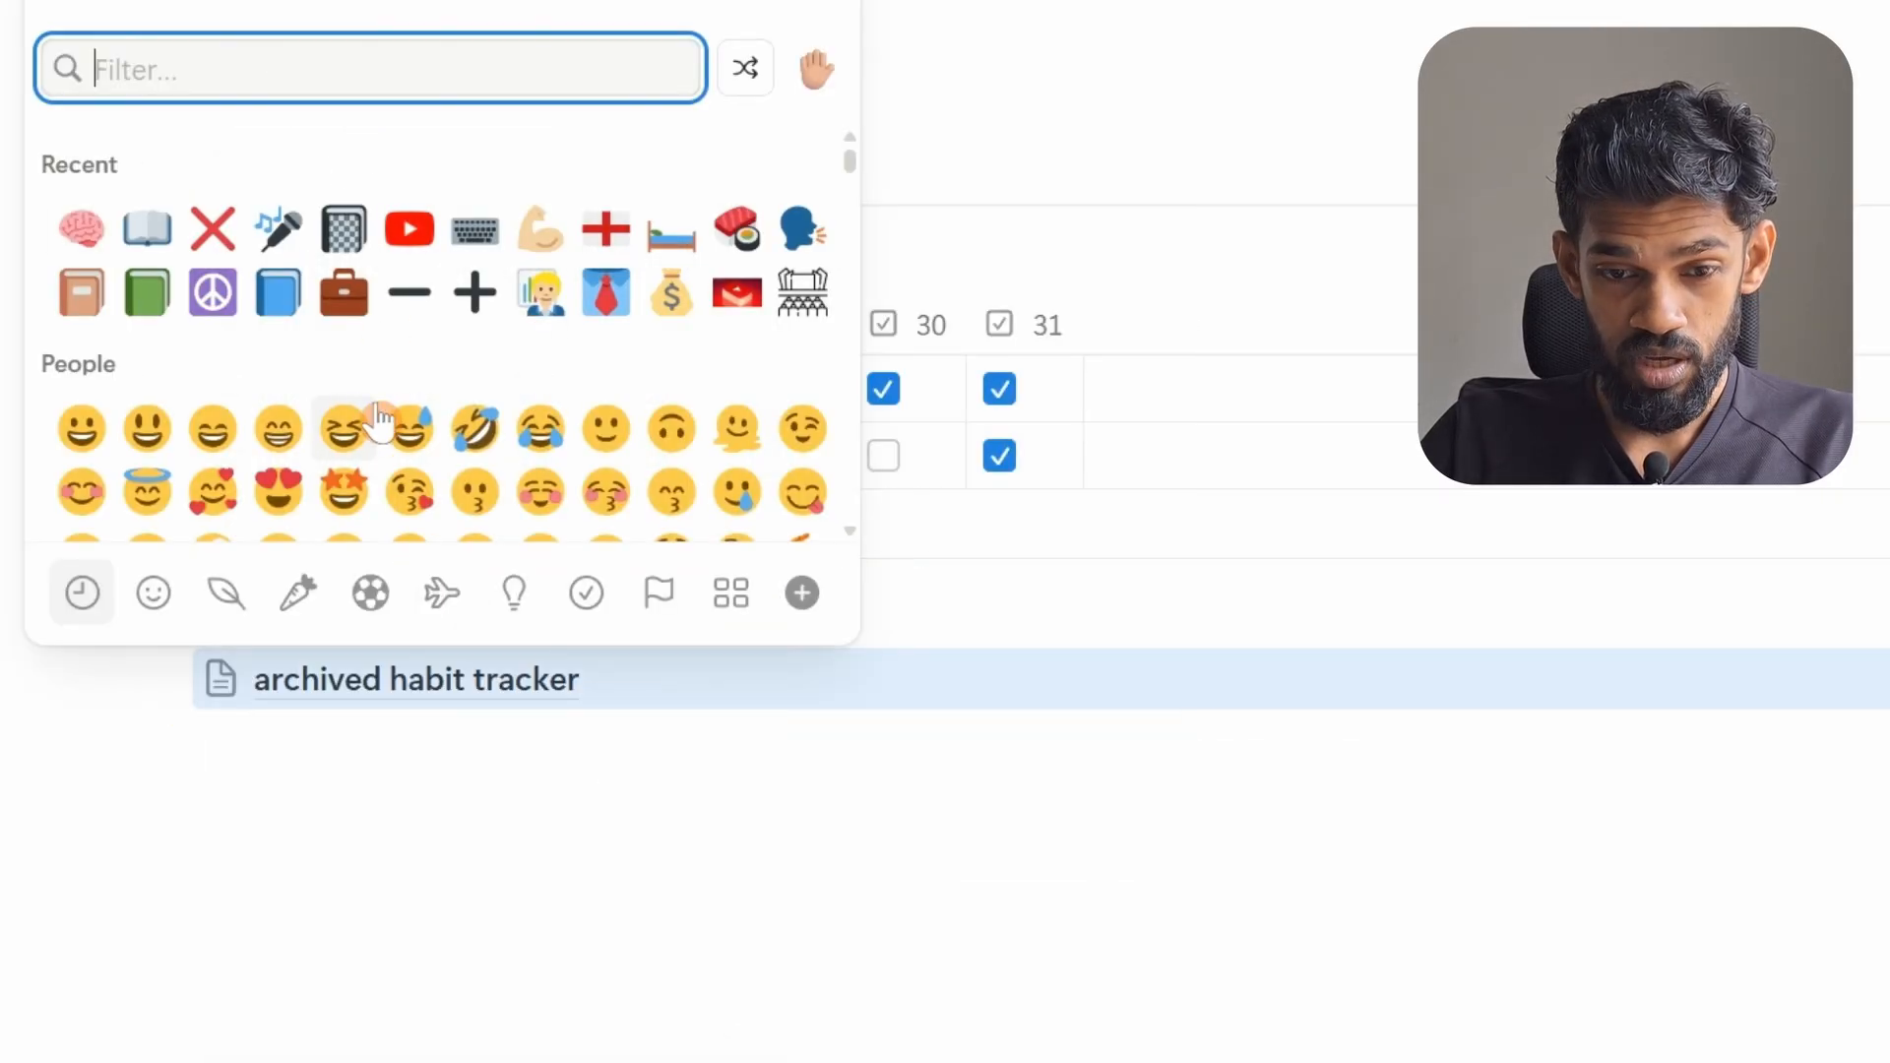
pyautogui.click(212, 241)
pyautogui.click(492, 861)
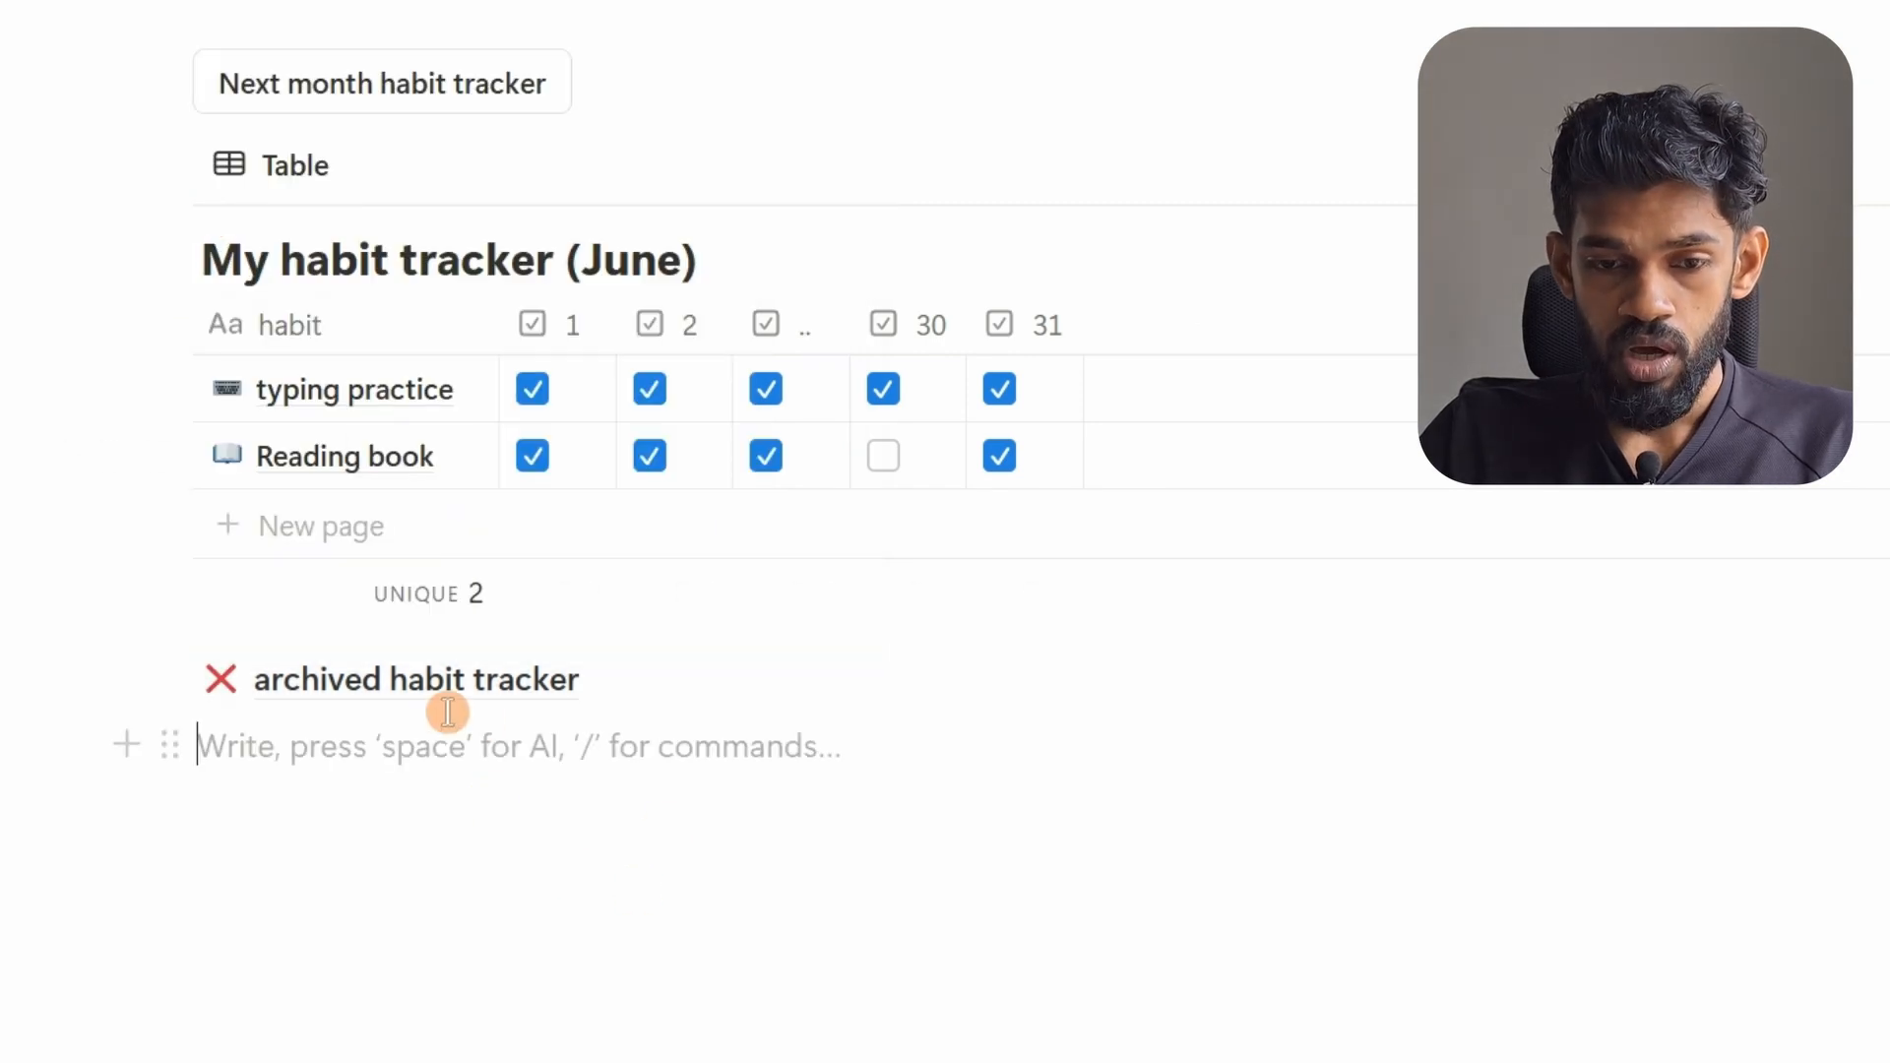
# Move the June habit tracker table into the archived habit tracker subpage
pyautogui.scroll(1, 473, 679)
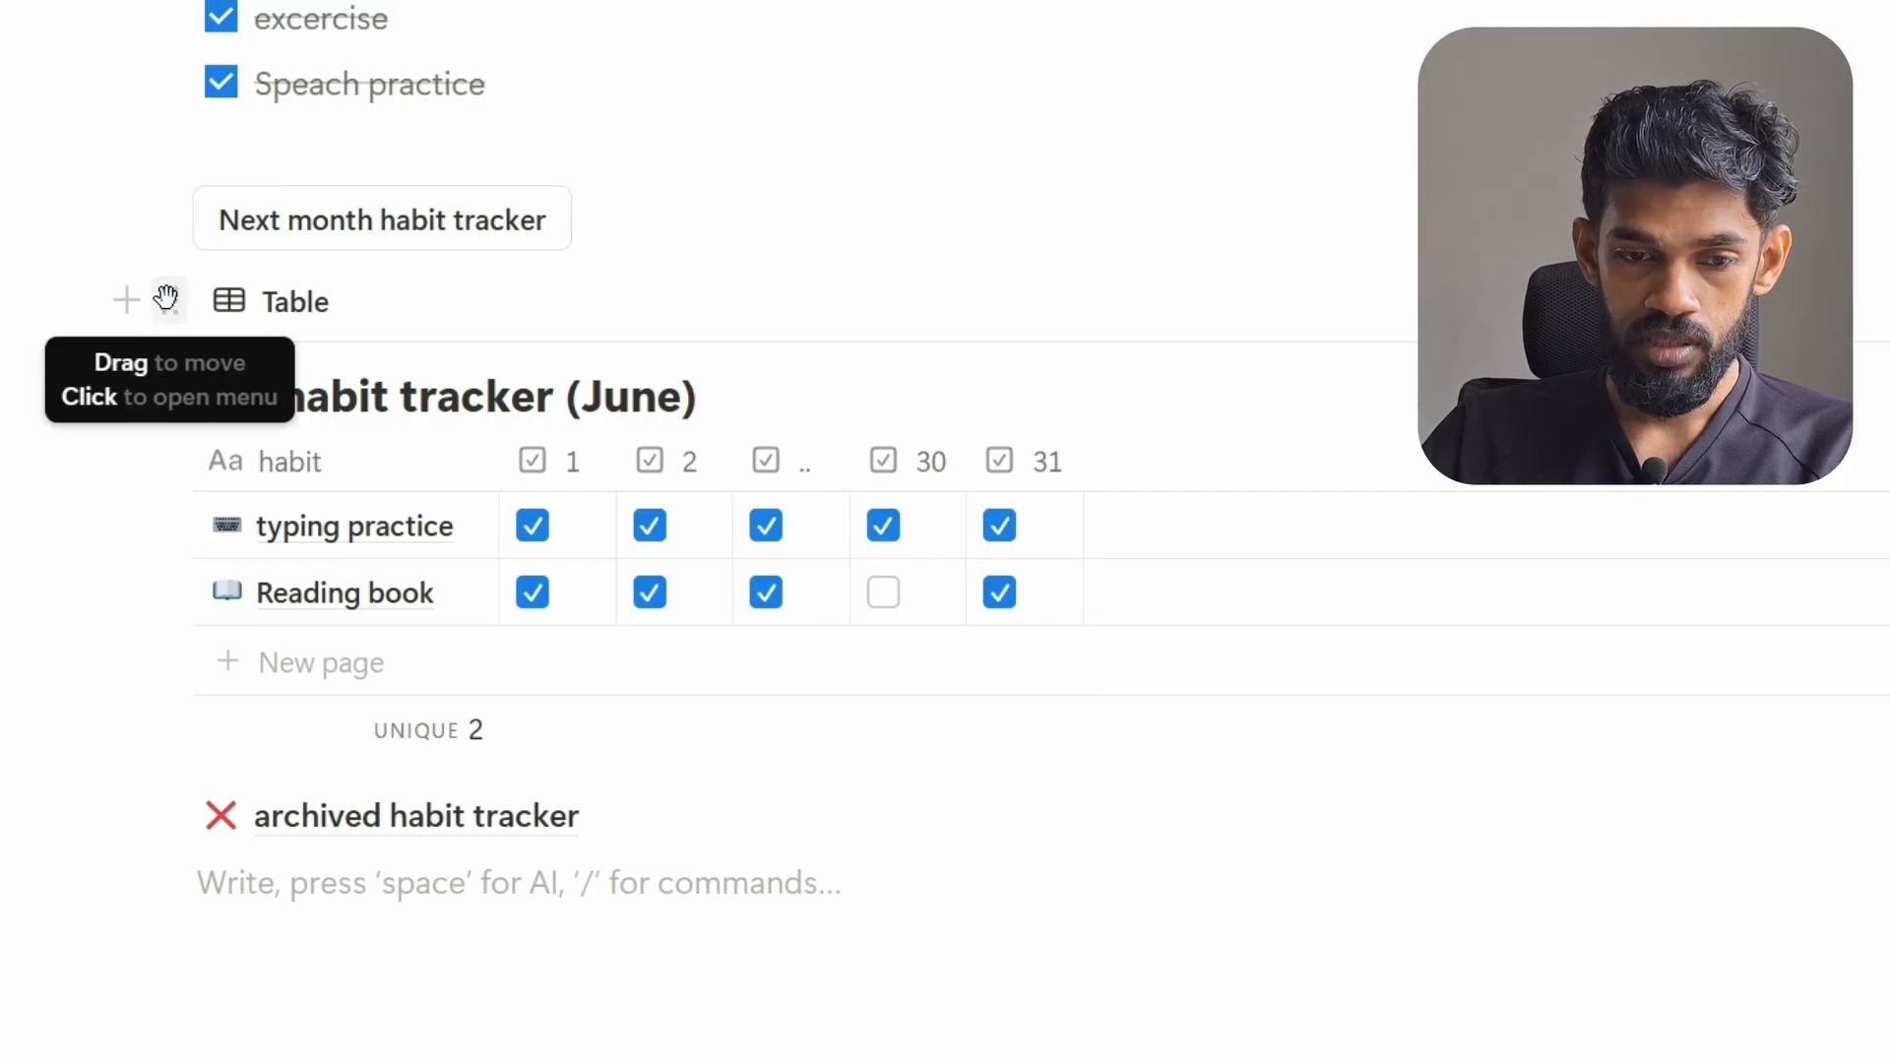
pyautogui.moveTo(164, 308); pyautogui.dragTo(335, 817)
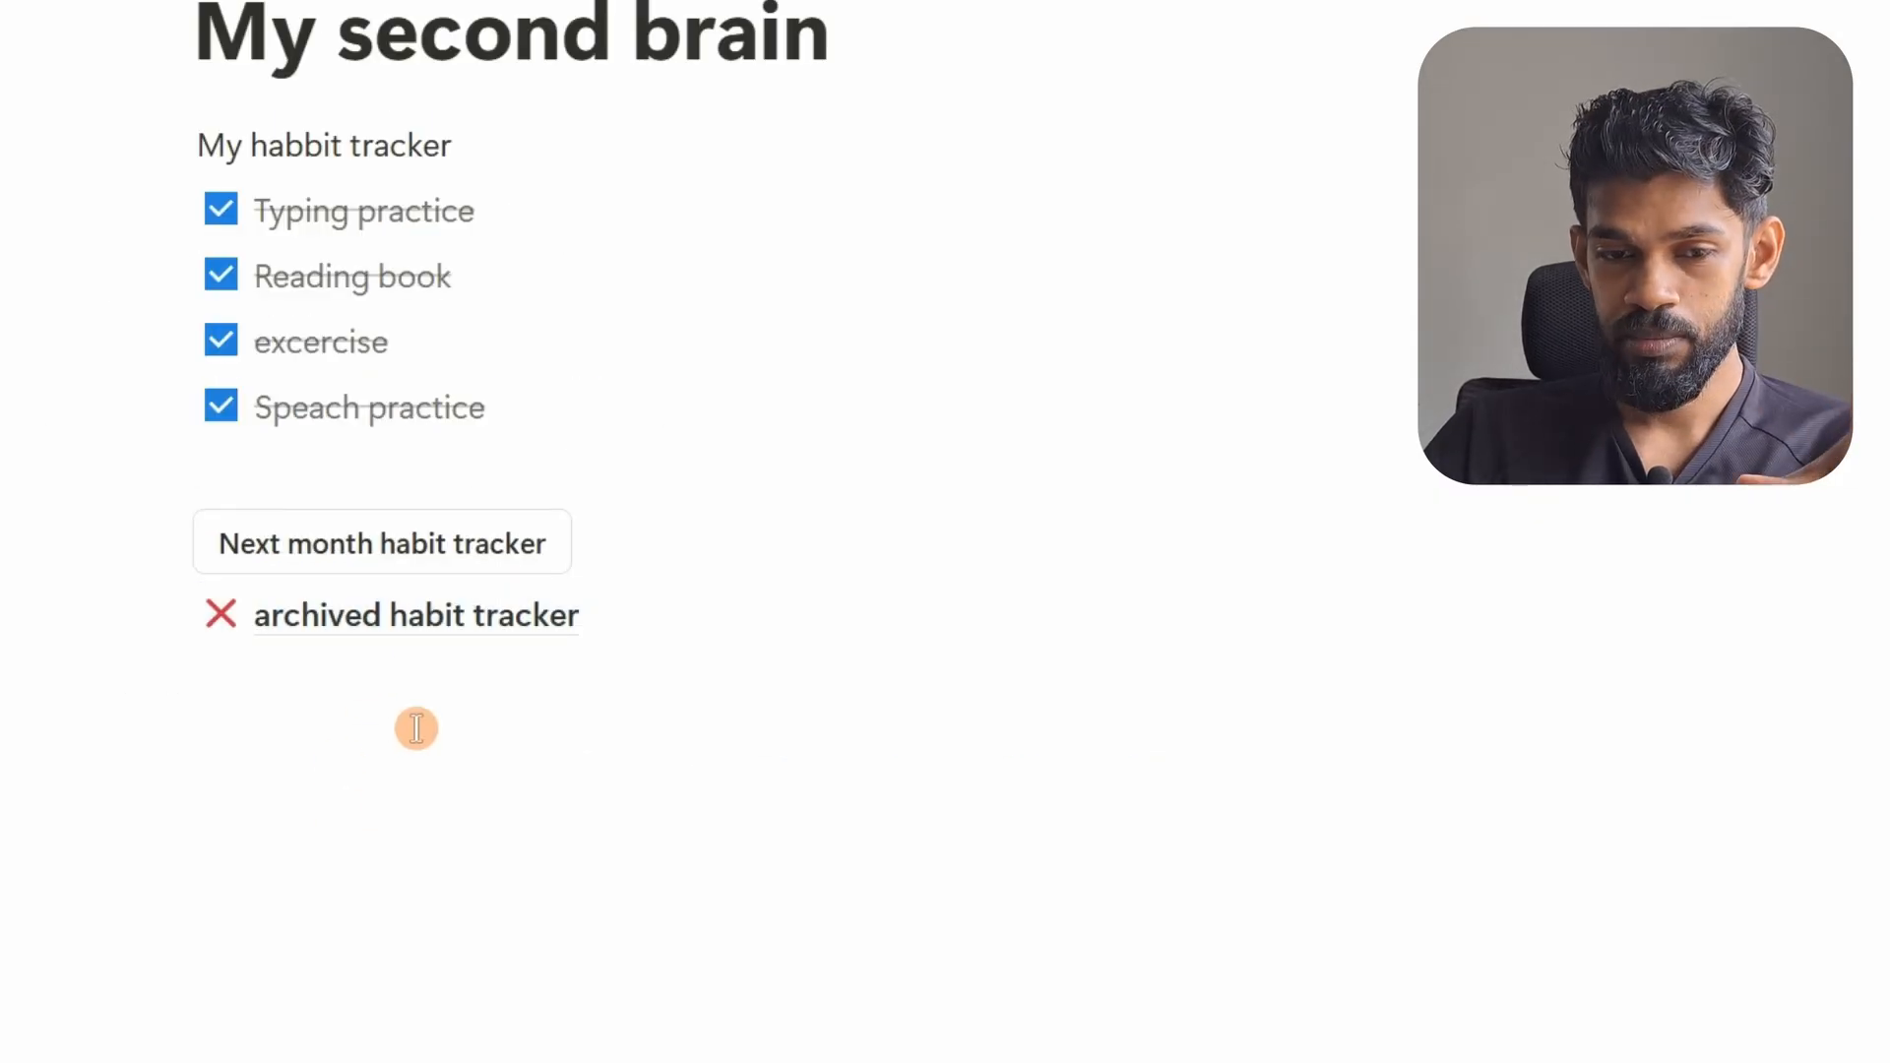
# Delete the "My habbit tracker" line and its four to-do items below the page title
pyautogui.scroll(4, 416, 728)
pyautogui.scroll(-3, 417, 728)
pyautogui.click(526, 547)
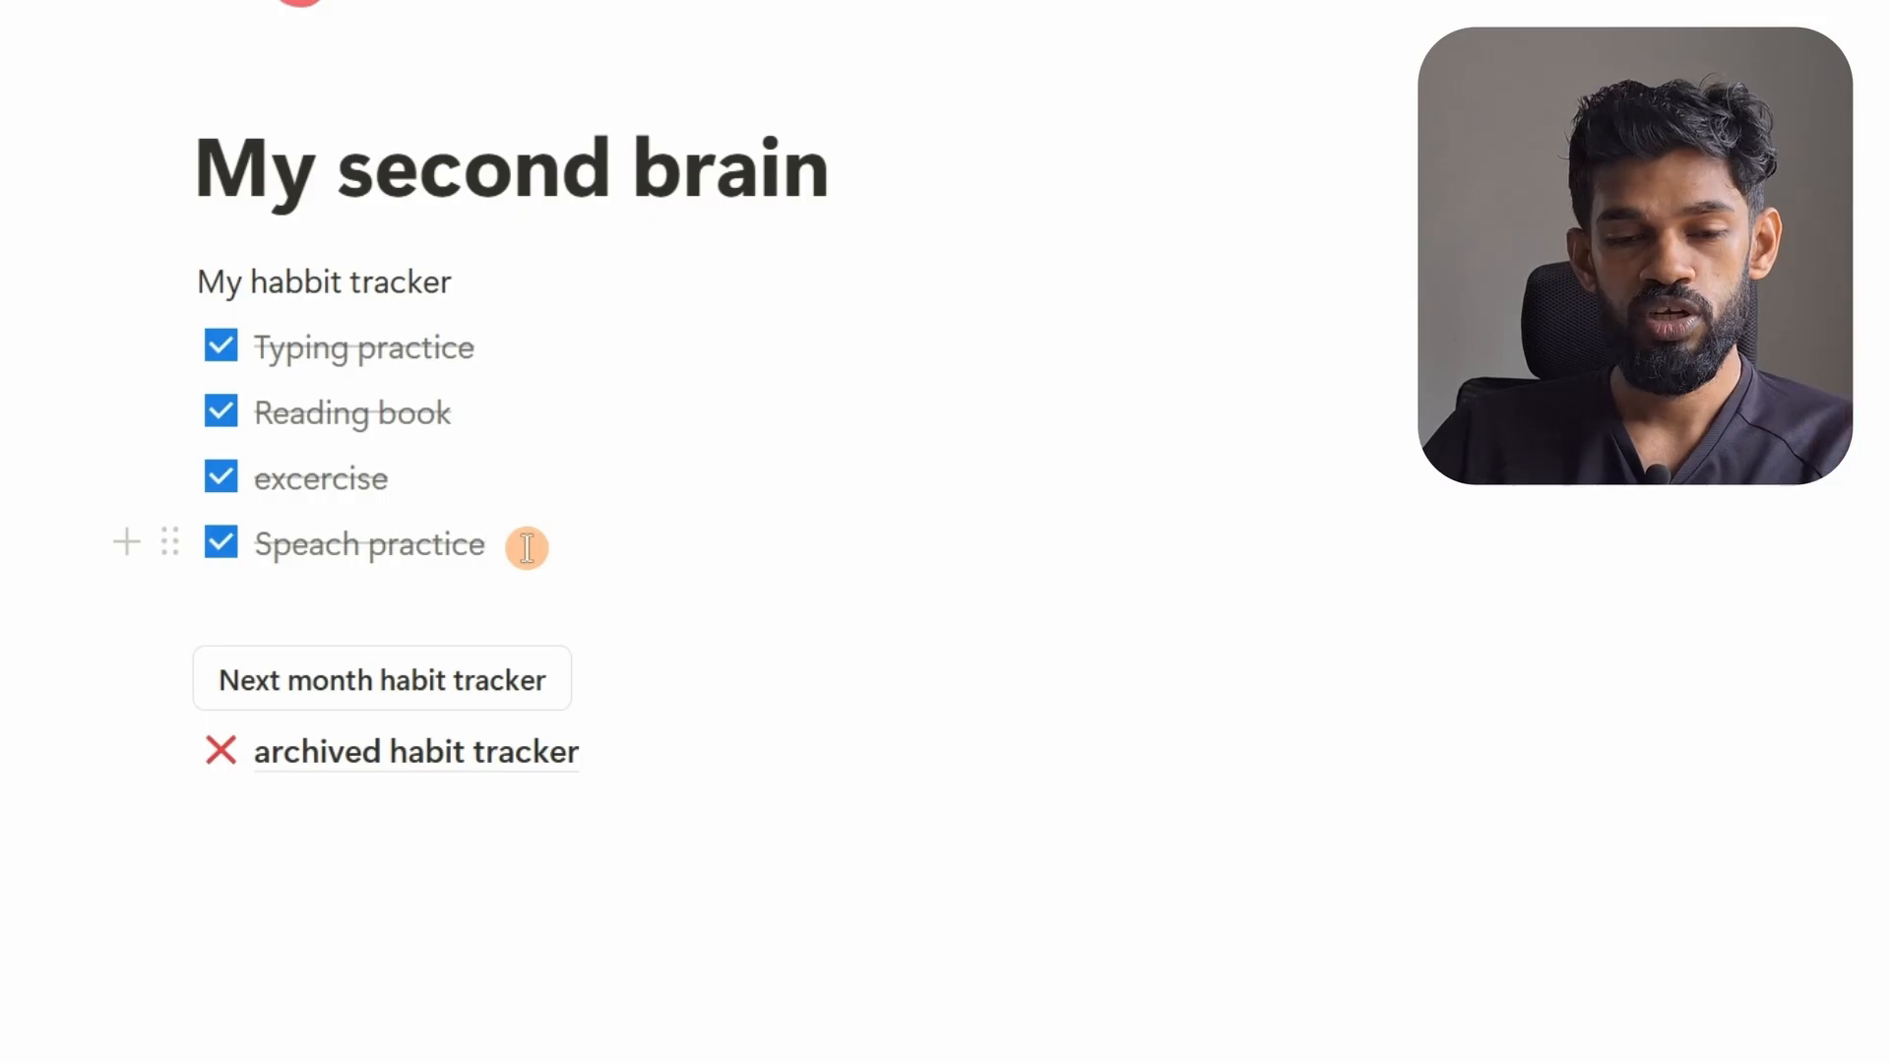
pyautogui.moveTo(527, 547); pyautogui.dragTo(194, 293)
pyautogui.press('BackSpace')
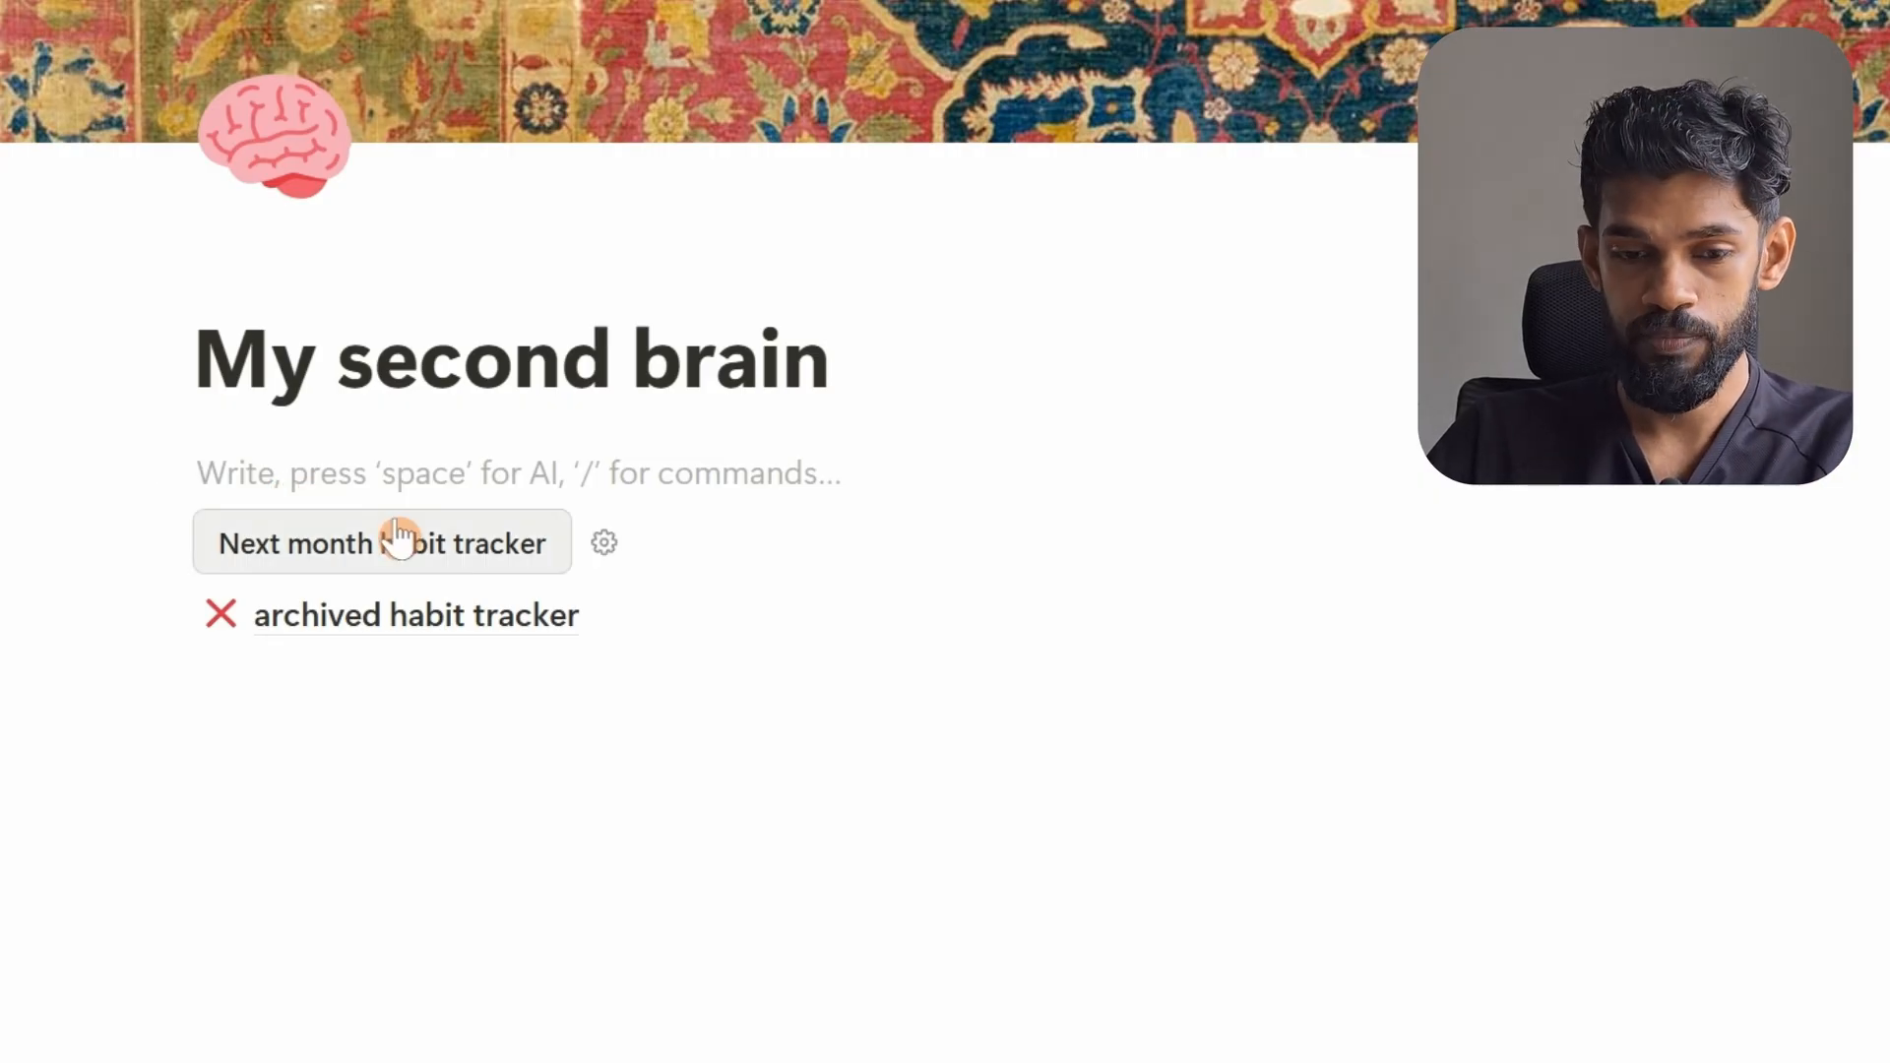
# Run the "Next month habit tracker" button to insert a fresh habit tracker table
pyautogui.click(360, 569)
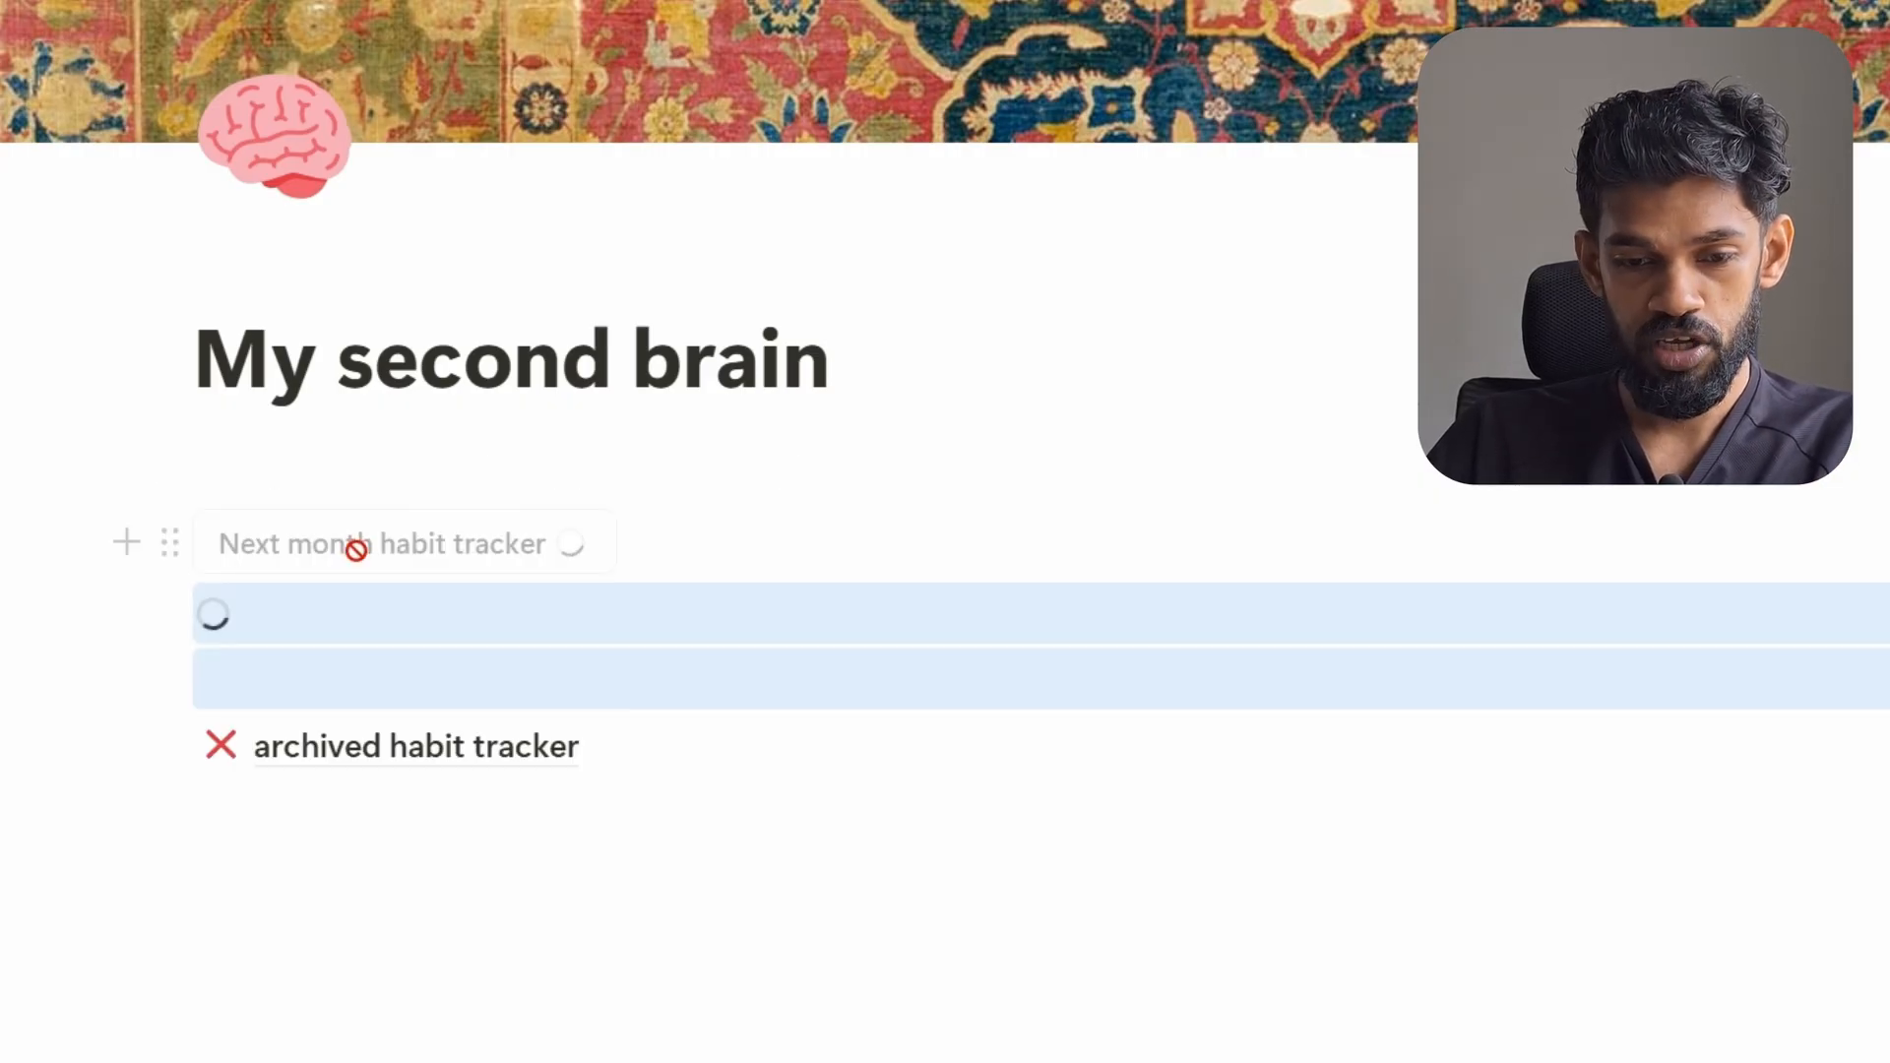
# Retitle the newly inserted habit tracker table as "My habit tracker (July)"
pyautogui.click(790, 372)
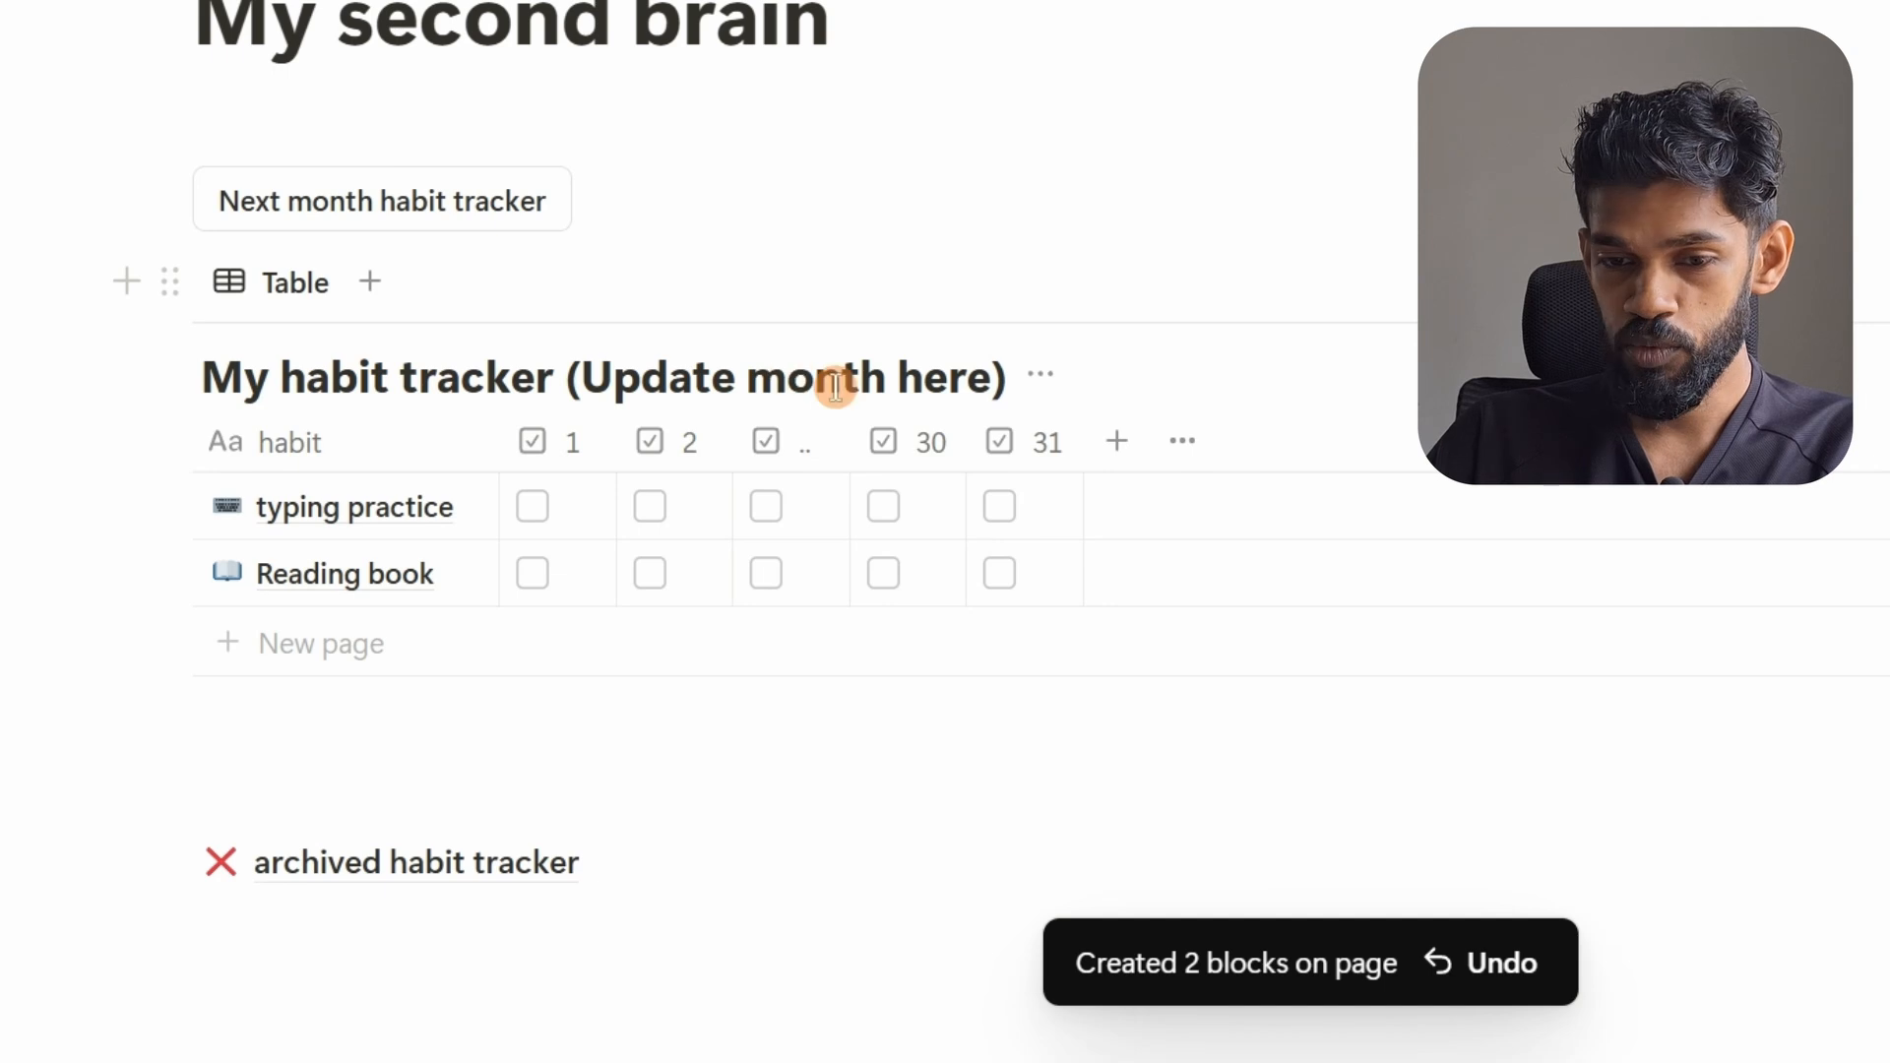
pyautogui.moveTo(987, 382); pyautogui.dragTo(592, 386)
pyautogui.write('July')
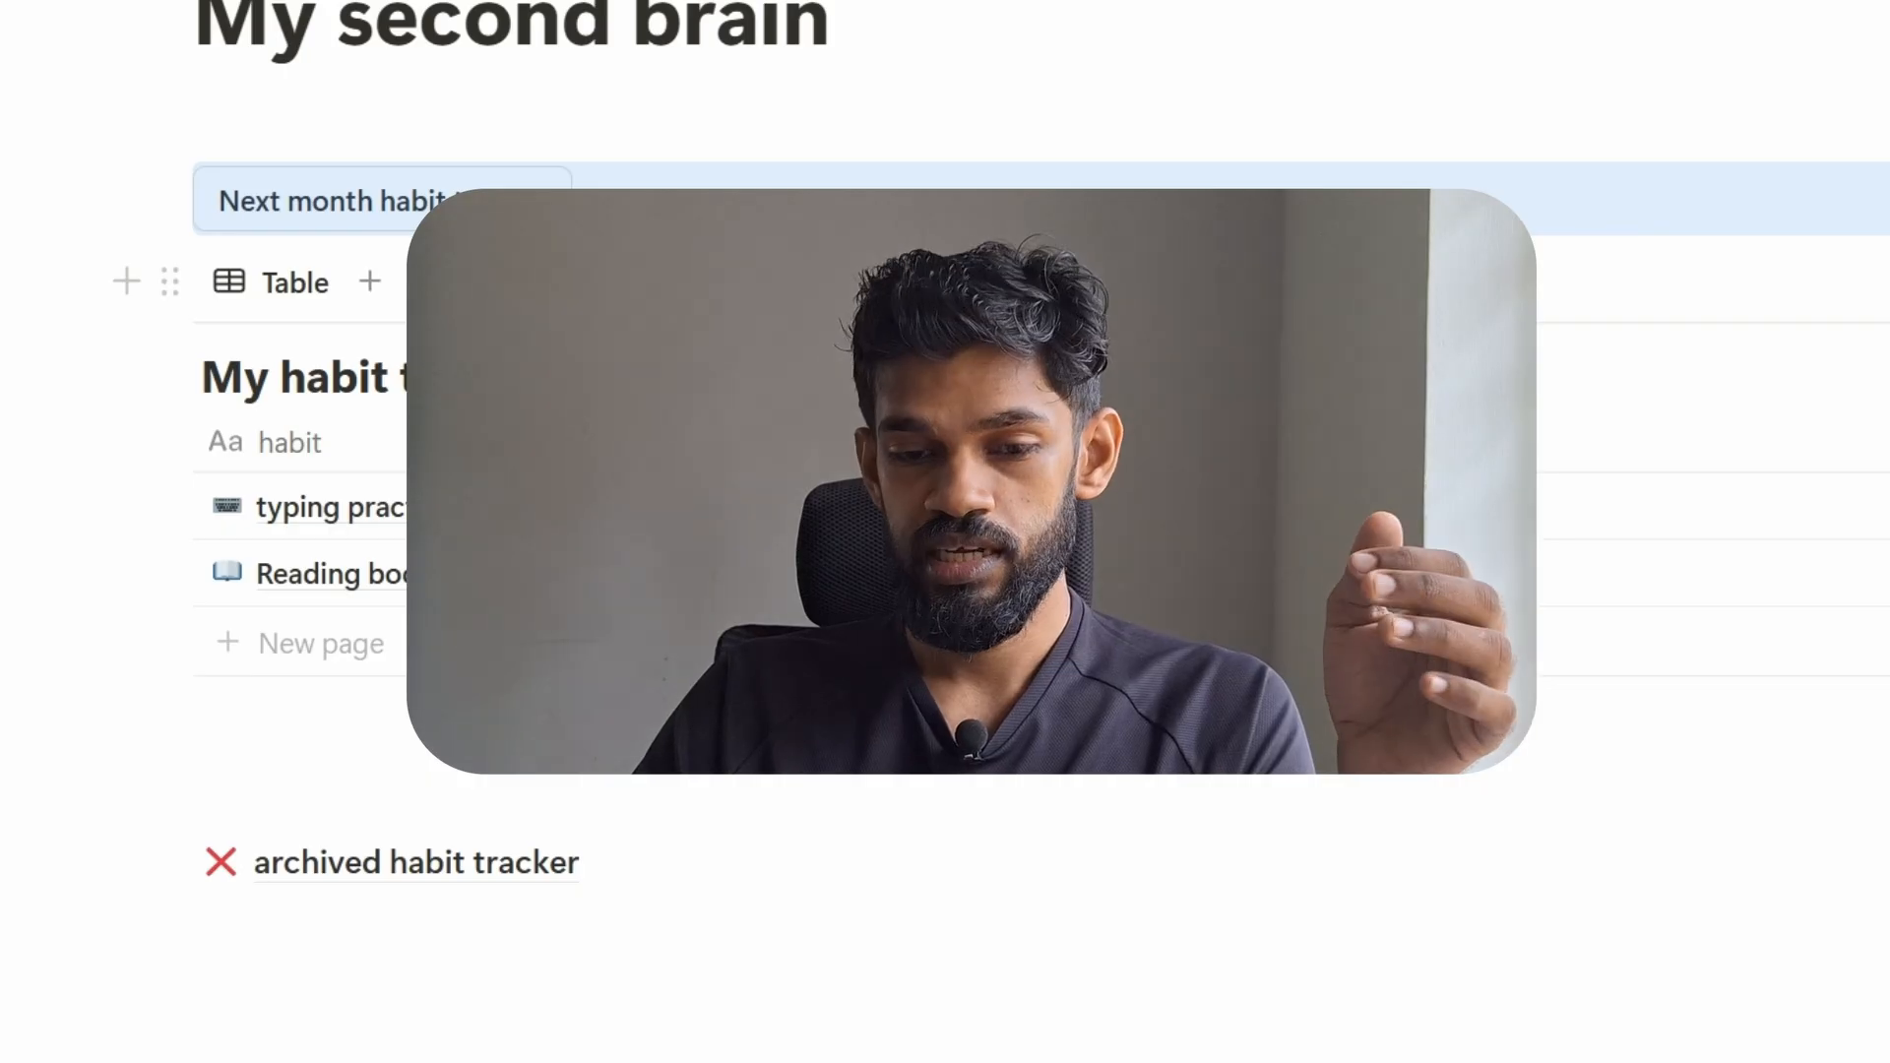
pyautogui.press('Escape')
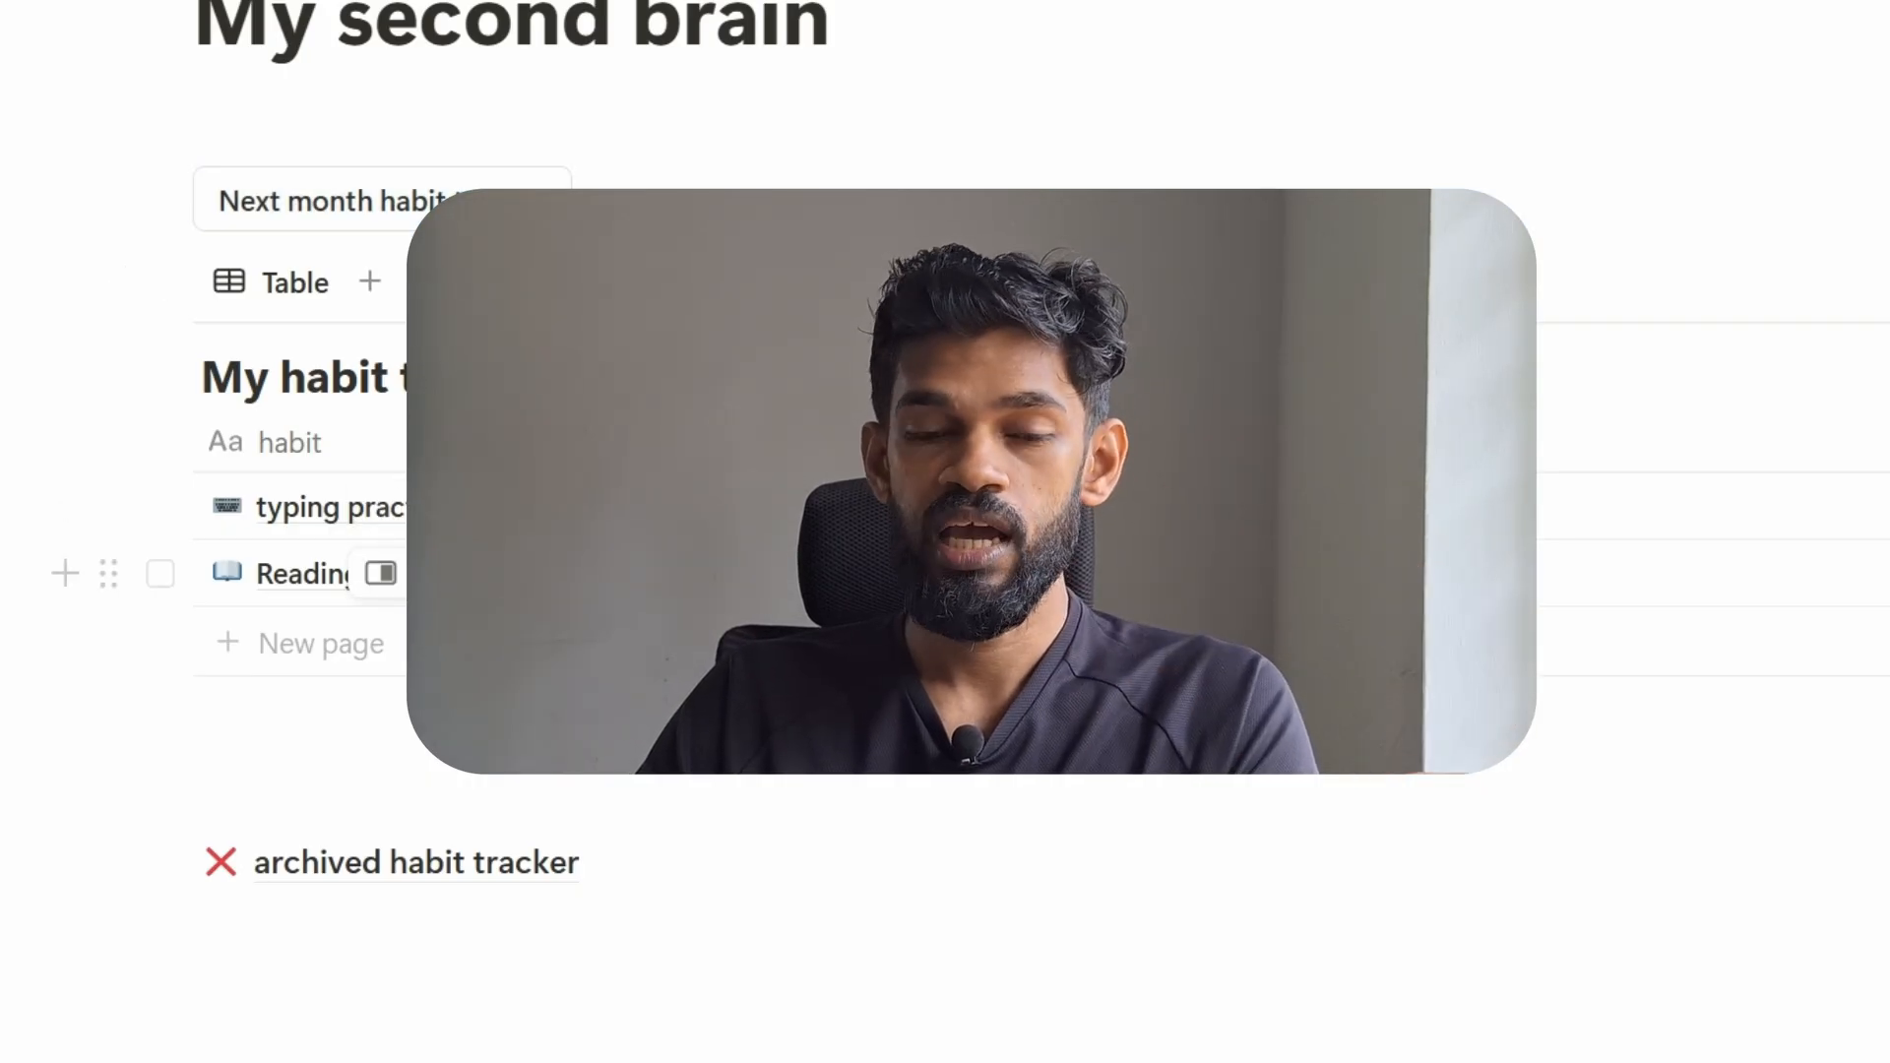
# Open the existing "My Second Brain" private page and tick day 1 for "Upload a video" in its June habit tracker
pyautogui.scroll(4, 945, 532)
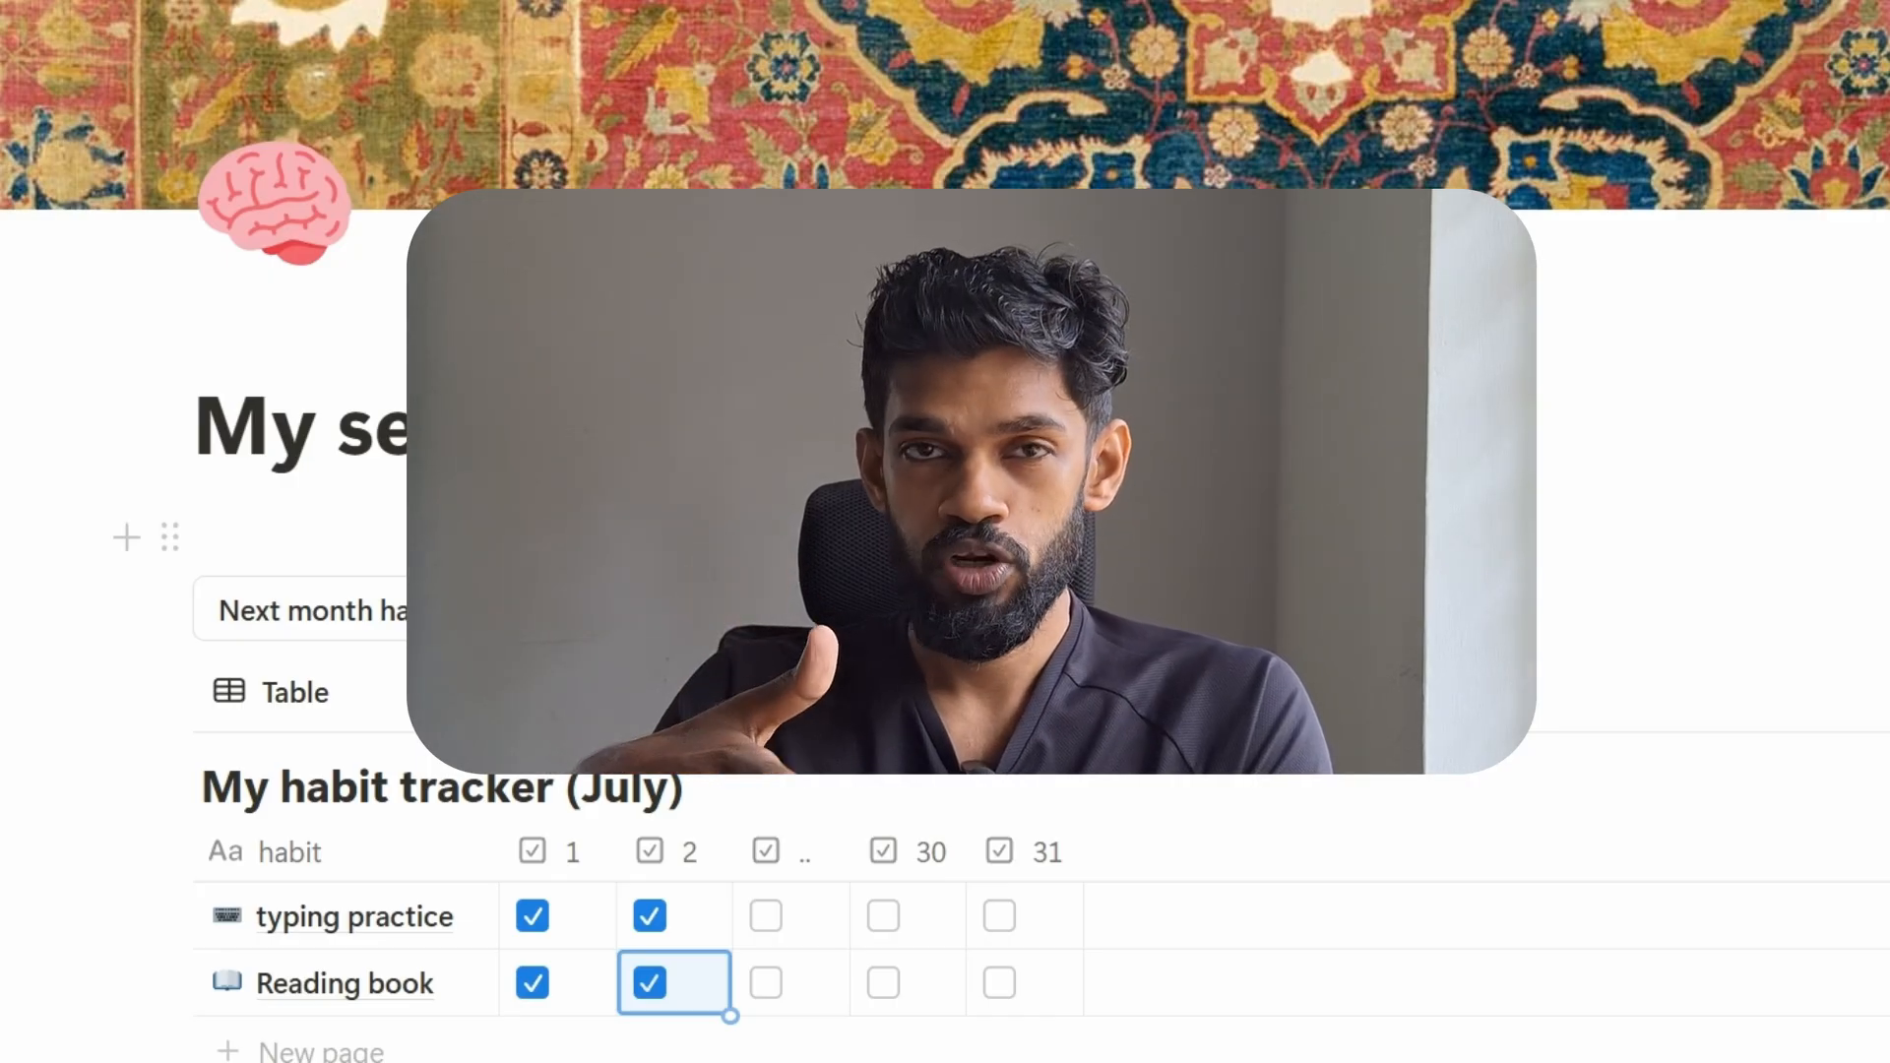
pyautogui.scroll(-5, 944, 531)
pyautogui.scroll(3, 945, 531)
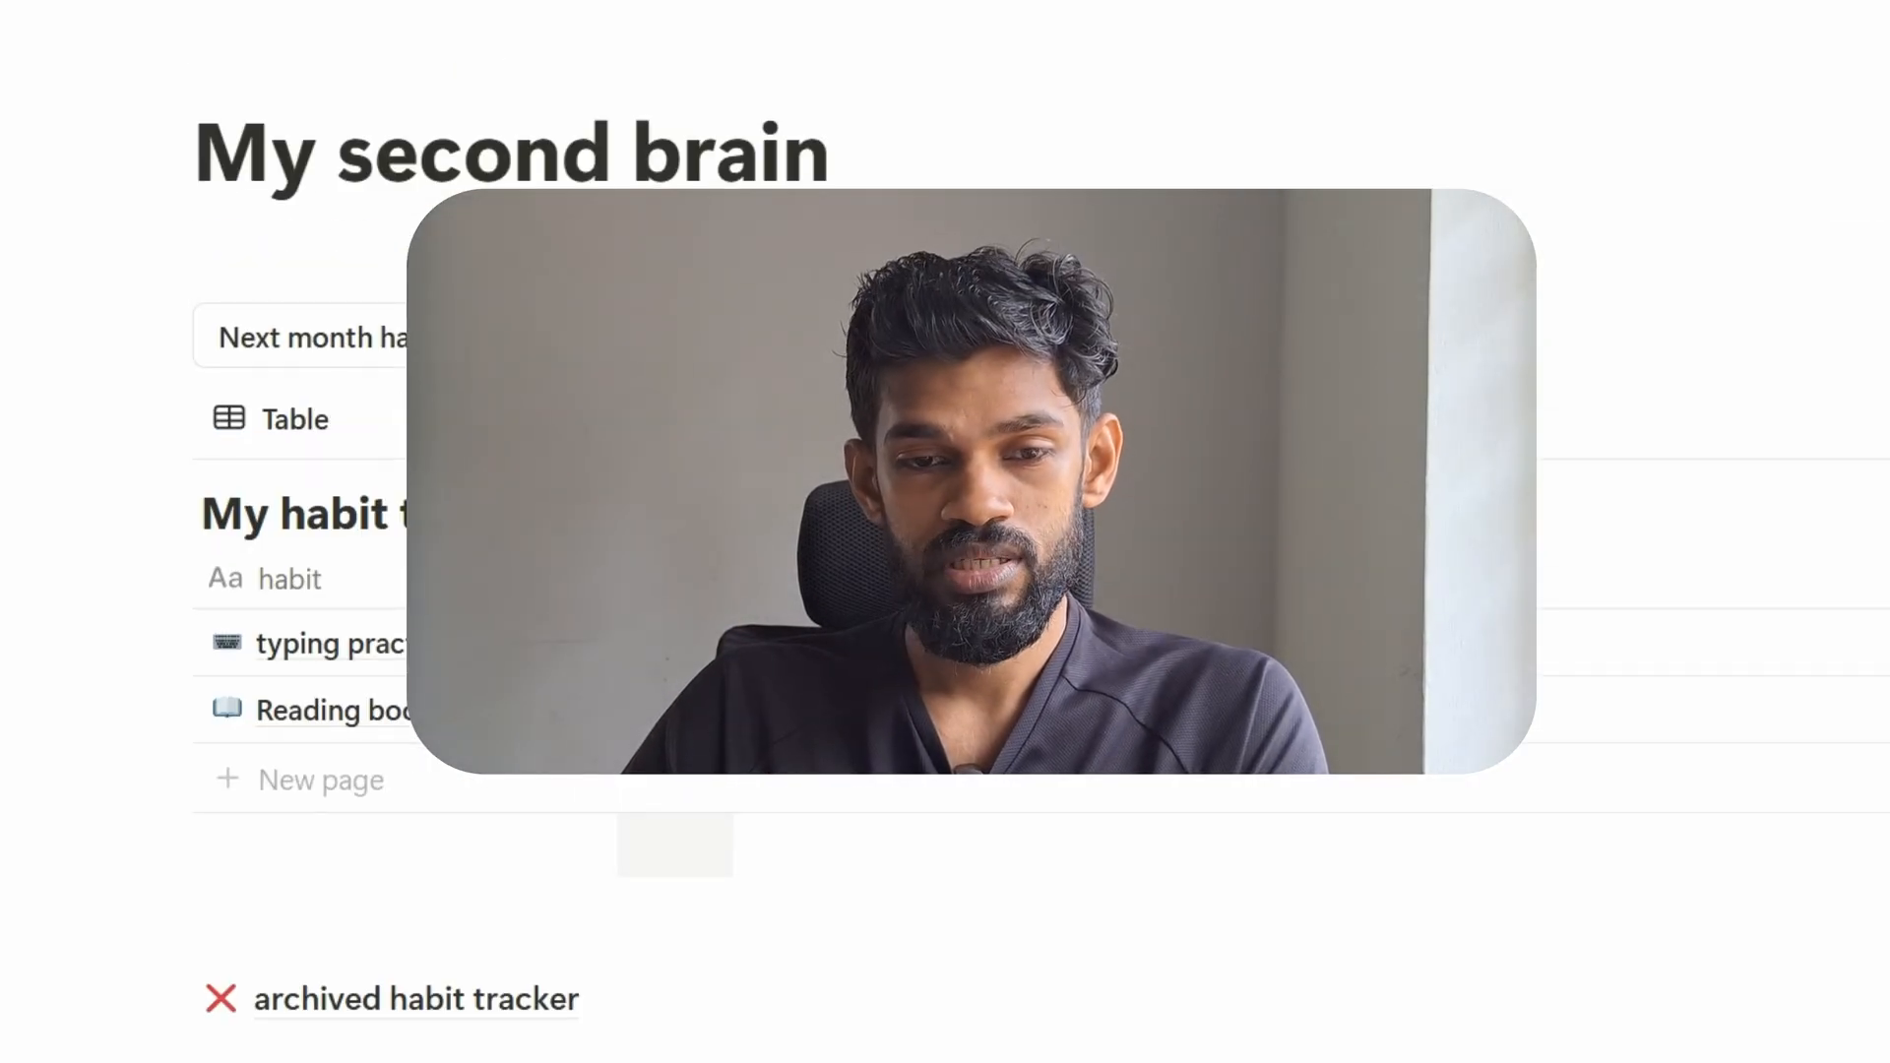
pyautogui.scroll(3, 945, 531)
pyautogui.moveTo(47, 2)
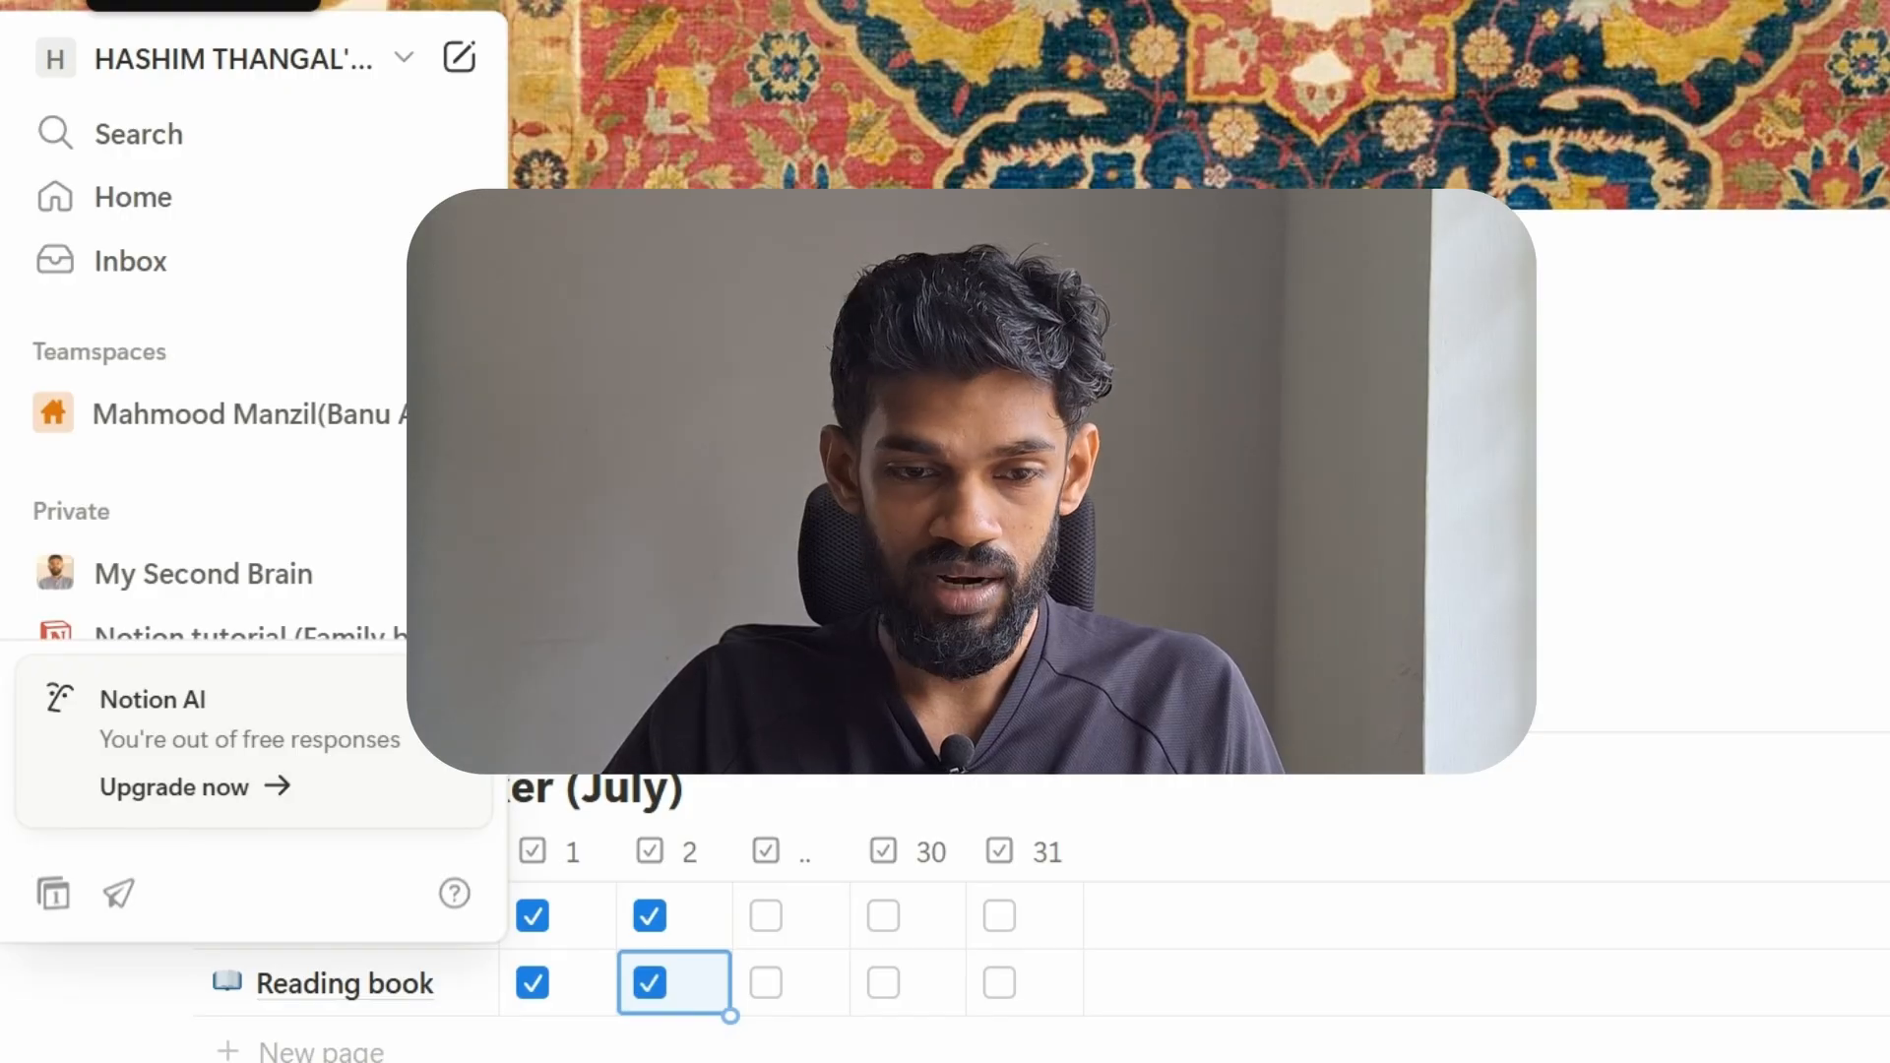
pyautogui.scroll(-3, 262, 333)
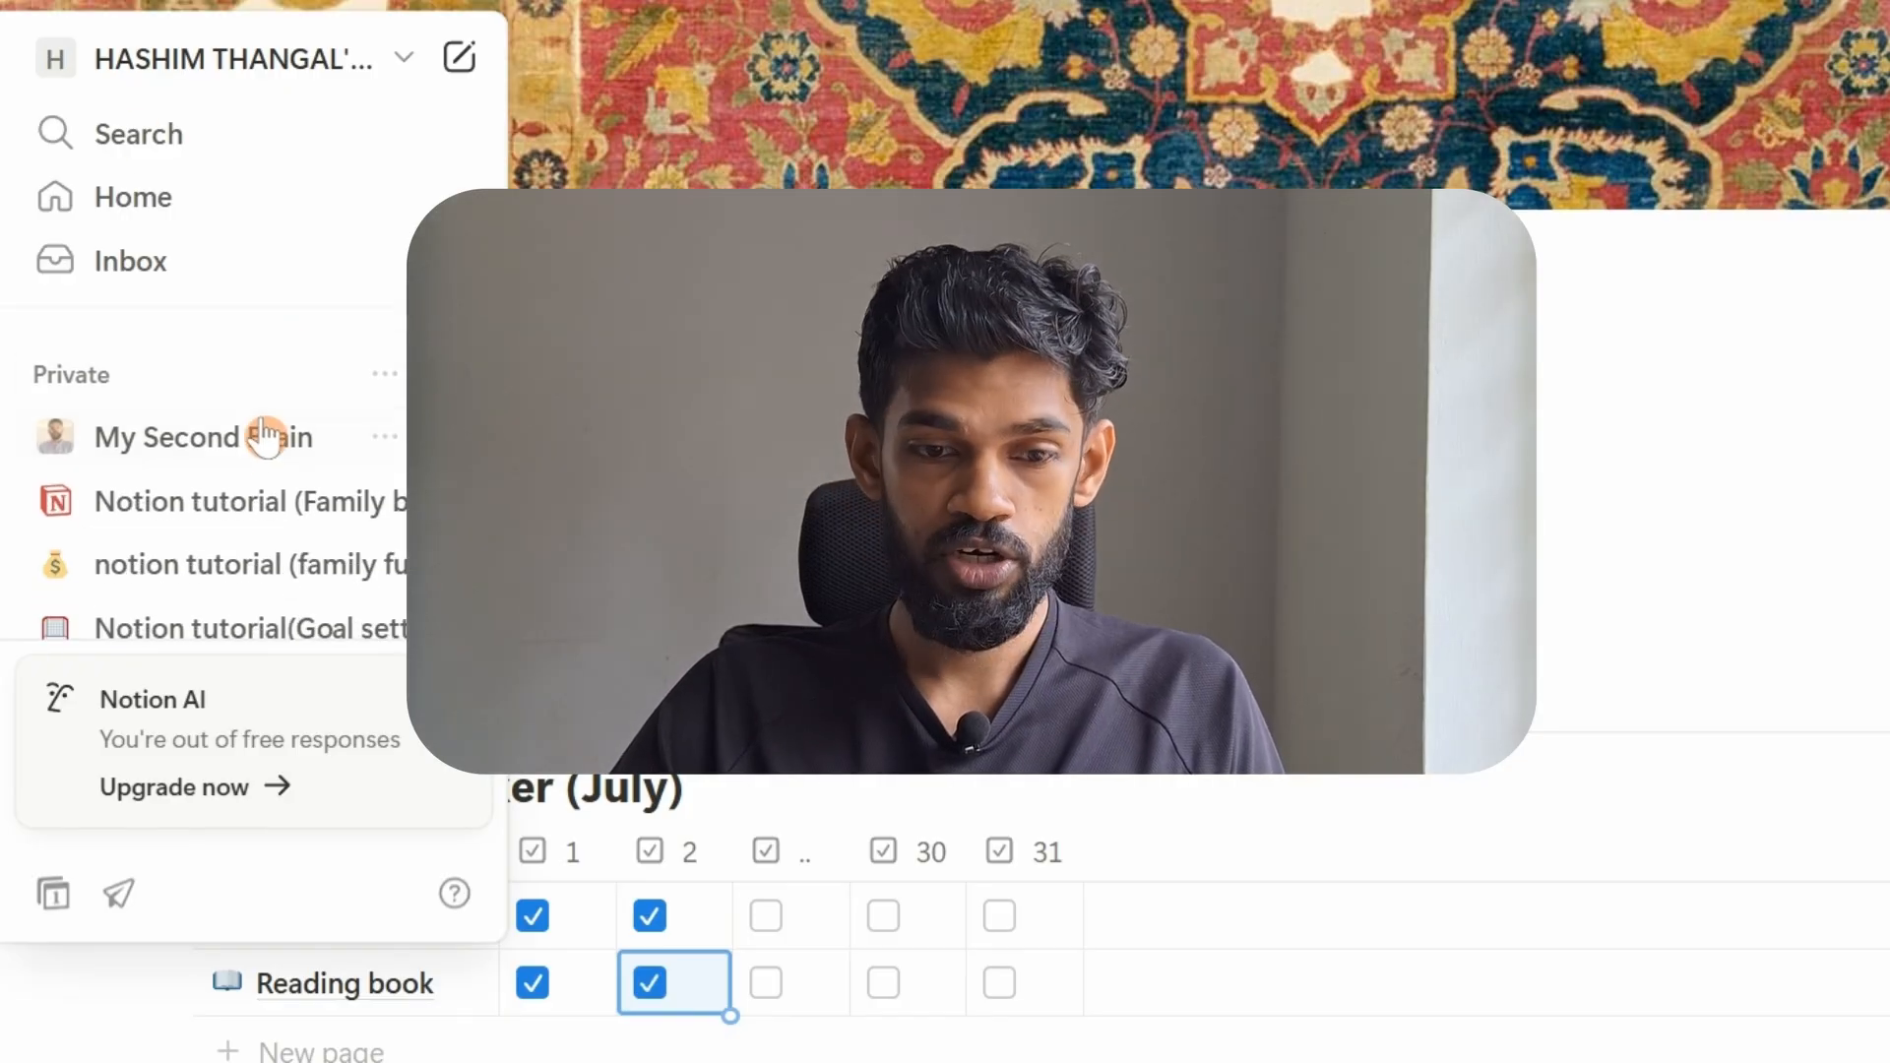
pyautogui.click(175, 448)
pyautogui.scroll(-5, 477, 561)
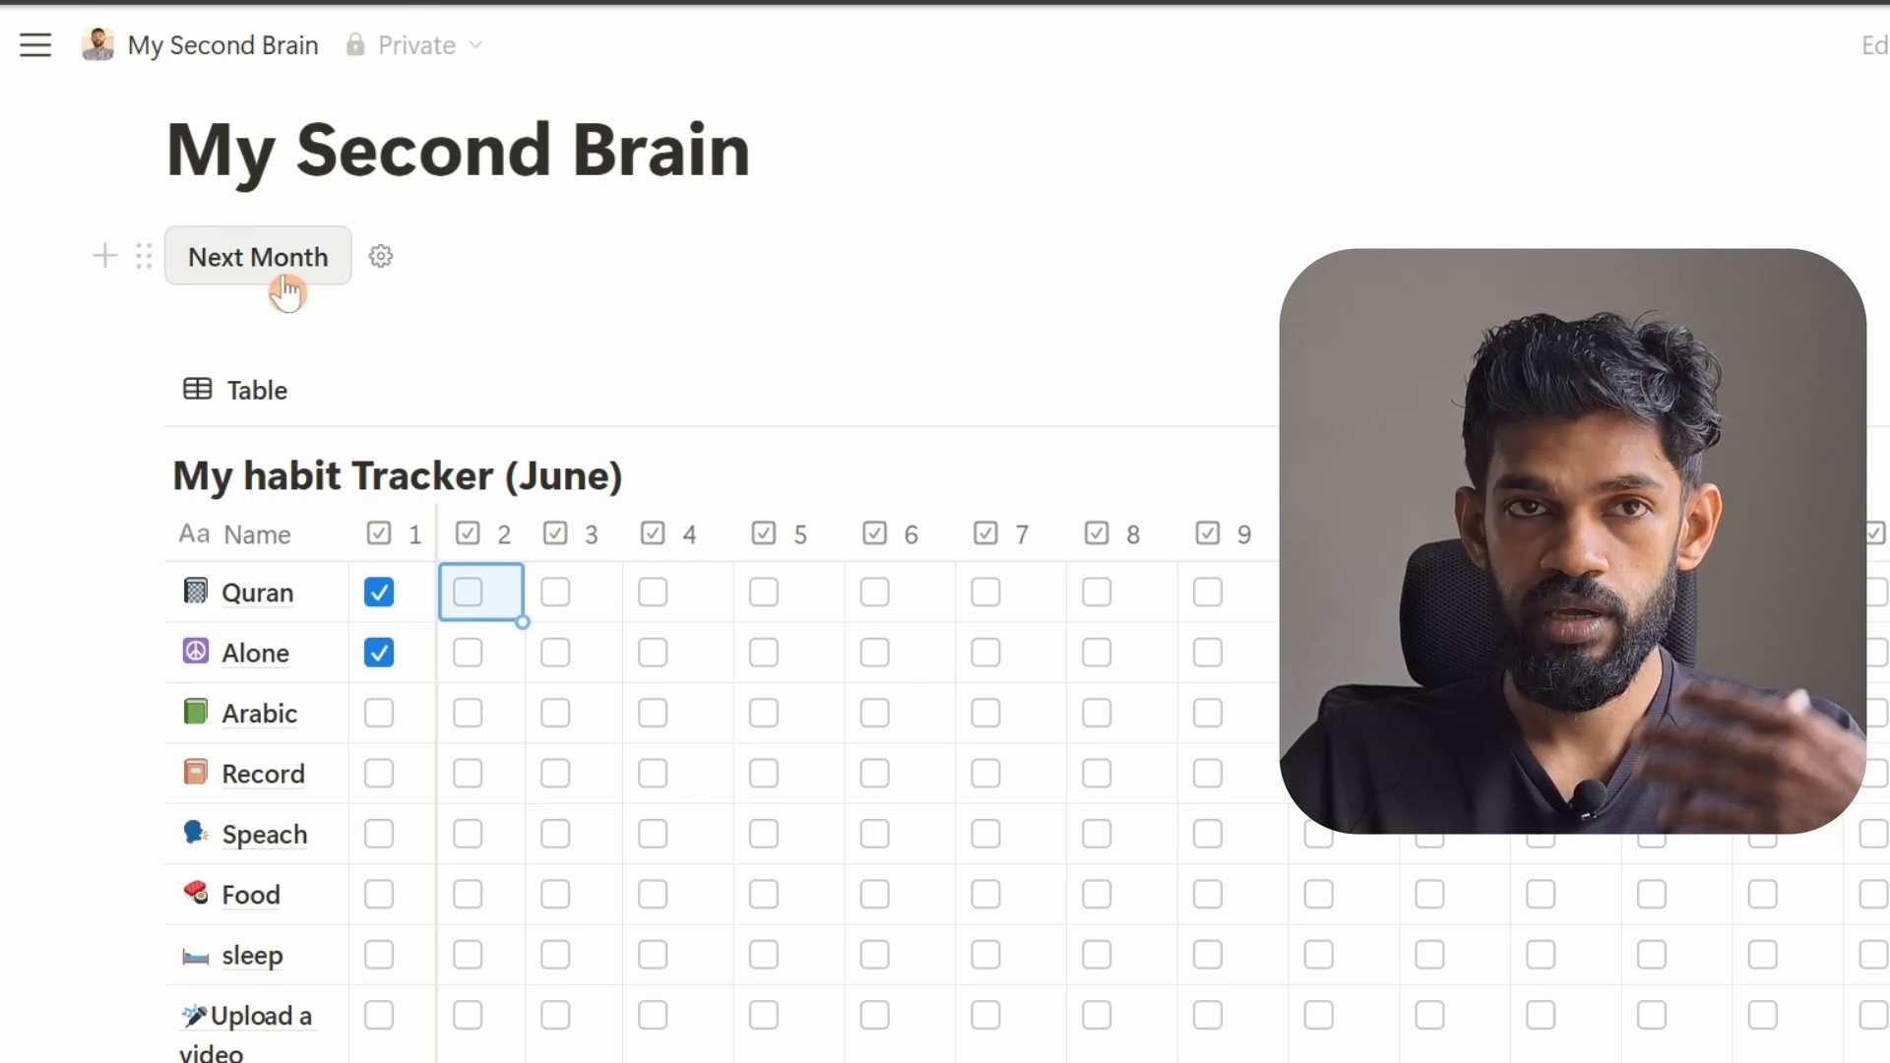
pyautogui.scroll(-3, 286, 286)
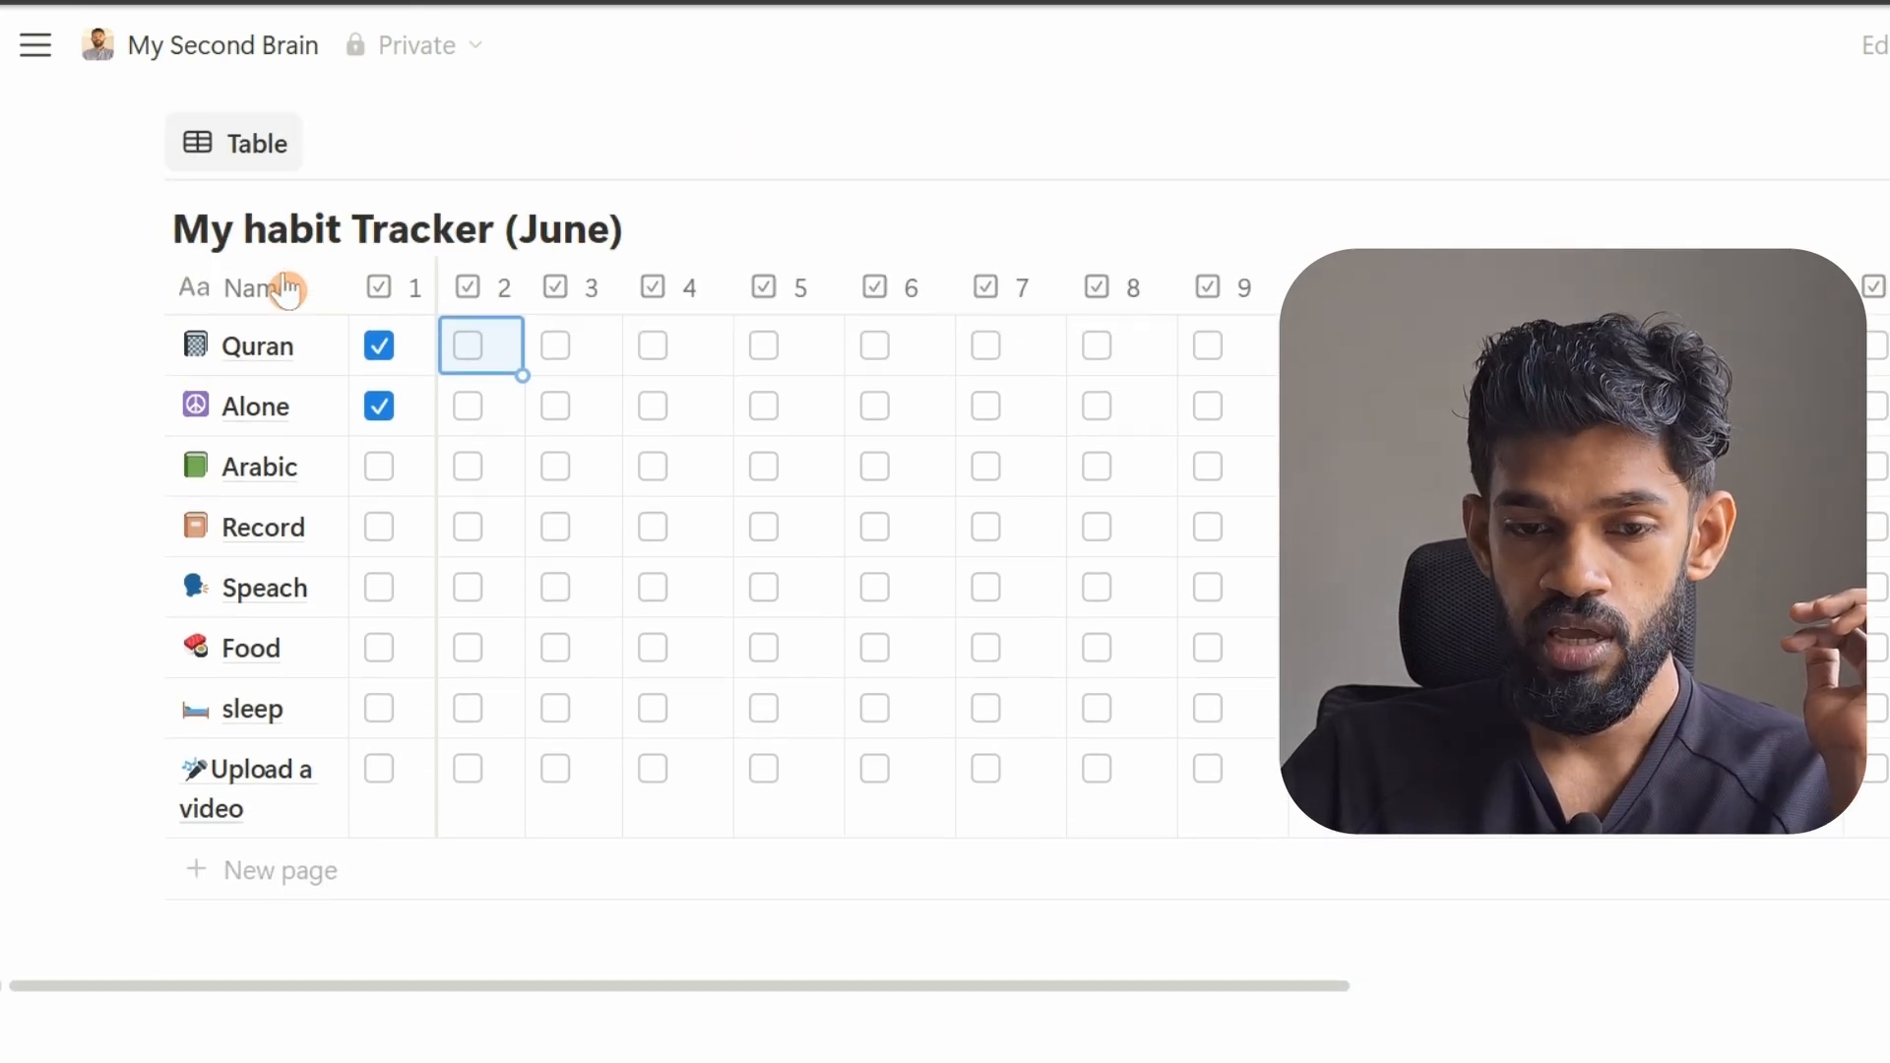
pyautogui.click(380, 770)
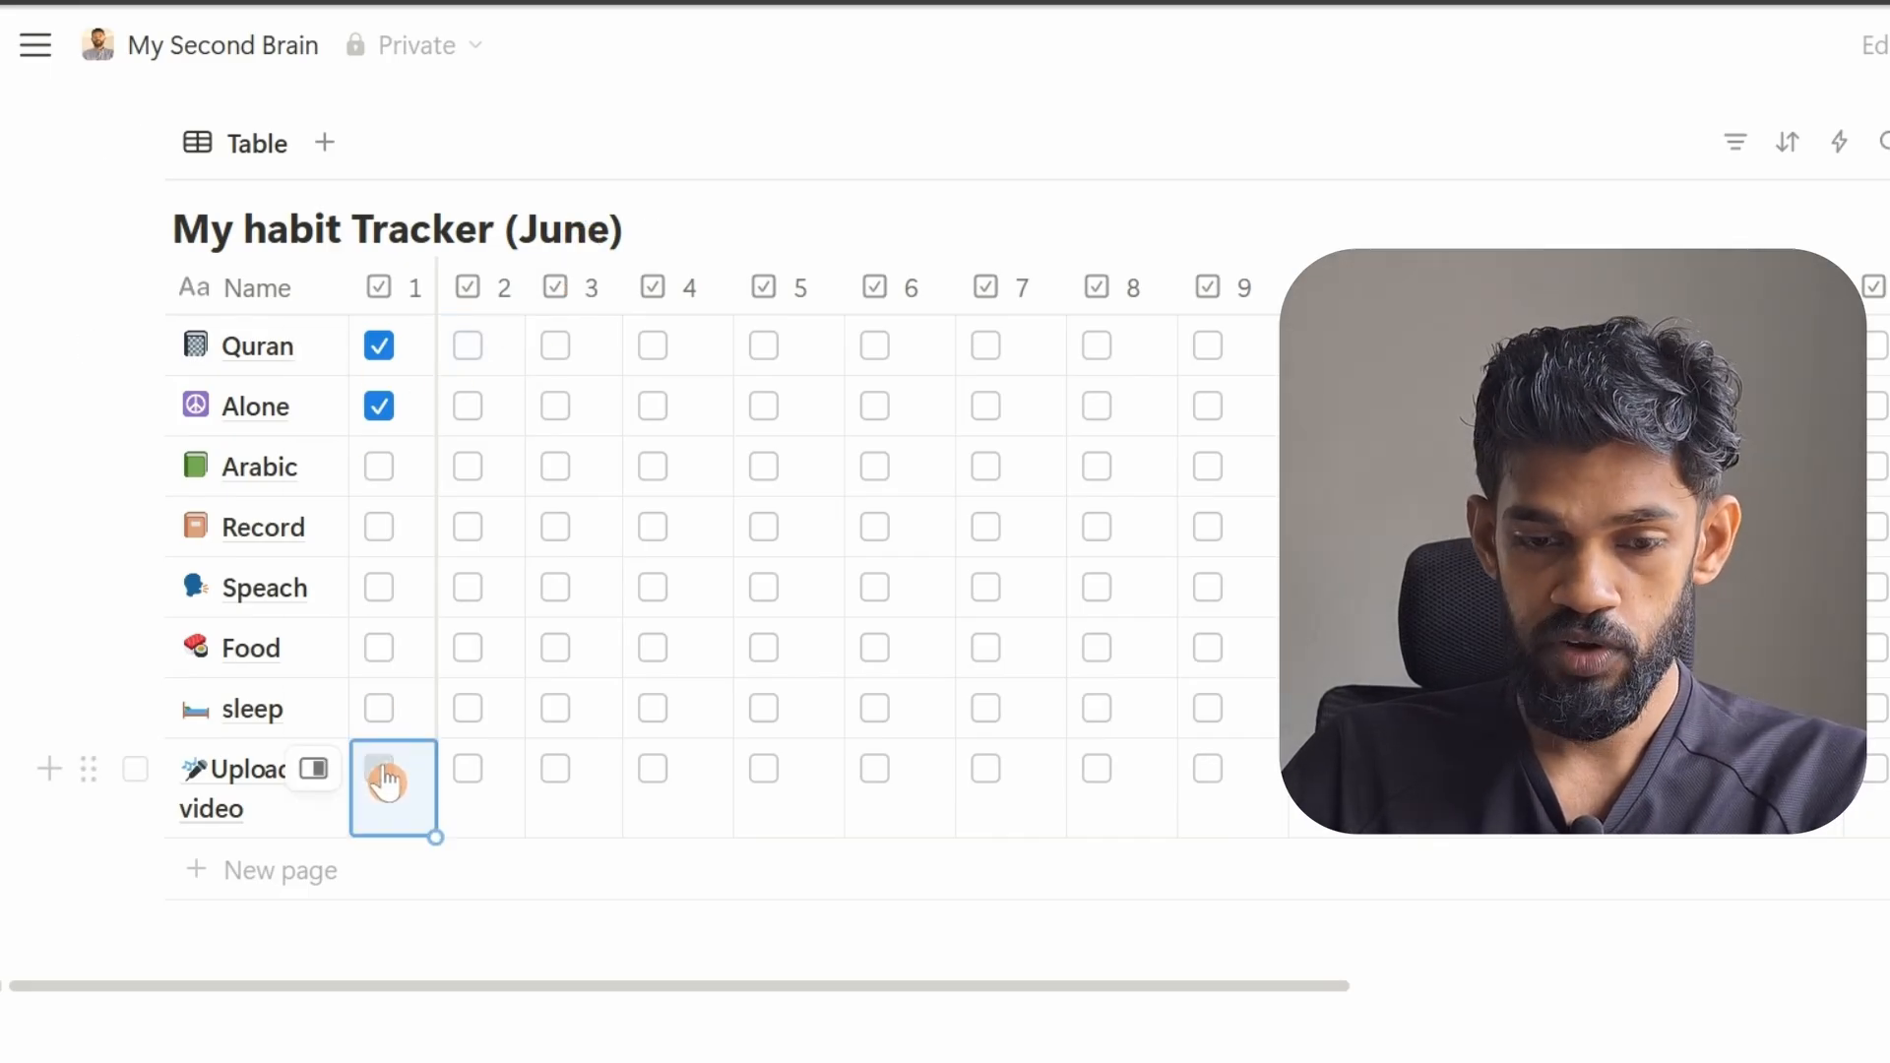
# Open the Archived Habbit Tracker subpage and look over the checked days in the May habit tracker
pyautogui.scroll(-6, 552, 655)
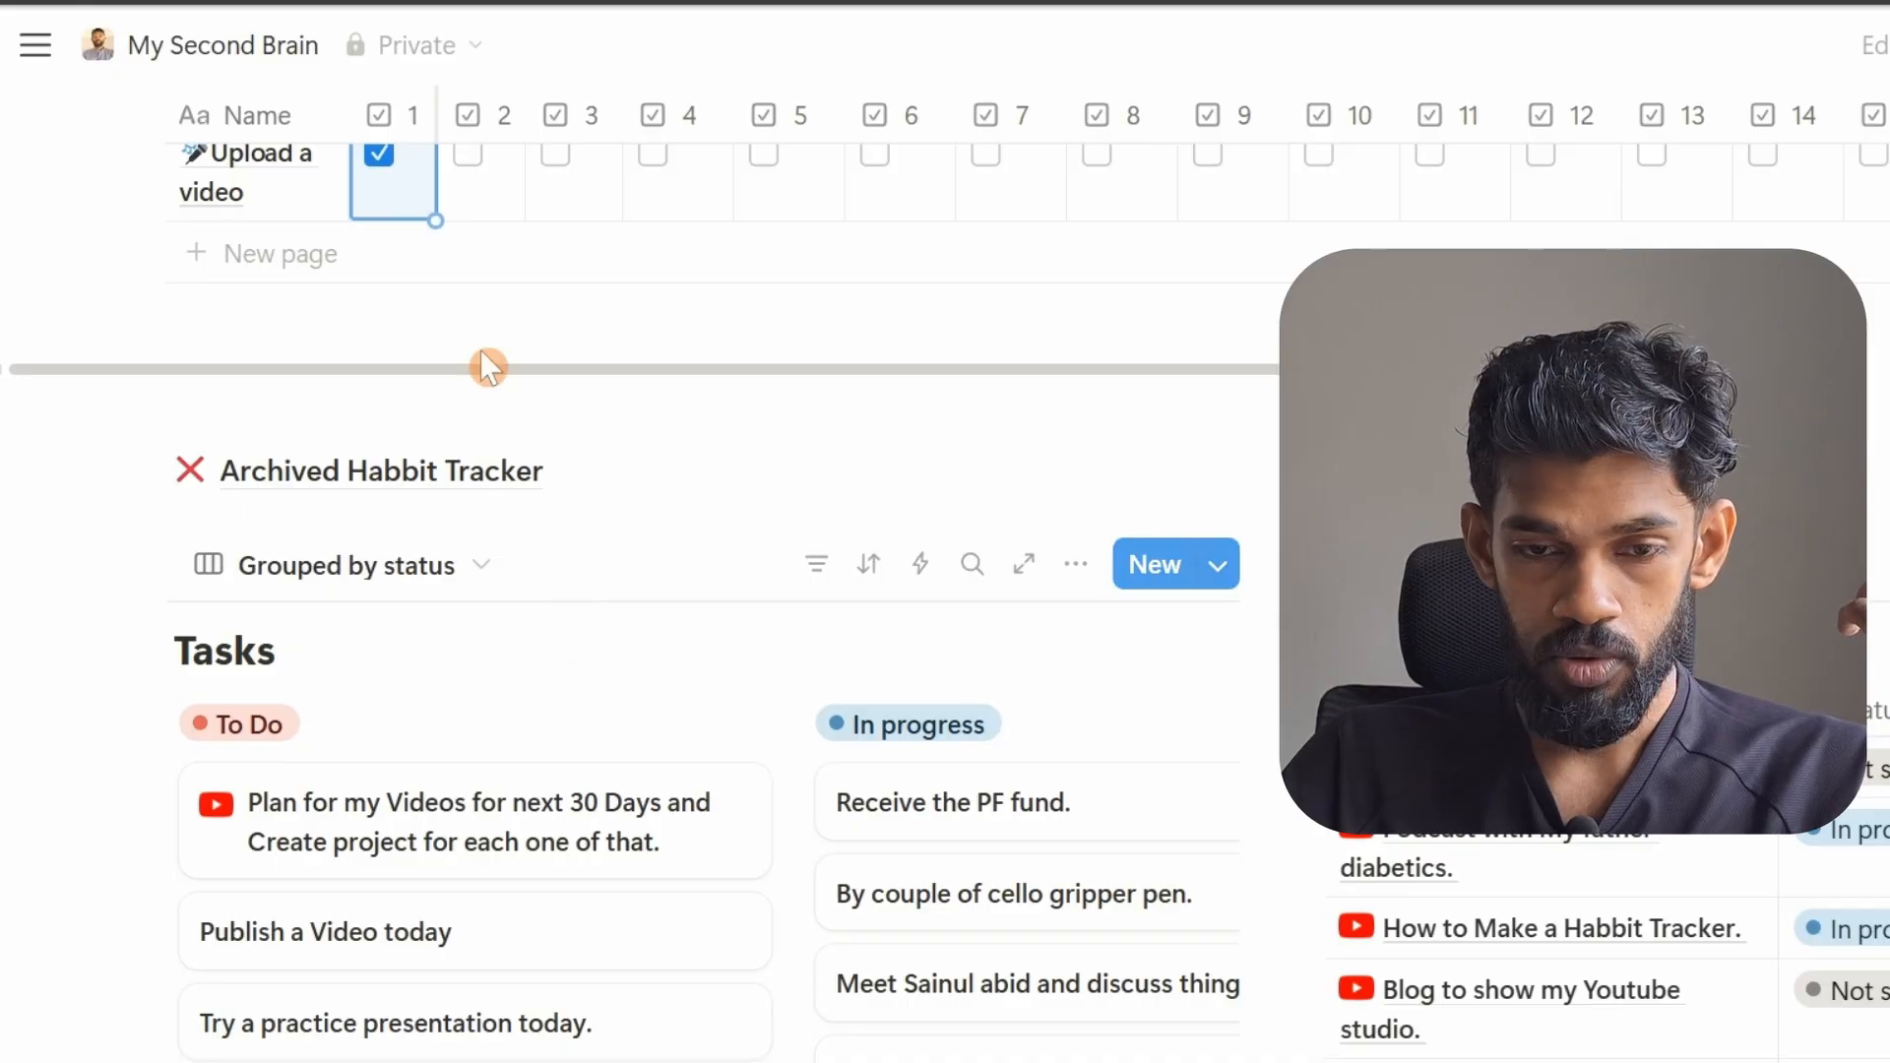
pyautogui.scroll(4, 308, 586)
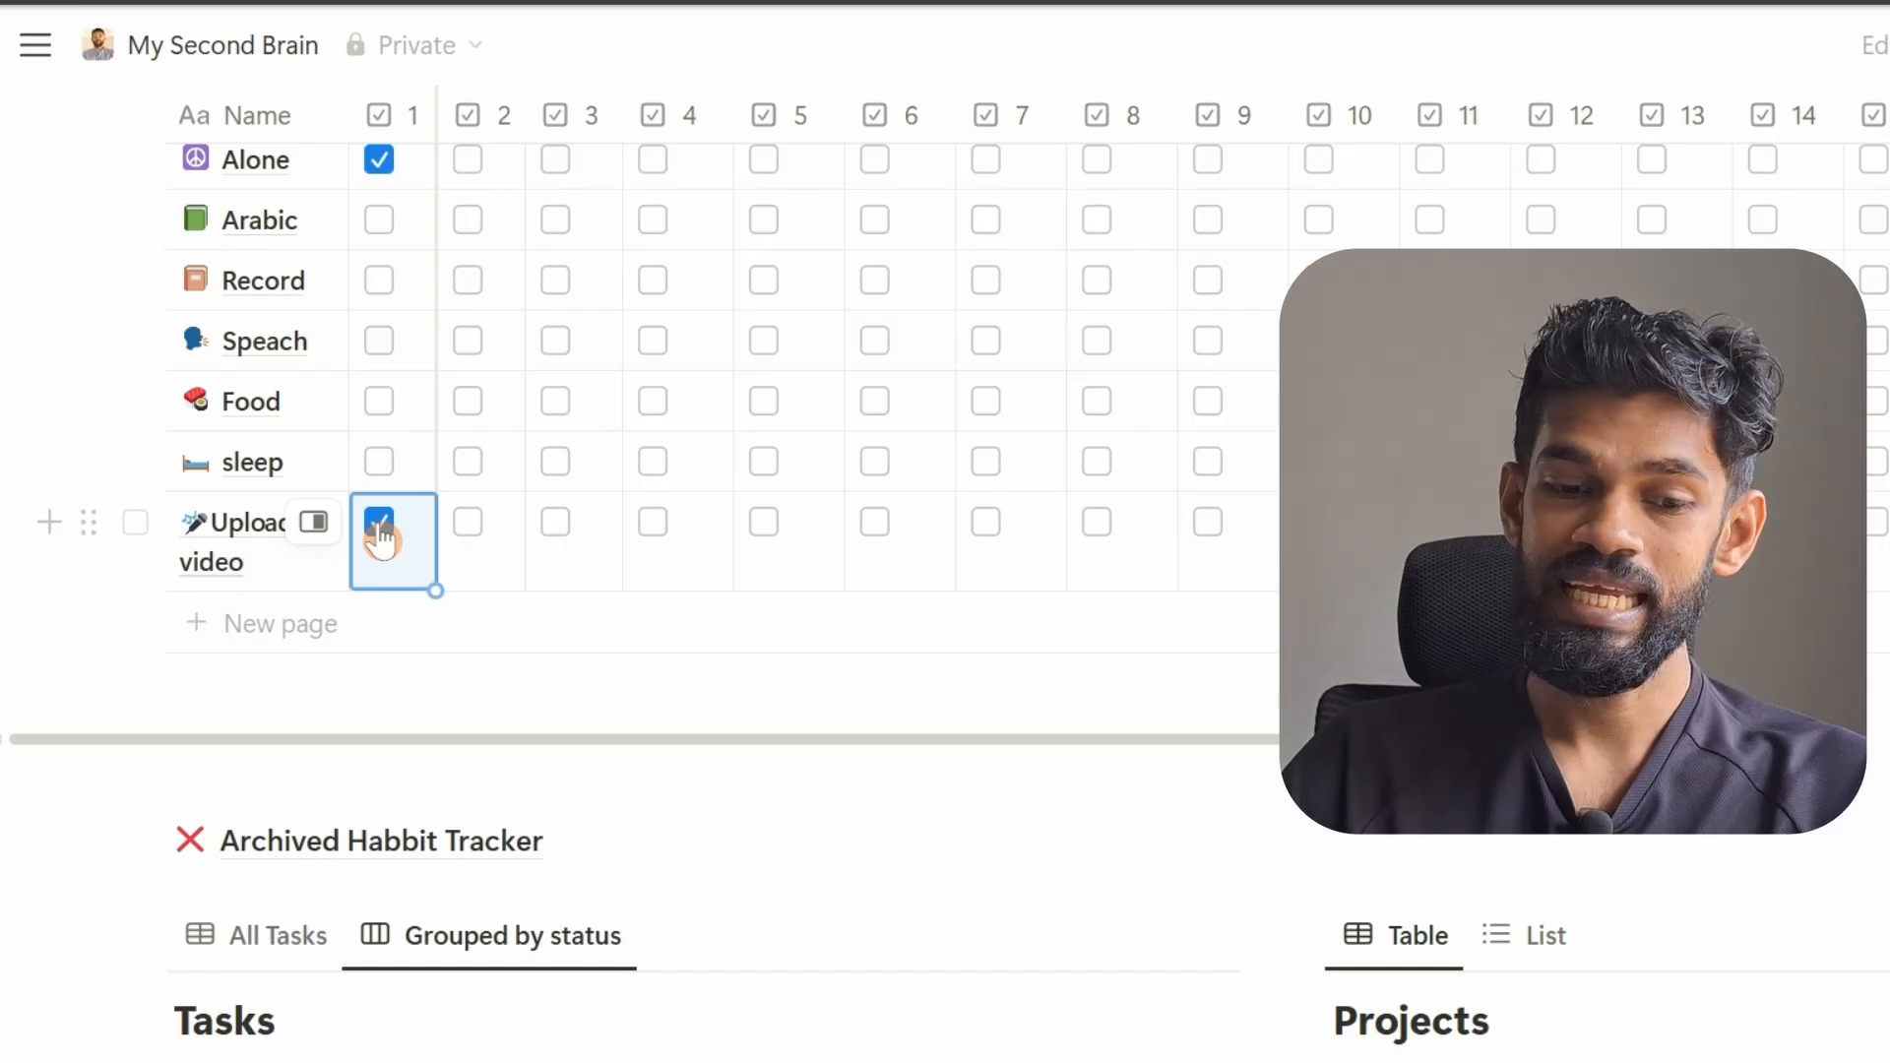
pyautogui.scroll(-3, 382, 539)
pyautogui.scroll(4, 384, 547)
pyautogui.scroll(-4, 364, 610)
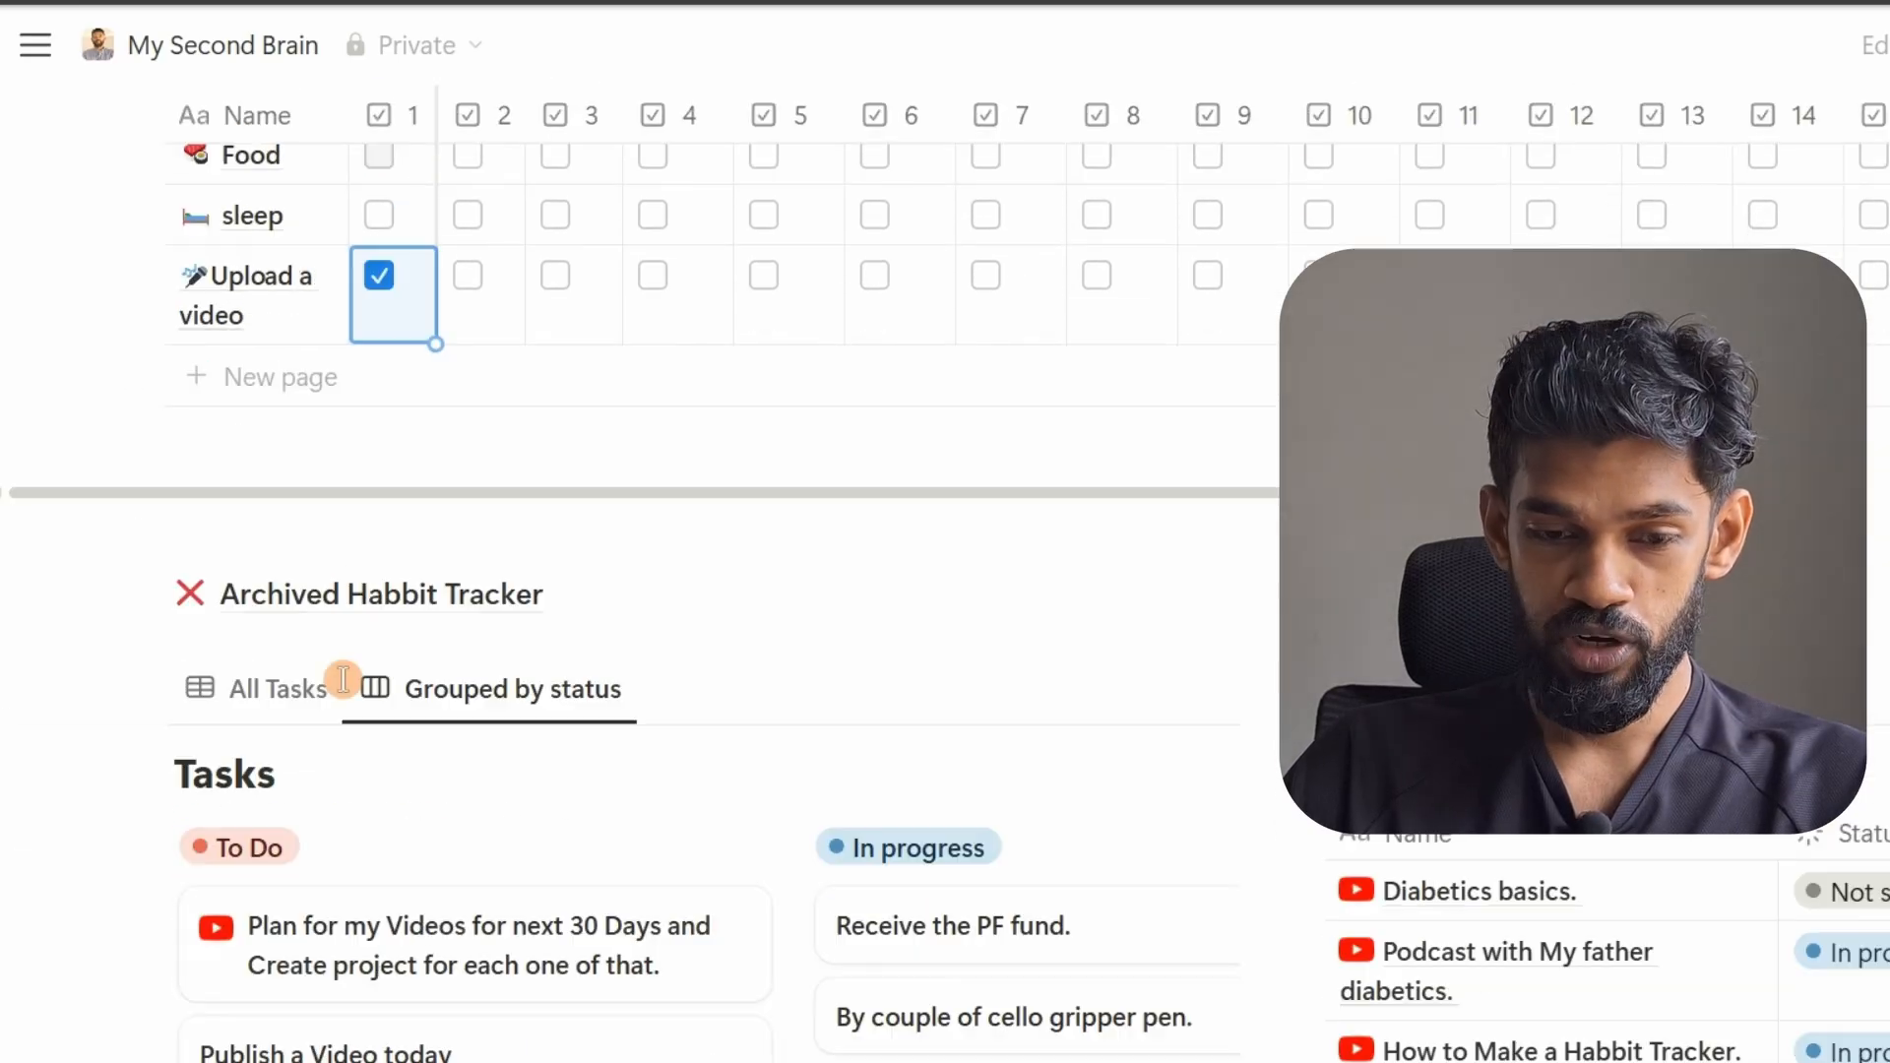
pyautogui.click(300, 616)
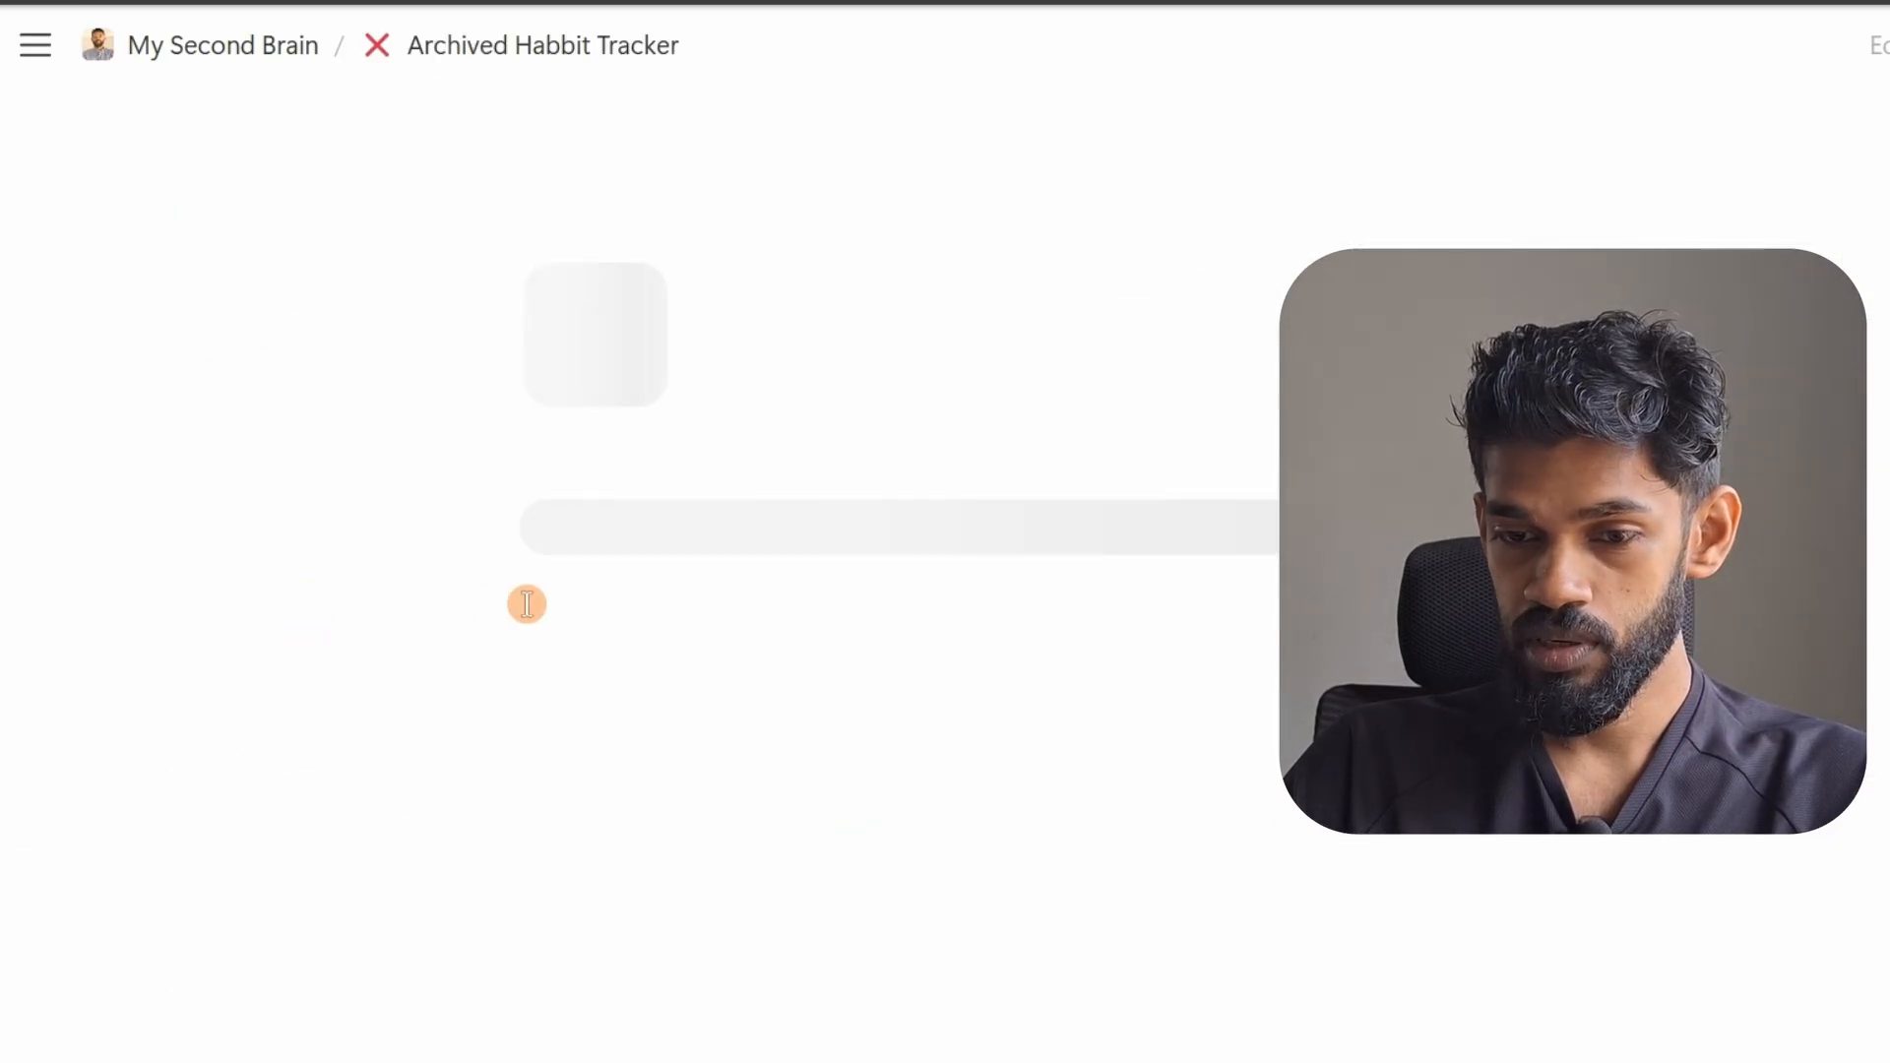
pyautogui.scroll(-8, 730, 649)
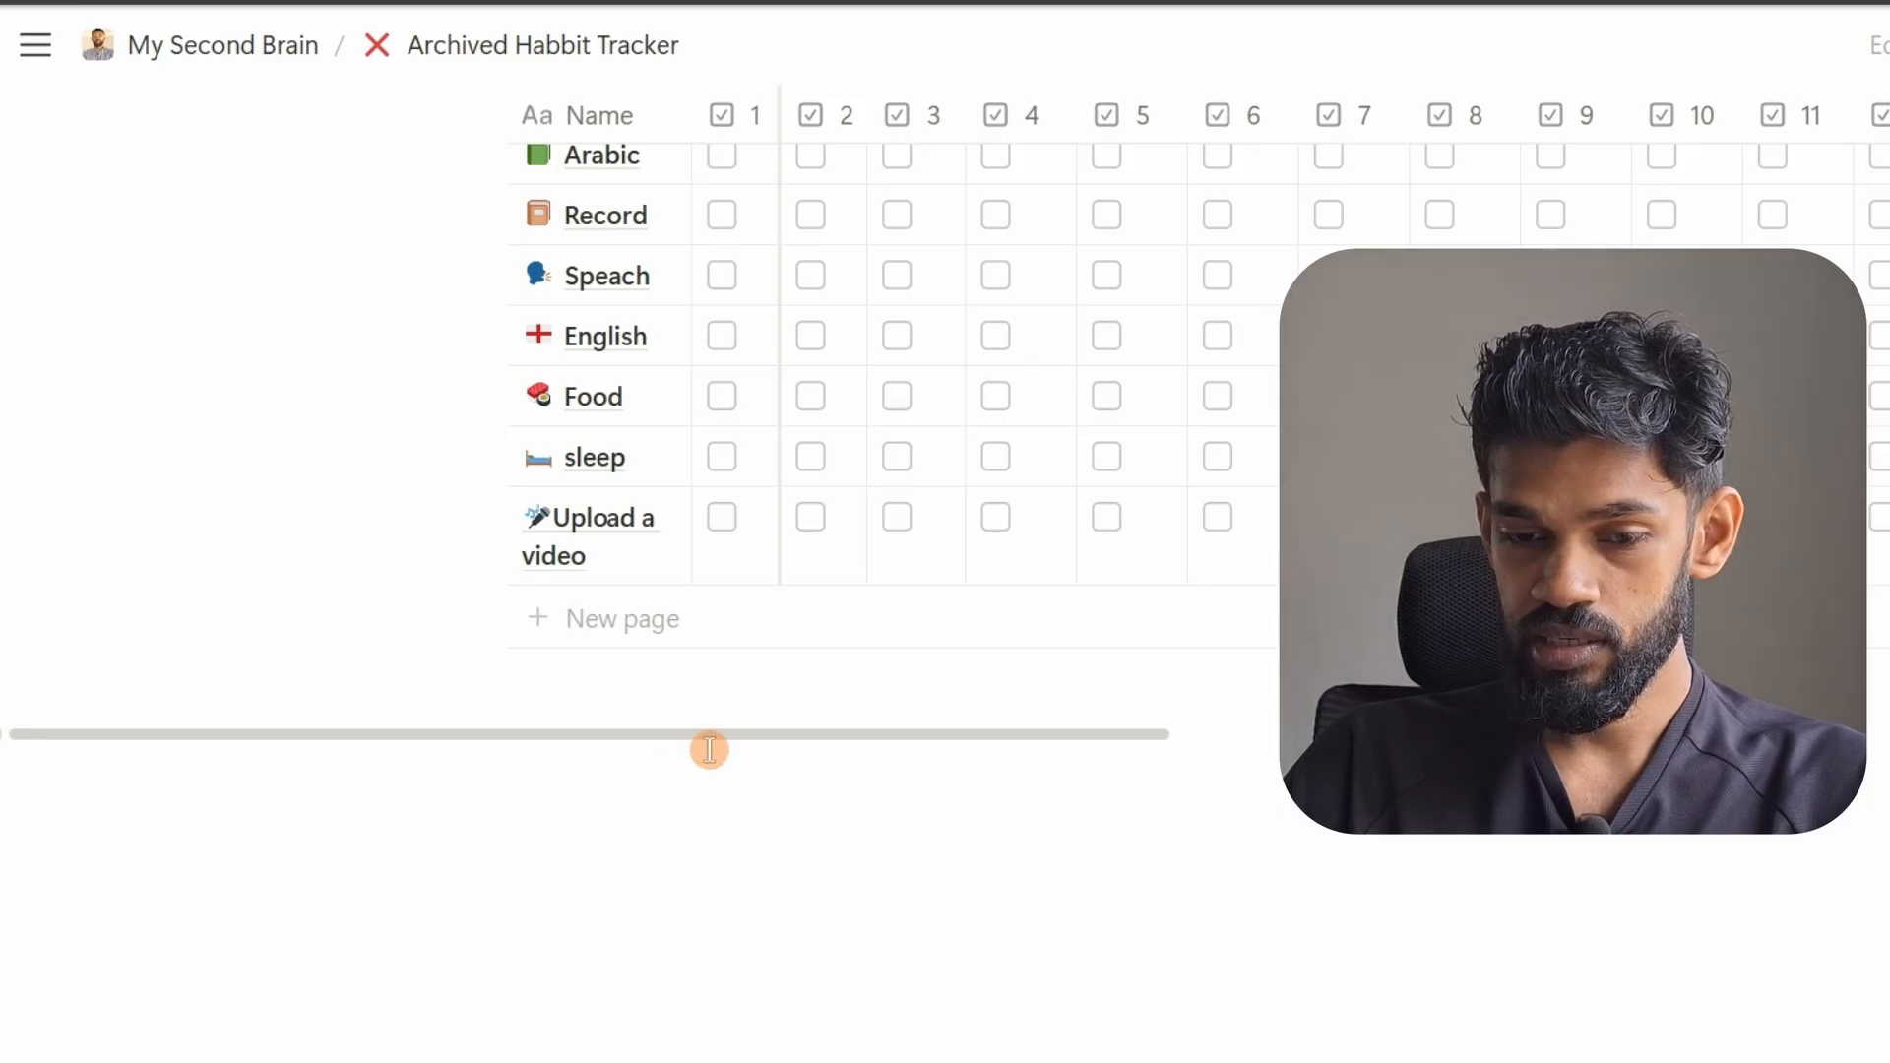
pyautogui.hscroll(10, 722, 753)
pyautogui.scroll(4, 526, 527)
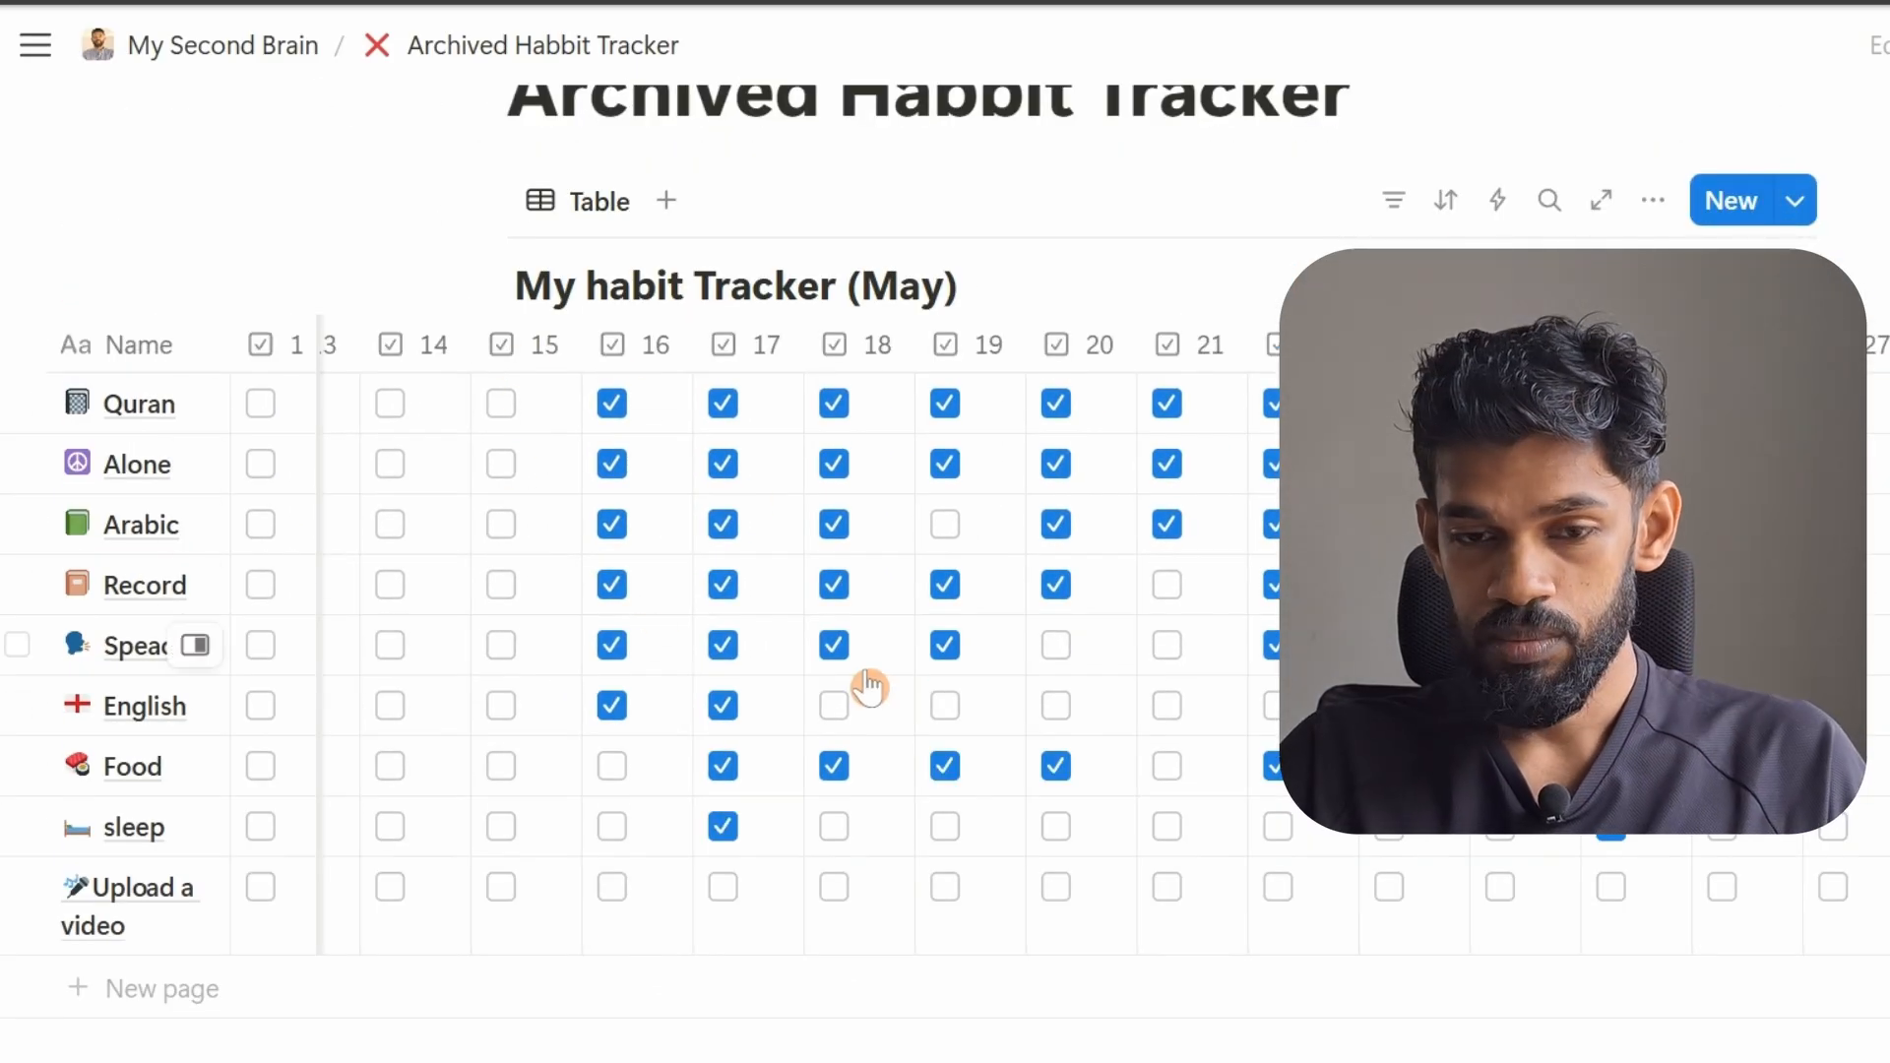
# Return to the My Second Brain page and look through its Tasks board, Areas list and Resourses table
pyautogui.click(214, 45)
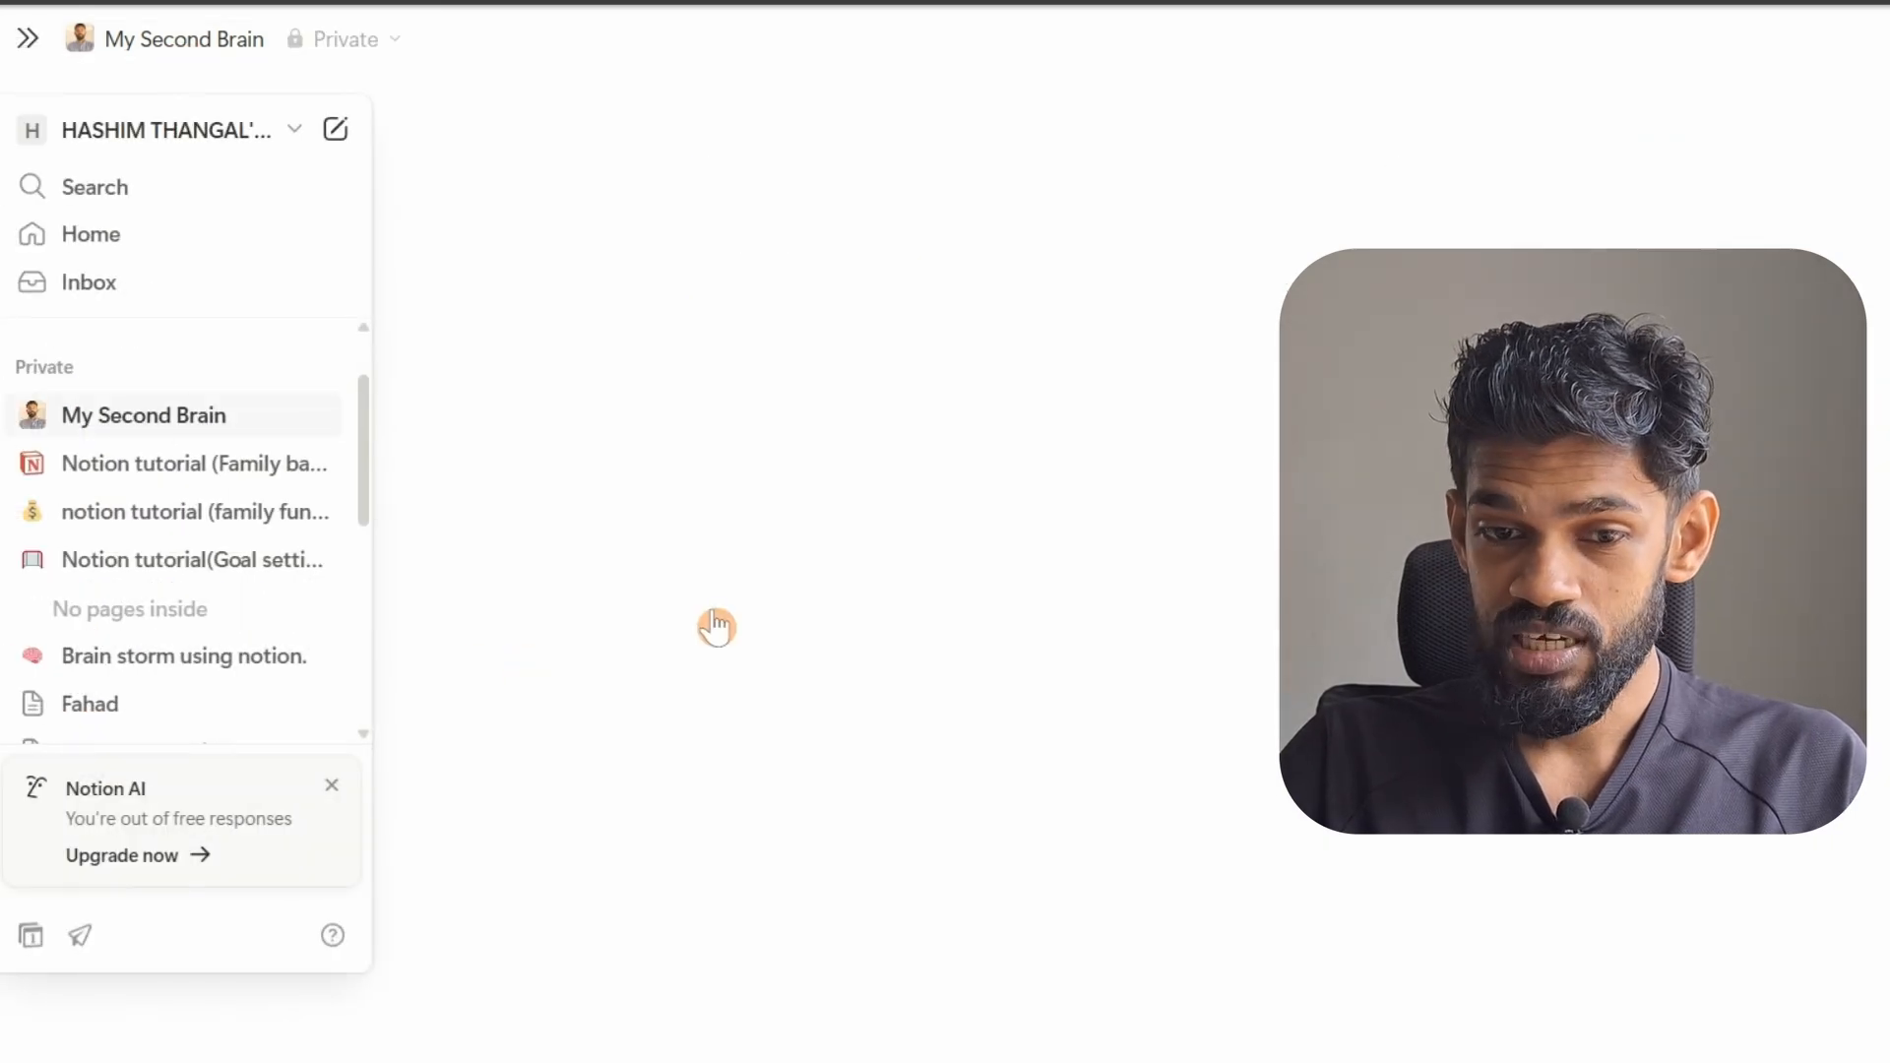
pyautogui.scroll(-10, 675, 679)
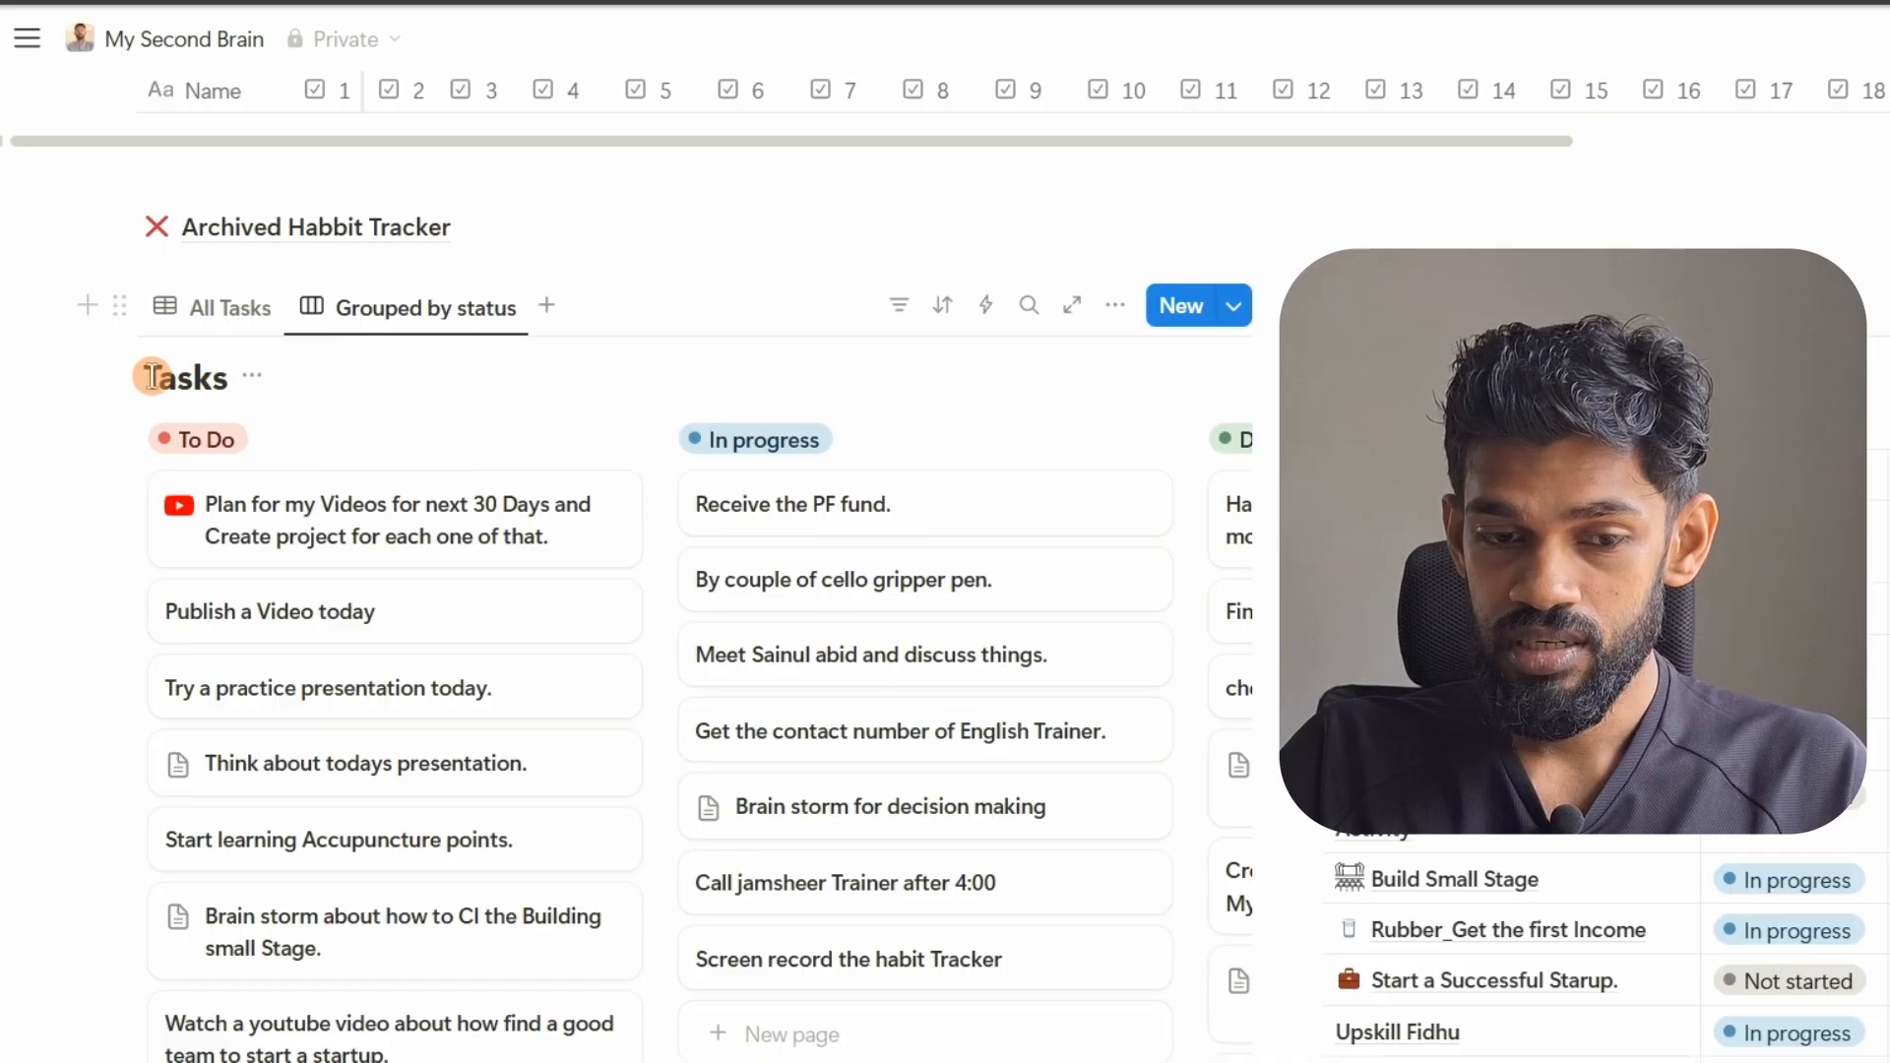
pyautogui.moveTo(145, 377); pyautogui.dragTo(234, 377)
pyautogui.scroll(-13, 1046, 469)
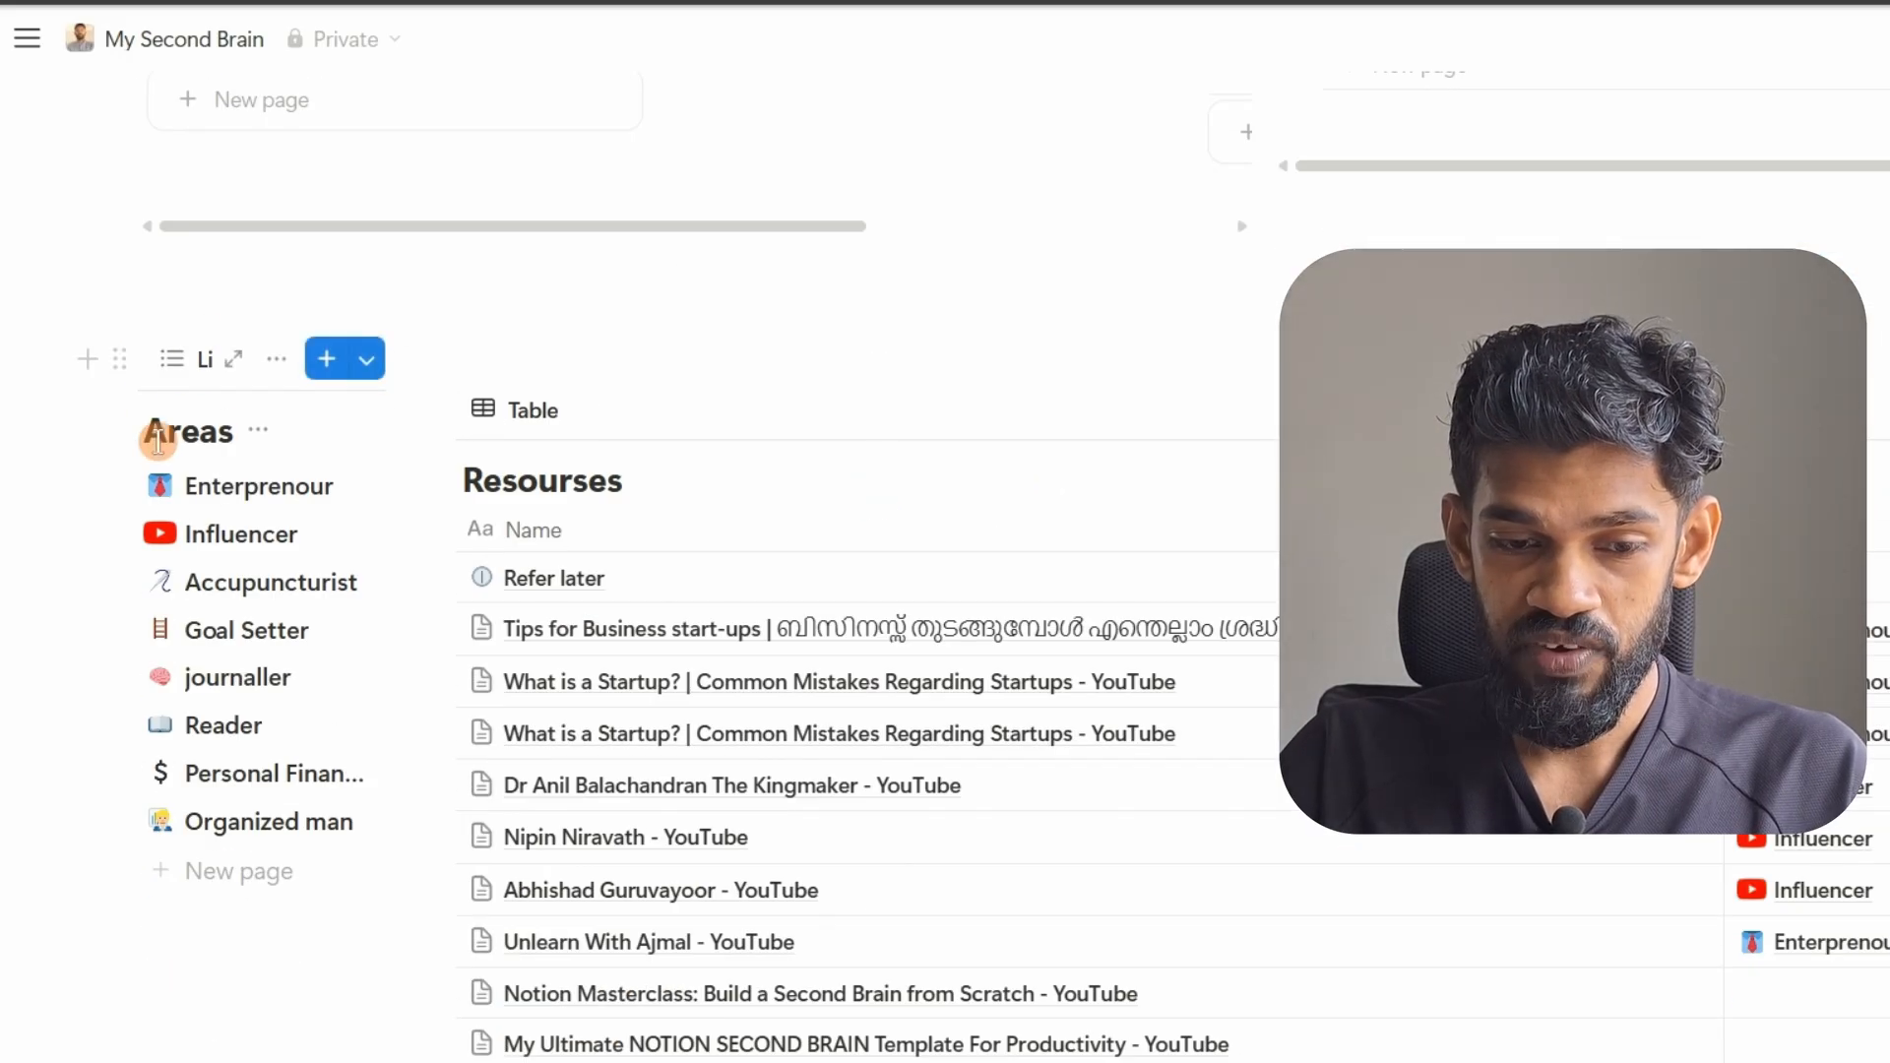
pyautogui.scroll(-2, 231, 590)
pyautogui.scroll(-2, 230, 576)
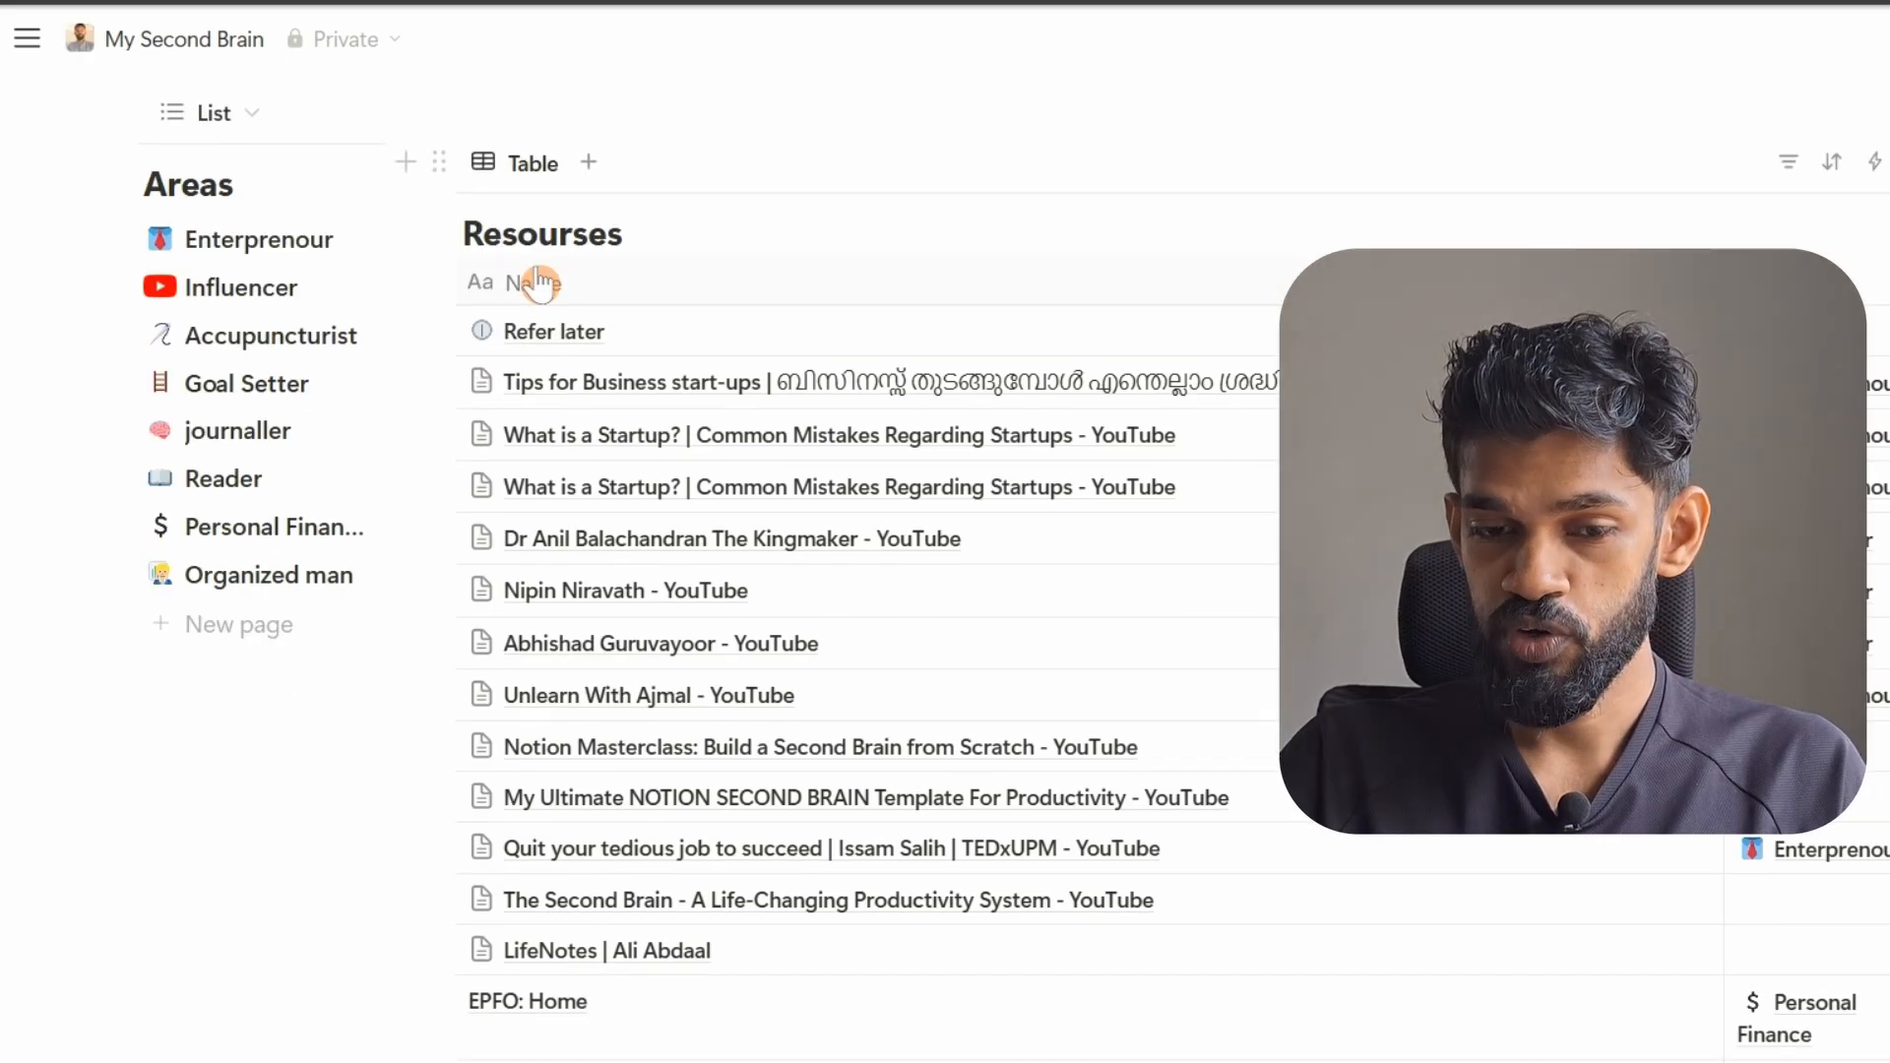
pyautogui.scroll(-4, 620, 404)
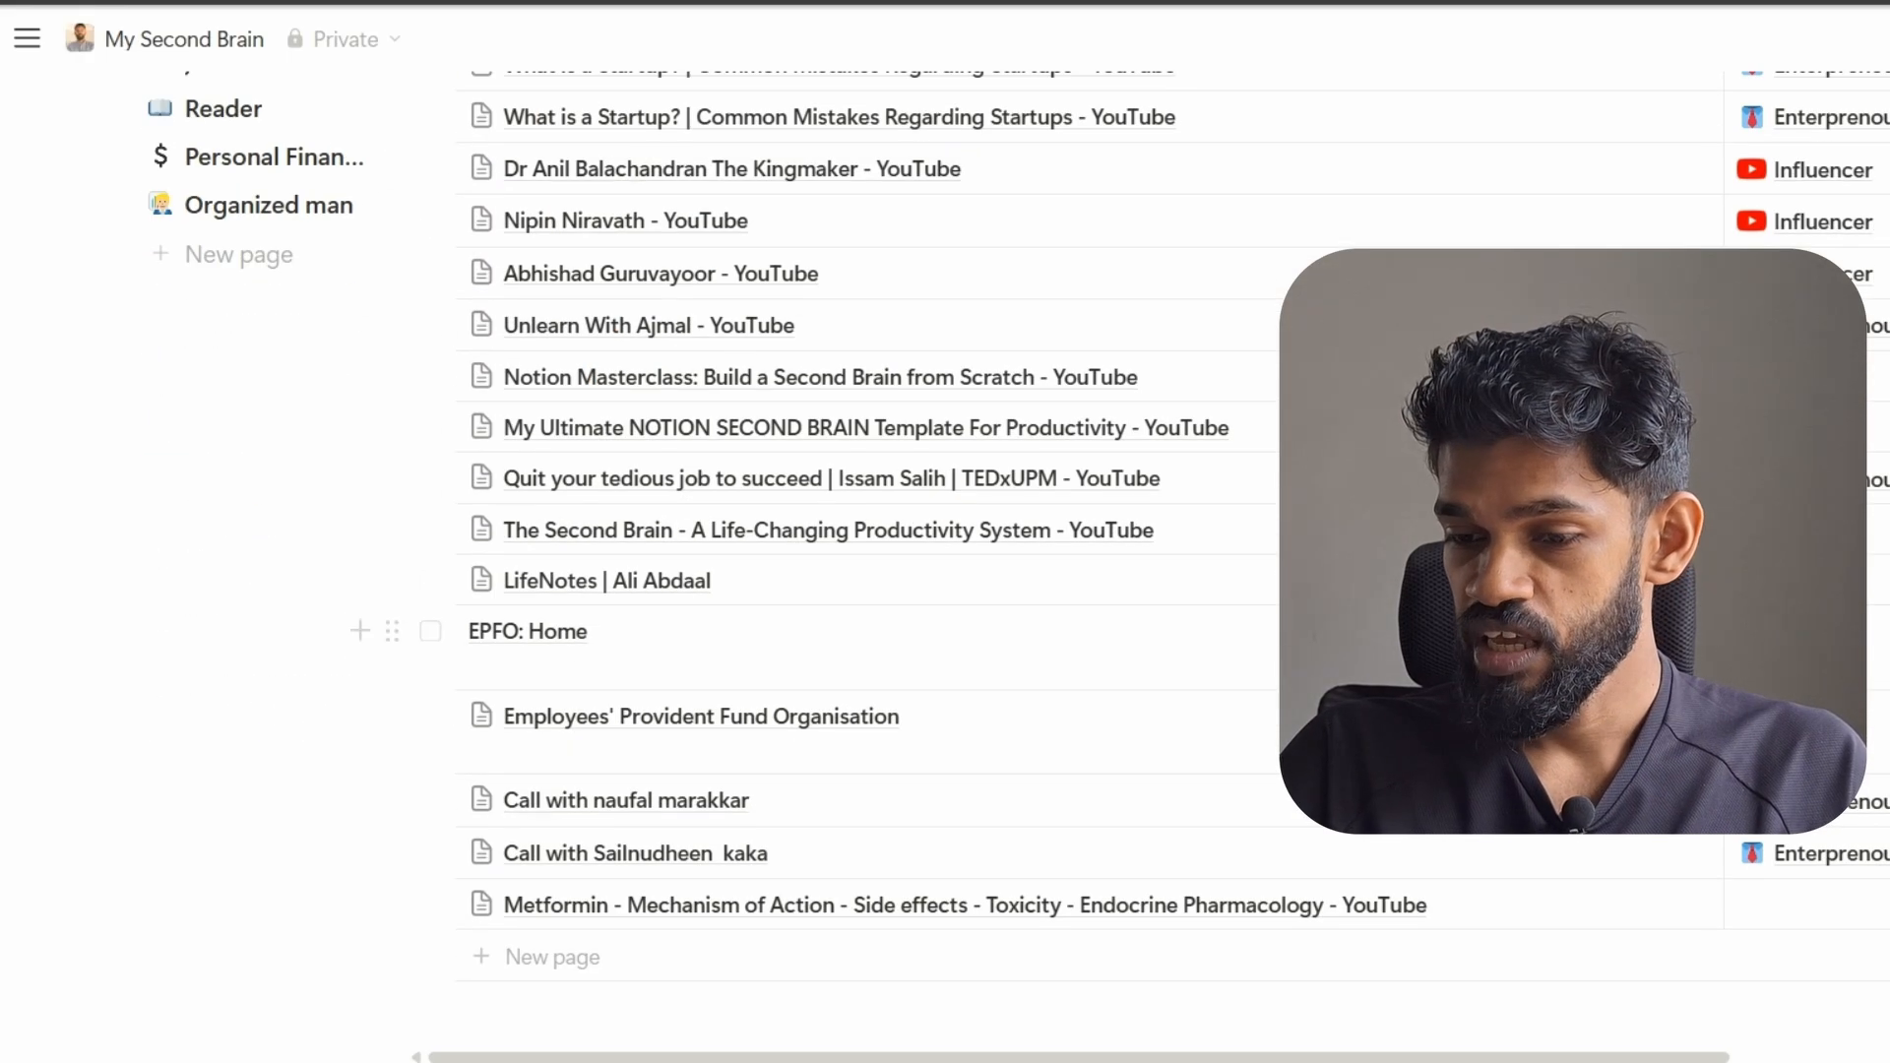
pyautogui.scroll(6, 689, 817)
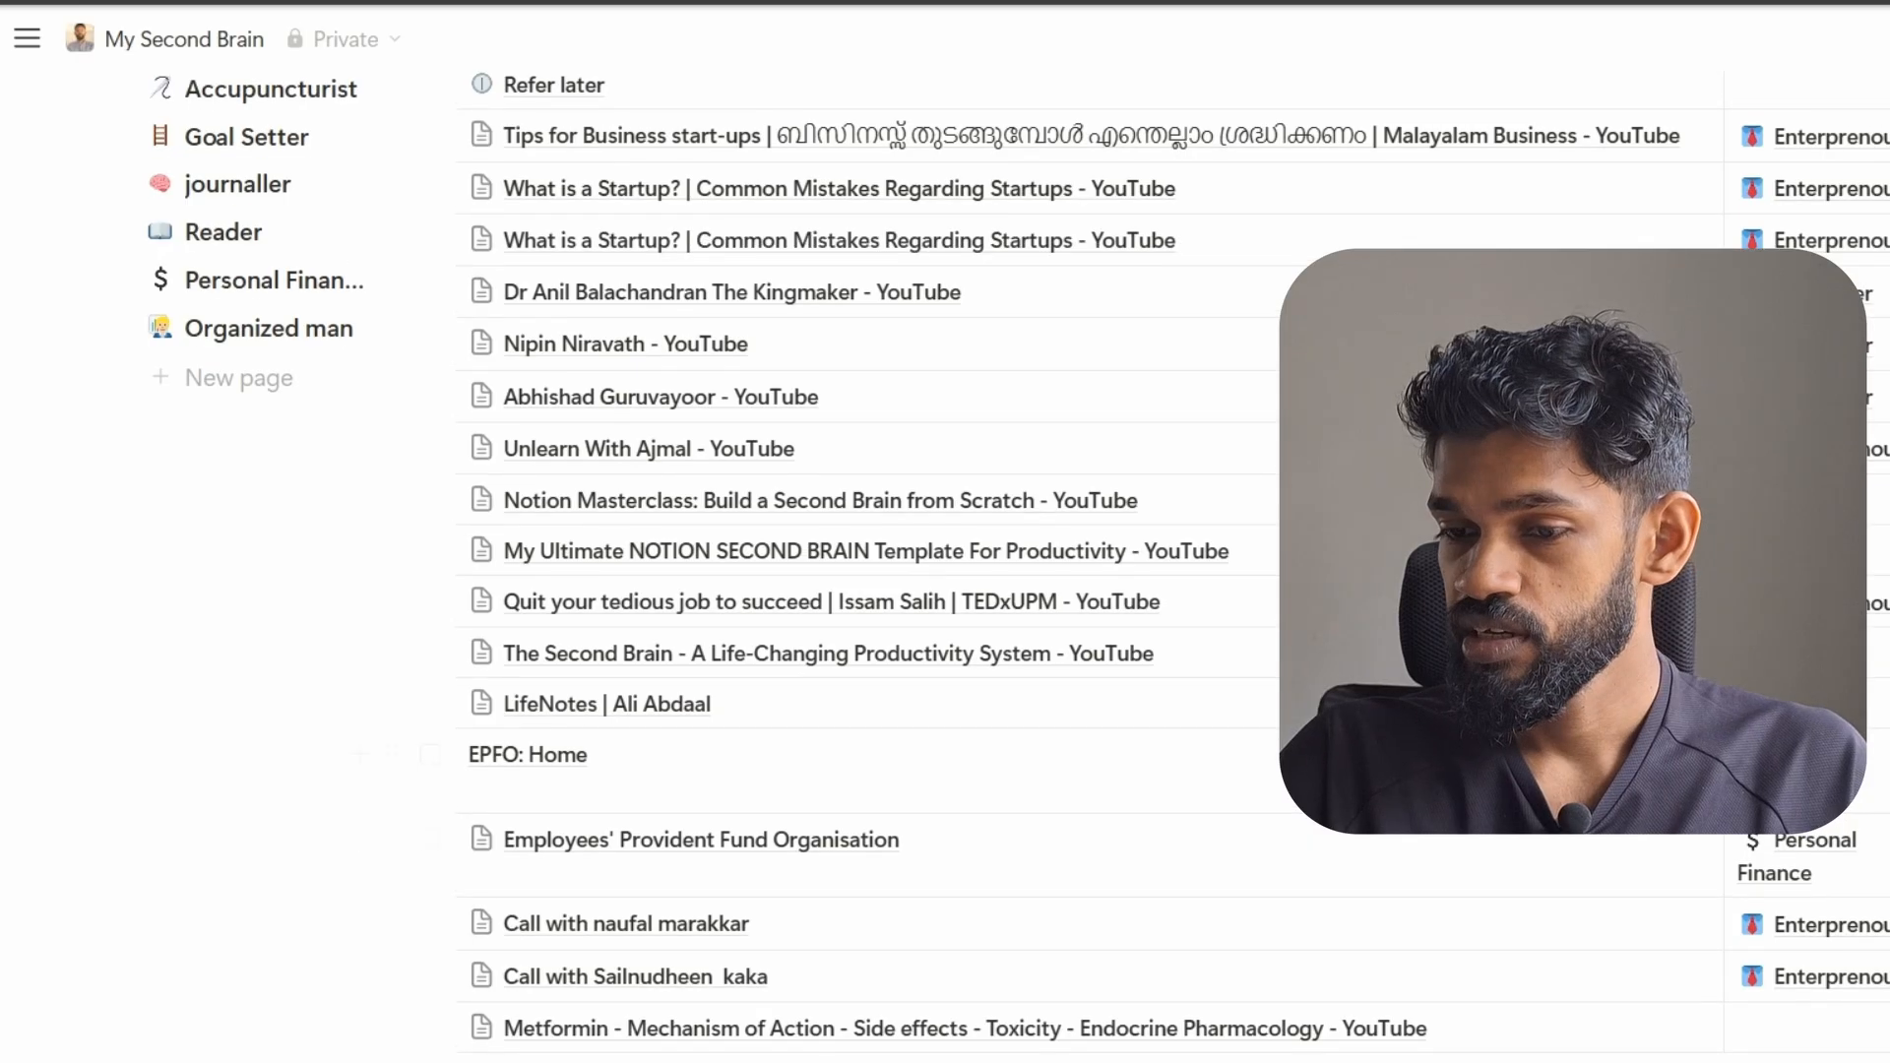
# Review the Tasks board and Areas list again, ending at the June habit tracker
pyautogui.scroll(12, 689, 788)
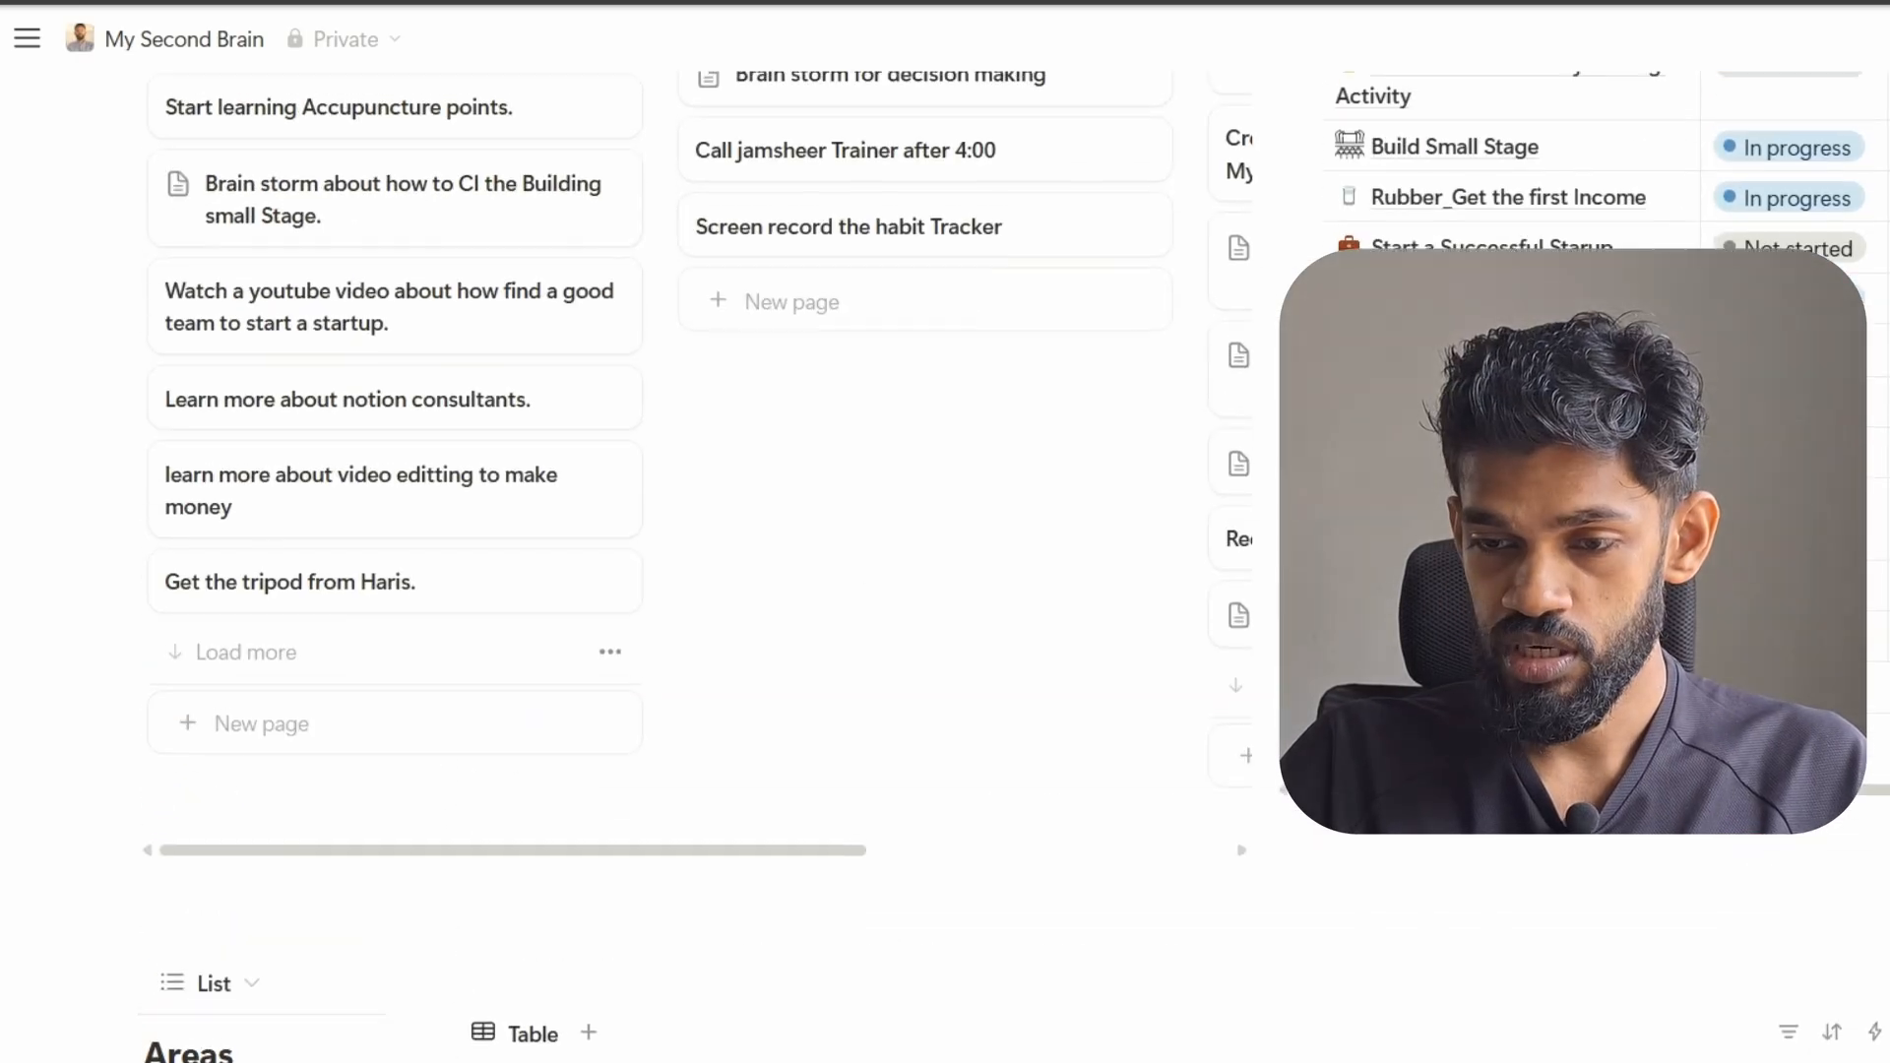
pyautogui.scroll(2, 281, 406)
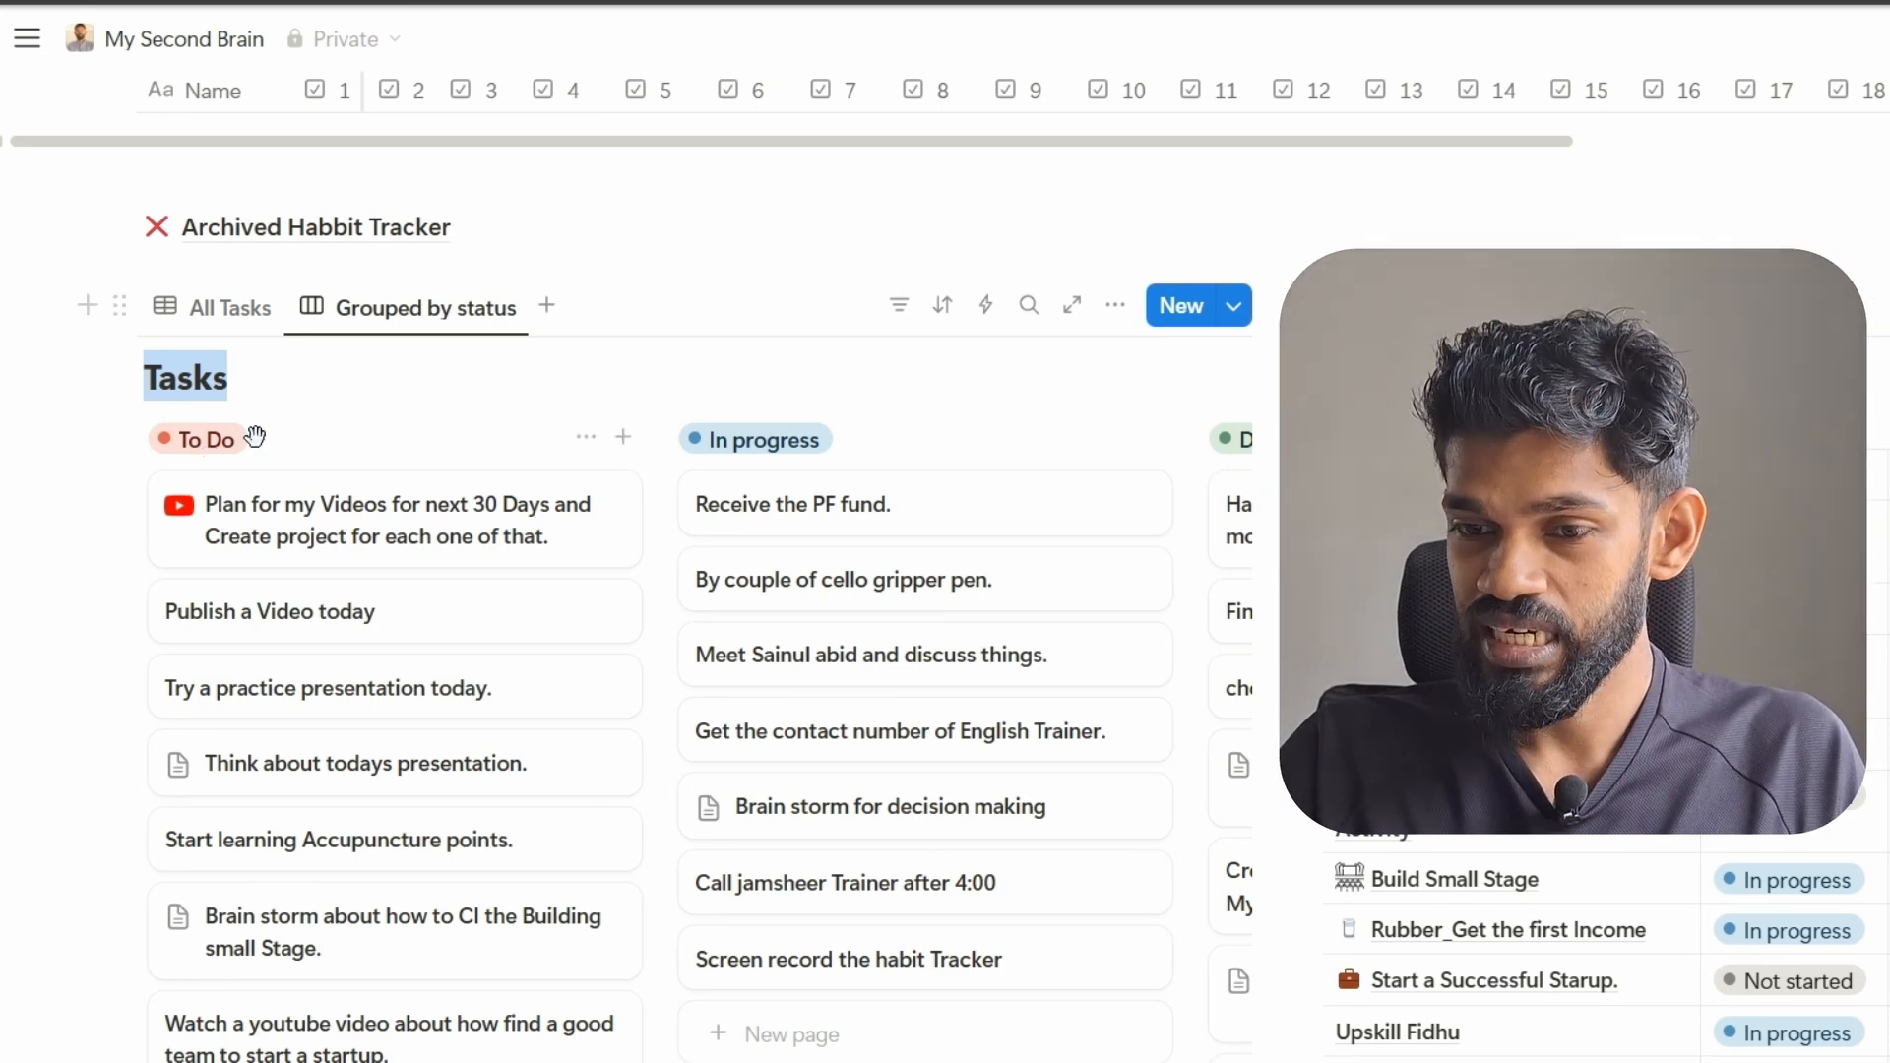
pyautogui.scroll(-8, 317, 493)
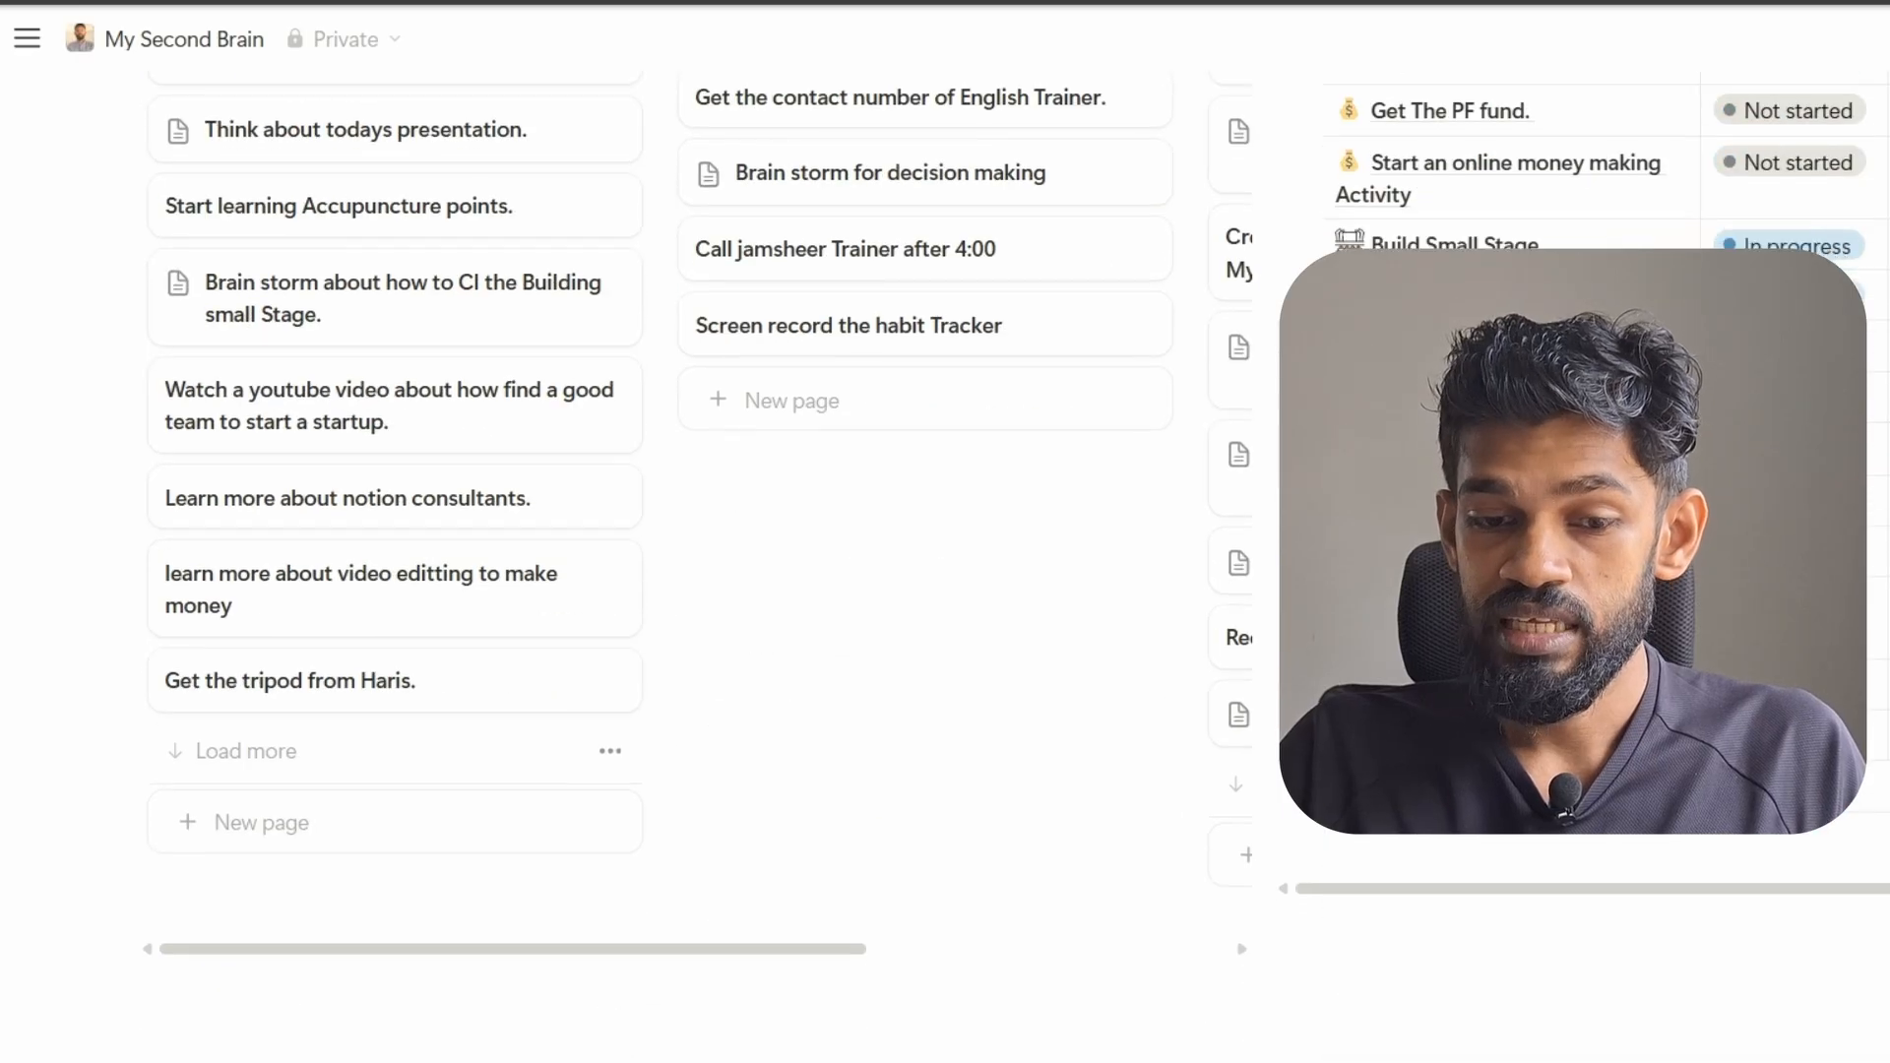
pyautogui.scroll(1, 216, 591)
pyautogui.scroll(-5, 216, 590)
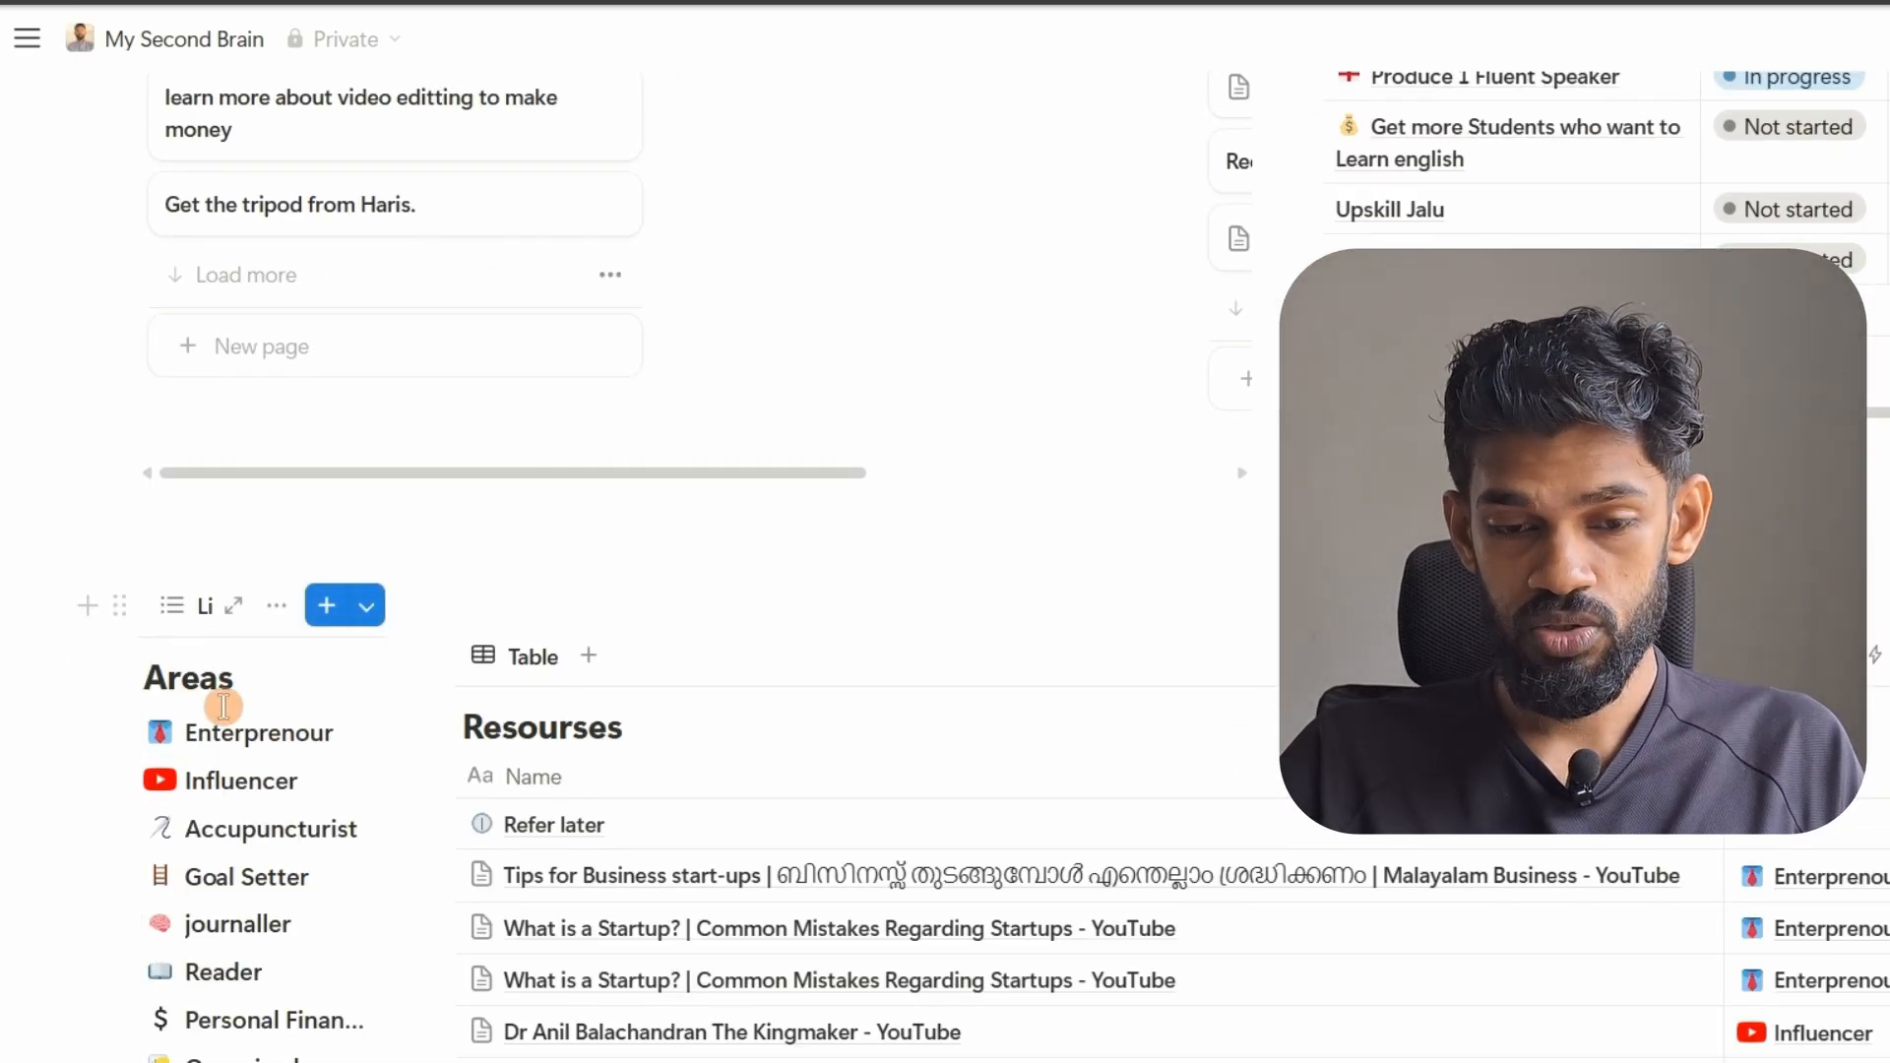
pyautogui.scroll(10, 246, 728)
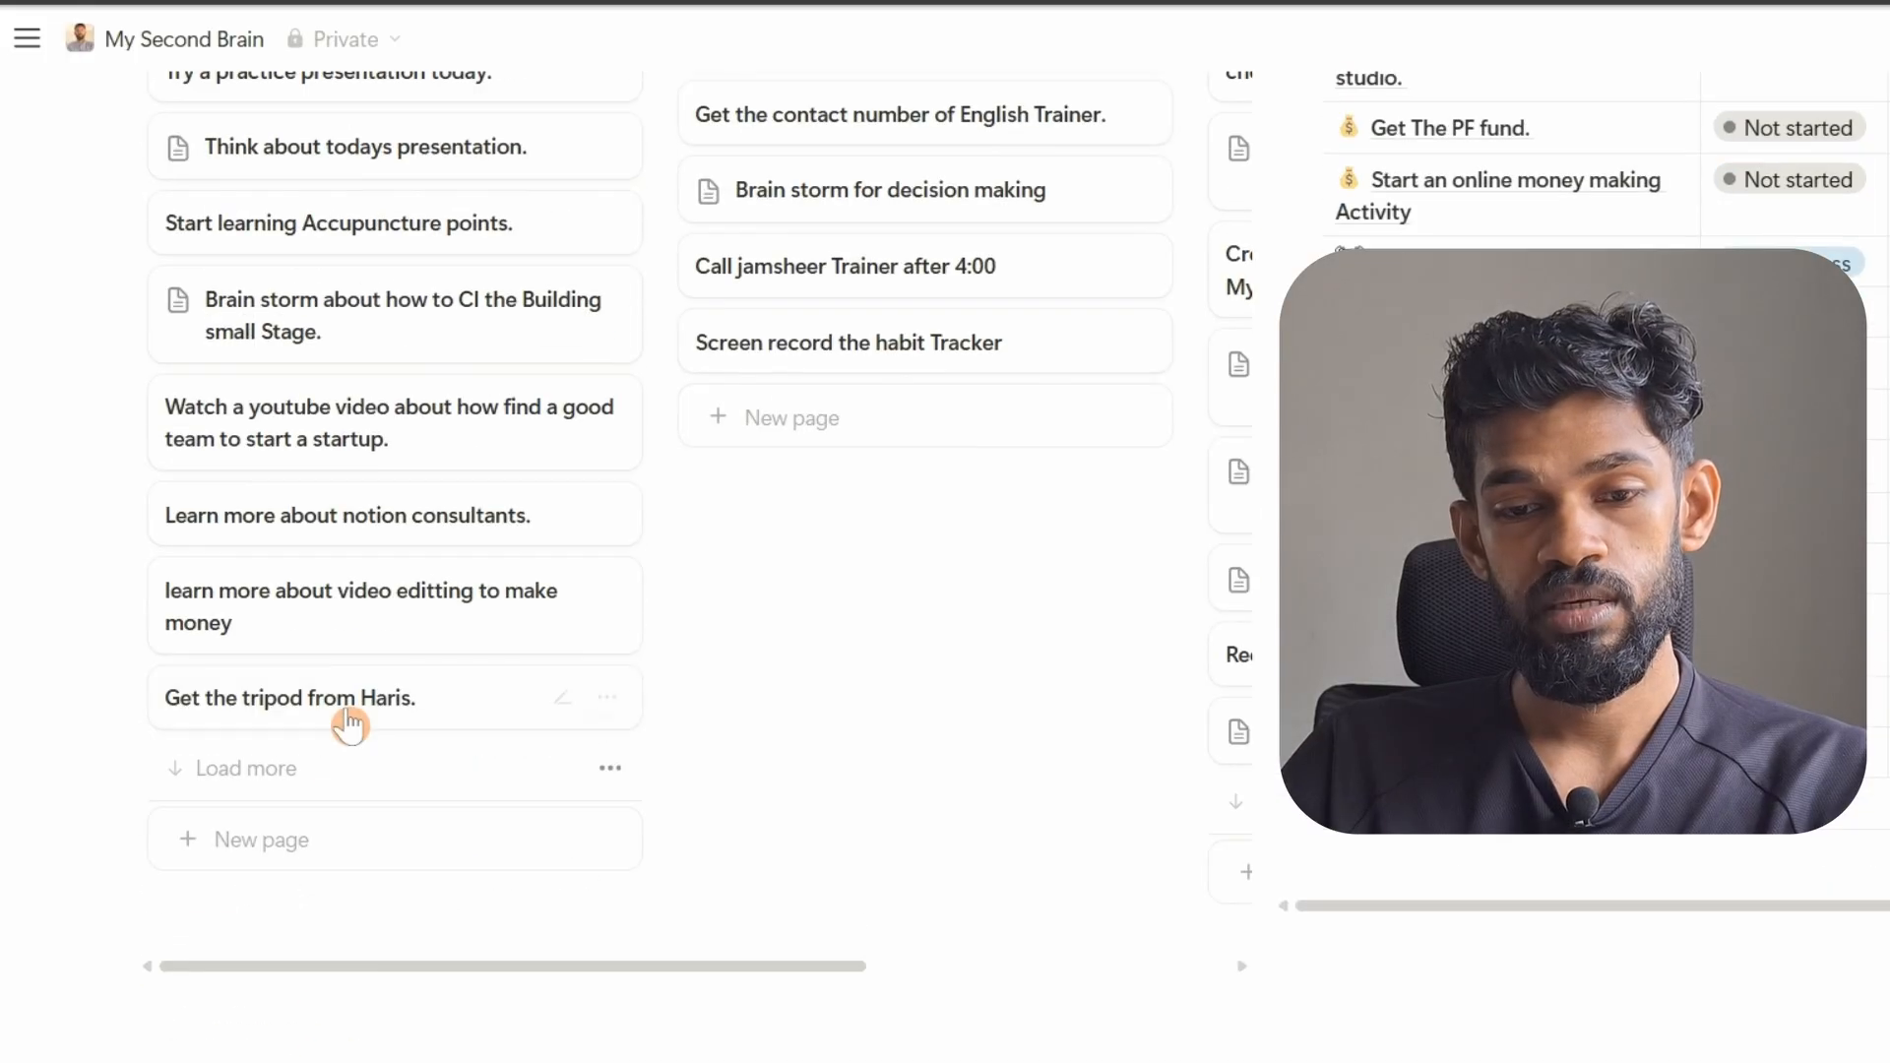
pyautogui.scroll(8, 349, 727)
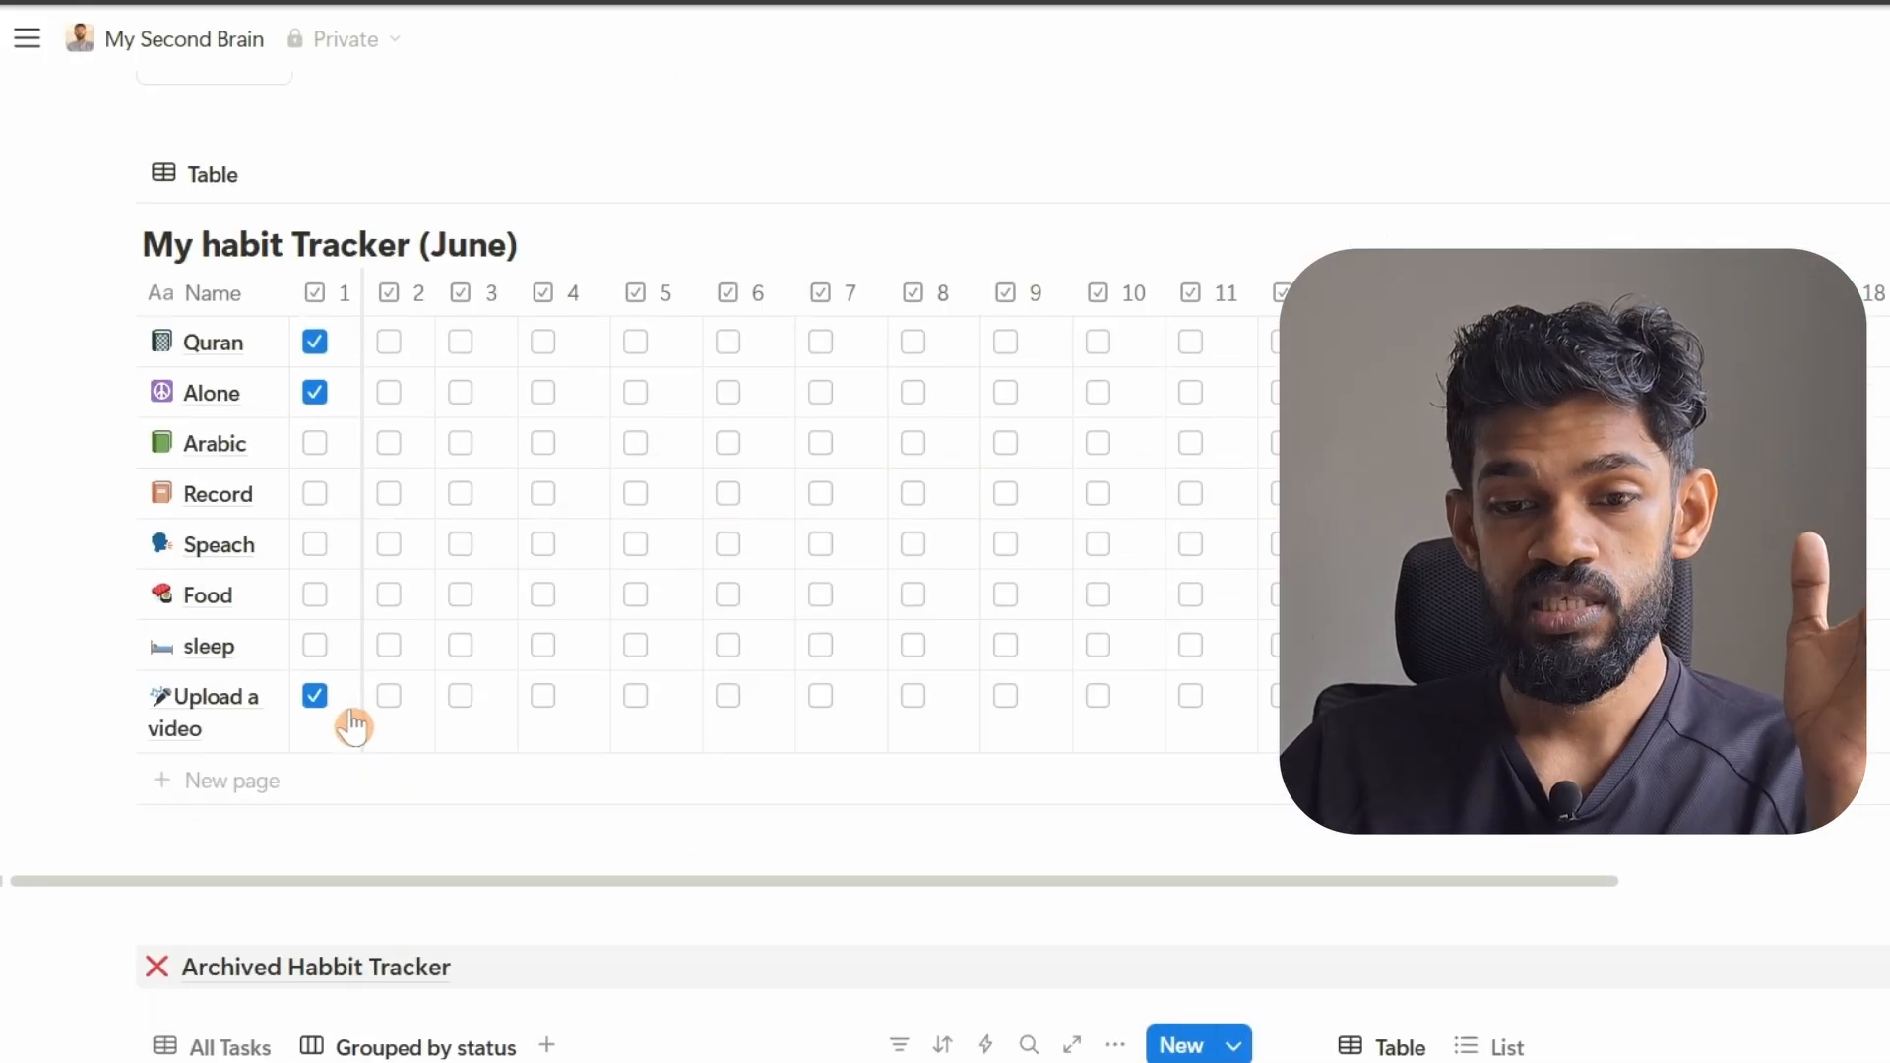